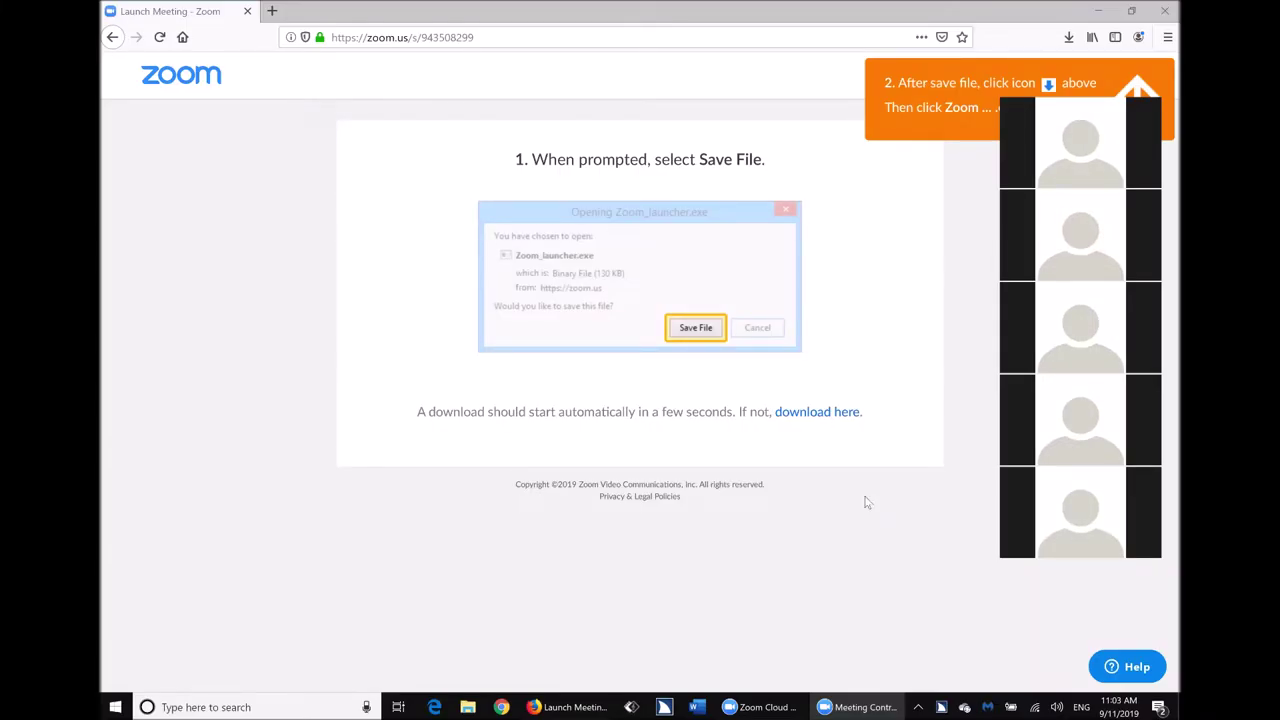
Hide the Zoom launch page in Firefox so the desktop shows, using Windows+D.
{"action": "key", "text": "super+d"}
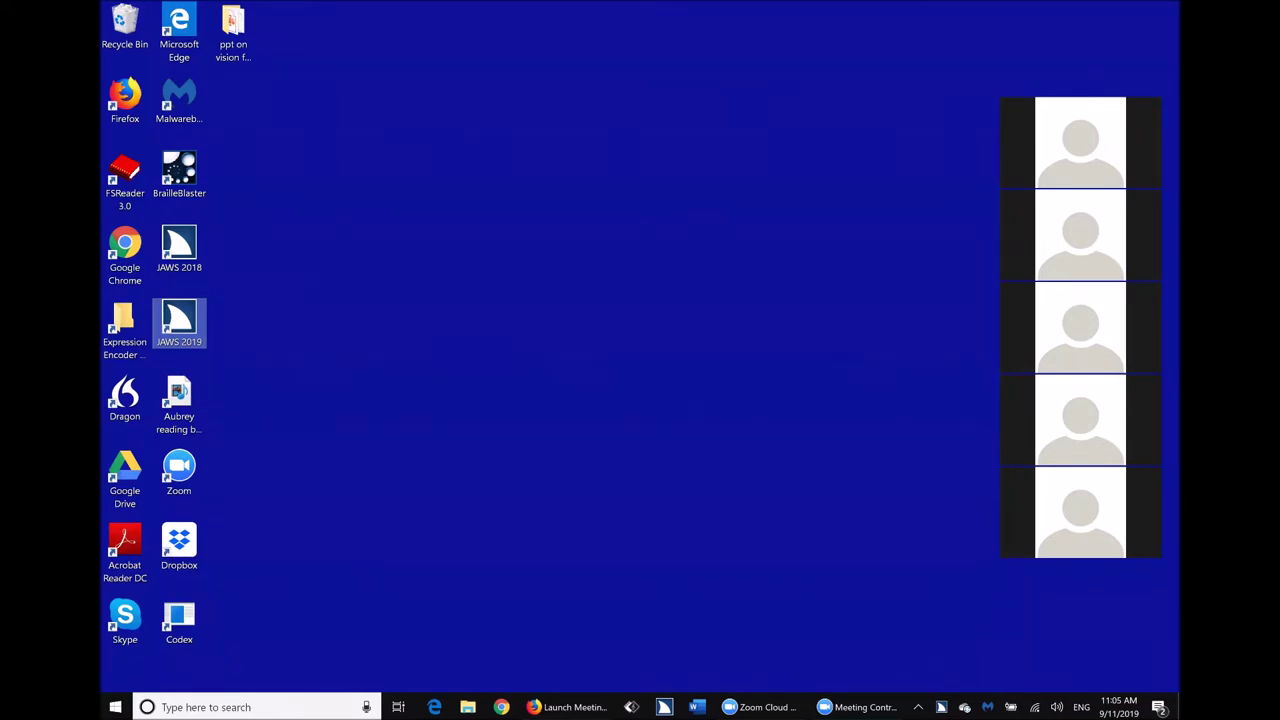
{"action": "key", "text": "Return"}
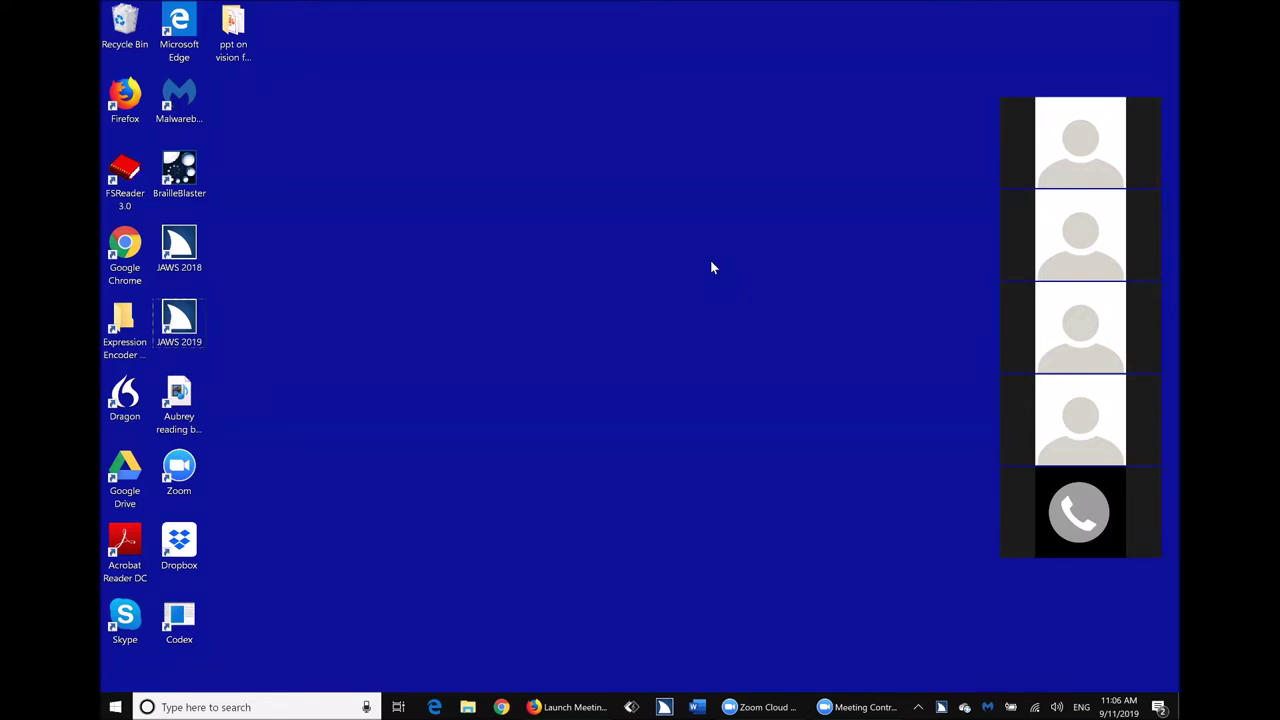
{"action": "key", "text": "super+r"}
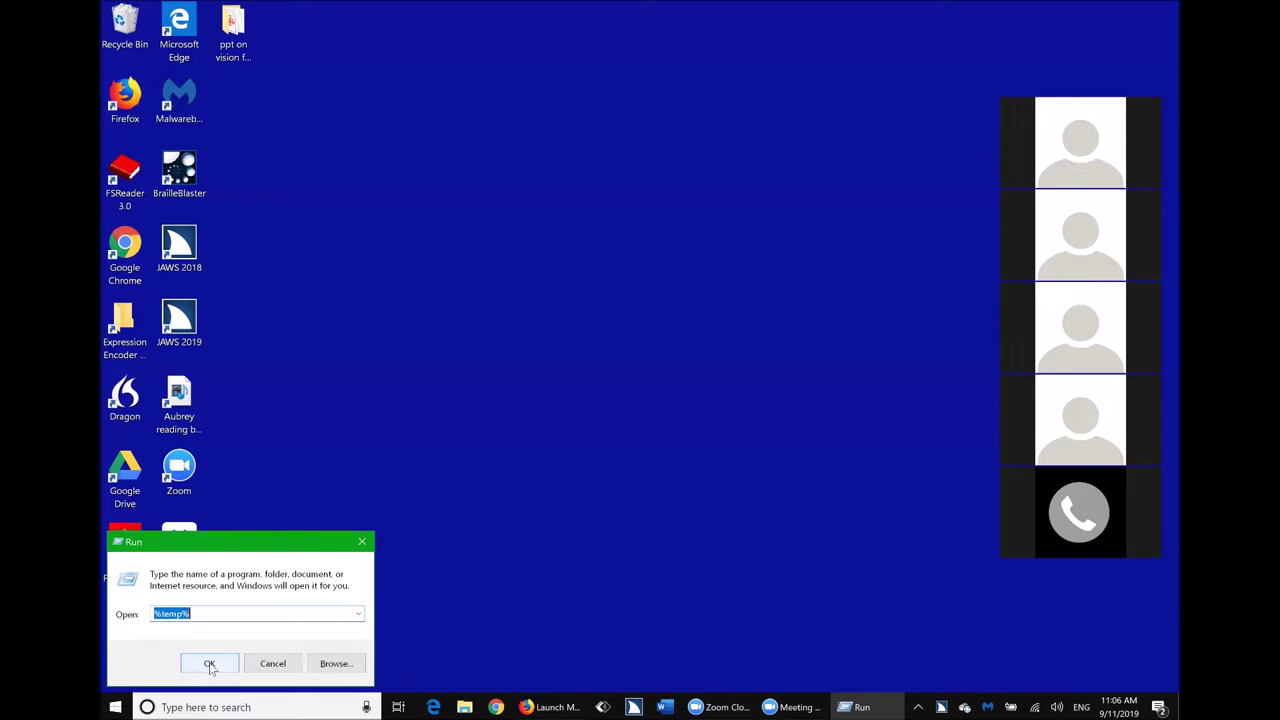
Run %temp% from the Run dialog to open the temporary files folder.
{"action": "left_click", "coordinate": [210, 665]}
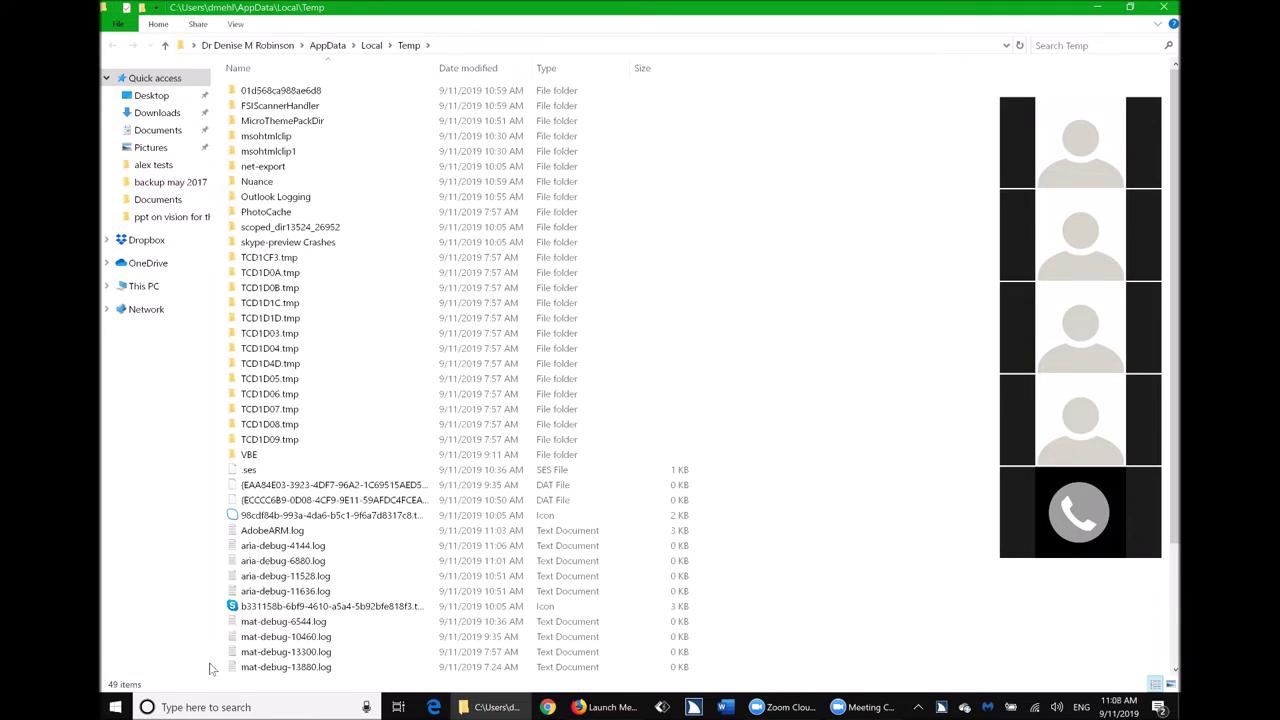
Select all 49 files and folders in the Temp folder.
{"action": "key", "text": "ctrl+a"}
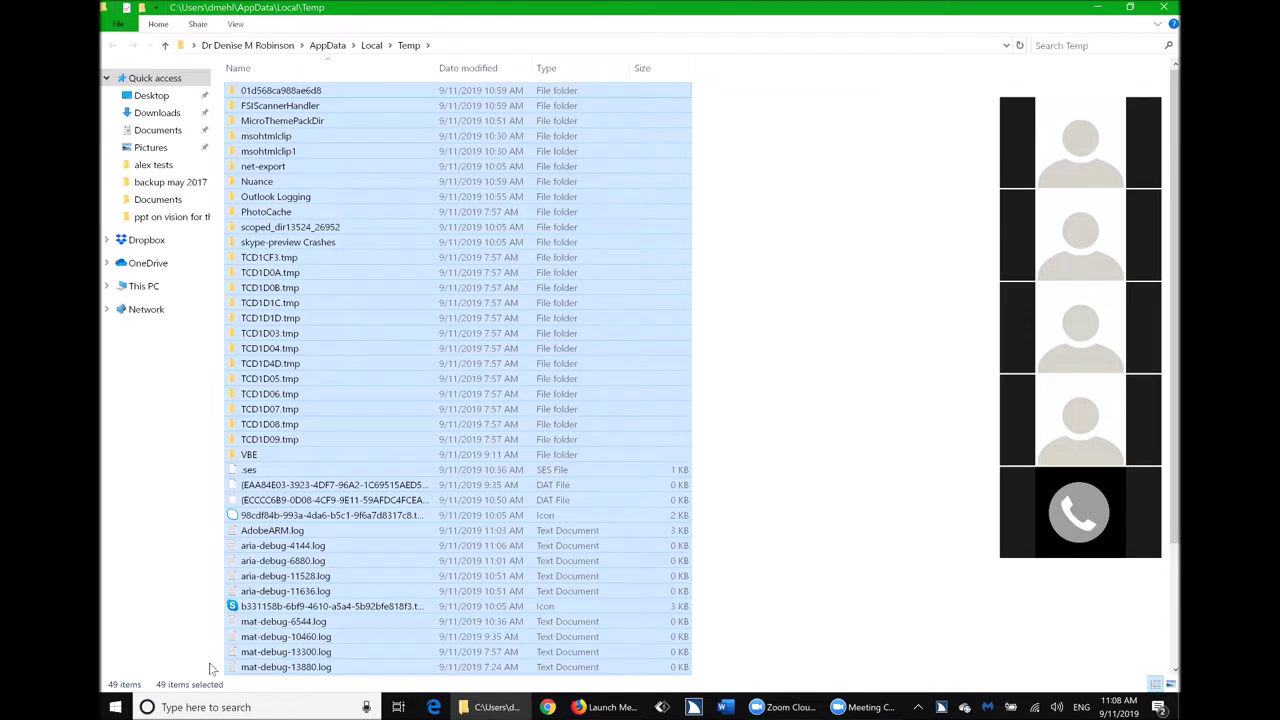
Permanently delete the 49 selected Temp items, then switch windows to find the File In Use prompt.
{"action": "key", "text": "shift+Delete"}
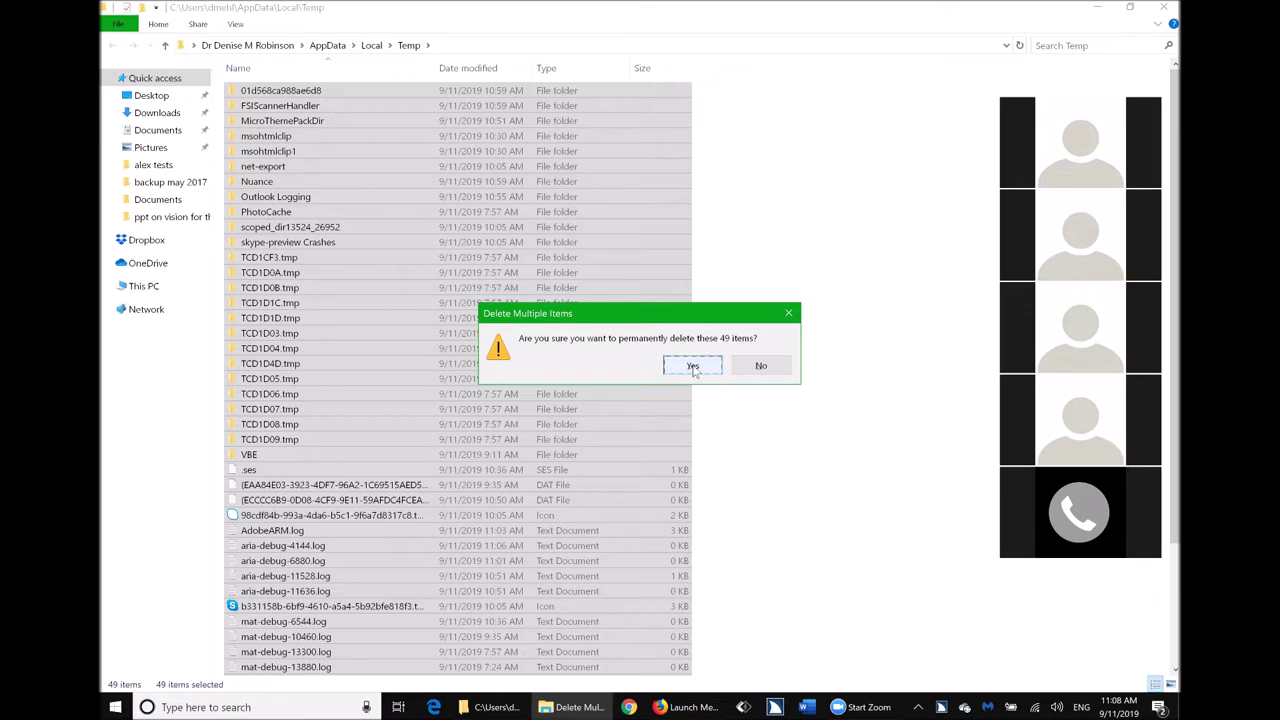
{"action": "left_click", "coordinate": [692, 366]}
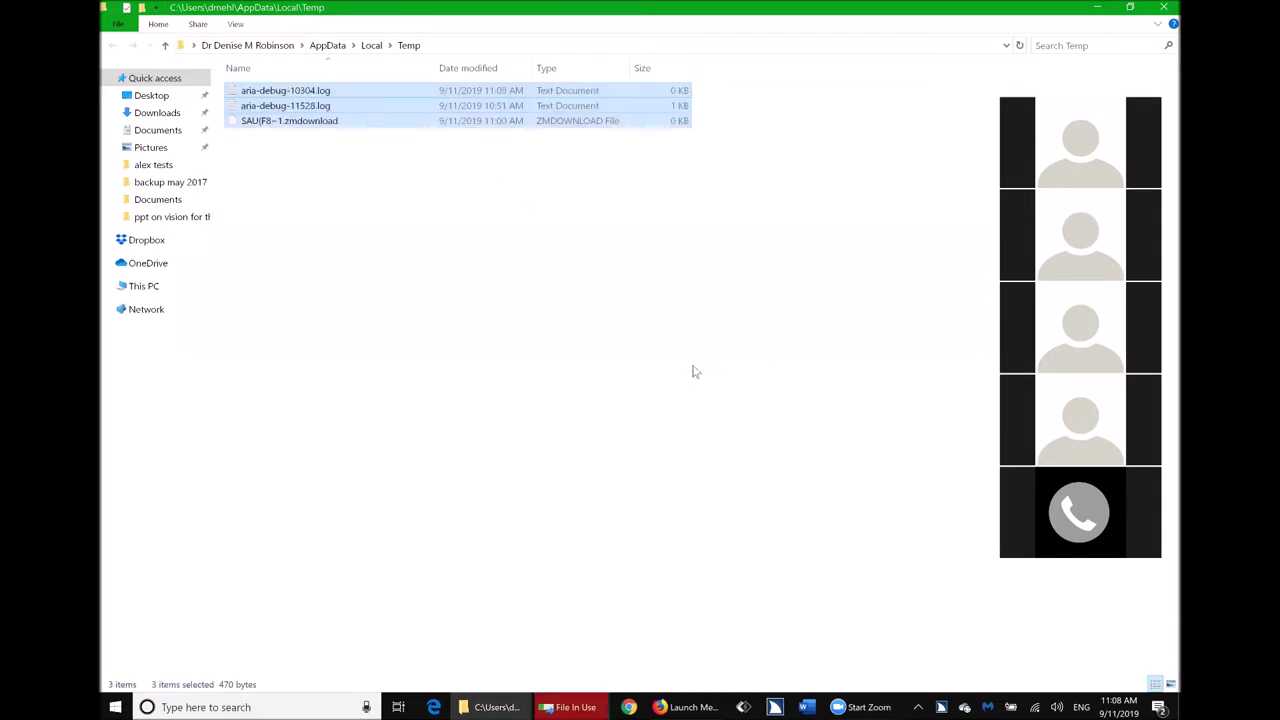
{"action": "key", "text": "alt+Tab"}
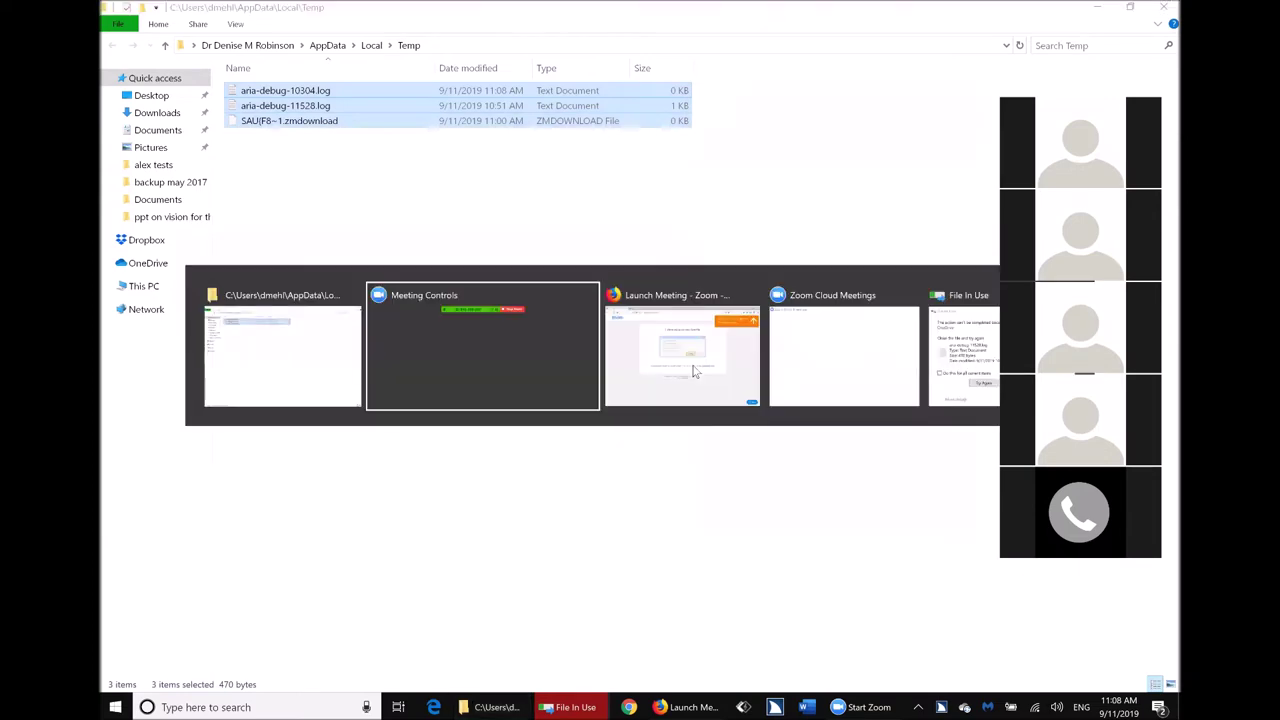
Apply one choice to all locked files in the File In Use prompt, then close the Temp folder window.
{"action": "key", "text": "alt+Tab"}
{"action": "key", "text": "alt+Tab"}
{"action": "key", "text": "alt+Tab"}
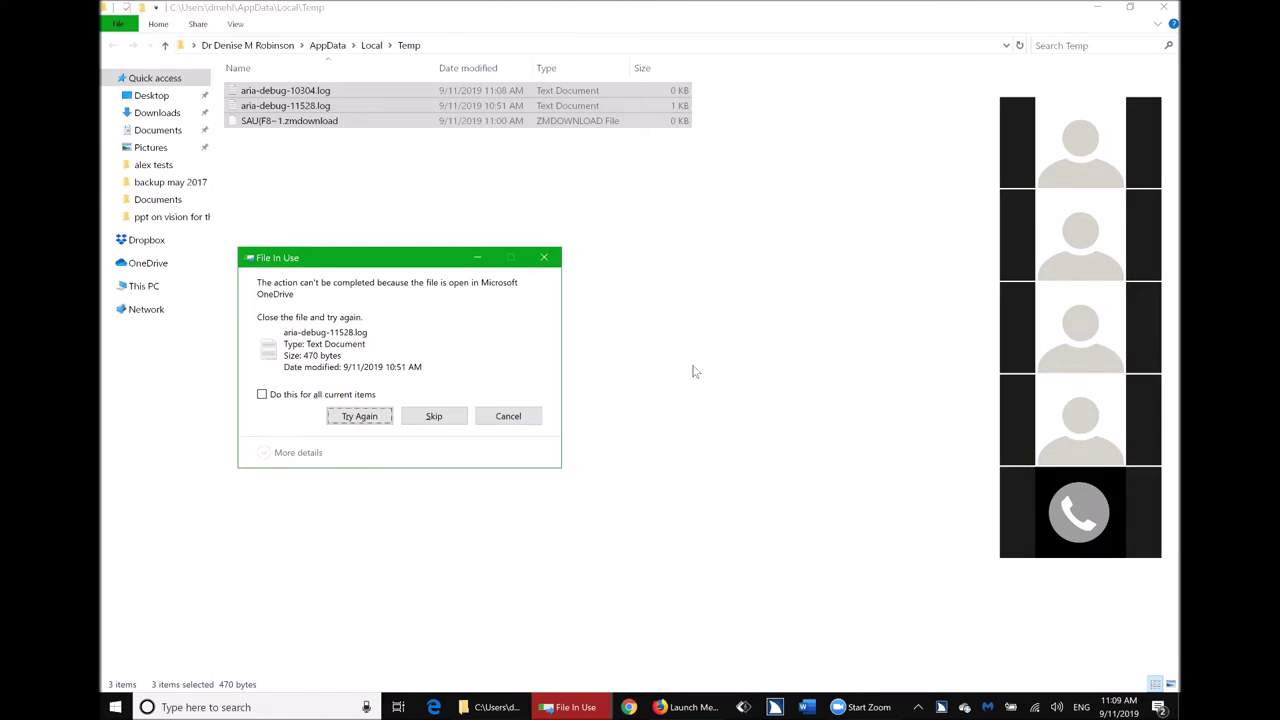
{"action": "key", "text": "alt+d"}
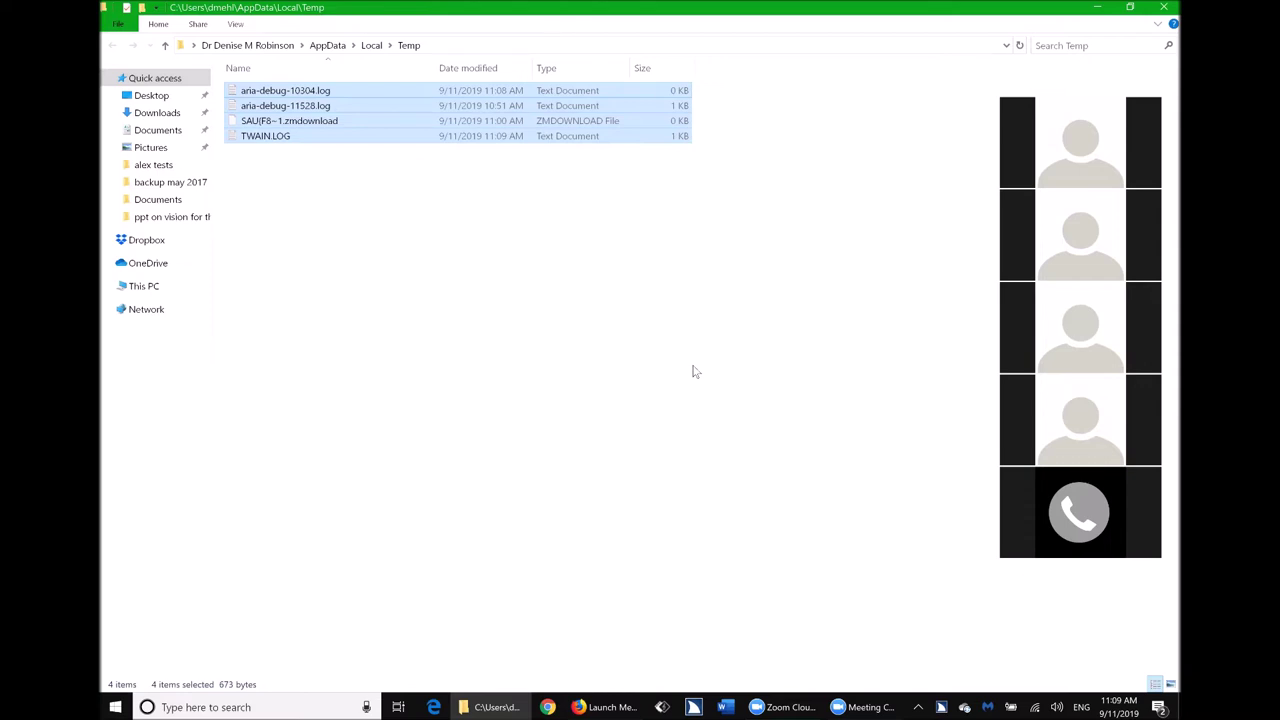
{"action": "key", "text": "alt+F4"}
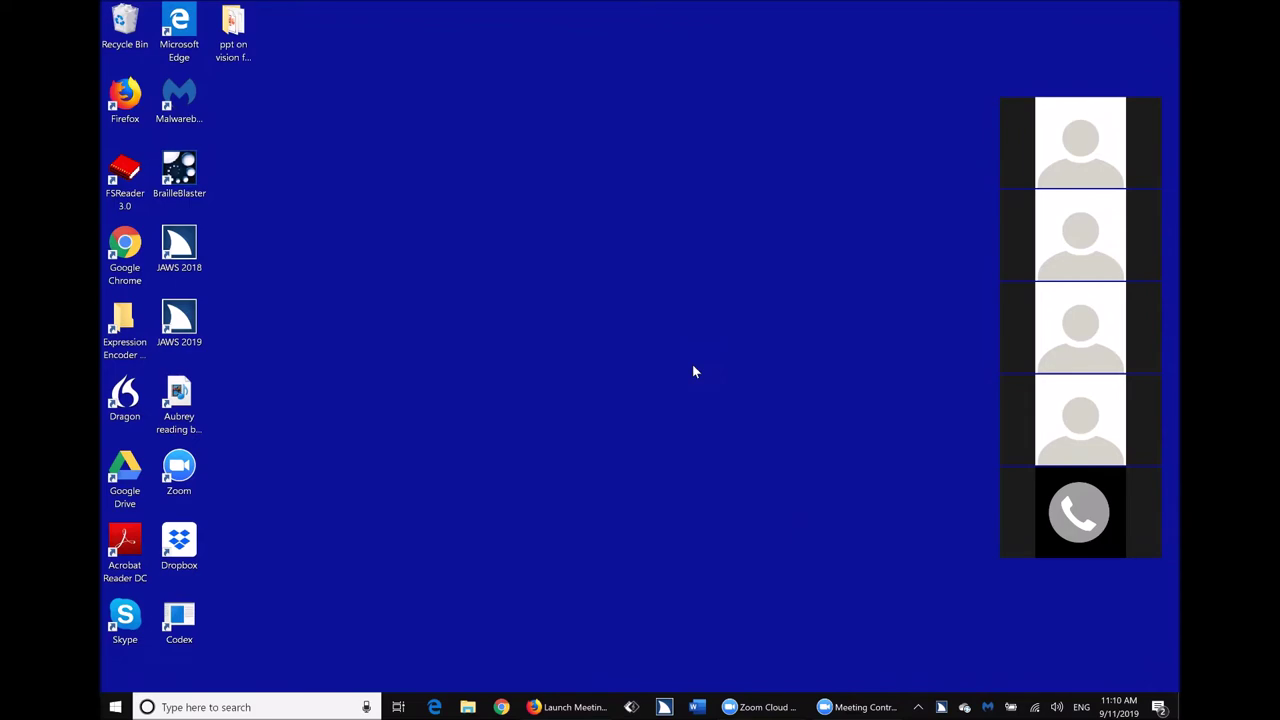
Bring up the Start menu with the Windows key.
{"action": "key", "text": "super"}
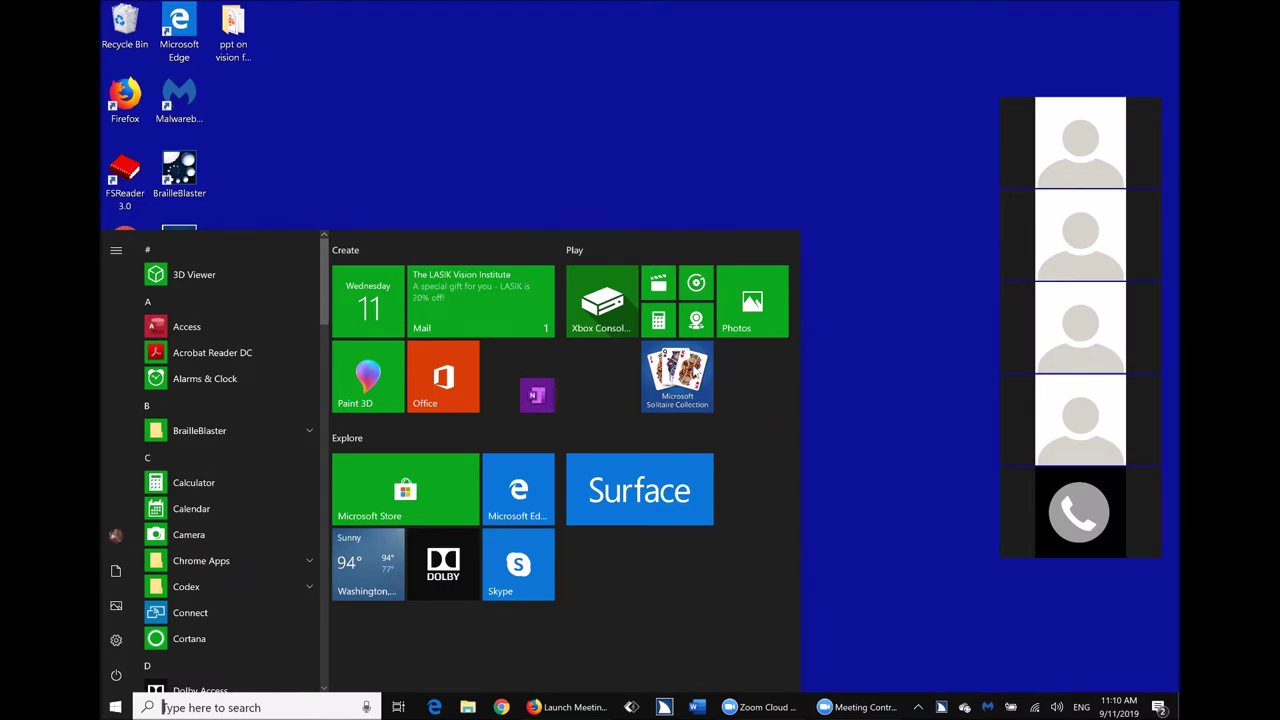
Search Windows for 'black bears', correct the typo, then dismiss search and reopen Start.
{"action": "type", "text": "blakc b"}
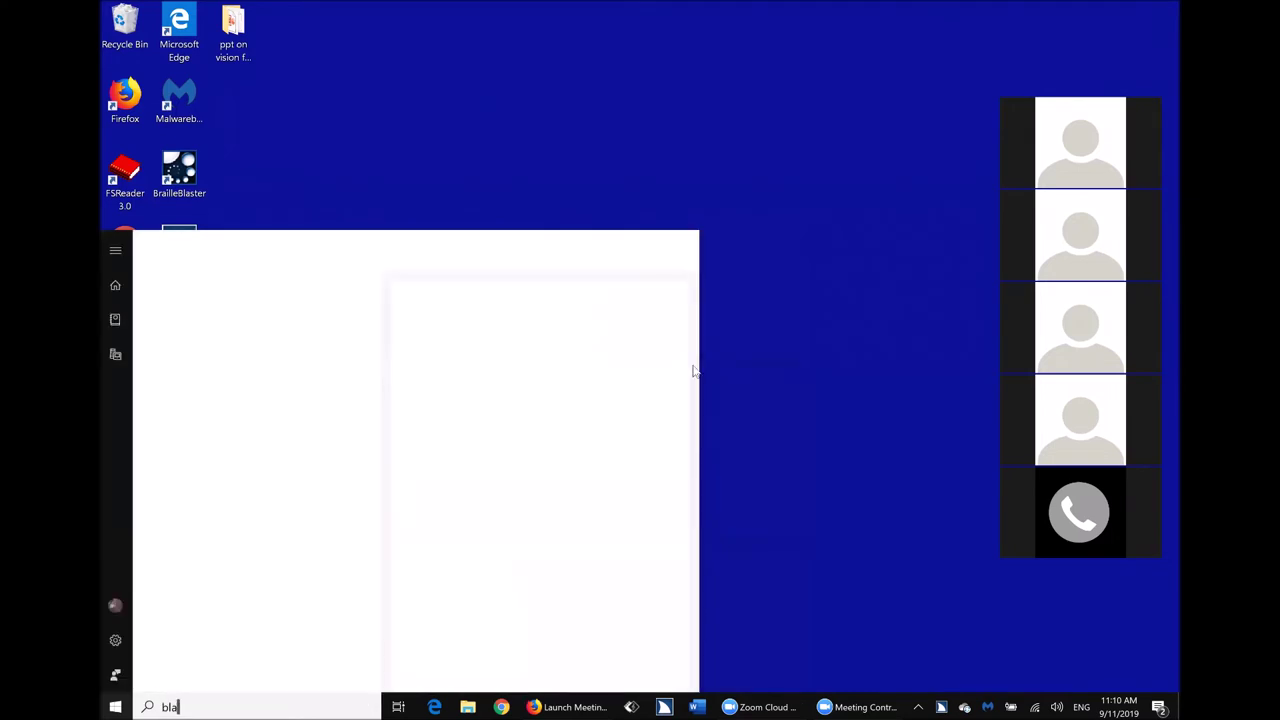
{"action": "key", "text": "BackSpace"}
{"action": "key", "text": "BackSpace"}
{"action": "key", "text": "BackSpace"}
{"action": "key", "text": "BackSpace"}
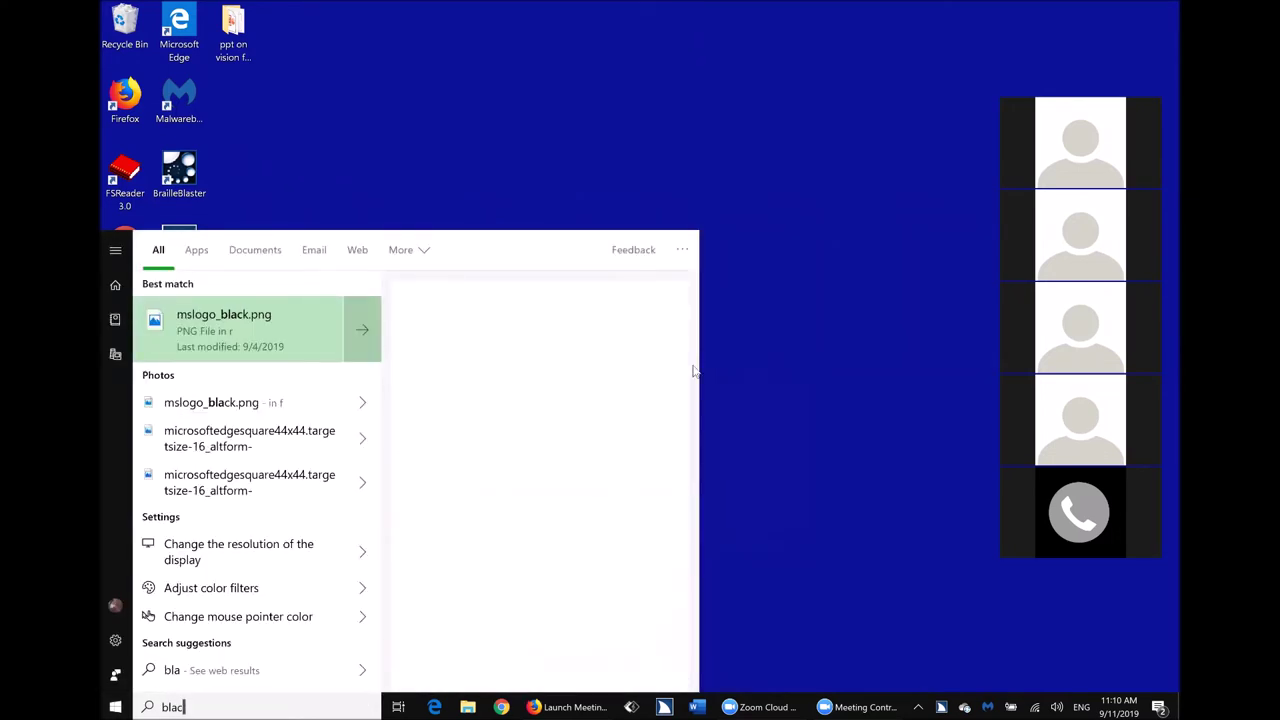
{"action": "type", "text": "ck bears"}
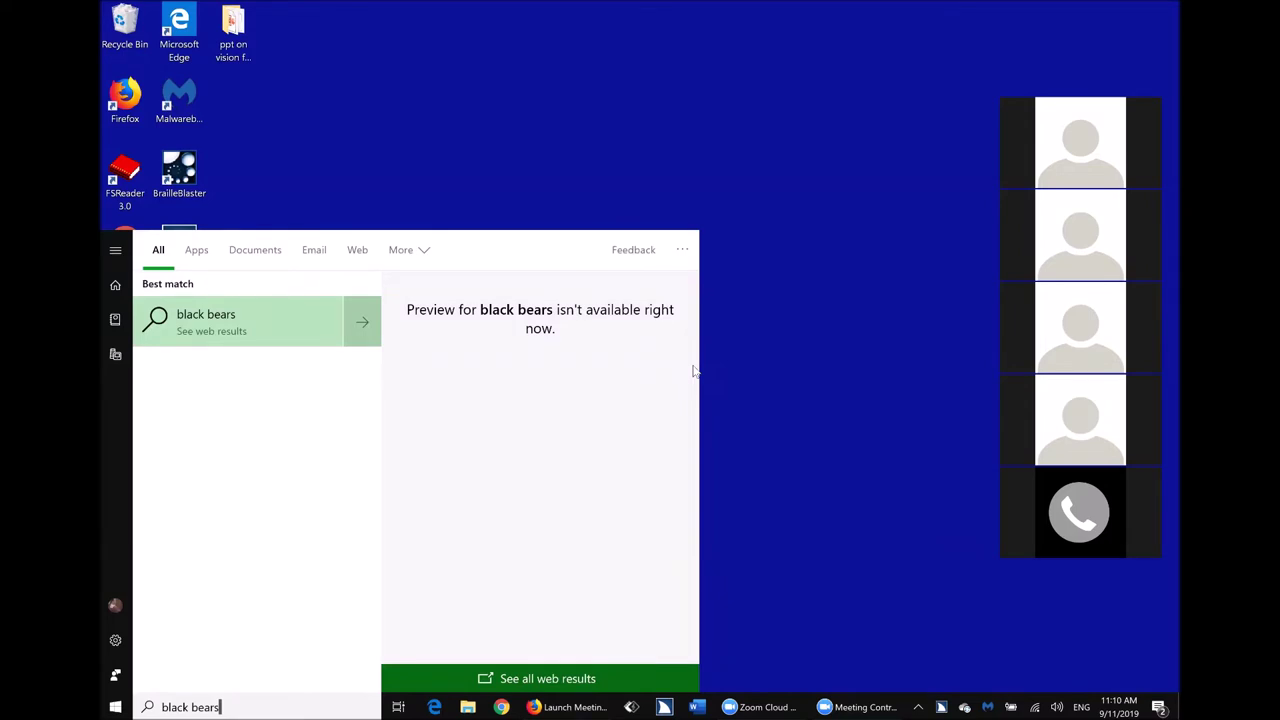
{"action": "key", "text": "Escape"}
{"action": "key", "text": "super"}
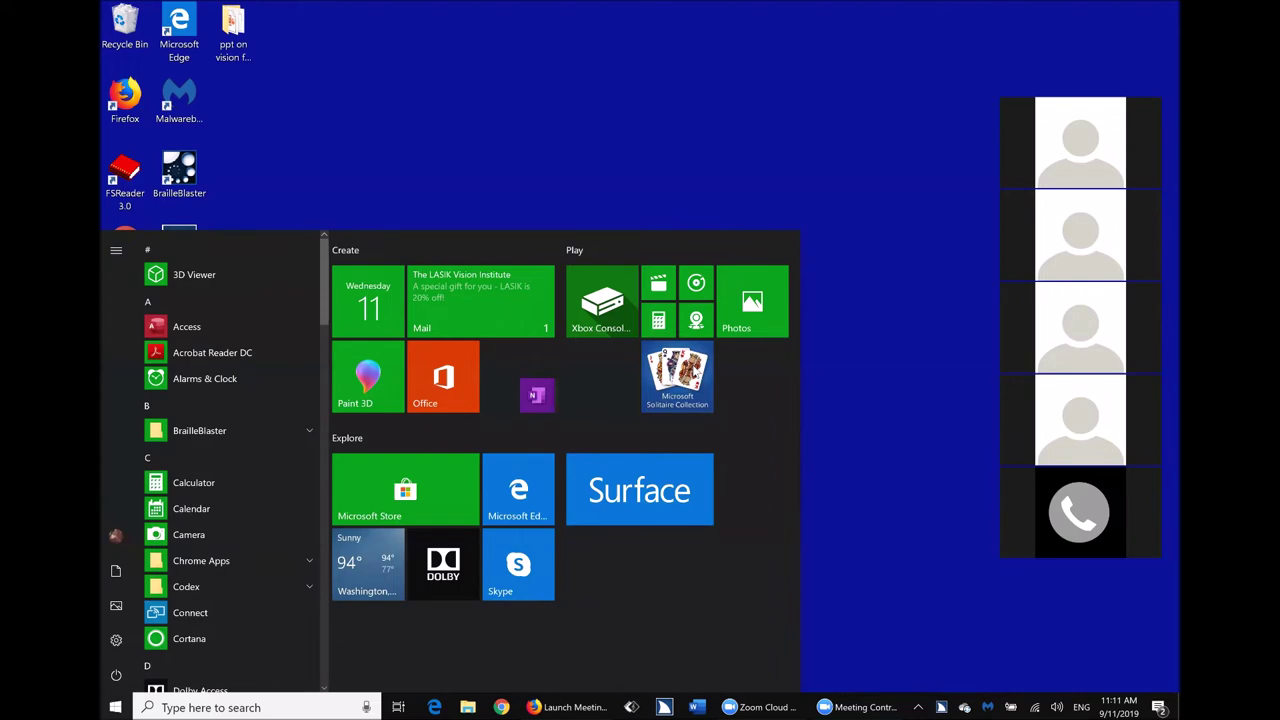
Search Start for 'mouse' and open the Mouse settings best match.
{"action": "type", "text": "mouse"}
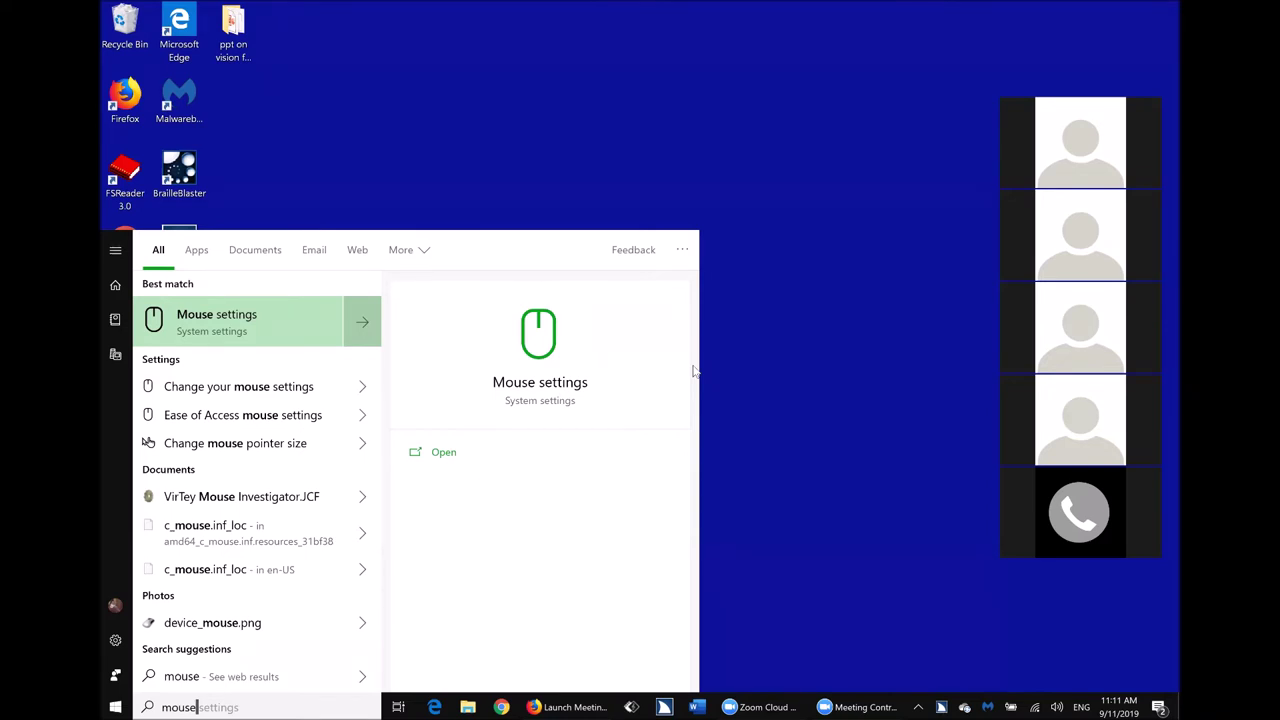
{"action": "key", "text": "Down"}
{"action": "key", "text": "Down"}
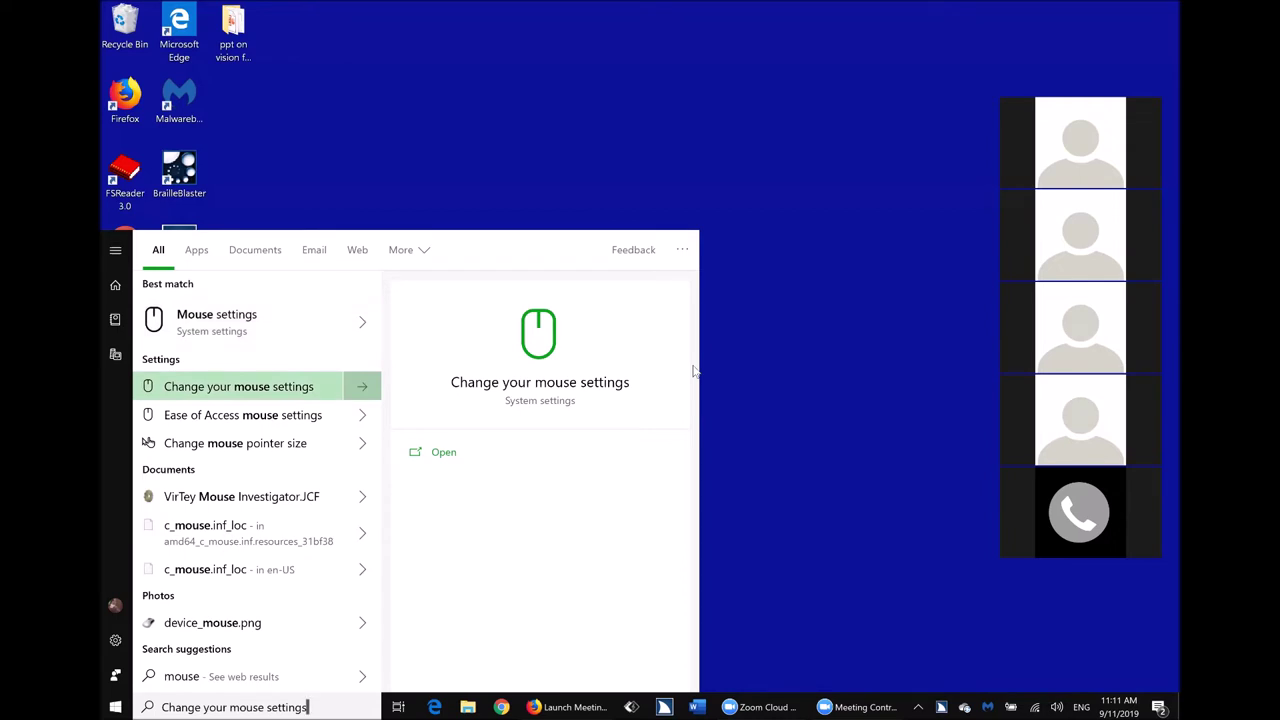
{"action": "key", "text": "Up"}
{"action": "key", "text": "Up"}
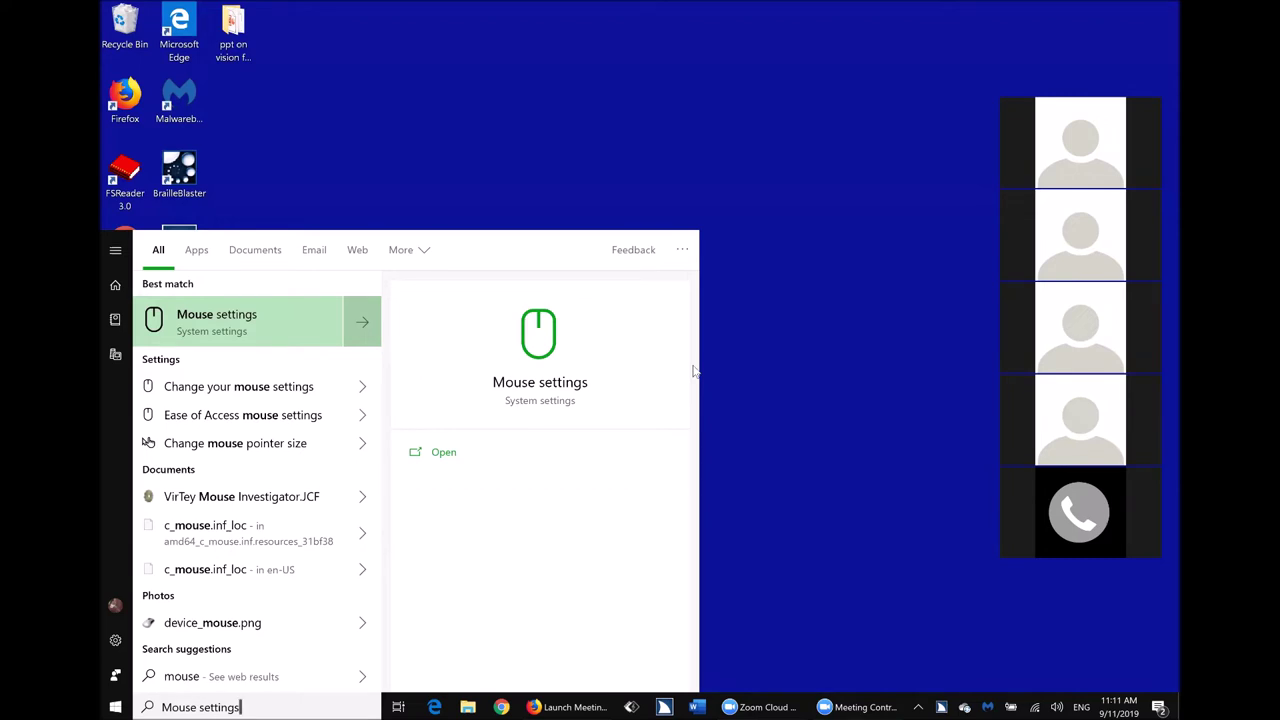
{"action": "key", "text": "Return"}
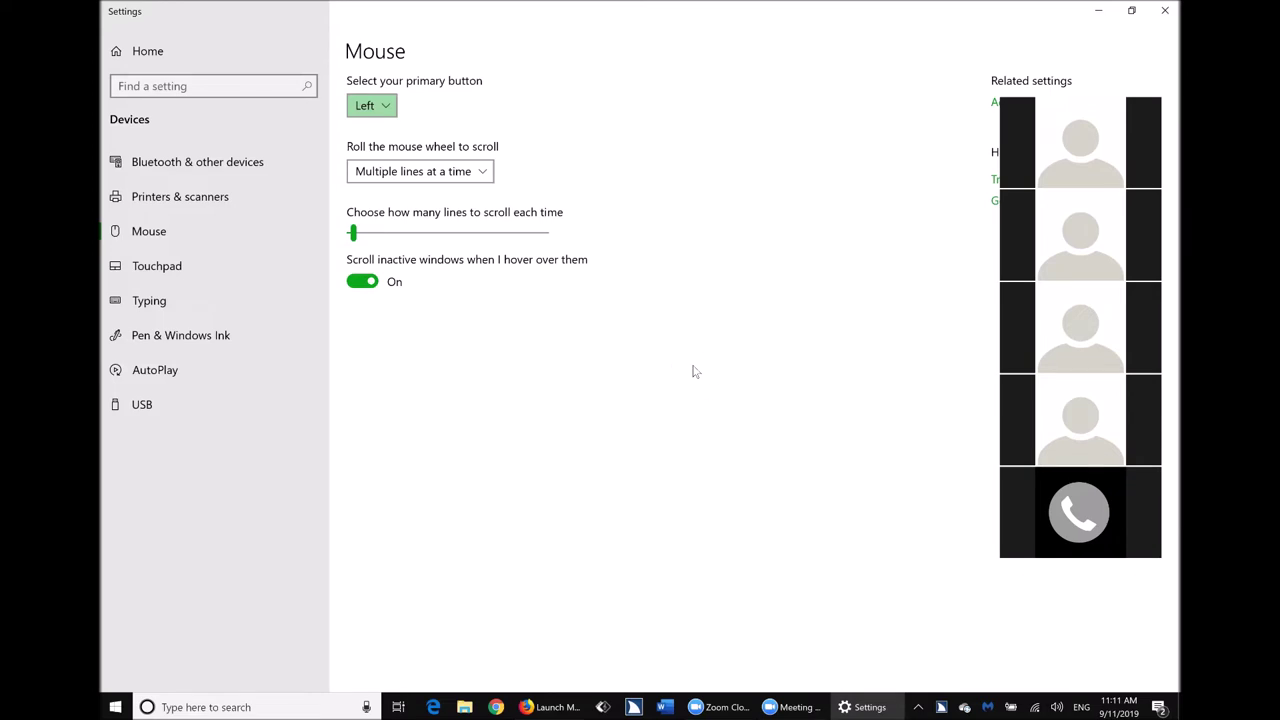
Open Additional mouse options under Related settings to bring up Mouse Properties.
{"action": "key", "text": "Tab"}
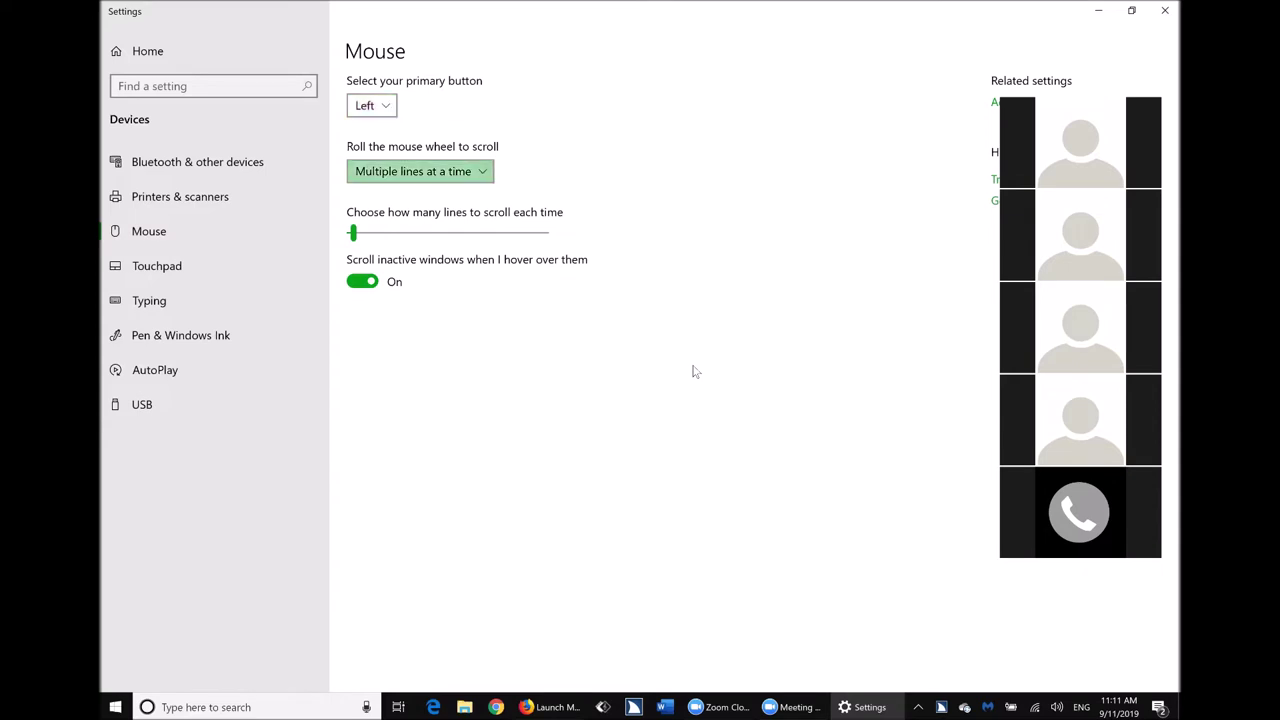
{"action": "key", "text": "Tab"}
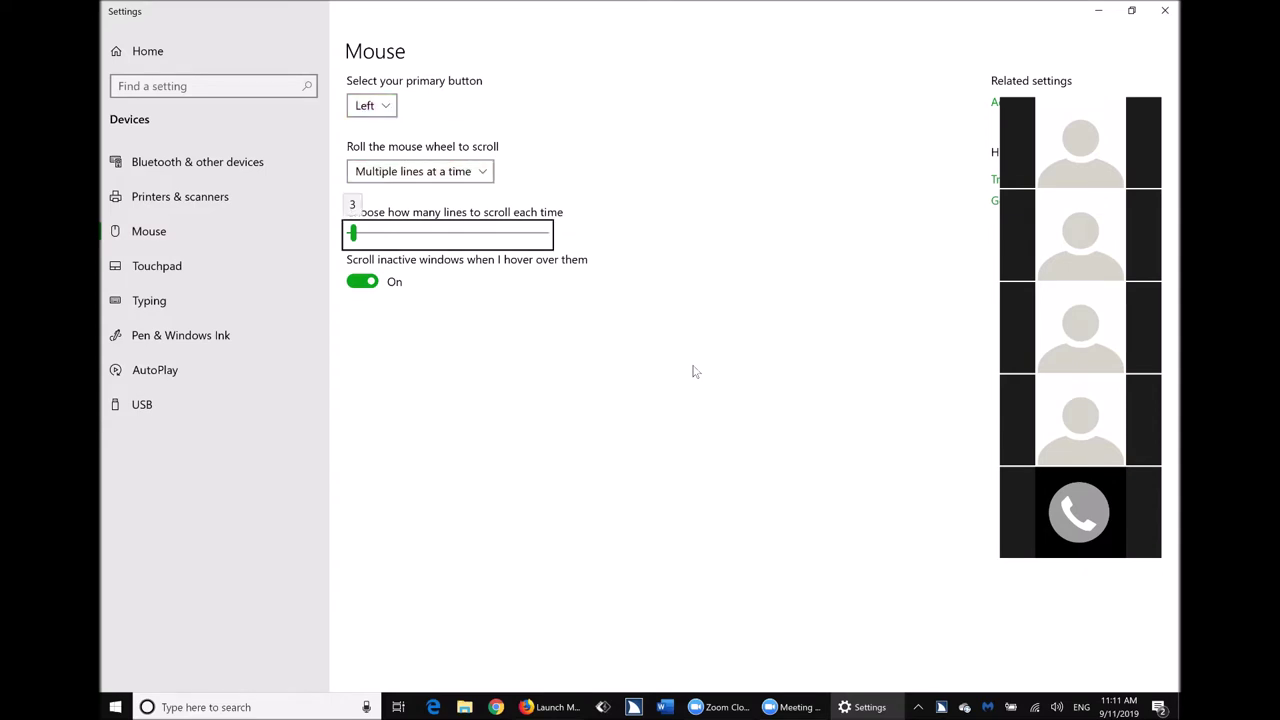
{"action": "key", "text": "Tab"}
{"action": "key", "text": "Tab"}
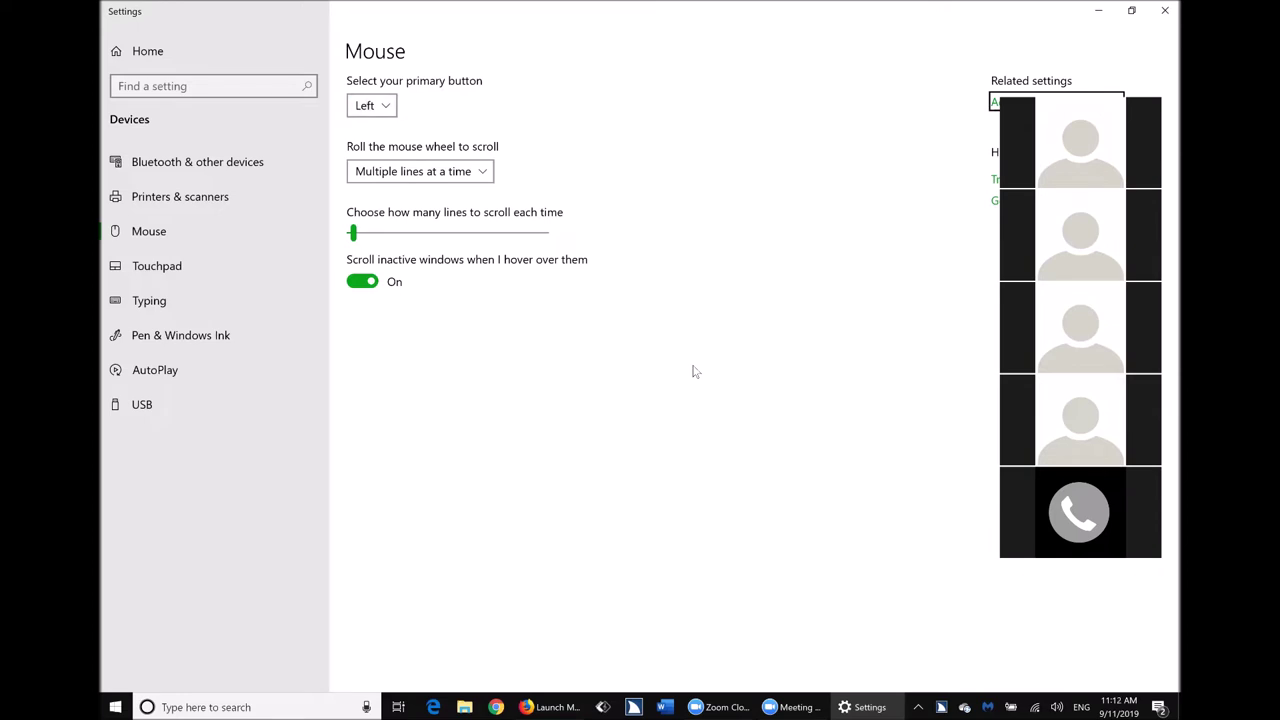
{"action": "key", "text": "Return"}
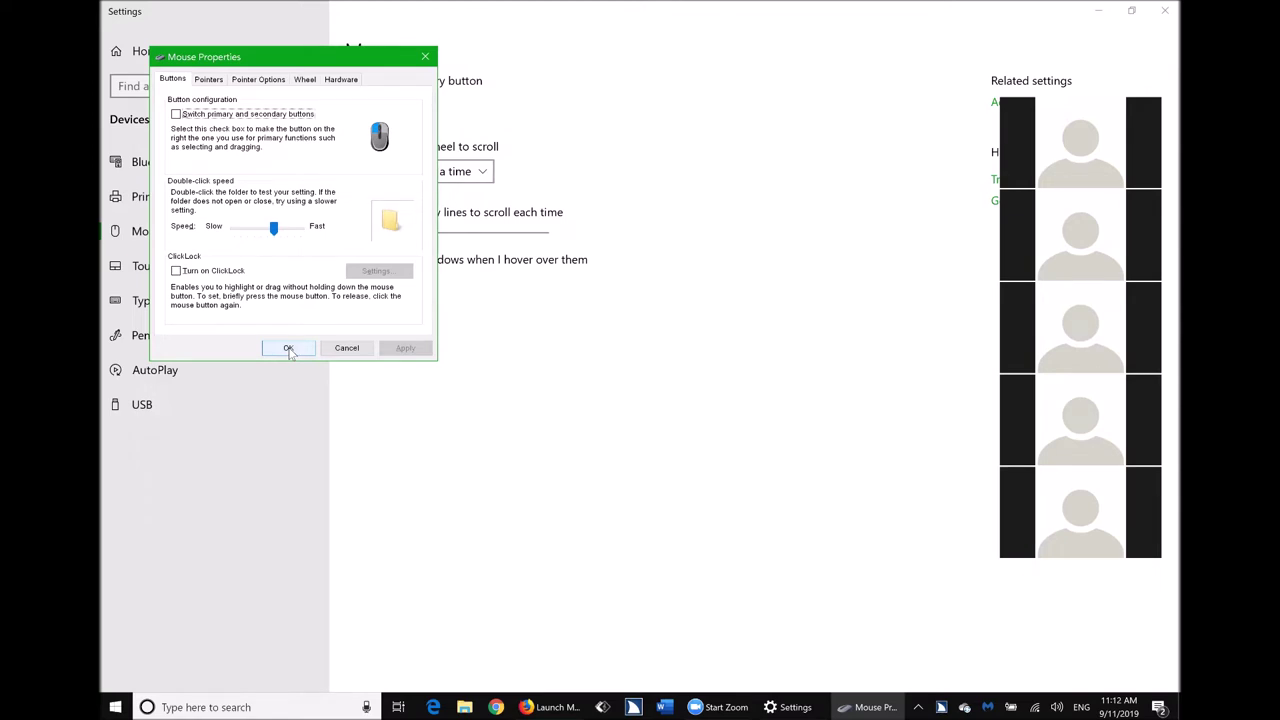
On the Pointers tab, pick the Windows Inverted (extra large) scheme and apply it.
{"action": "key", "text": "ctrl+Tab"}
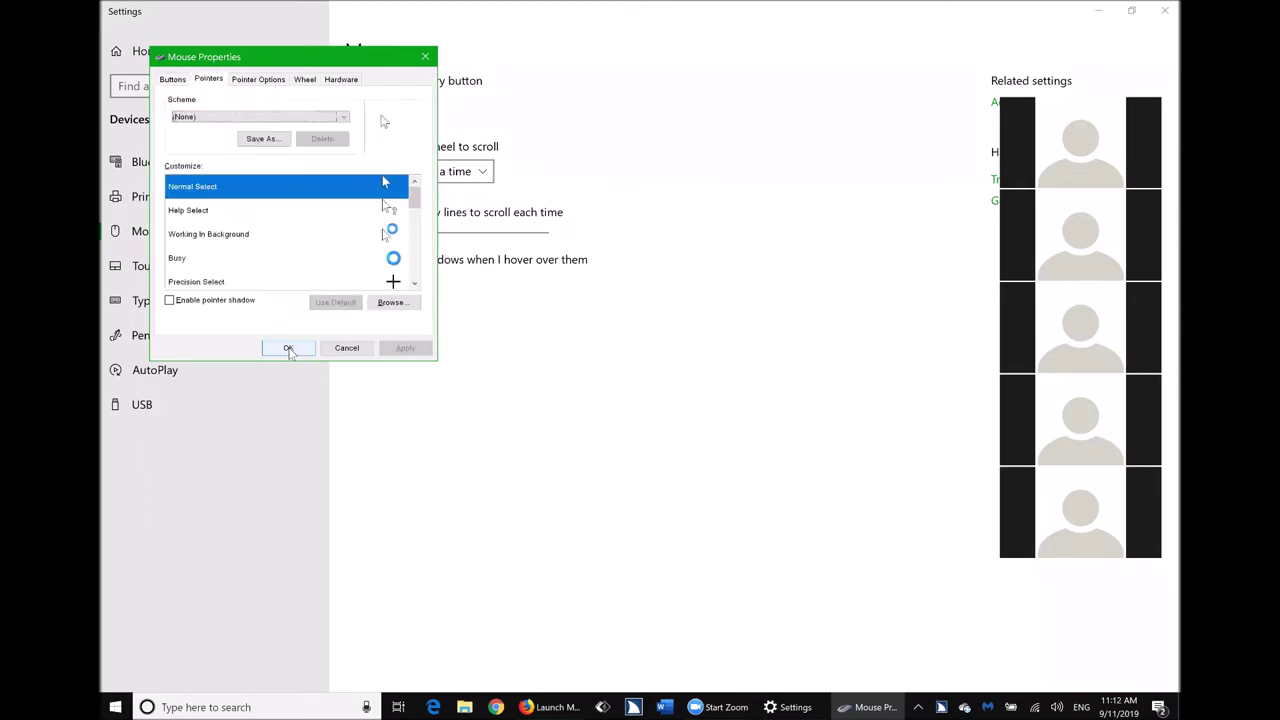
{"action": "key", "text": "ctrl"}
{"action": "key", "text": "Down"}
{"action": "key", "text": "ctrl"}
{"action": "key", "text": "Down"}
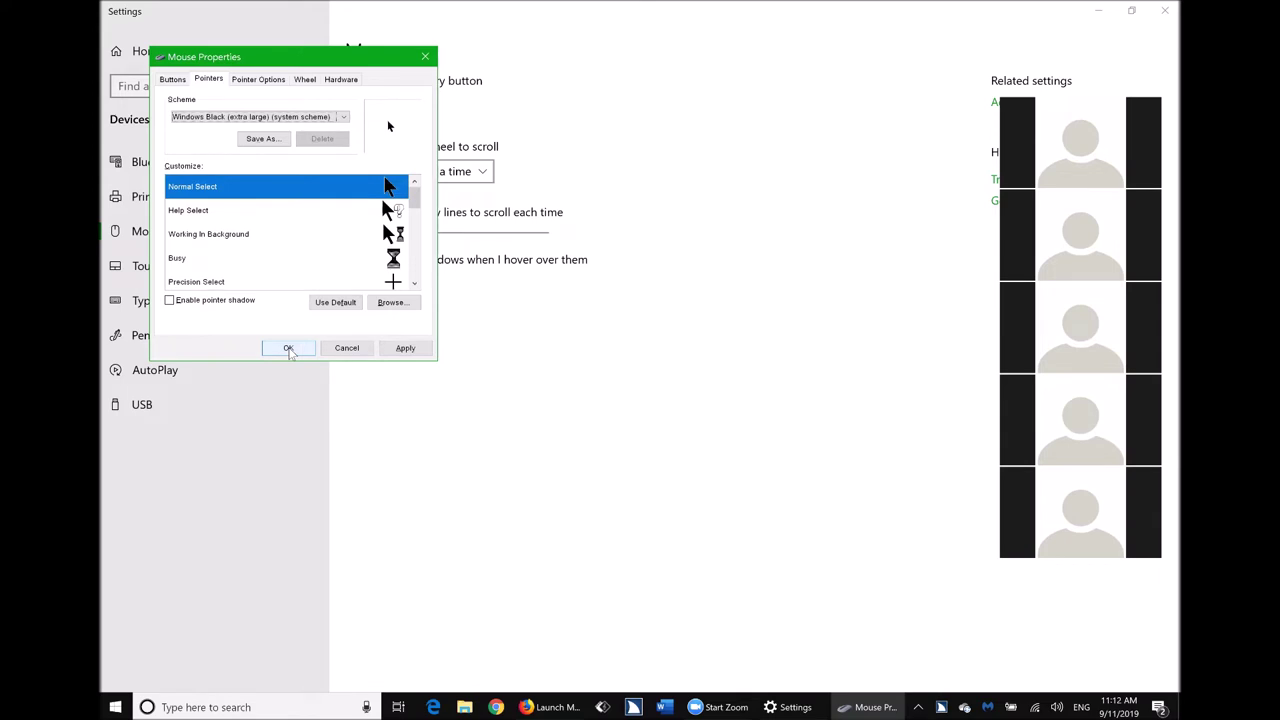
{"action": "key", "text": "Down"}
{"action": "key", "text": "Down"}
{"action": "key", "text": "Down"}
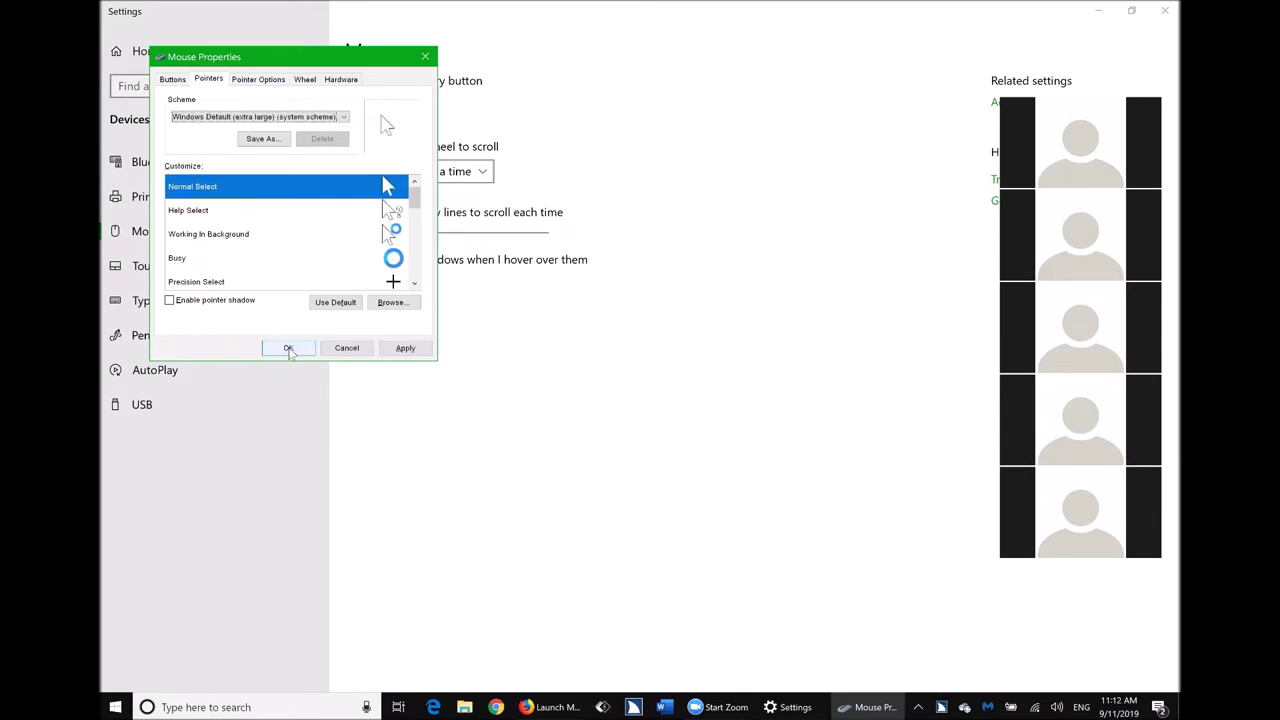
{"action": "key", "text": "Down"}
{"action": "key", "text": "Down"}
{"action": "key", "text": "Down"}
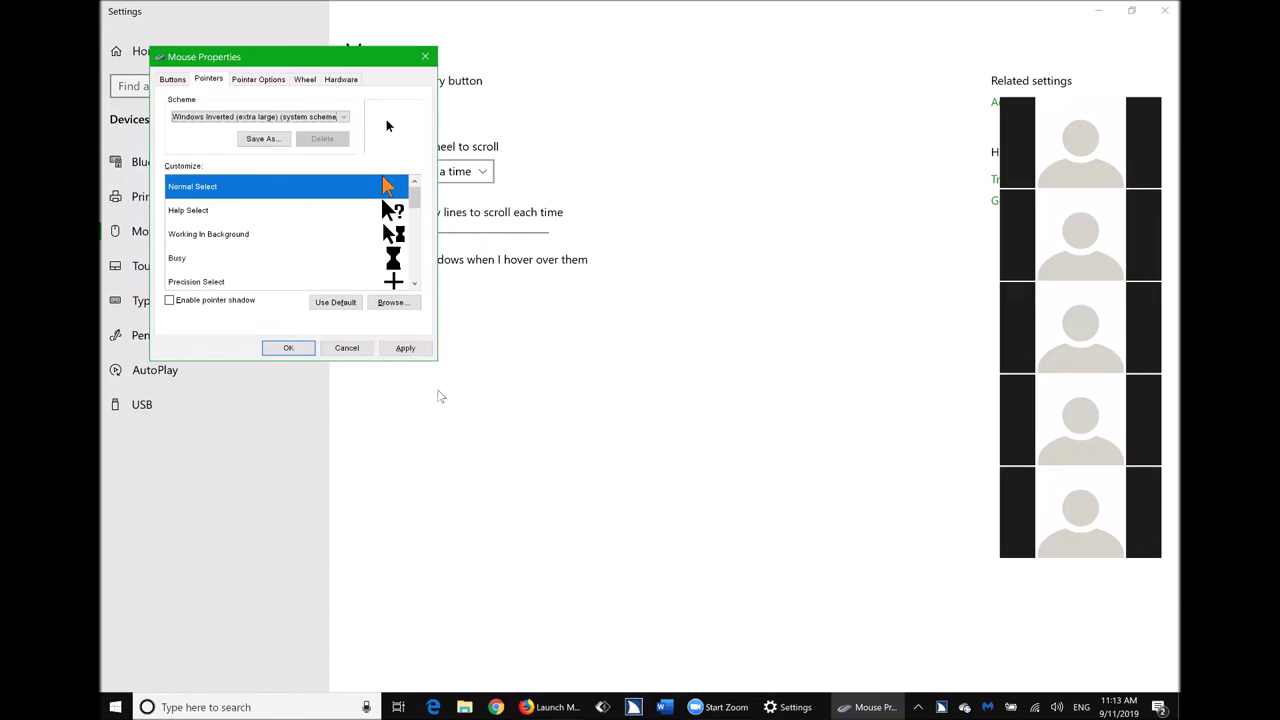
{"action": "key", "text": "alt+a"}
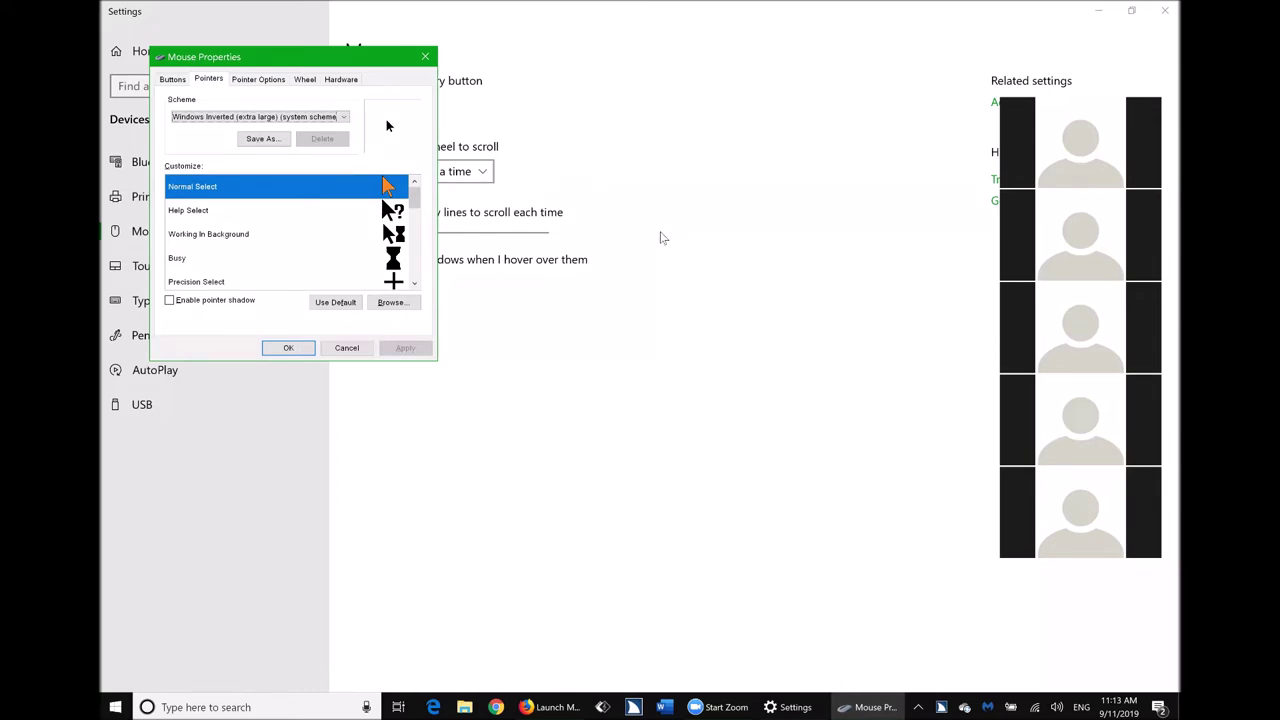
Switch Mouse Properties to the Pointer Options tab showing speed, Snap To and visibility settings.
{"action": "key", "text": "ctrl+Tab"}
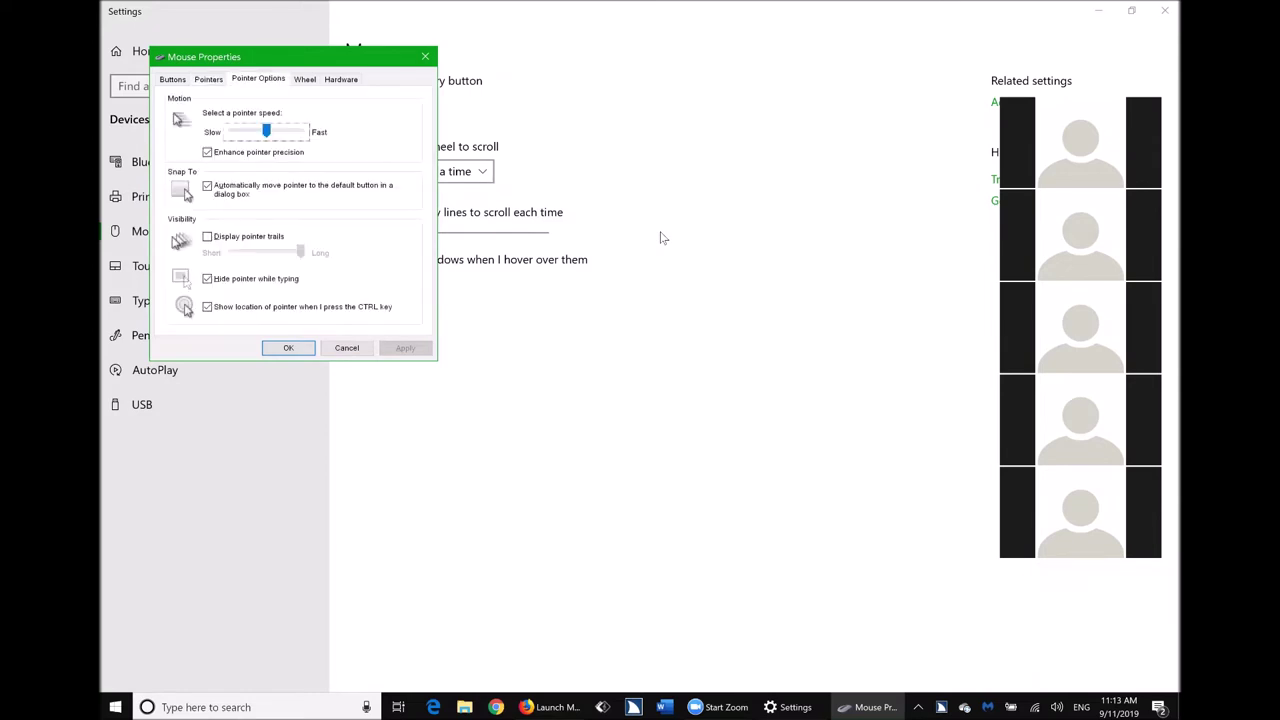
Dismiss Mouse Properties, leaving the Settings Mouse page with Left as primary button.
{"action": "key", "text": "ctrl"}
{"action": "key", "text": "ctrl"}
{"action": "key", "text": "ctrl"}
{"action": "key", "text": "ctrl"}
{"action": "key", "text": "ctrl"}
{"action": "key", "text": "ctrl"}
{"action": "key", "text": "ctrl"}
{"action": "key", "text": "ctrl"}
{"action": "key", "text": "ctrl"}
{"action": "key", "text": "Escape"}
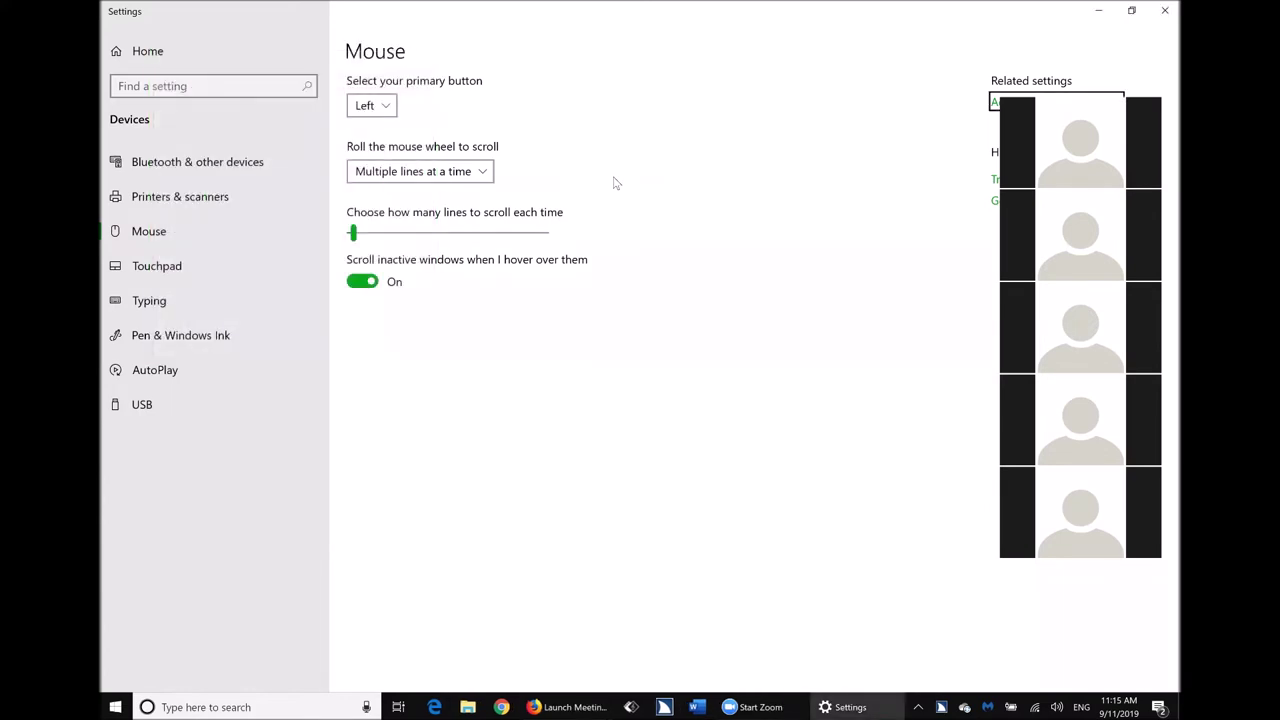
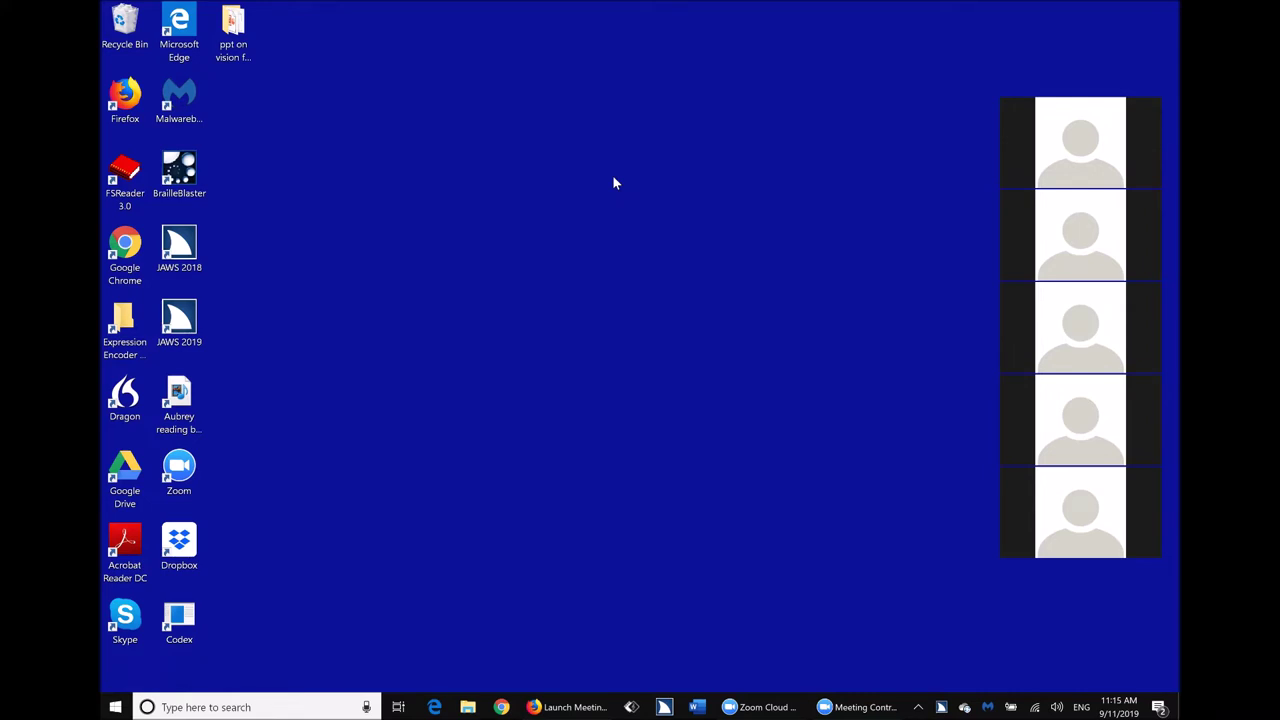
Launch and close Microsoft Edge from the taskbar, then open and dismiss its jump list.
{"action": "key", "text": "super+t"}
{"action": "key", "text": "Return"}
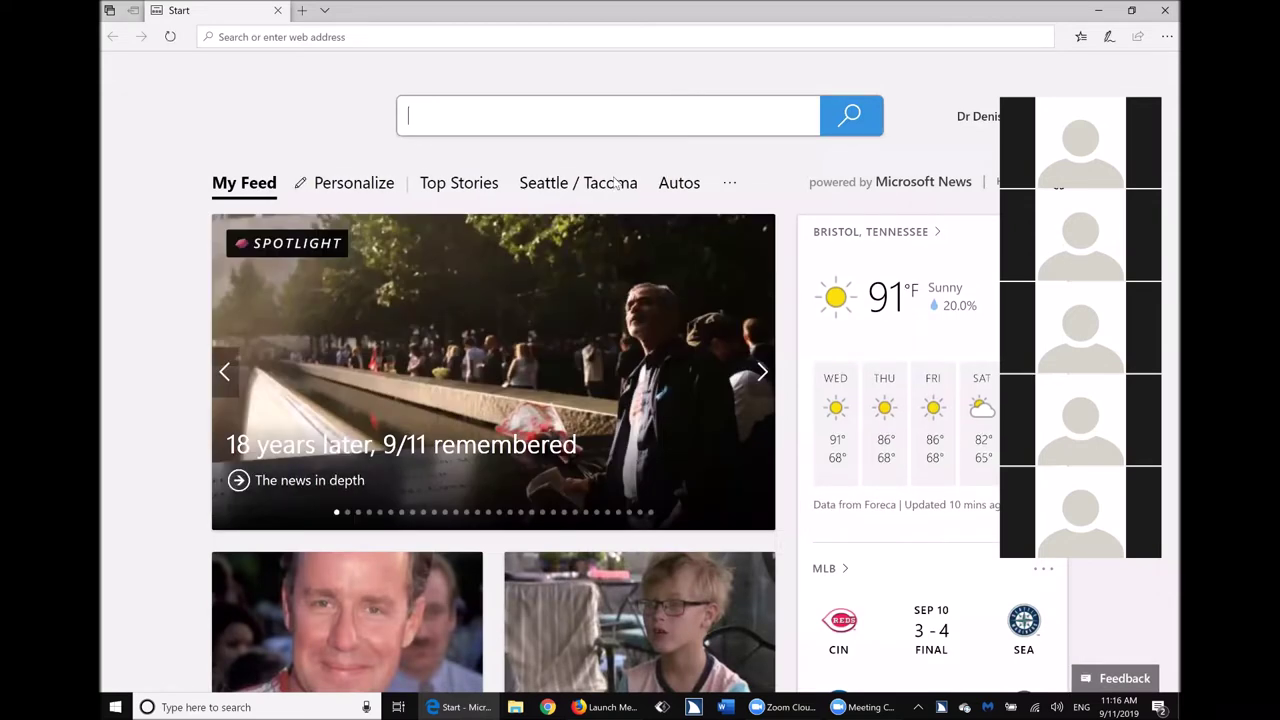
{"action": "key", "text": "alt+F4"}
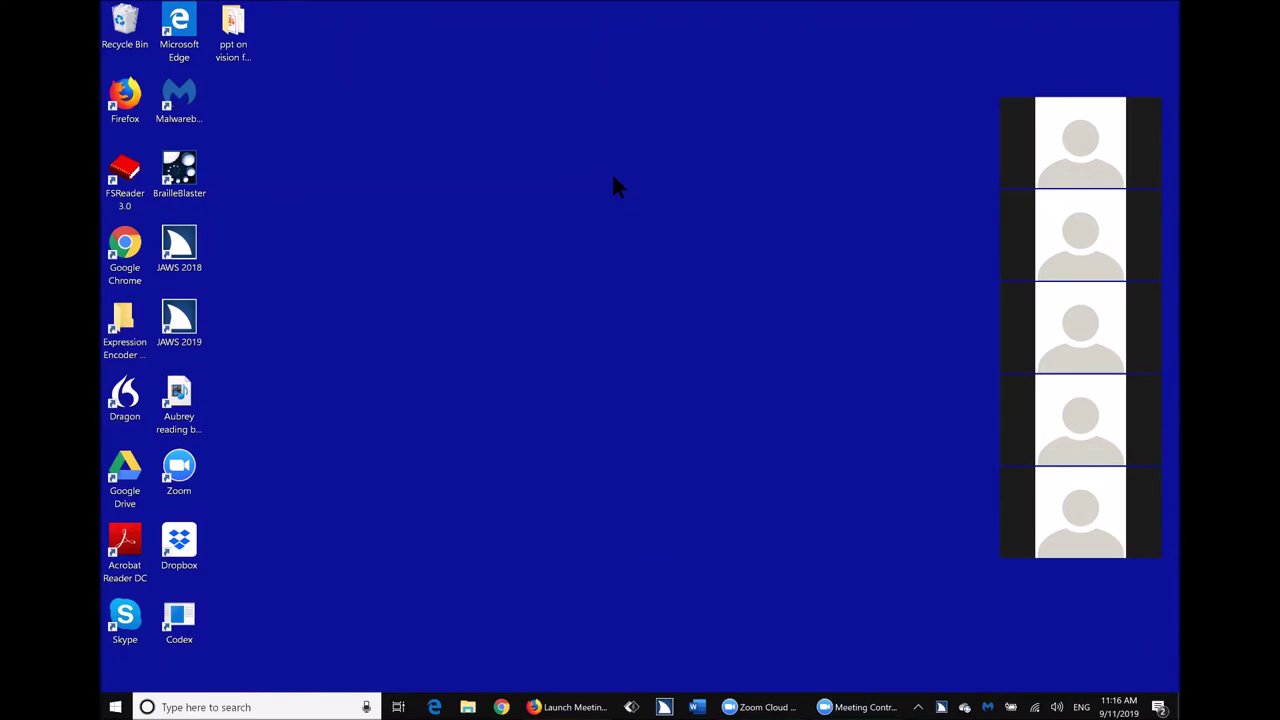
{"action": "key", "text": "super+t"}
{"action": "key", "text": "shift+F10"}
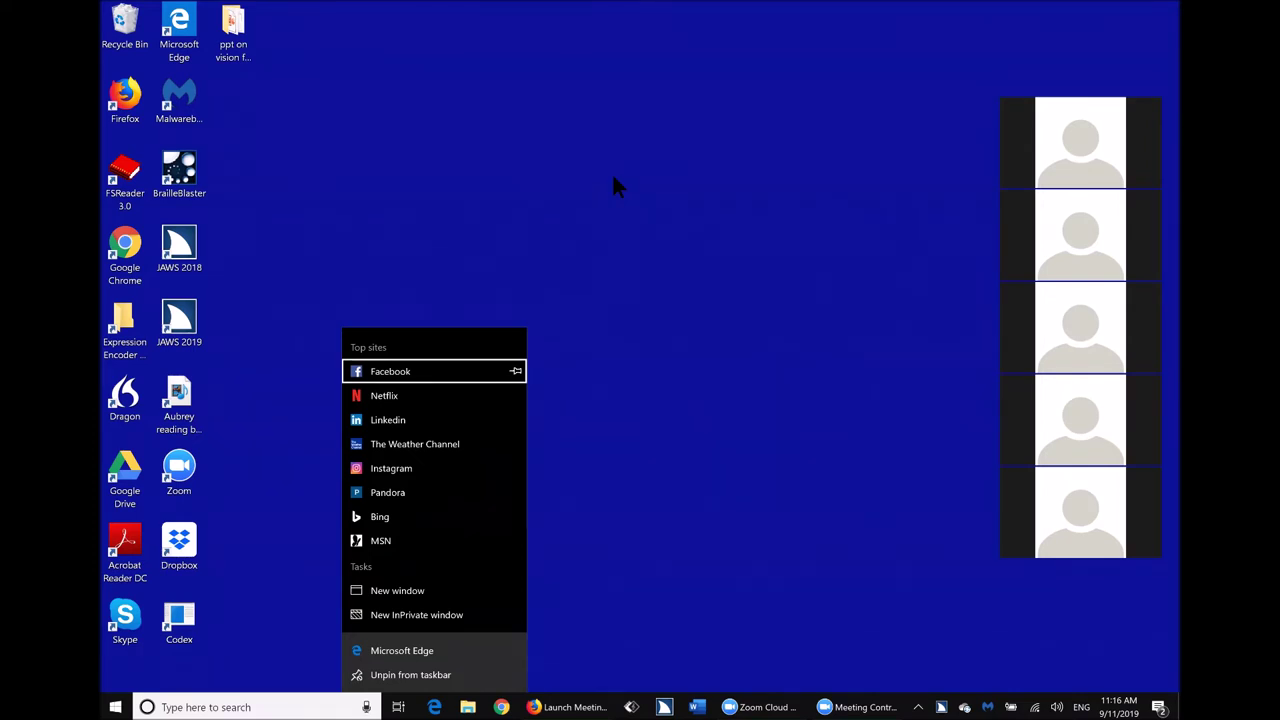
{"action": "key", "text": "Escape"}
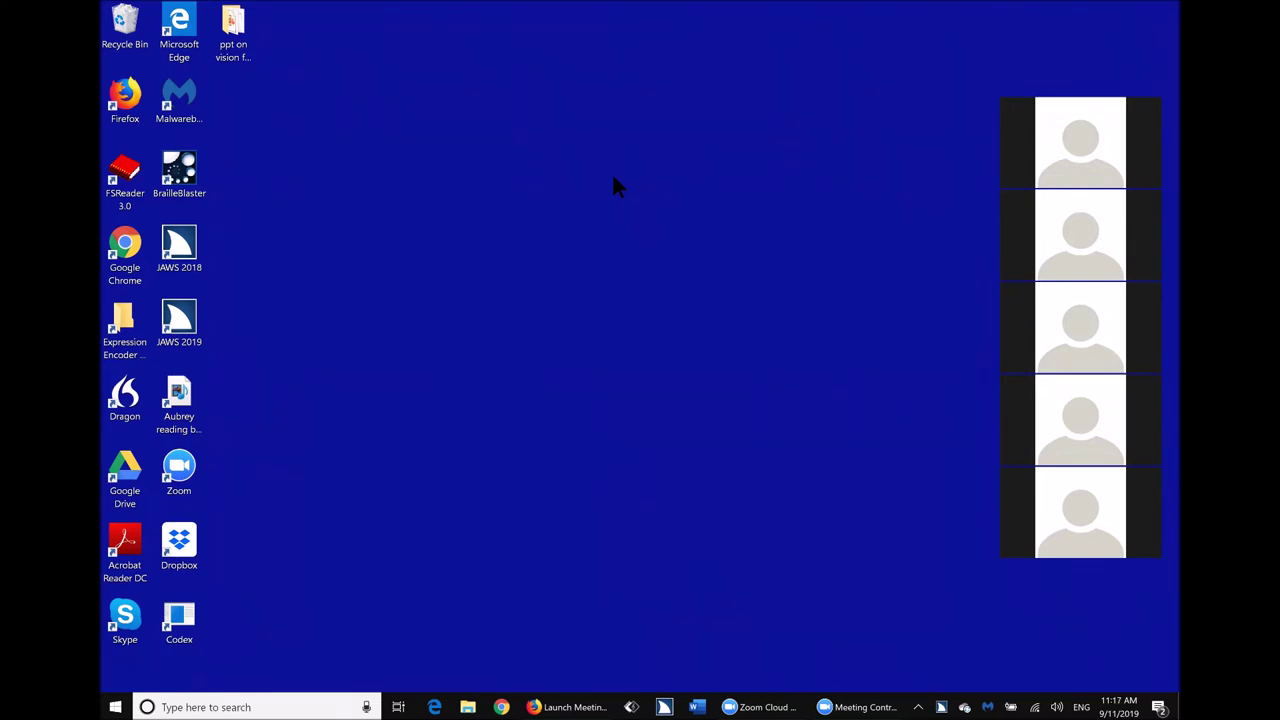
Launch Google Chrome from the taskbar and close its sign-in window.
{"action": "key", "text": "super+t"}
{"action": "key", "text": "Right"}
{"action": "key", "text": "Right"}
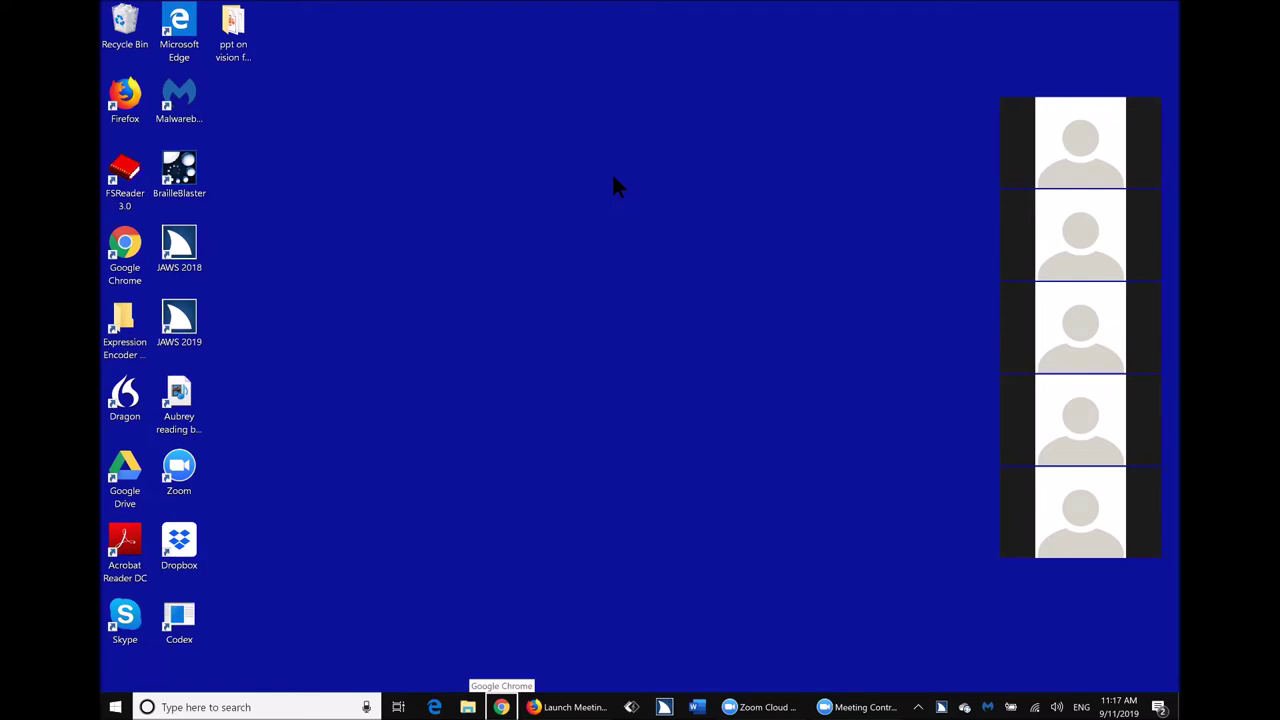
{"action": "key", "text": "Return"}
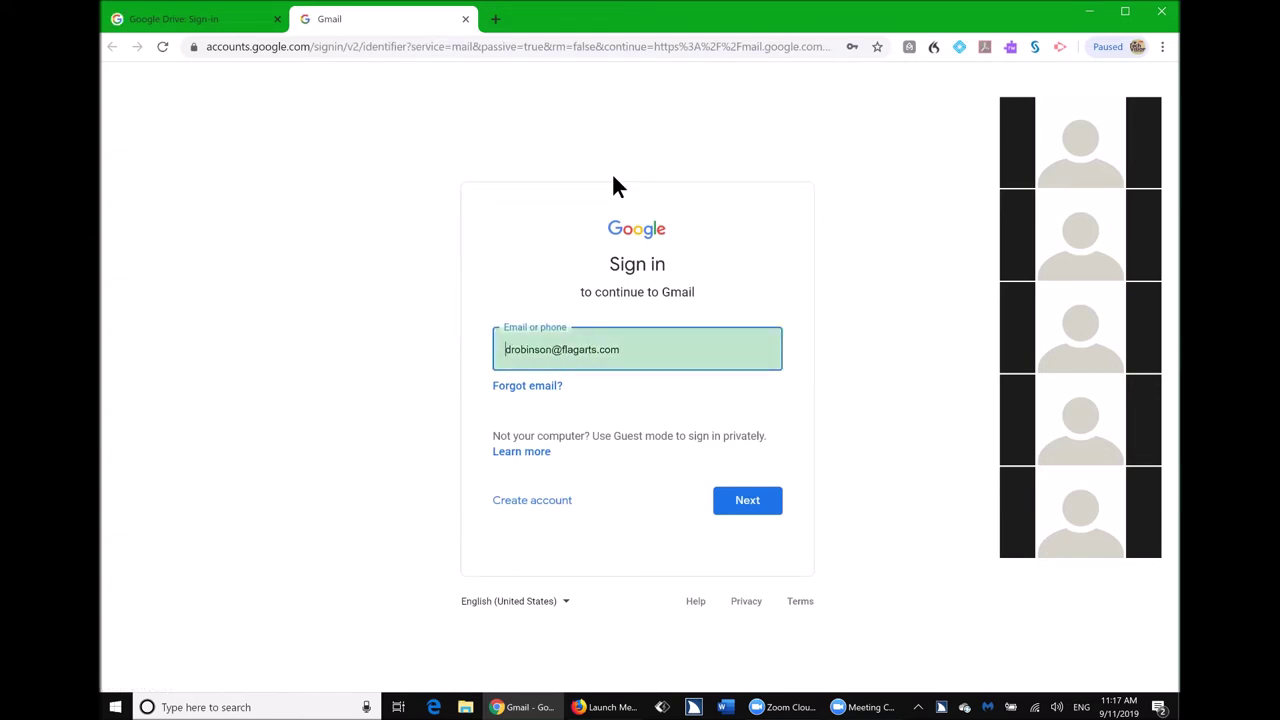
{"action": "key", "text": "alt+F4"}
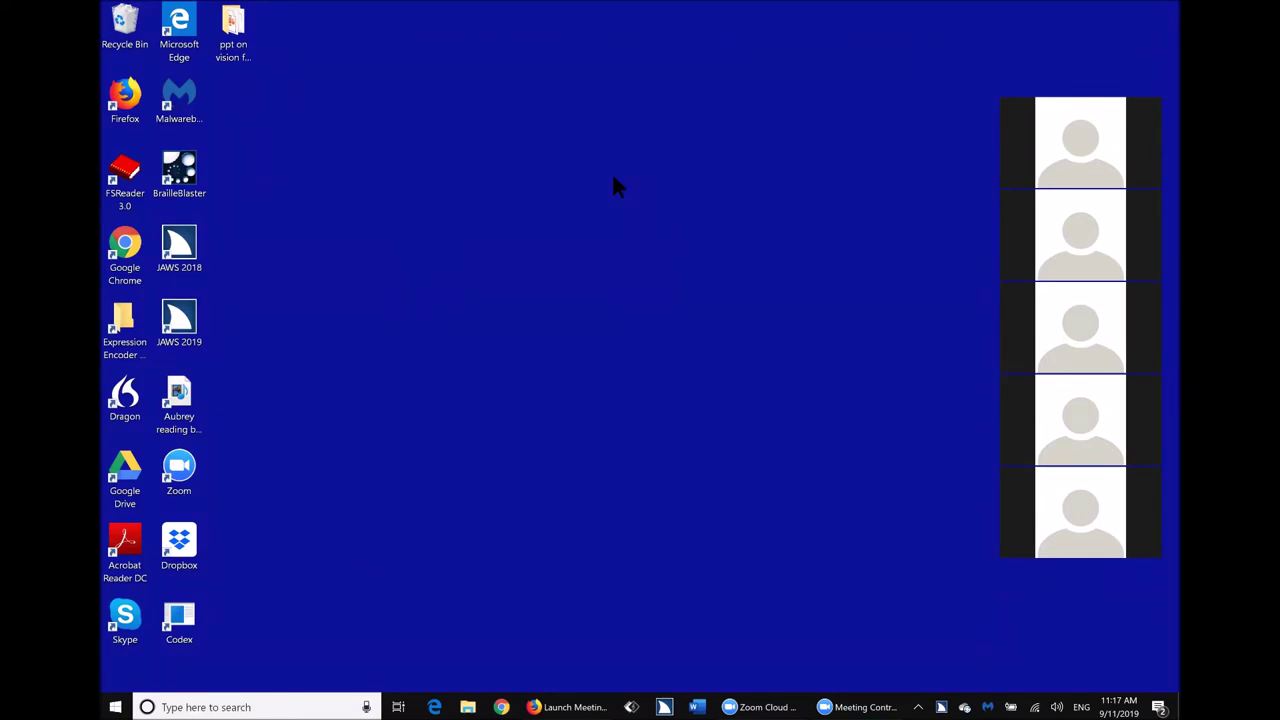
Move along the taskbar past File Explorer, Chrome, Firefox and JAWS to launch Word.
{"action": "key", "text": "super+t"}
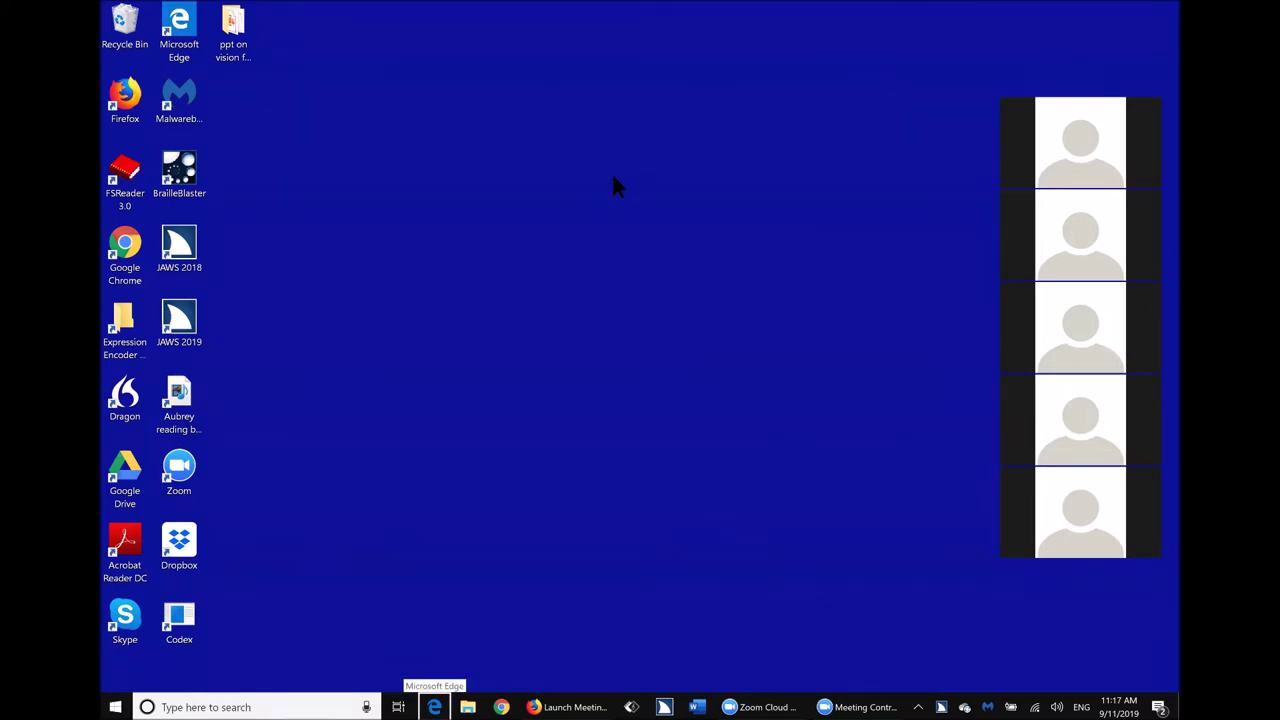
{"action": "key", "text": "Right"}
{"action": "key", "text": "Right"}
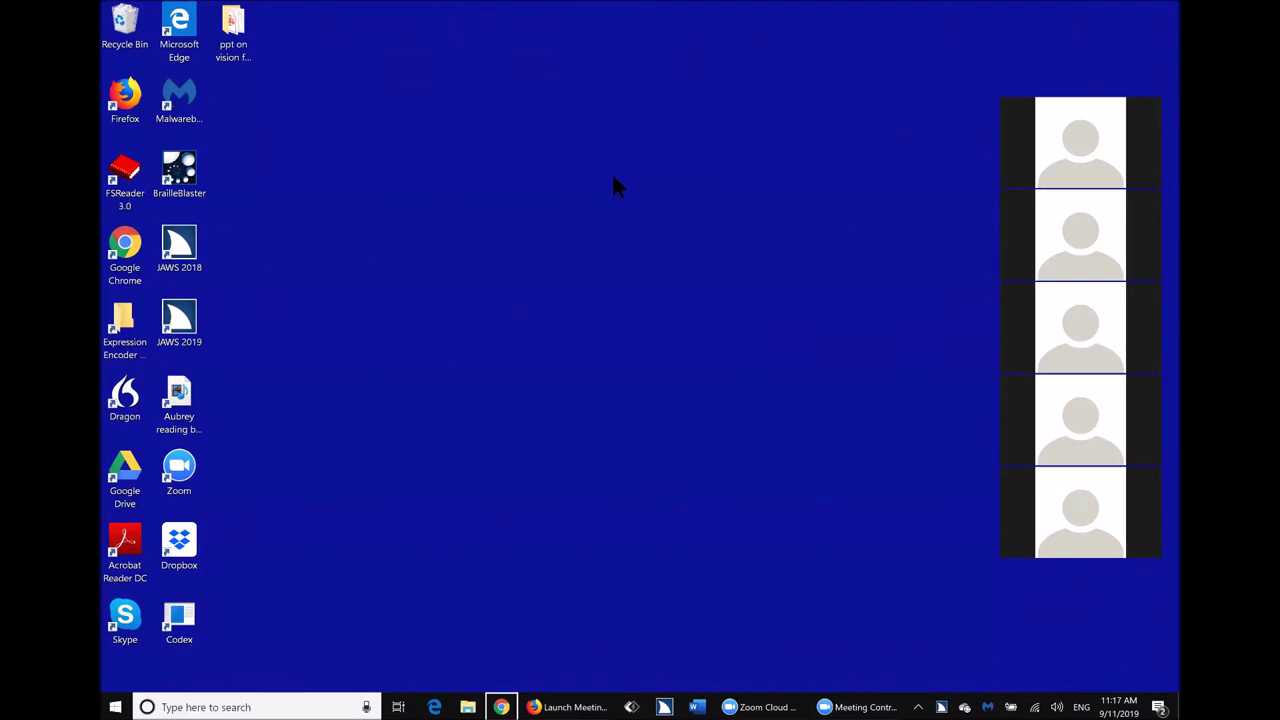
{"action": "key", "text": "Right"}
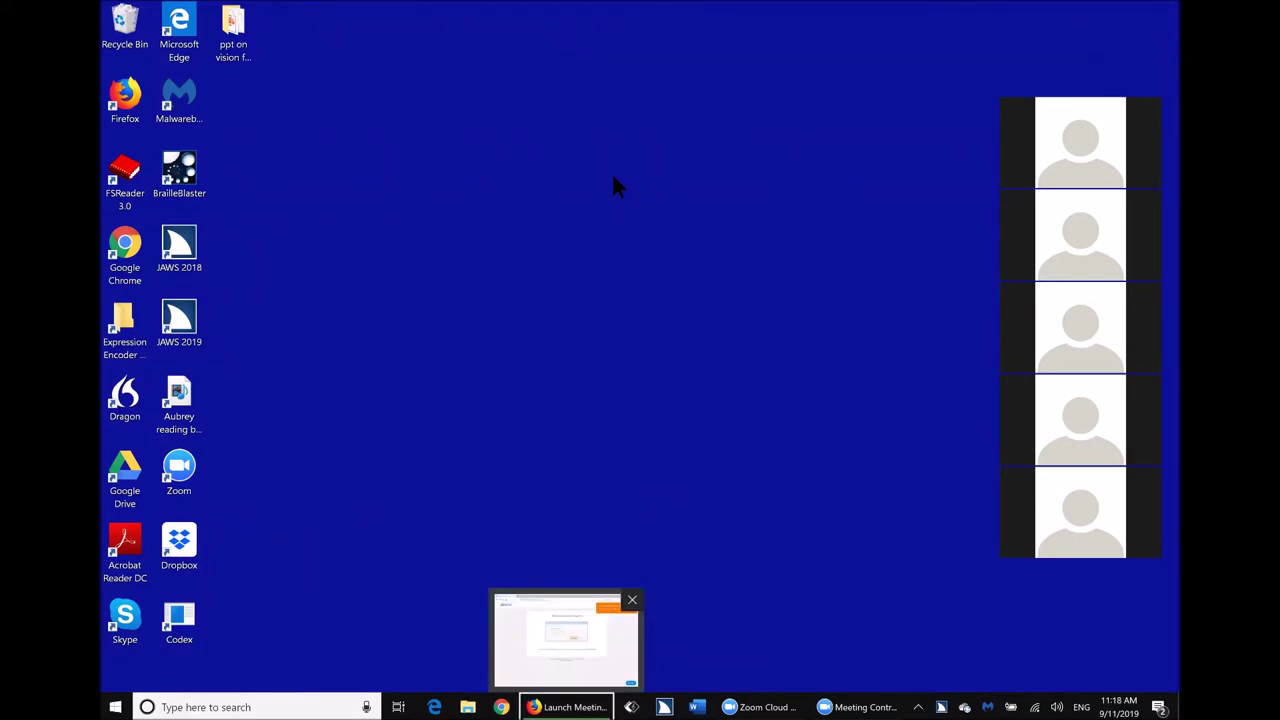
{"action": "key", "text": "Right"}
{"action": "key", "text": "Right"}
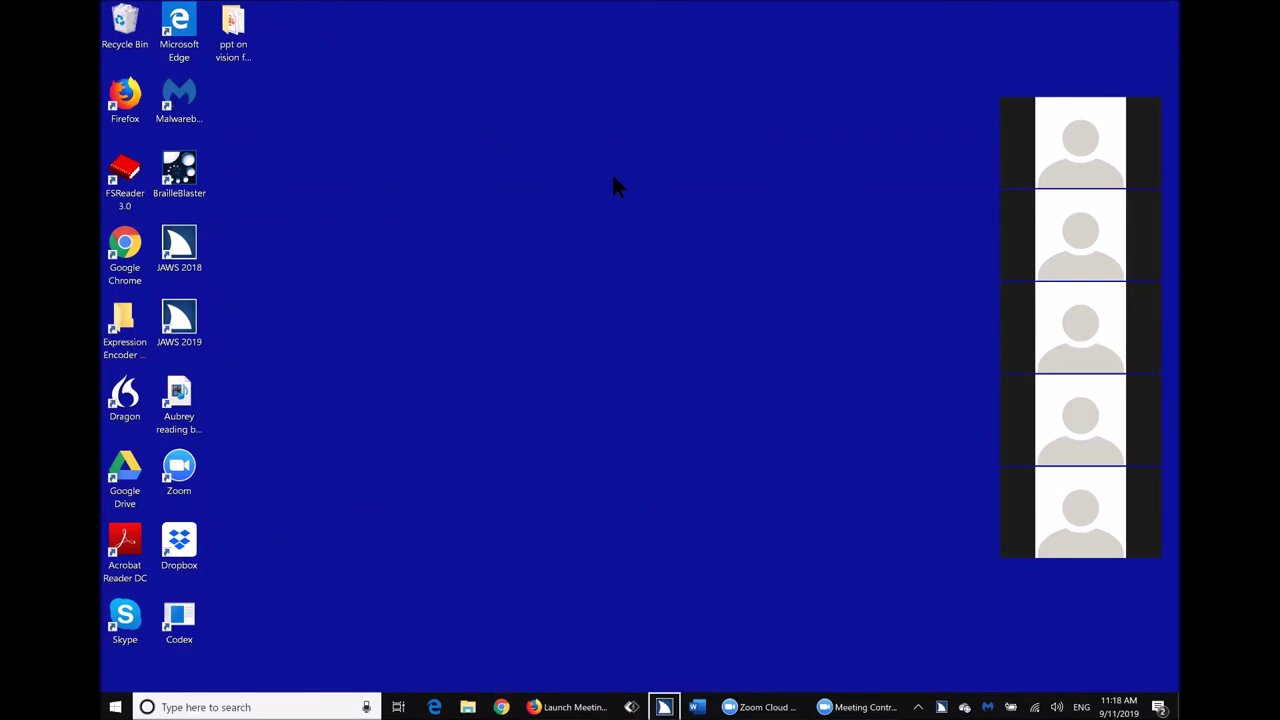
{"action": "key", "text": "Right"}
{"action": "key", "text": "Return"}
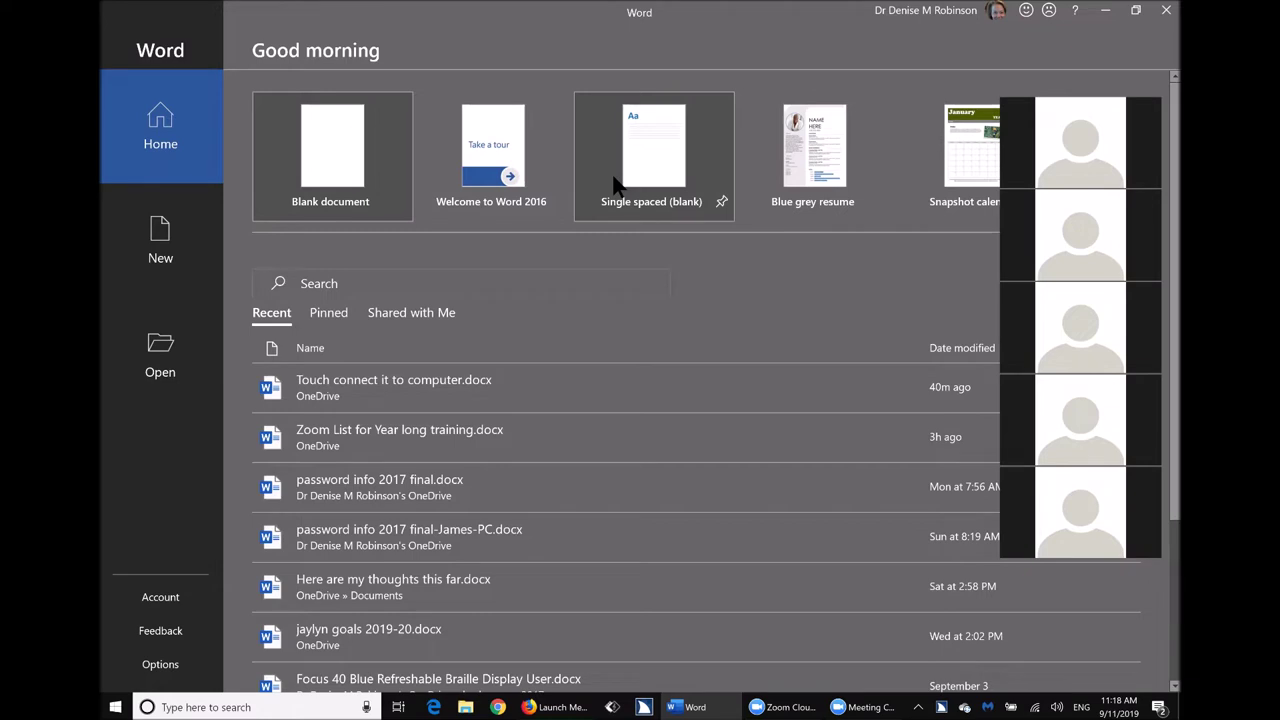
Create a new Document1 from the Single spaced (blank) template.
{"action": "left_click", "coordinate": [614, 183]}
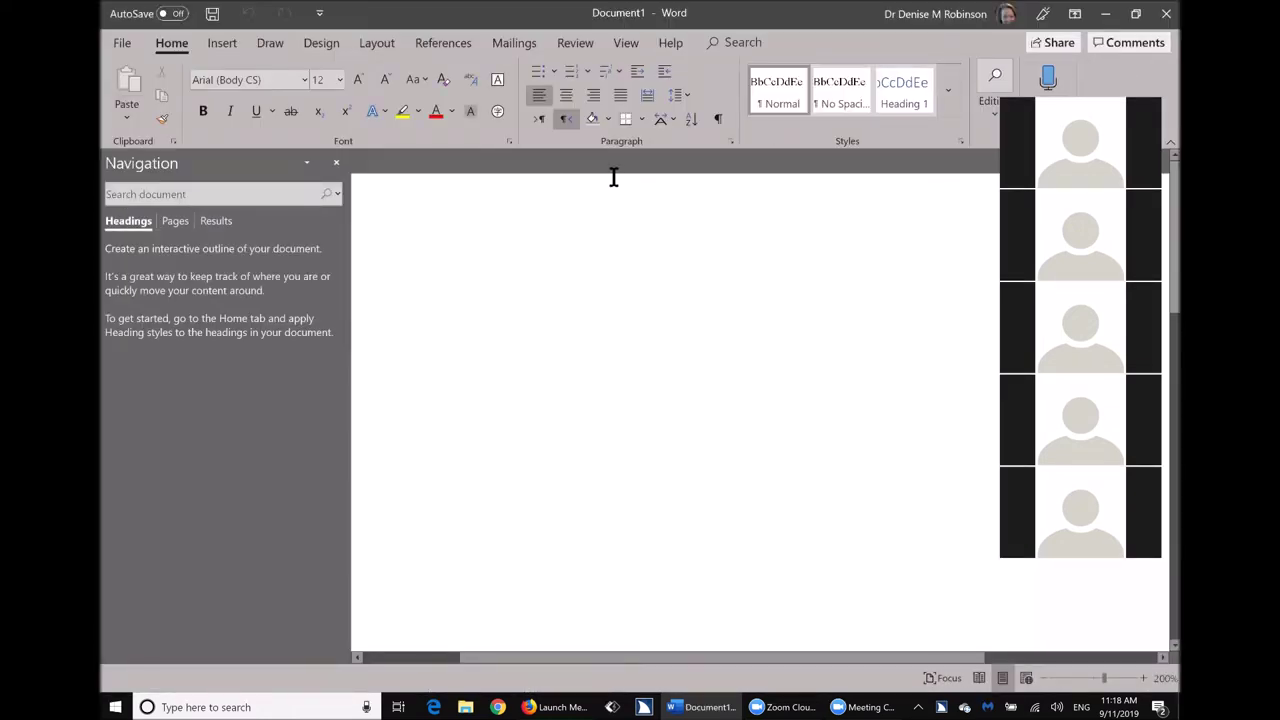
{"action": "left_click", "coordinate": [614, 177]}
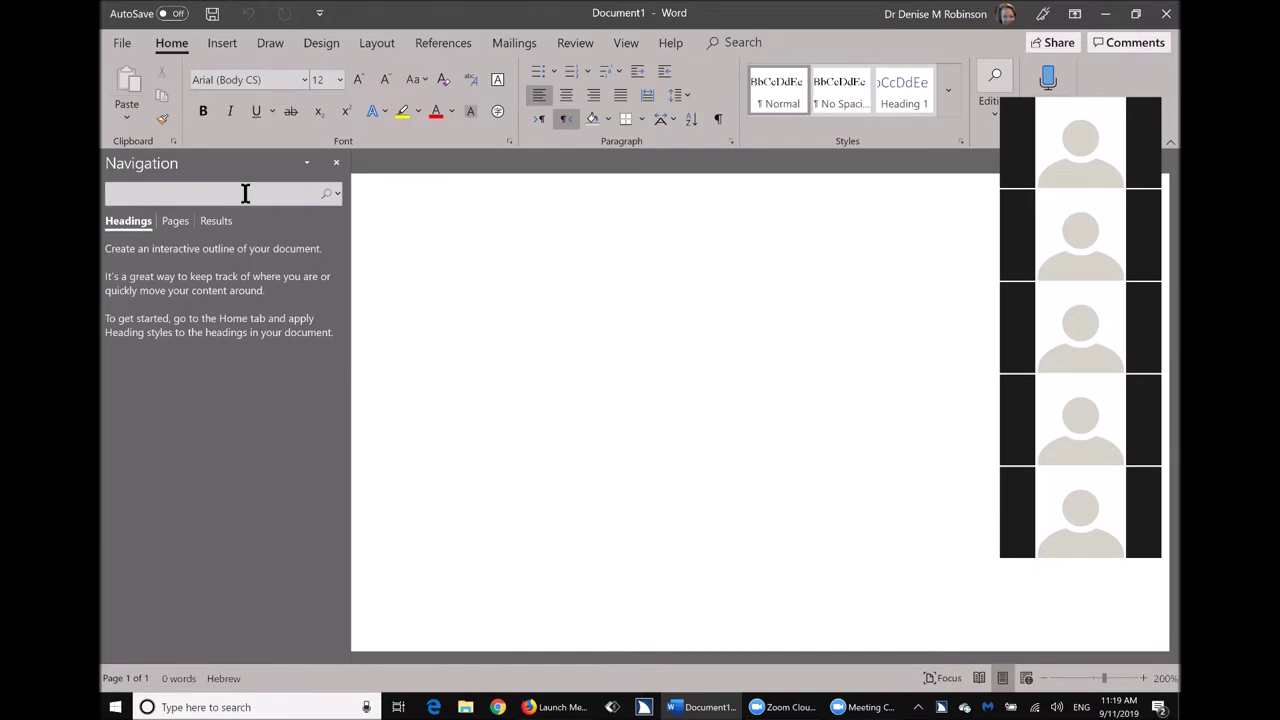
Close the Navigation pane from its options menu and place the cursor on the blank page.
{"action": "key", "text": "ctrl+space"}
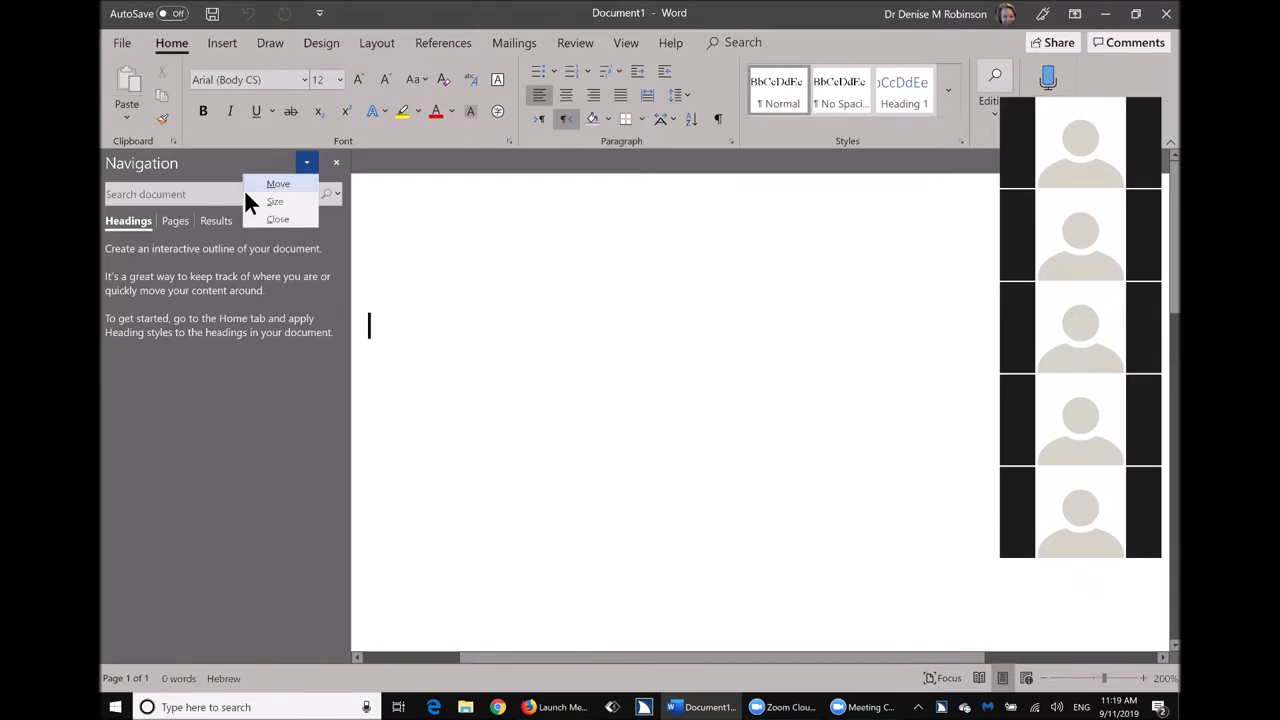
{"action": "key", "text": "c"}
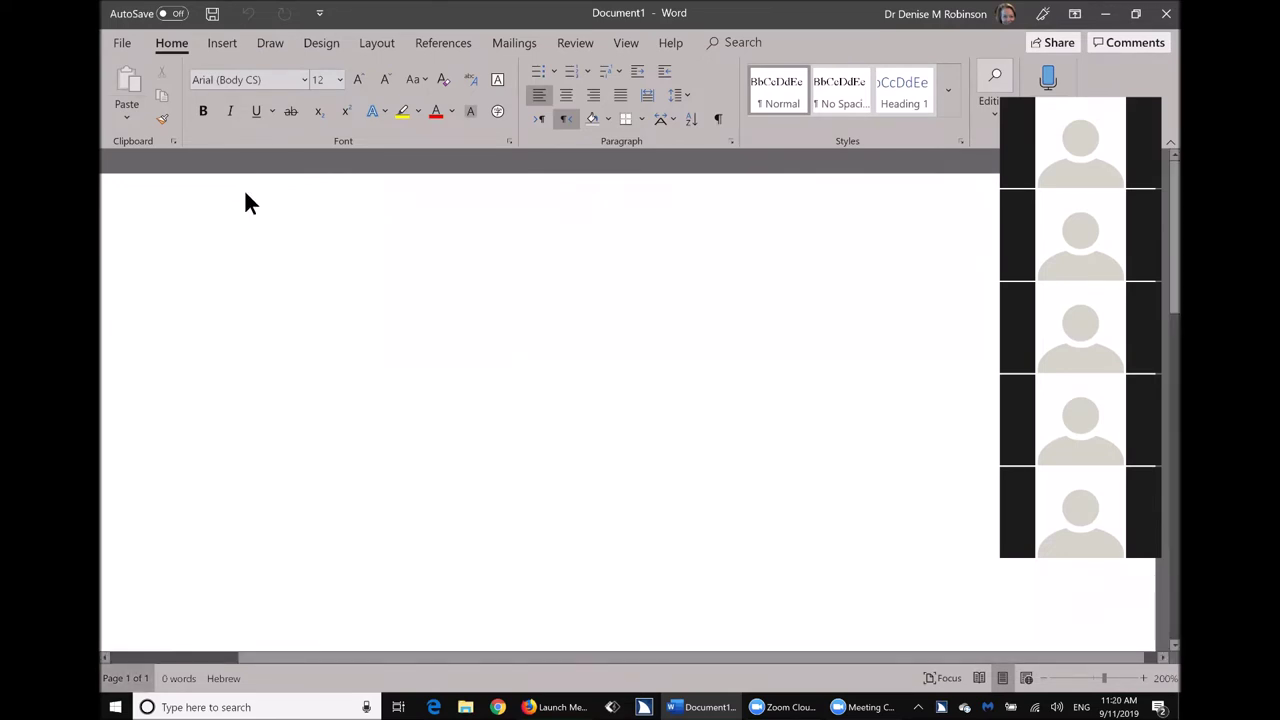
{"action": "left_click", "coordinate": [245, 195]}
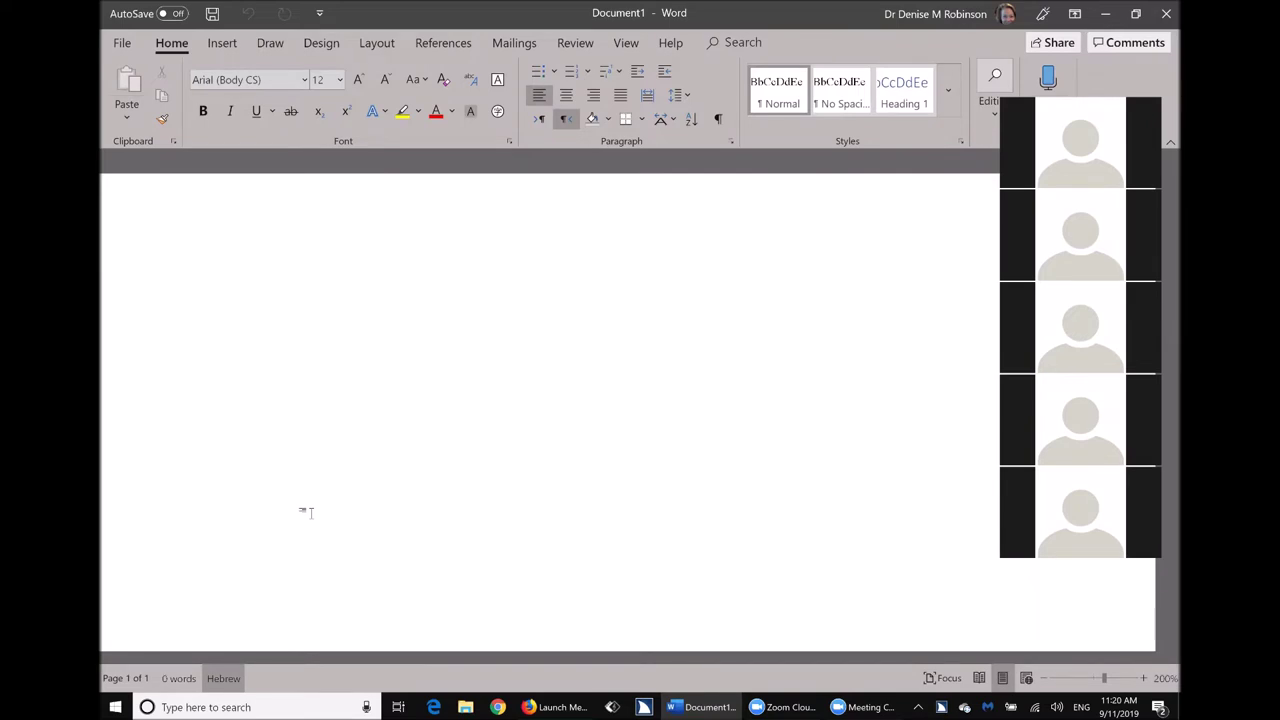
Dismiss the KeyTips and open the Font dialog with Ctrl+D.
{"action": "key", "text": "alt"}
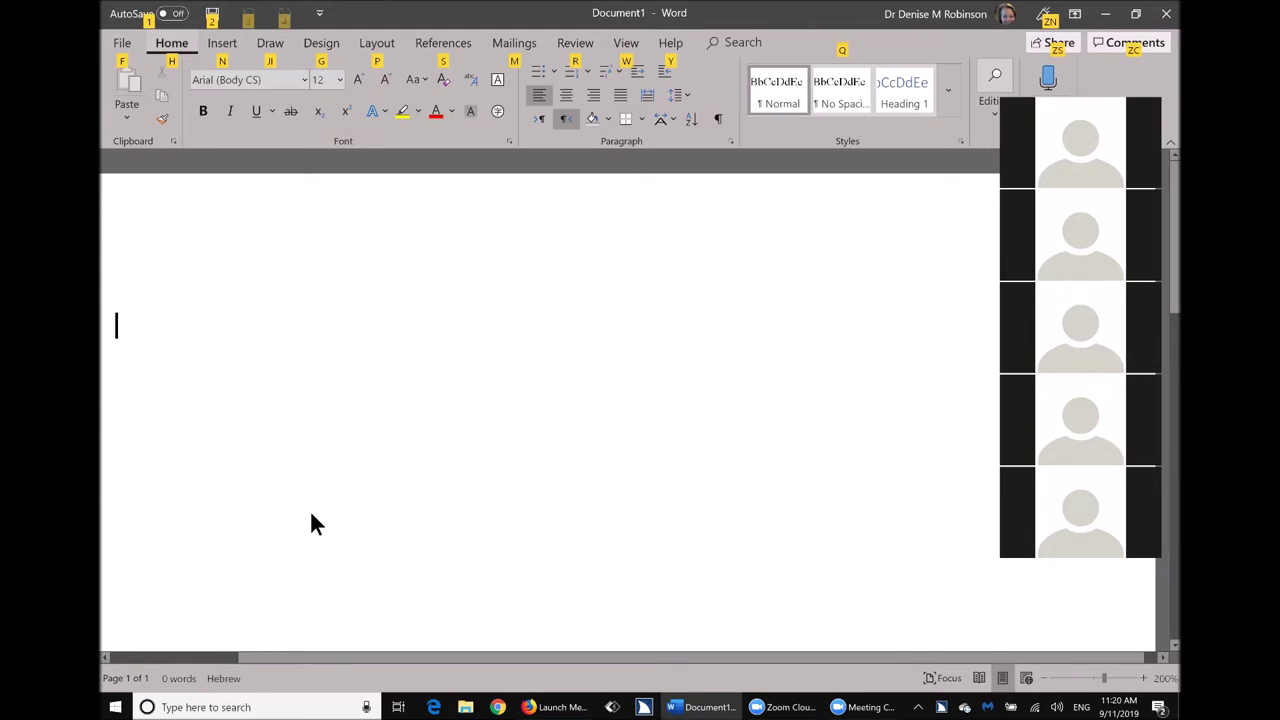
{"action": "key", "text": "Escape"}
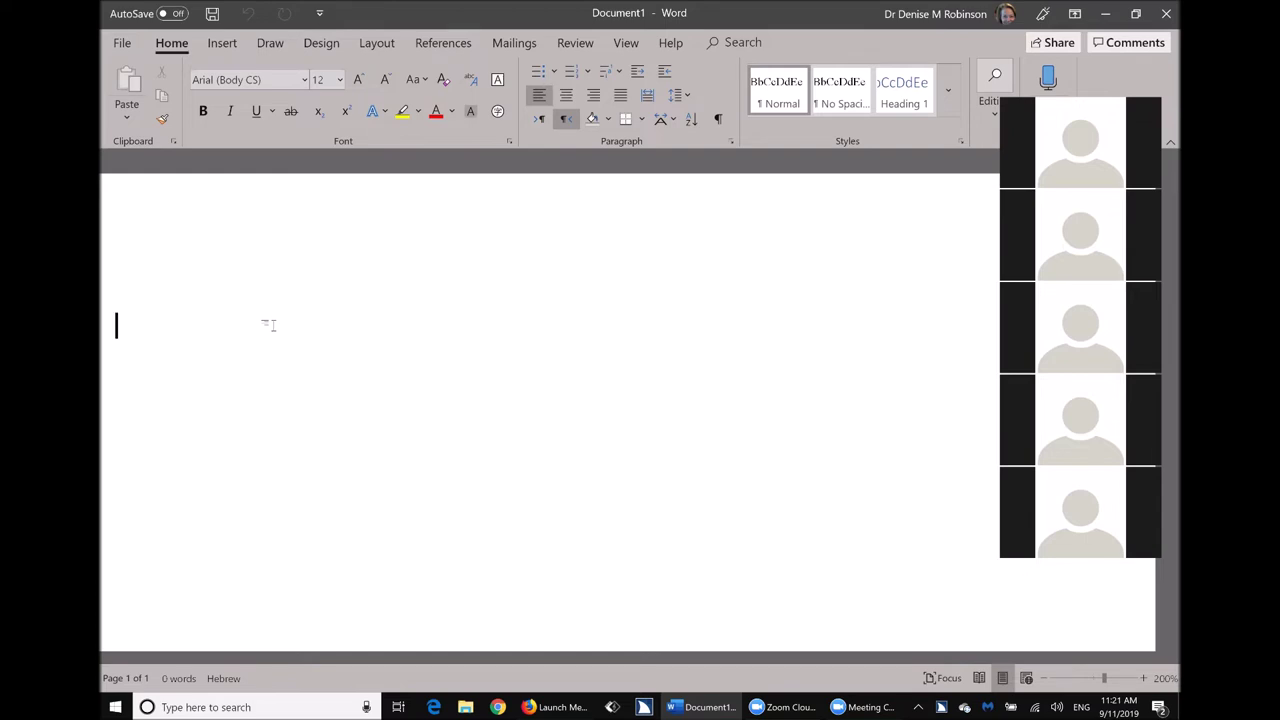
{"action": "key", "text": "ctrl+d"}
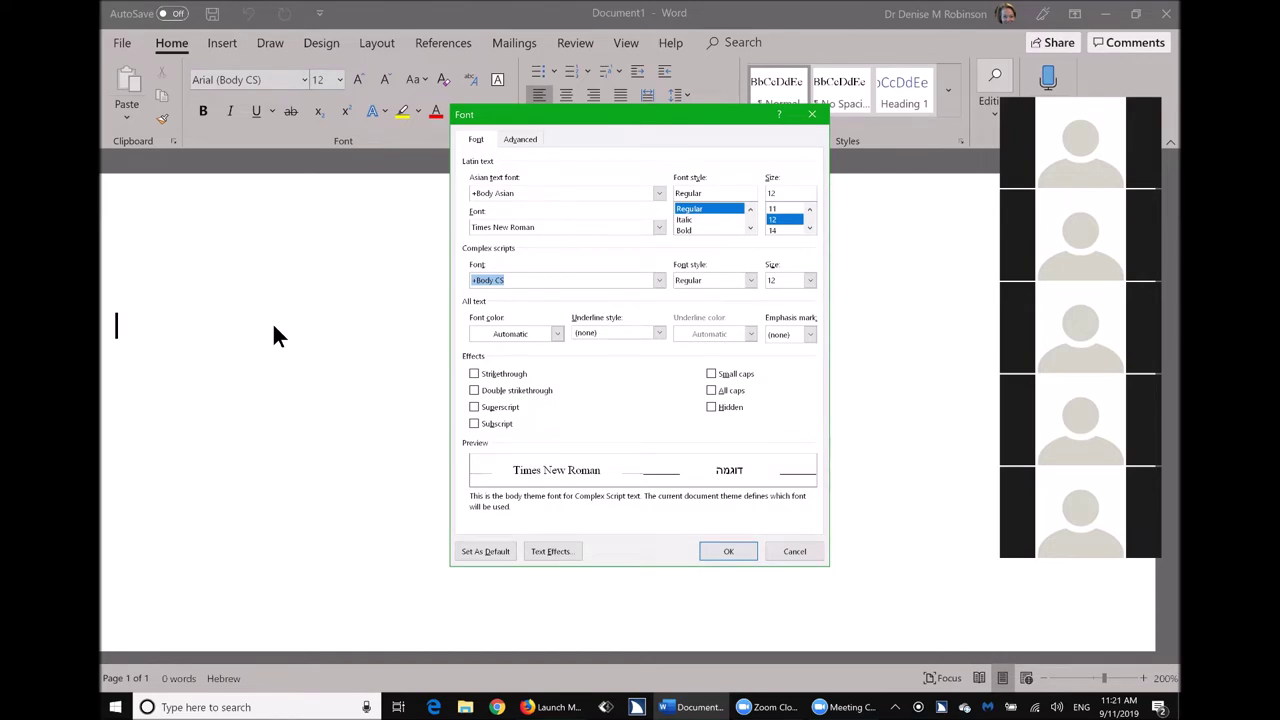
Choose Times New Roman from the Latin text font list, keeping size 12.
{"action": "key", "text": "alt+f"}
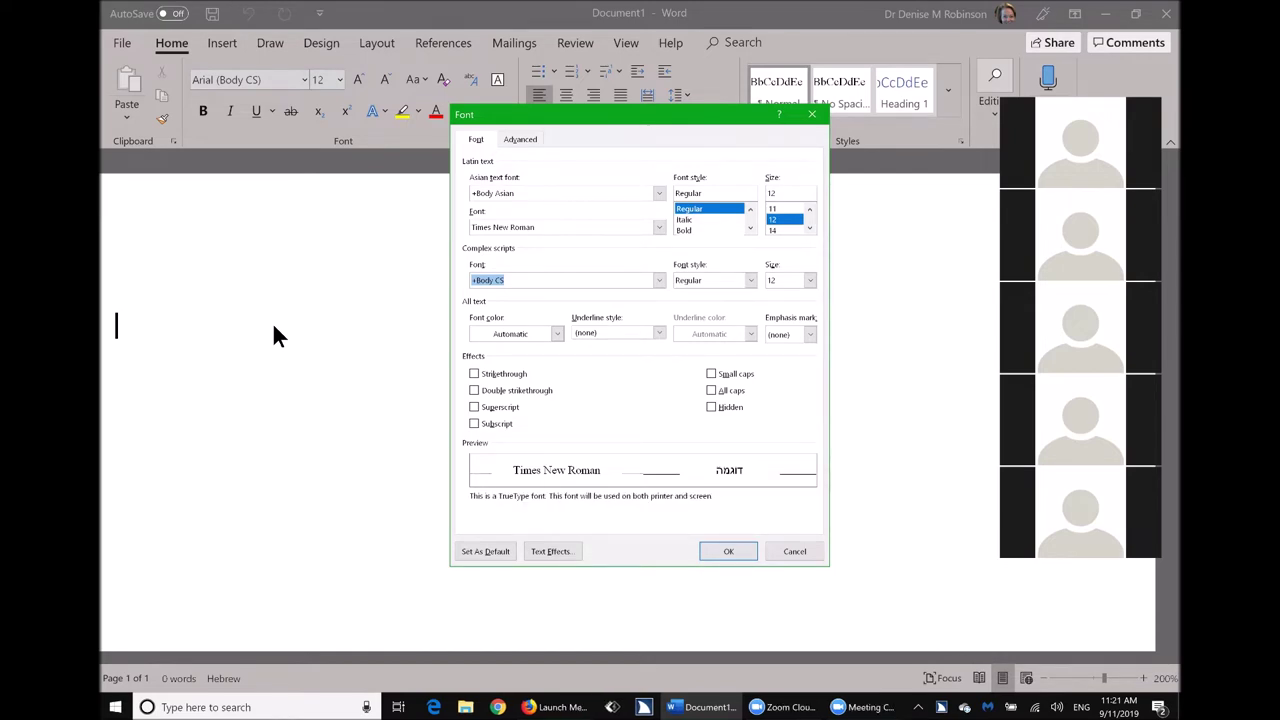
{"action": "key", "text": "alt+Down"}
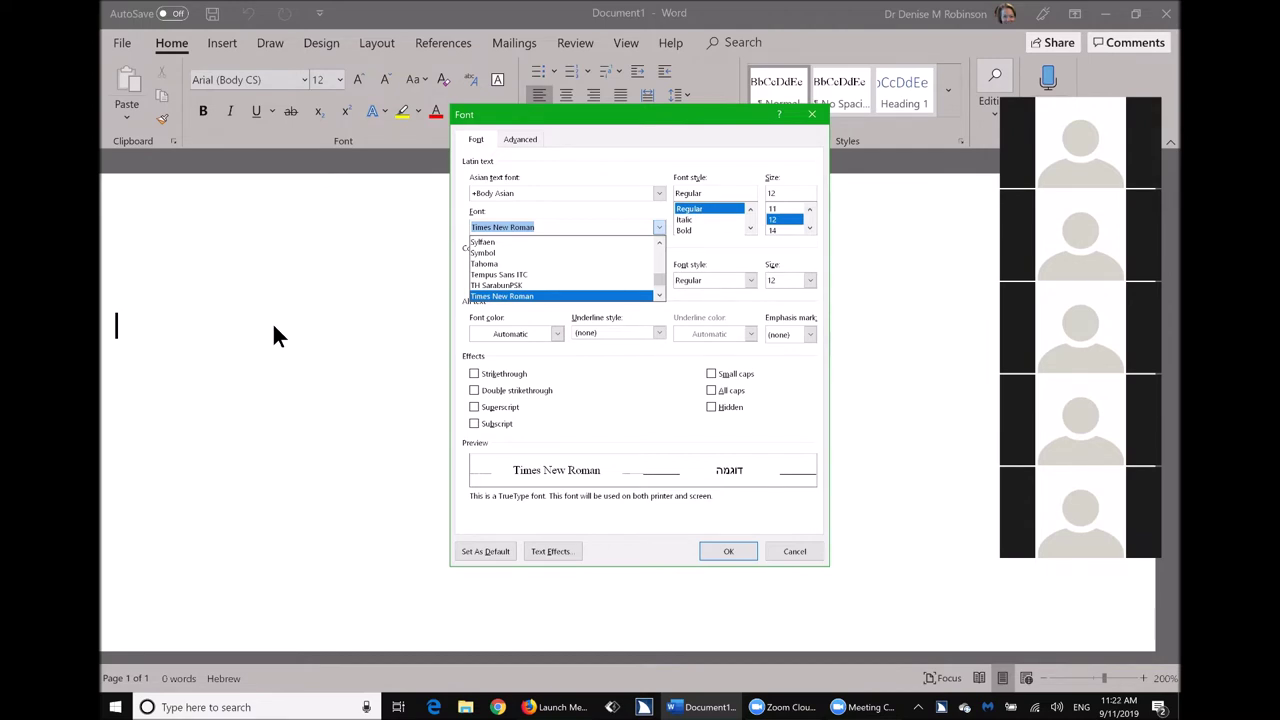
{"action": "key", "text": "Tab"}
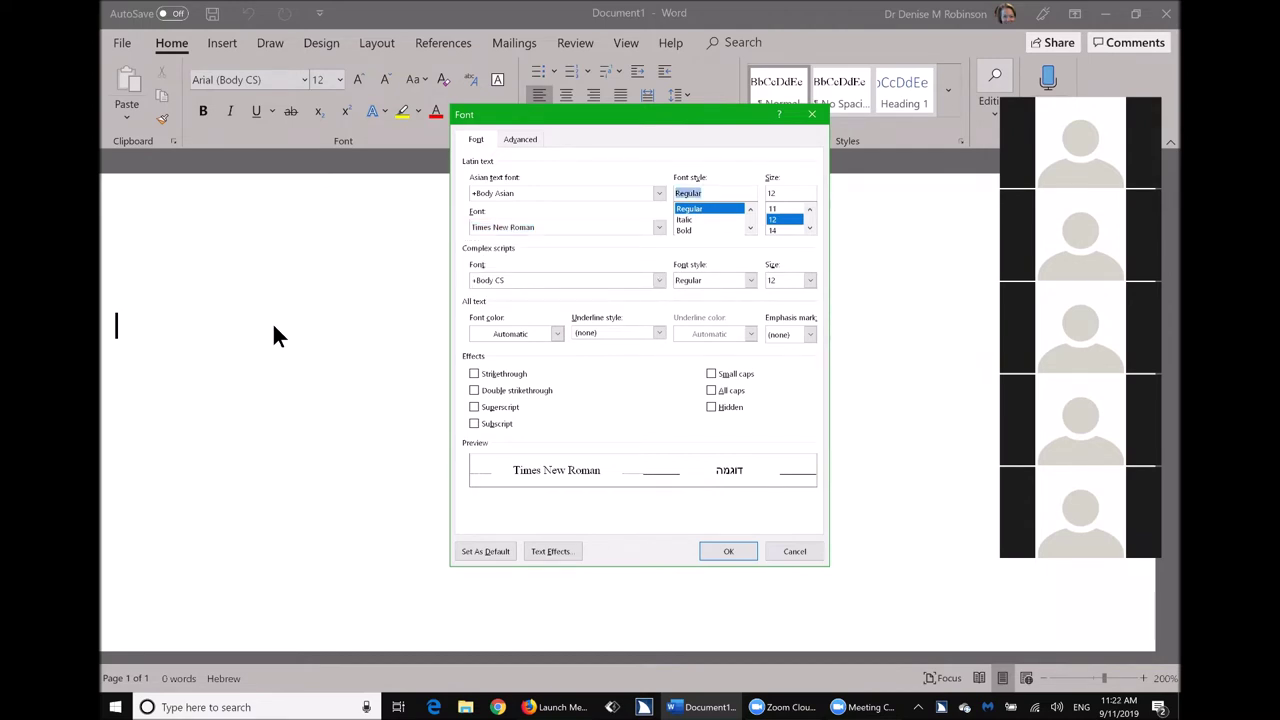
Keep size 12 and choose Set As Default for Times New Roman 12 pt.
{"action": "key", "text": "Tab"}
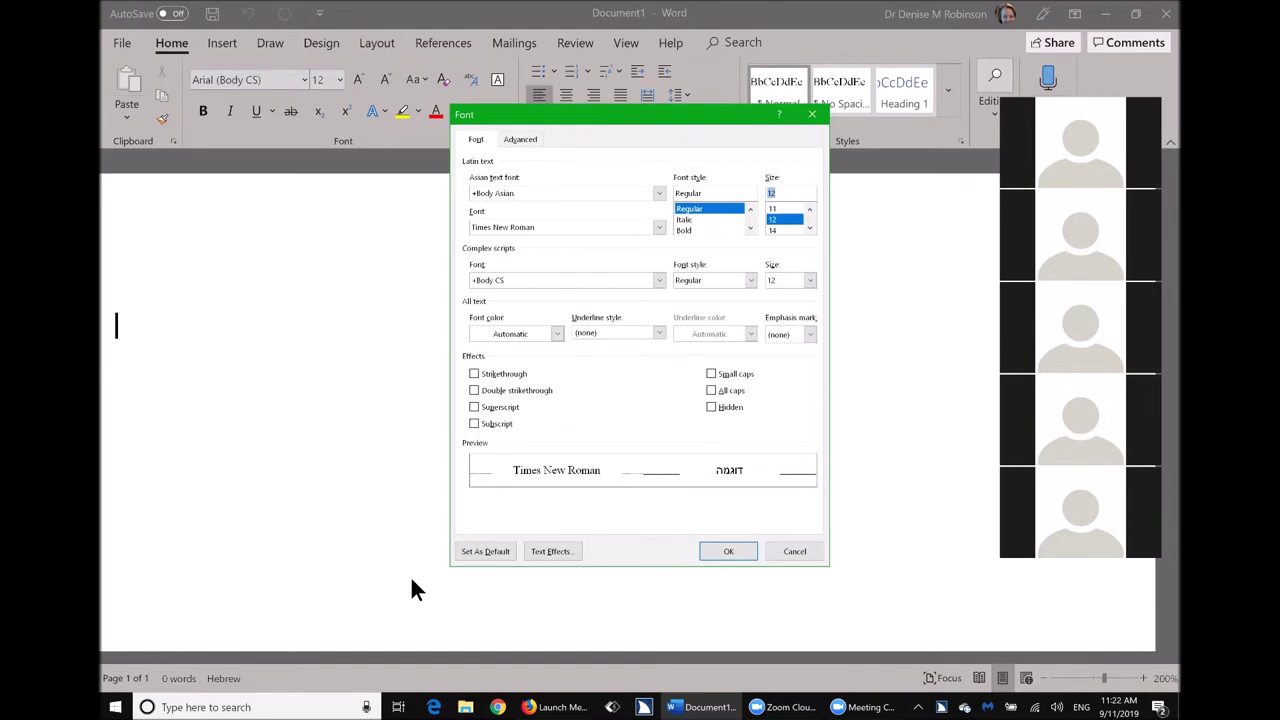
{"action": "key", "text": "alt+d"}
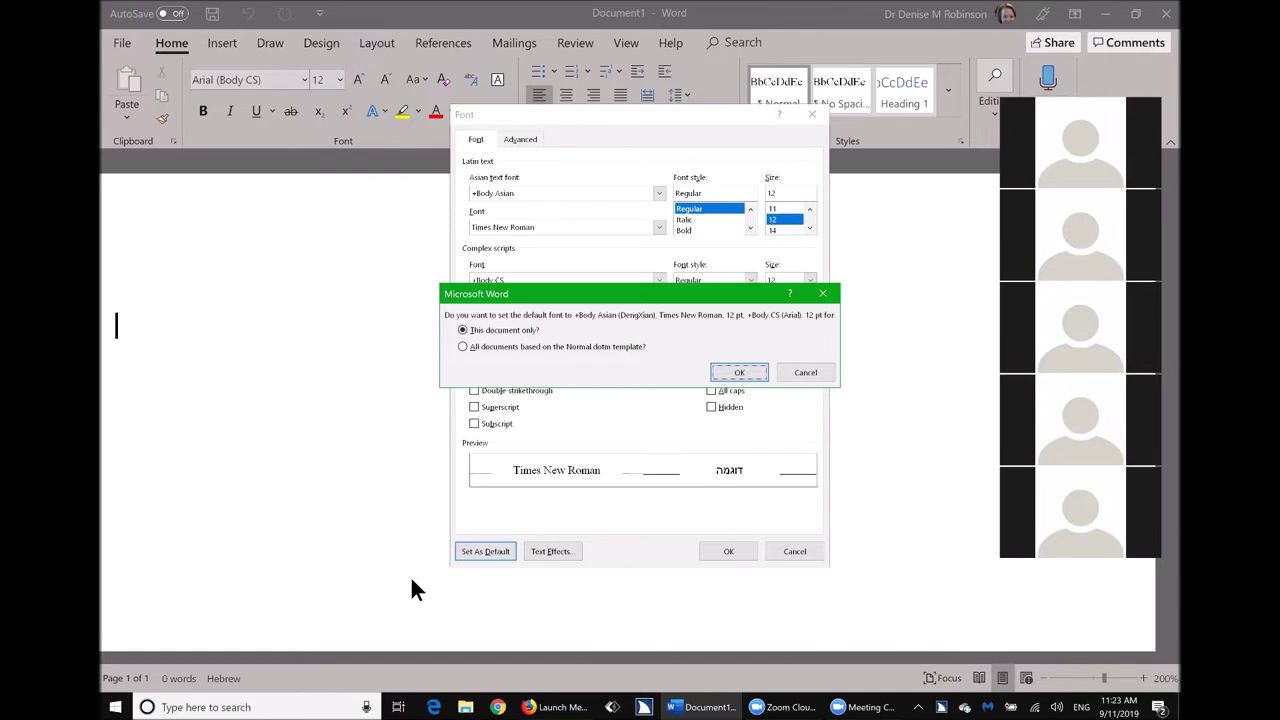
Apply the Times New Roman 12 pt default to all Normal.dotm-based documents.
{"action": "key", "text": "alt+a"}
{"action": "key", "text": "Return"}
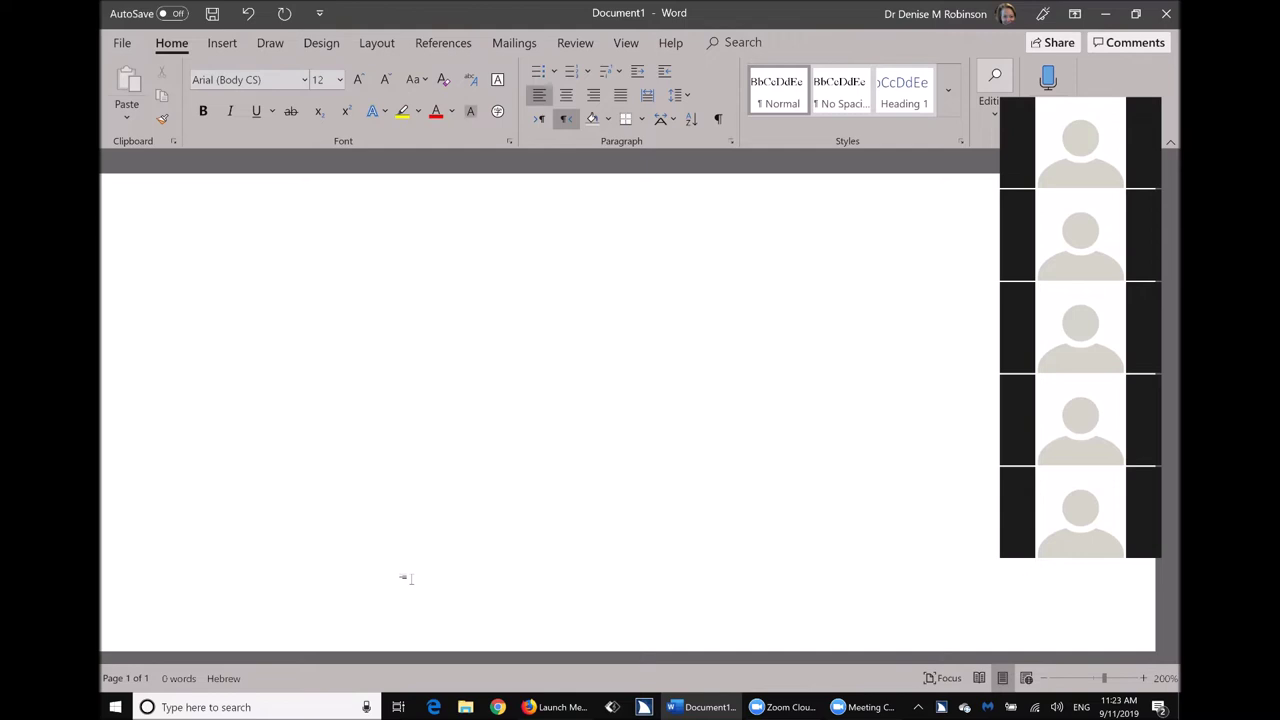
{"action": "left_click", "coordinate": [410, 578]}
Open the Paragraph dialog with Alt+O, P.
{"action": "key", "text": "alt+o"}
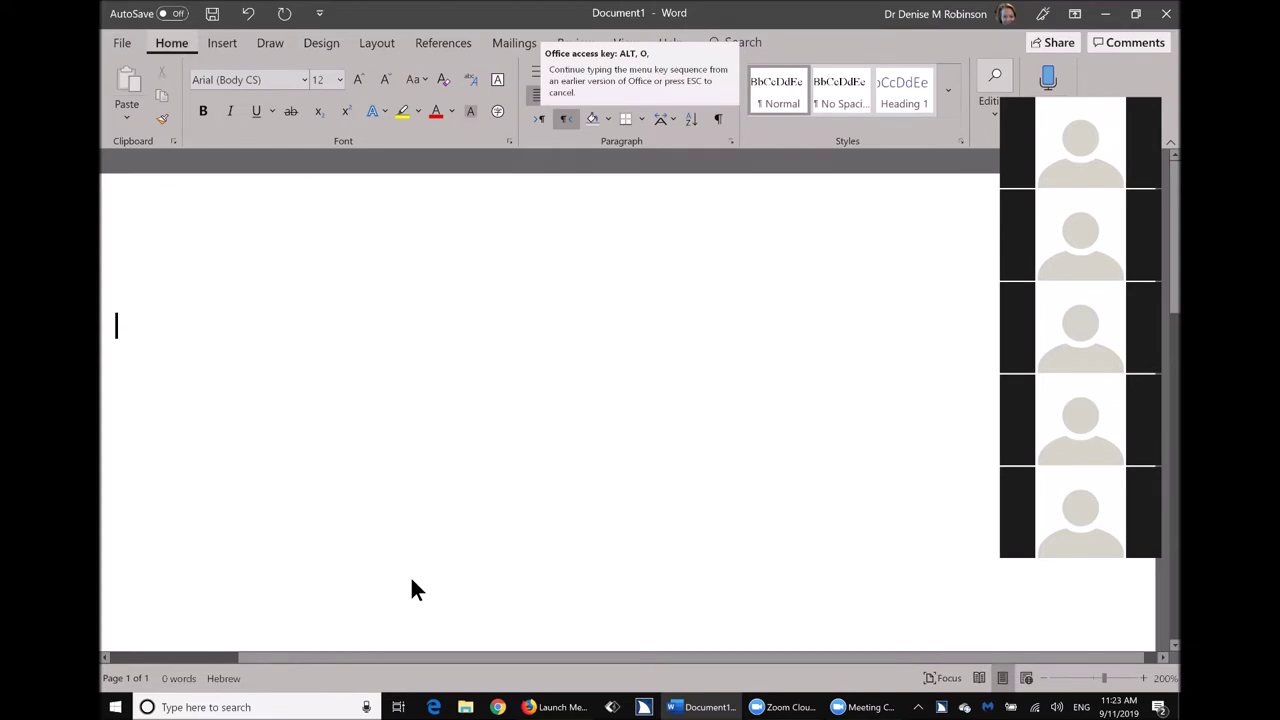
{"action": "key", "text": "p"}
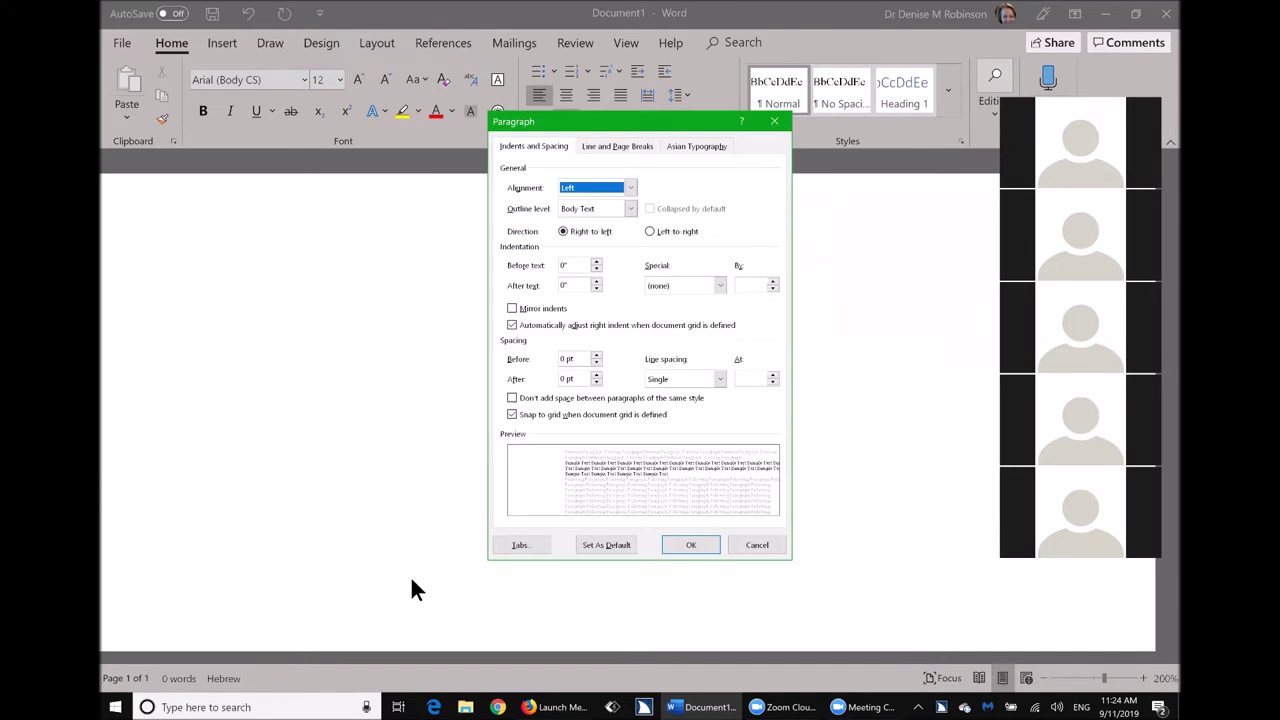
Make single line spacing with 0 pt before and after the default for all Normal.dotm documents.
{"action": "key", "text": "alt+f"}
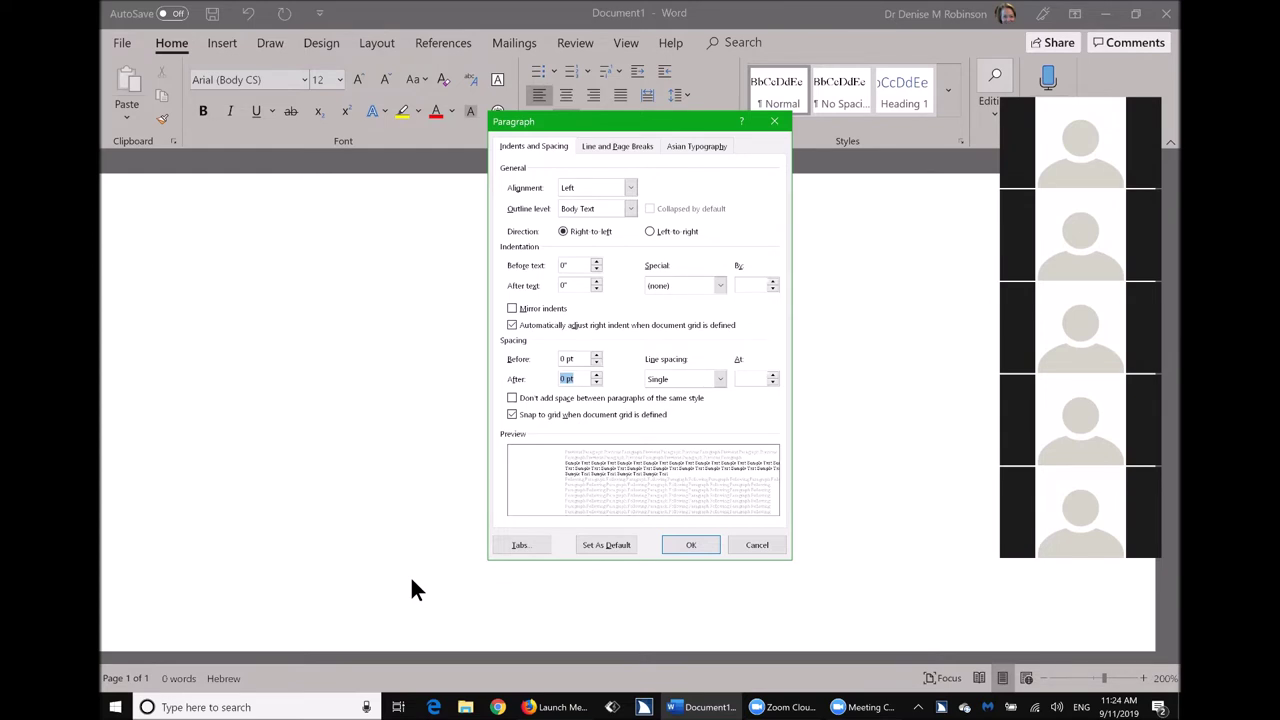
{"action": "key", "text": "Tab"}
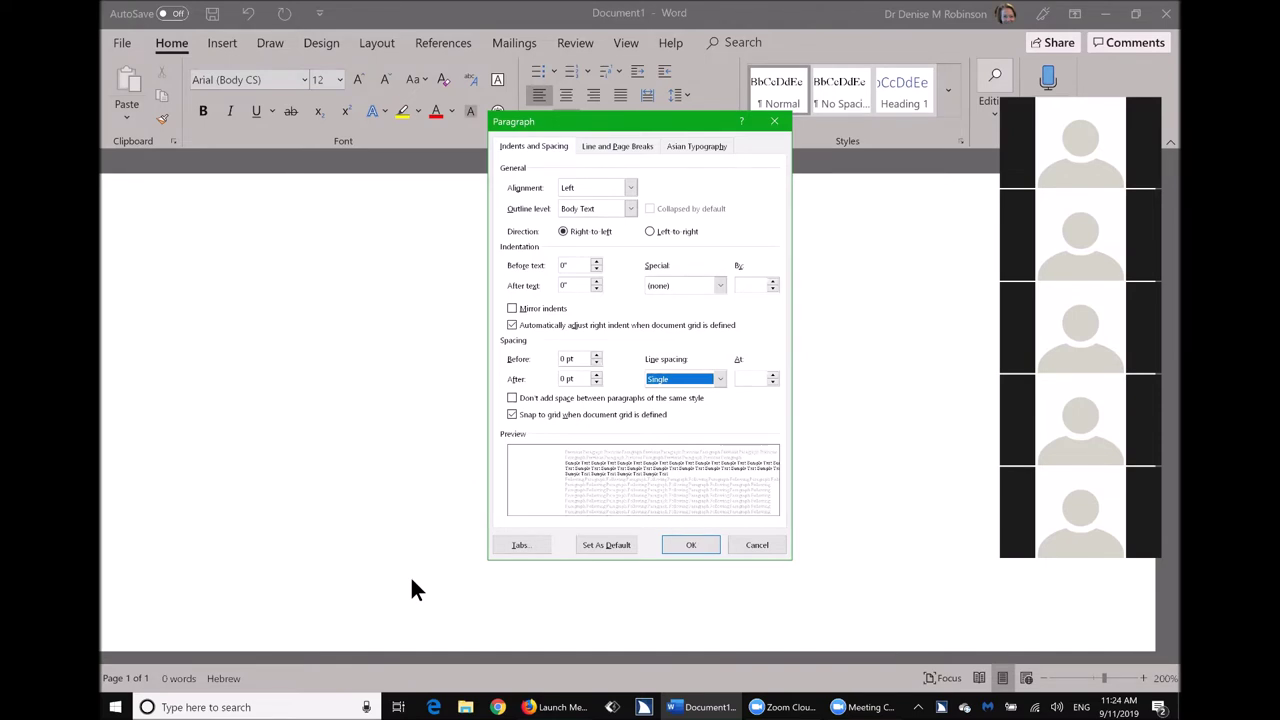
{"action": "key", "text": "Tab"}
{"action": "left_click", "coordinate": [412, 582]}
{"action": "key", "text": "alt+d"}
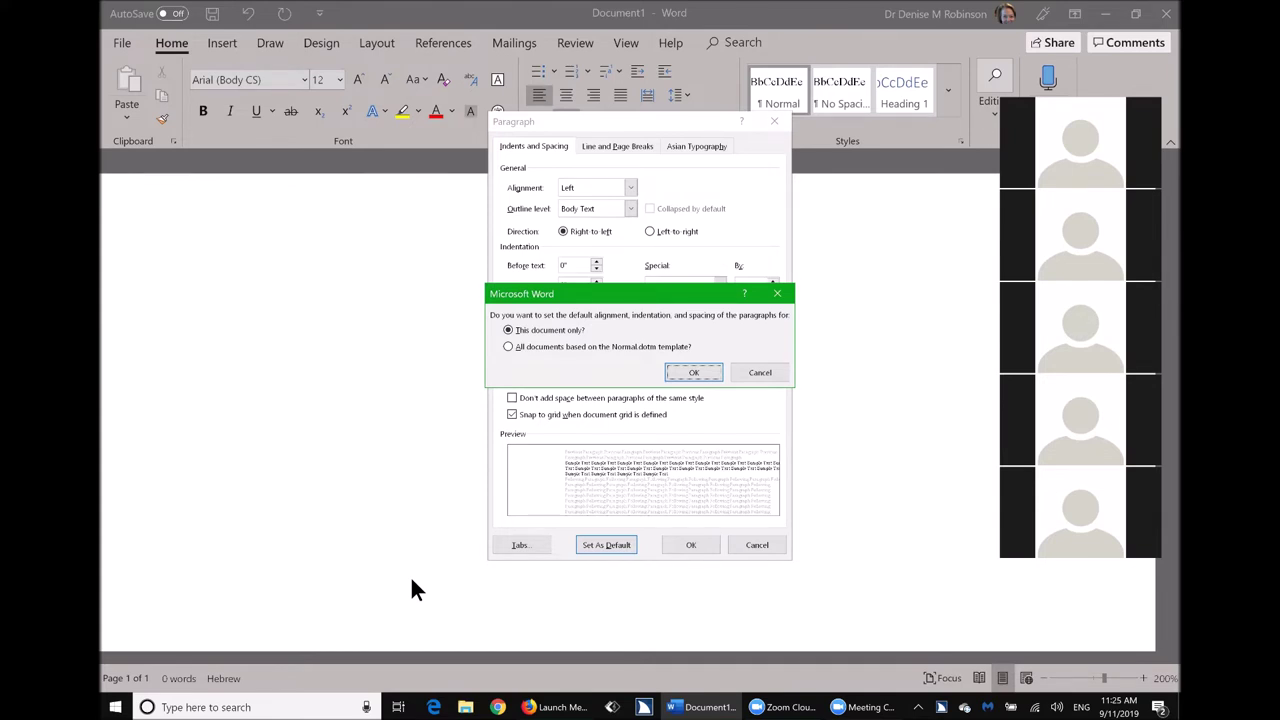
{"action": "key", "text": "Down"}
{"action": "key", "text": "Return"}
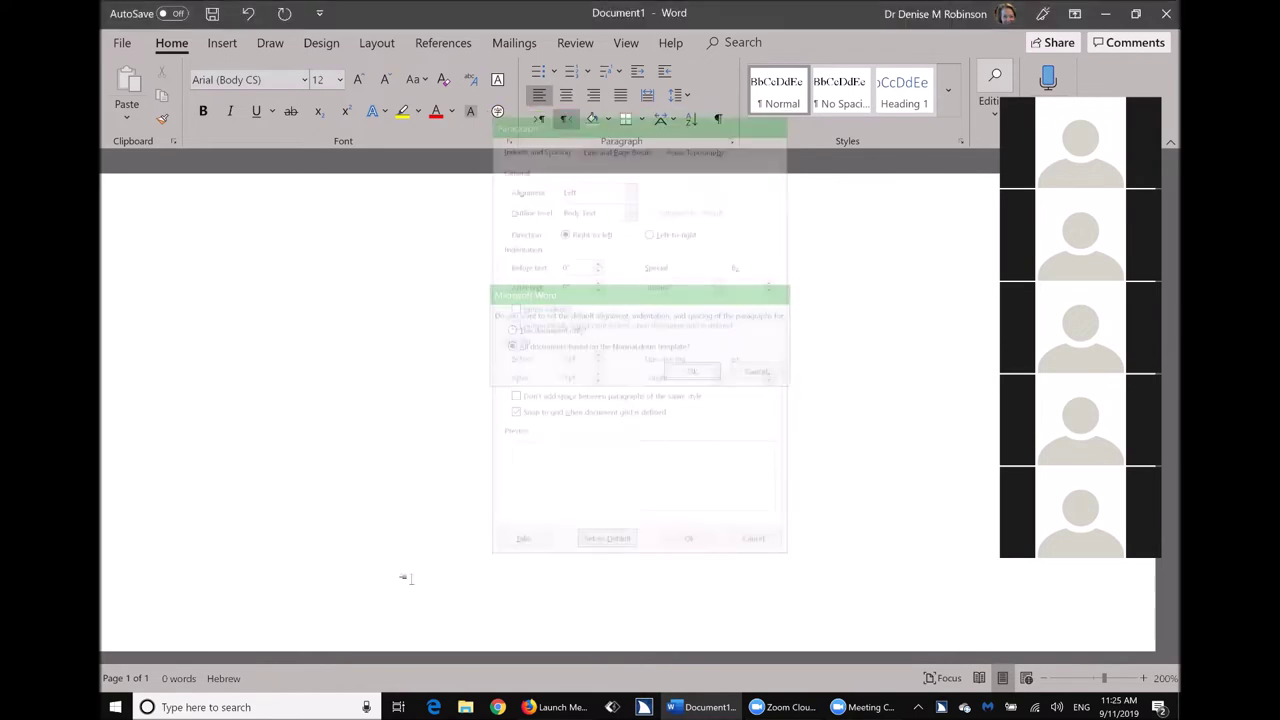
Generate five paragraphs of sample text with =rand() and select the first paragraph.
{"action": "left_click", "coordinate": [404, 578]}
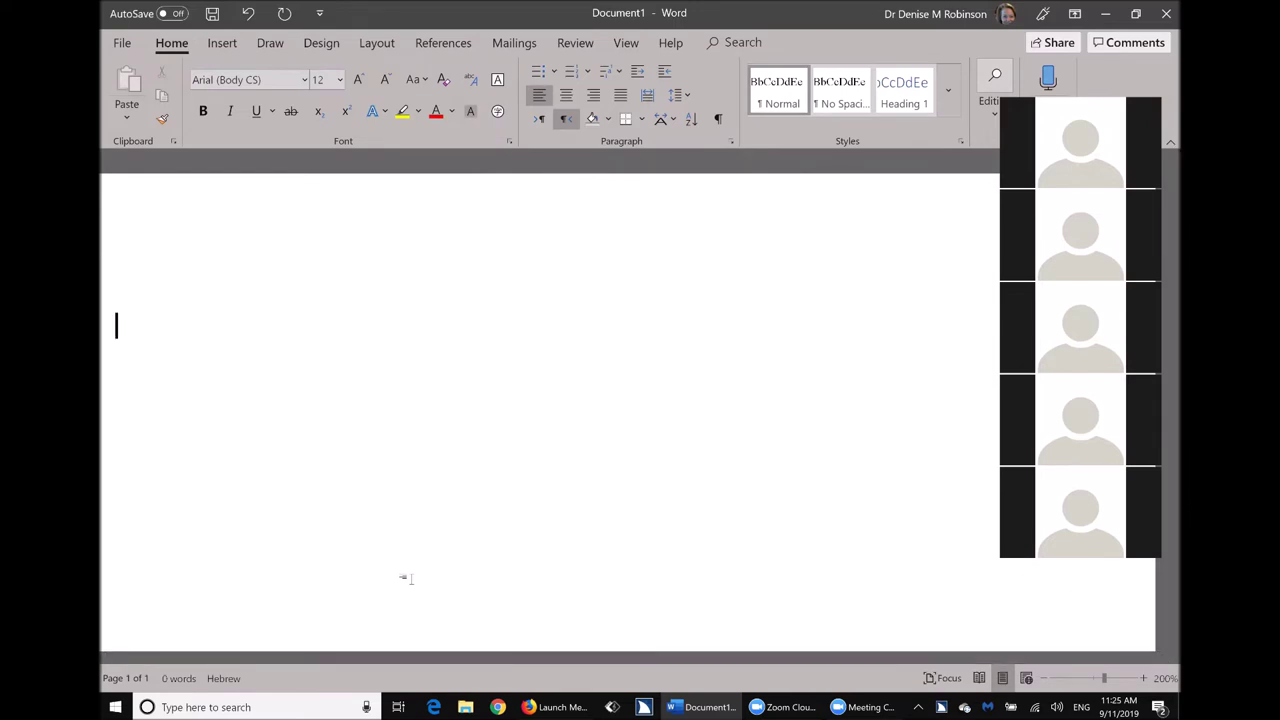
{"action": "type", "text": "=rand"}
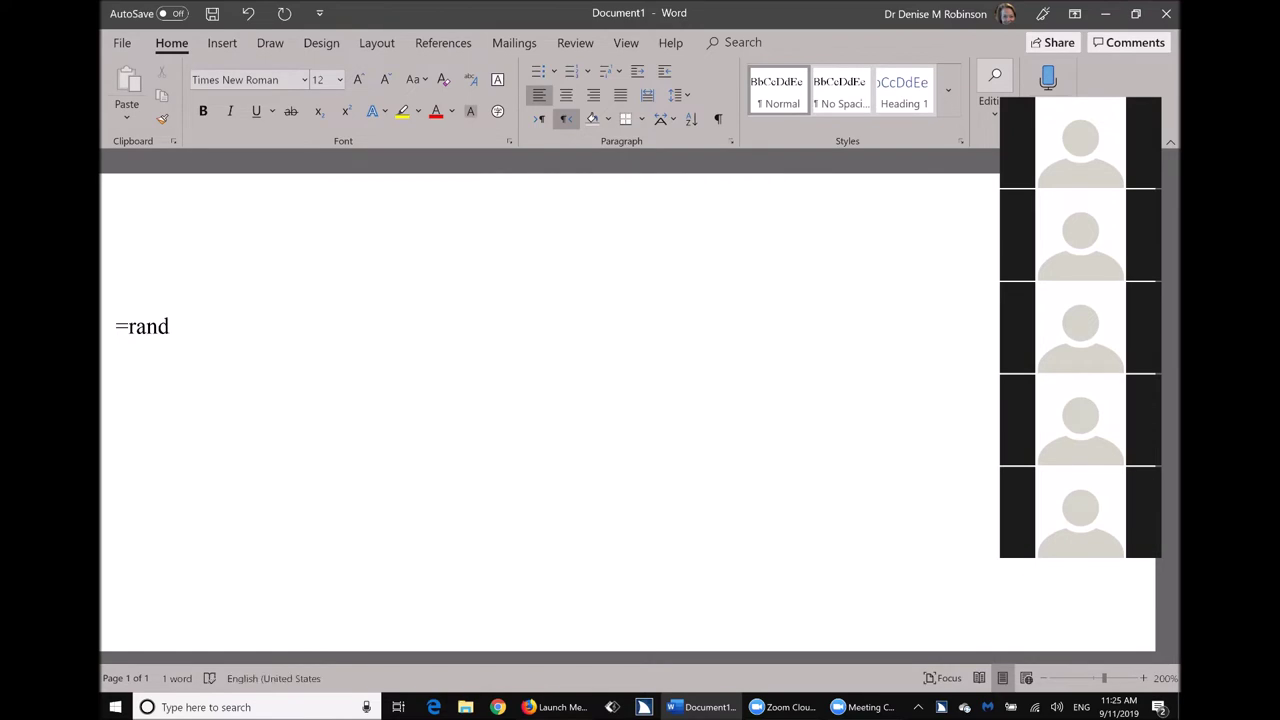
{"action": "type", "text": "()"}
{"action": "key", "text": "Return"}
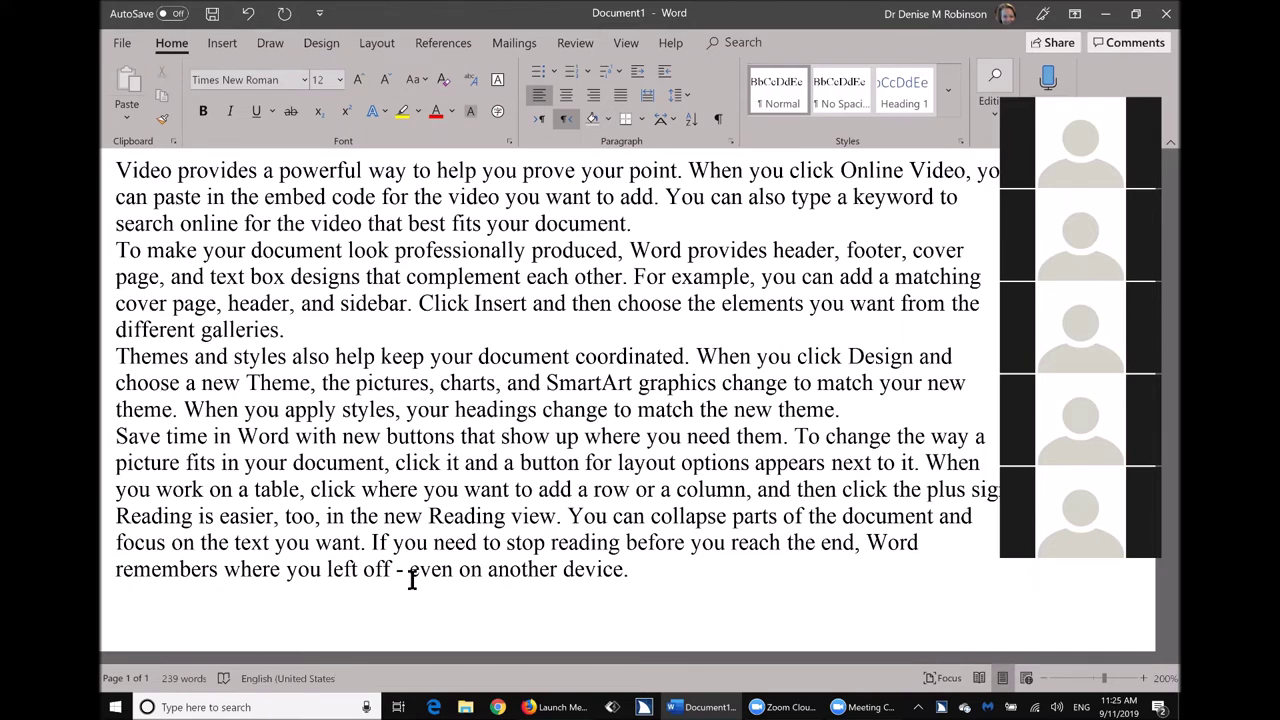
{"action": "key", "text": "ctrl+shift+Down"}
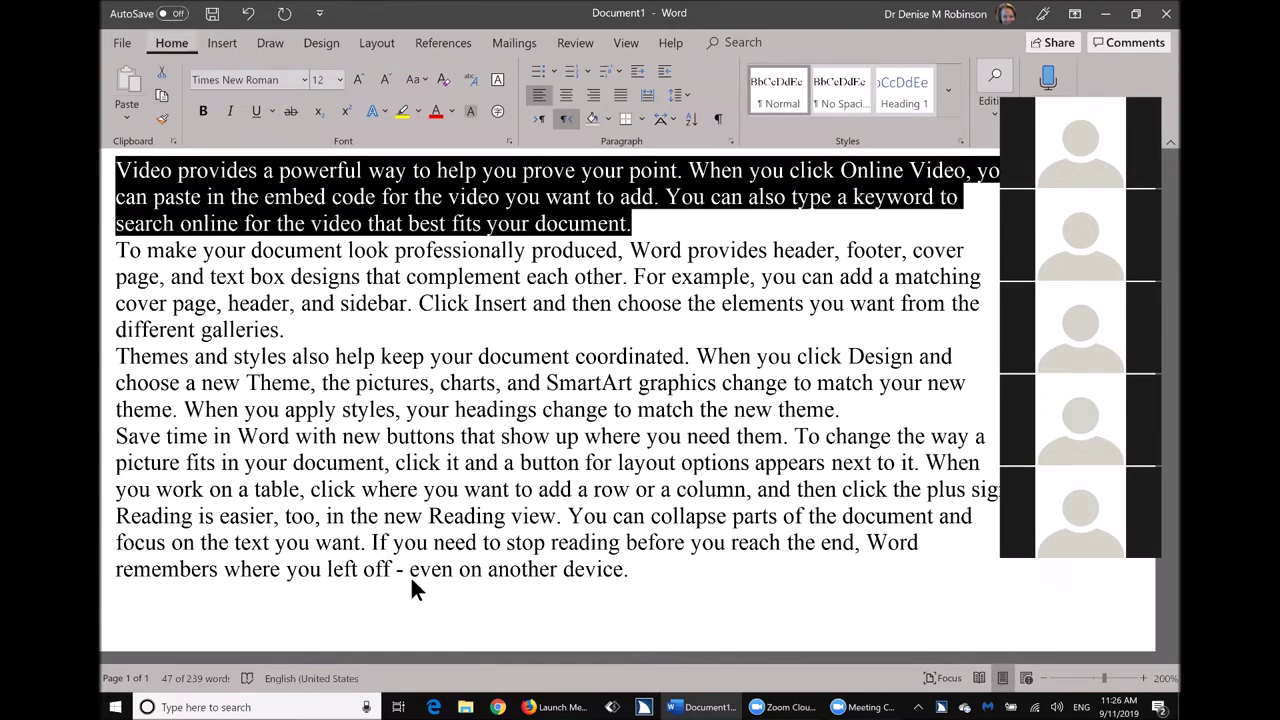
Preview several highlight colours on the first paragraph, then apply Turquoise.
{"action": "key", "text": "alt+h"}
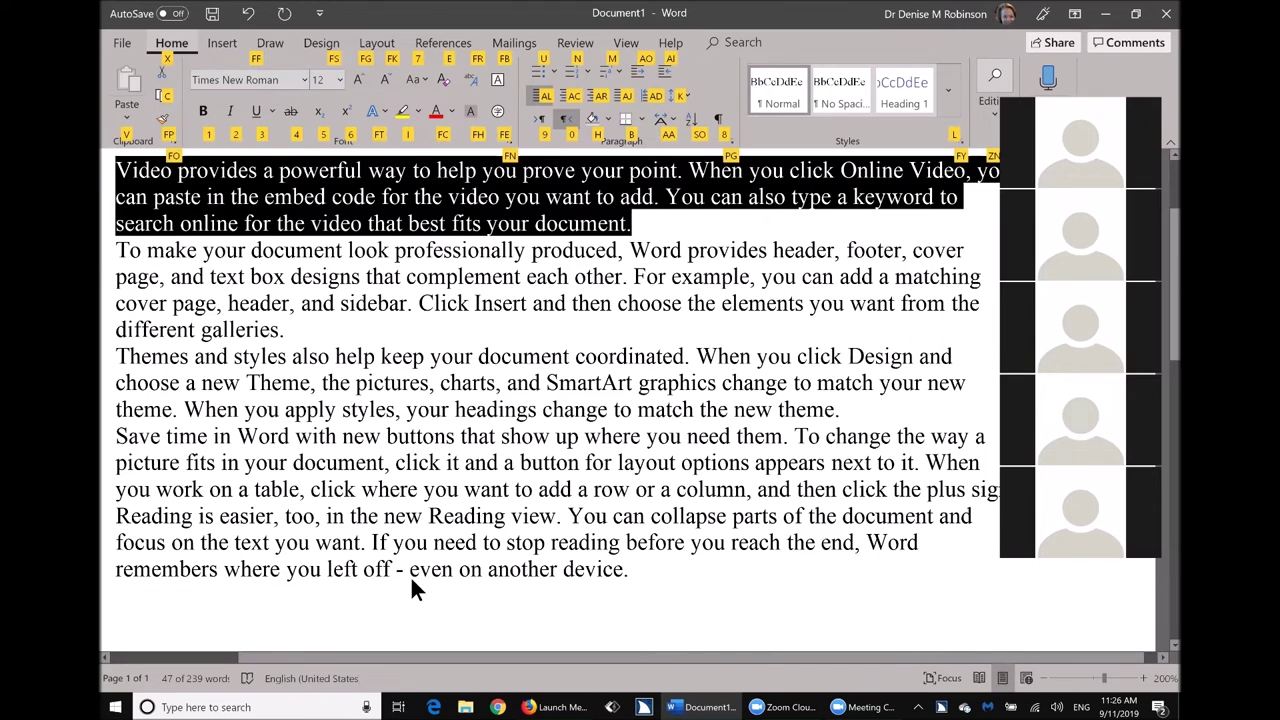
{"action": "key", "text": "i"}
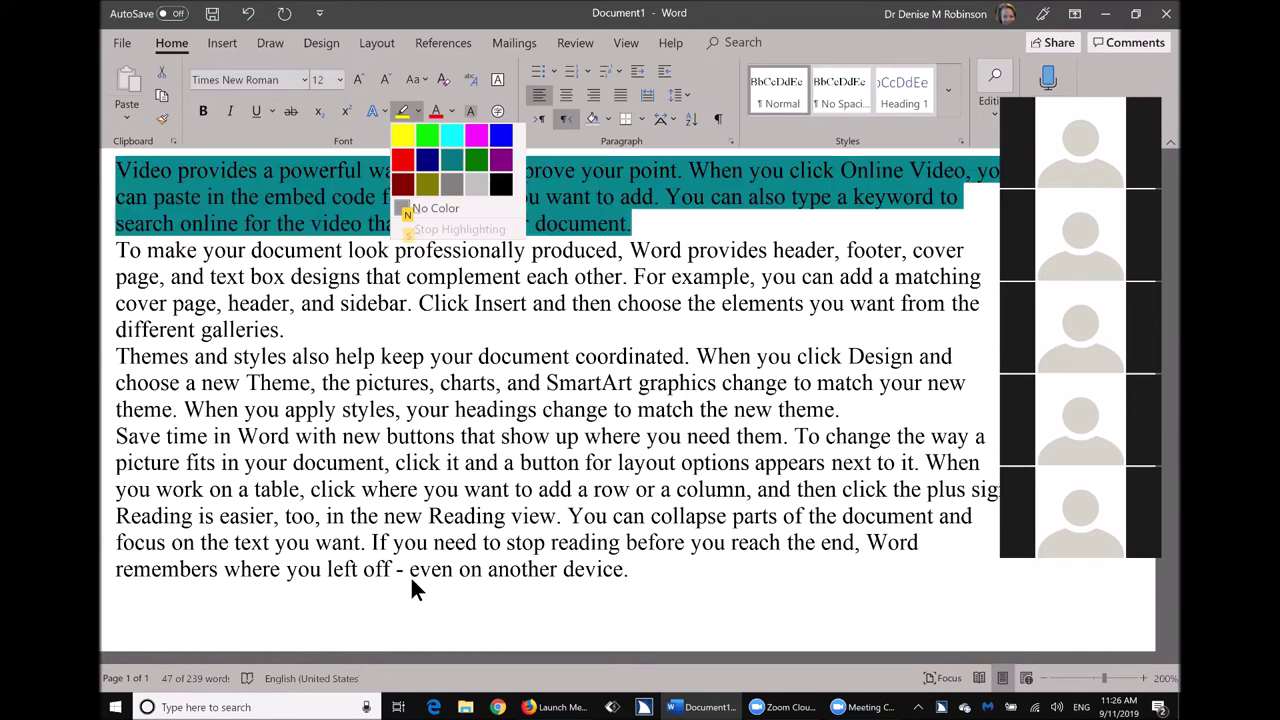
{"action": "key", "text": "Left"}
{"action": "key", "text": "Left"}
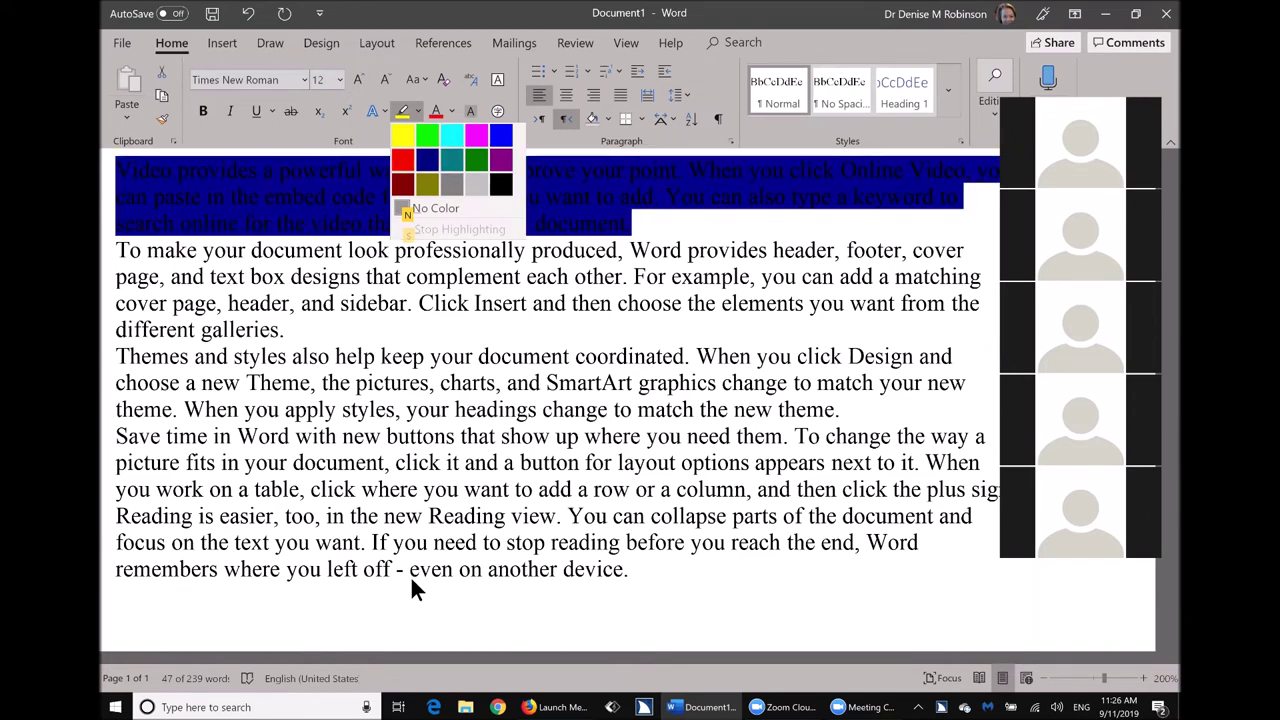
{"action": "key", "text": "Left"}
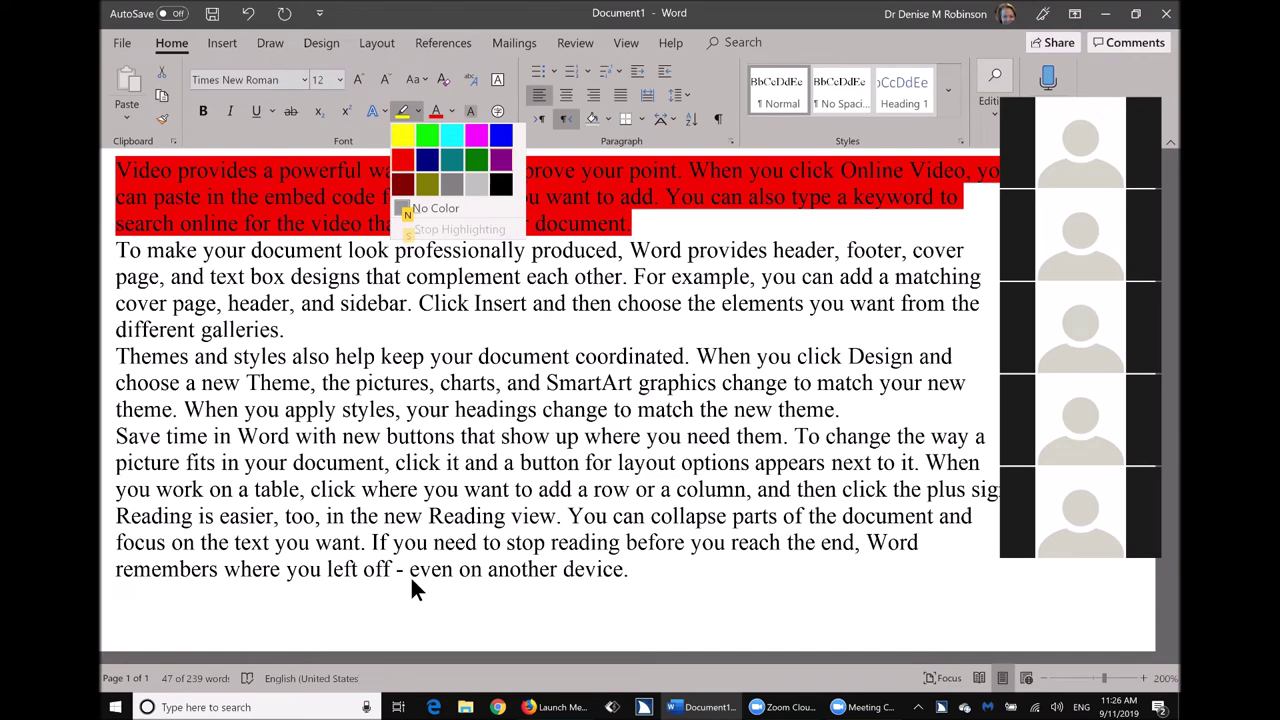
{"action": "key", "text": "Up"}
{"action": "key", "text": "Down"}
{"action": "key", "text": "Down"}
{"action": "key", "text": "Down"}
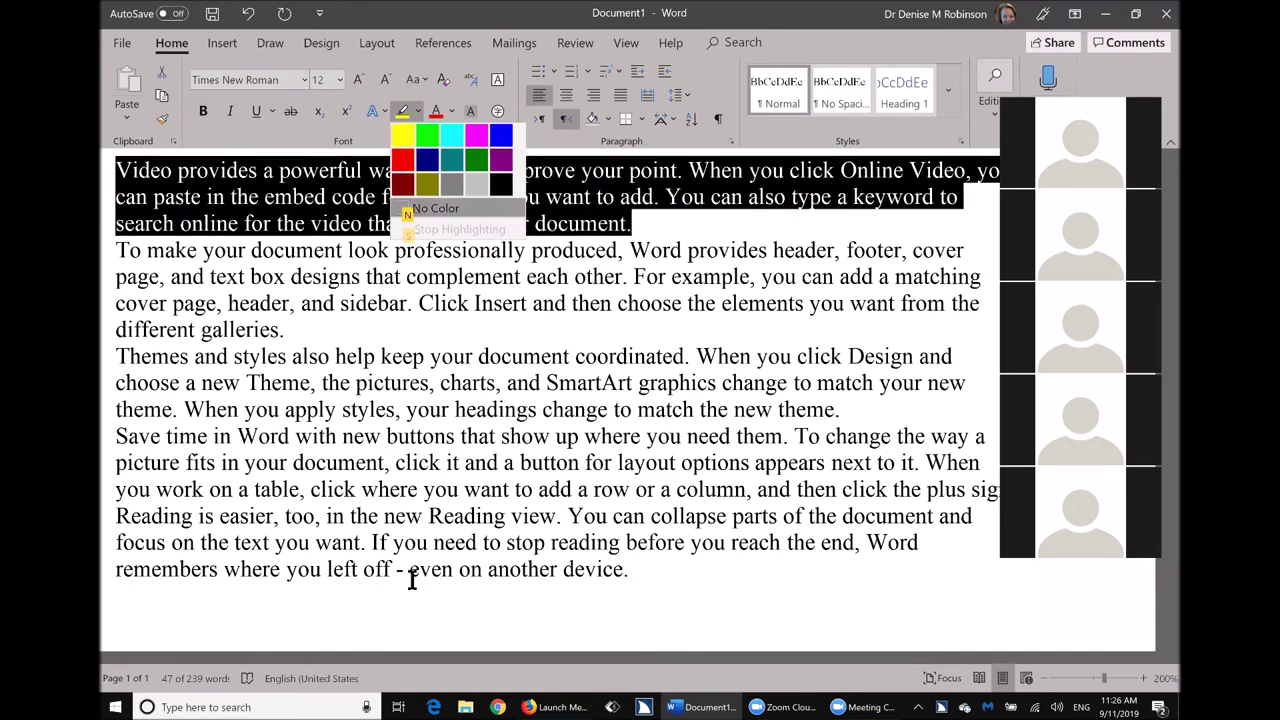
{"action": "key", "text": "Up"}
{"action": "key", "text": "Down"}
{"action": "key", "text": "Up"}
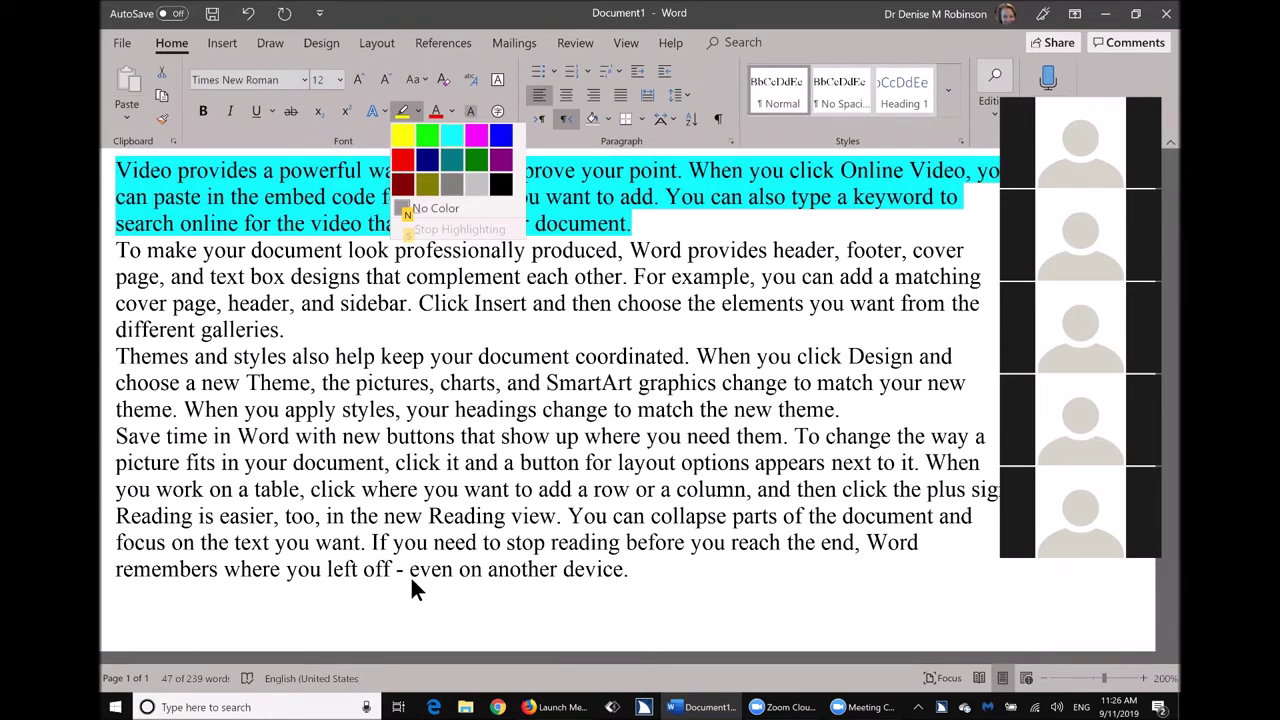
{"action": "key", "text": "Return"}
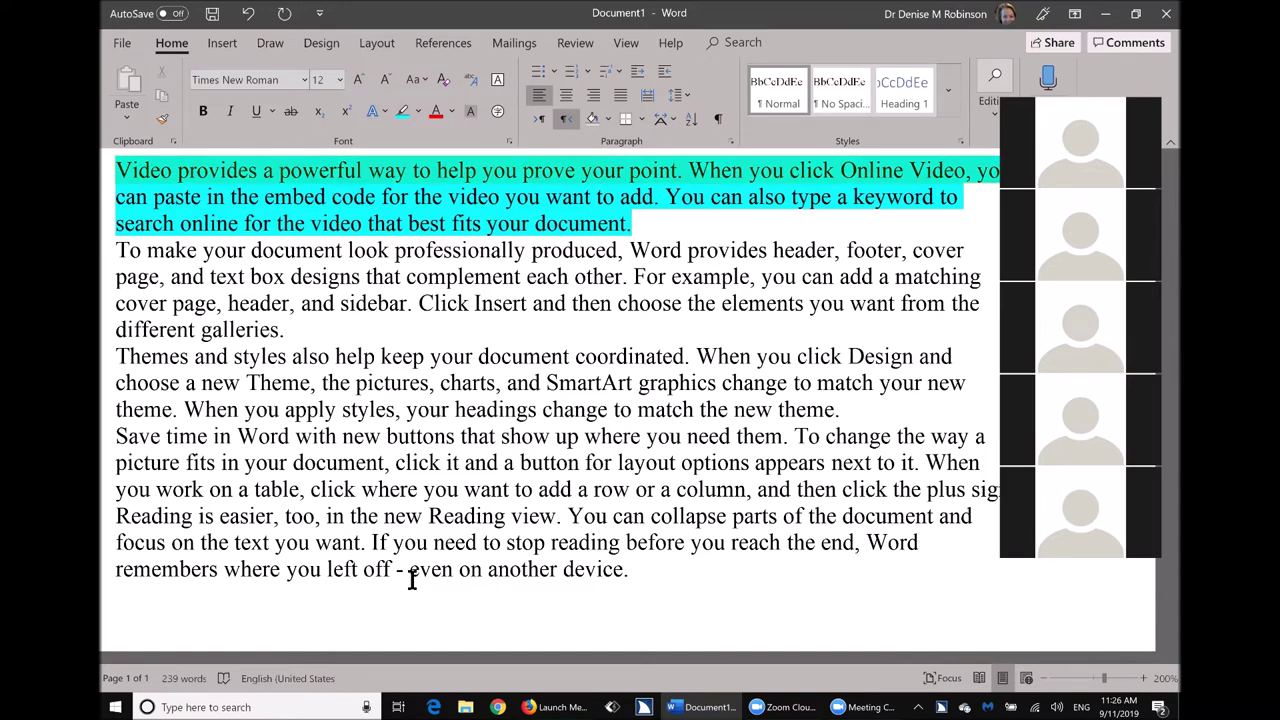
Undo the last two edits and redo one of them.
{"action": "key", "text": "ctrl+z"}
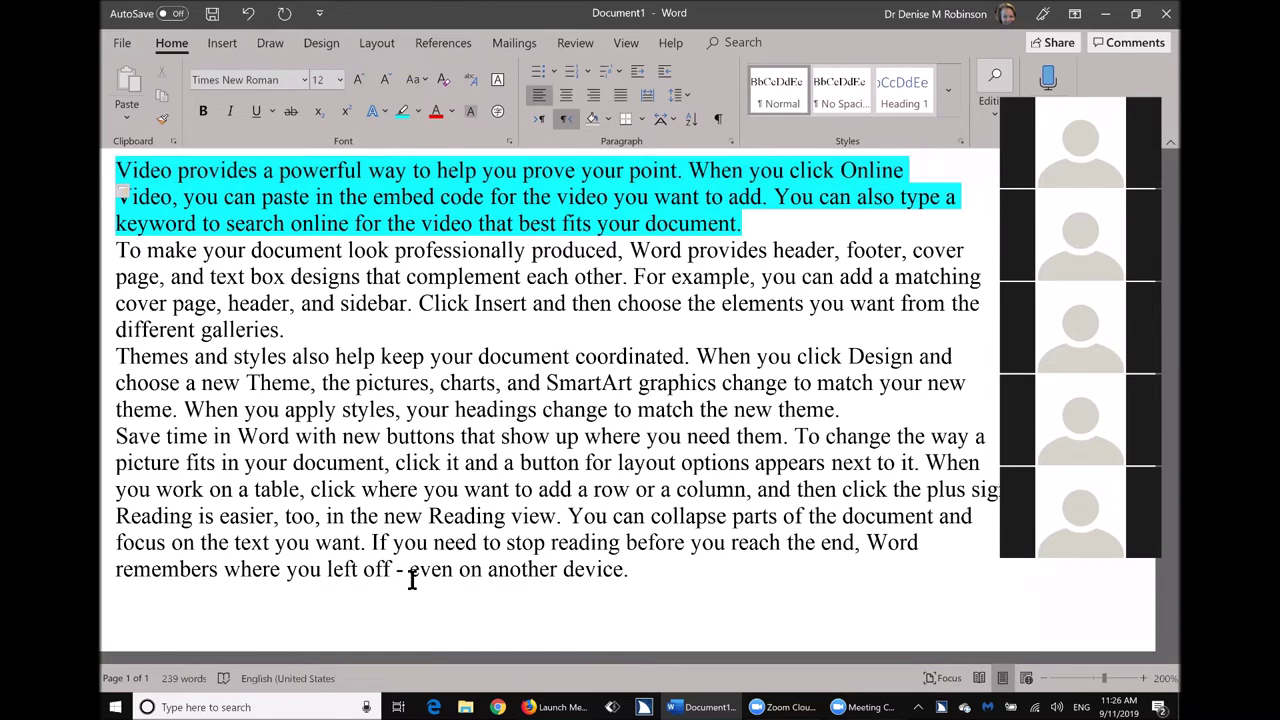
{"action": "key", "text": "ctrl+z"}
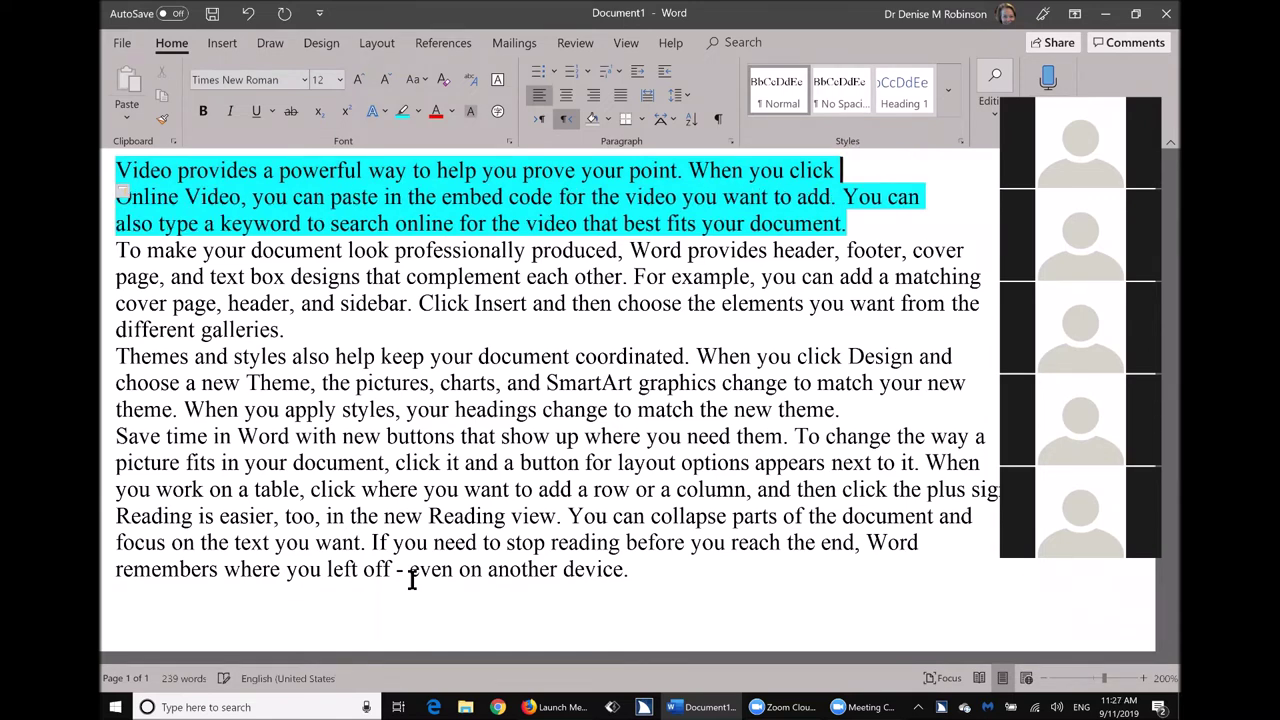
{"action": "key", "text": "ctrl+y"}
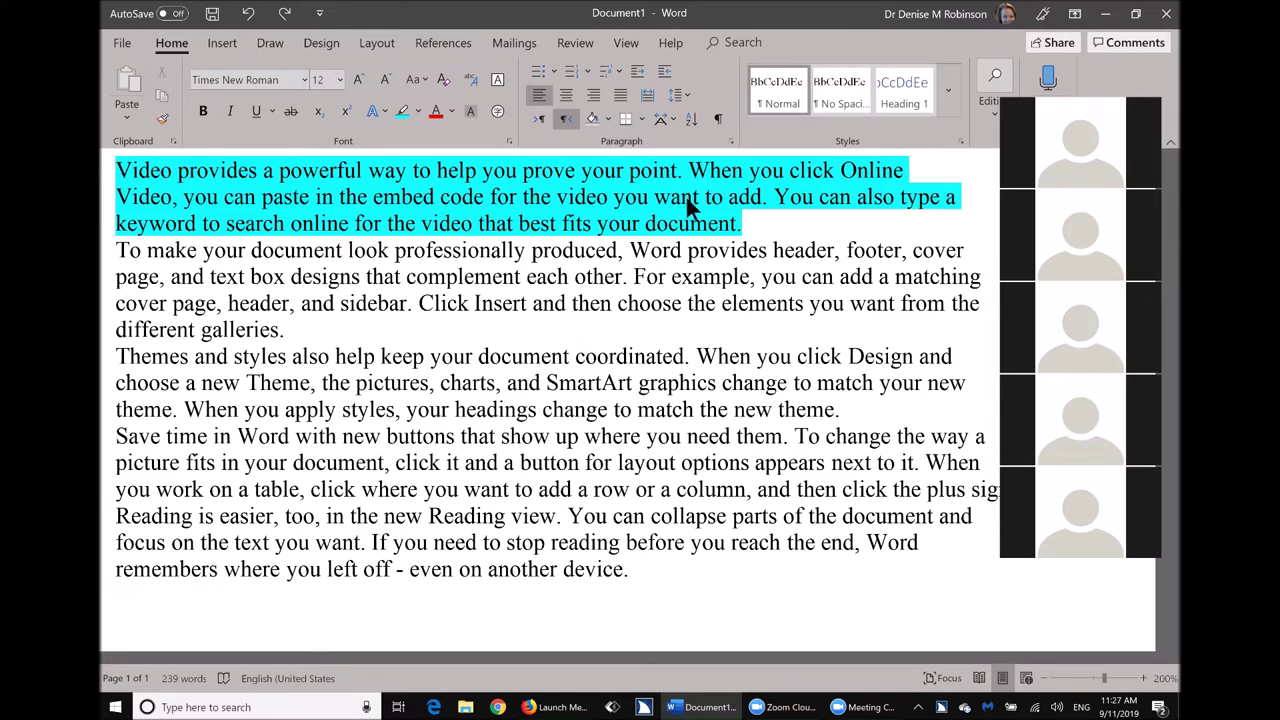
Return to Document1 and move the cursor word by word along its first line.
{"action": "key", "text": "alt+Tab"}
{"action": "key", "text": "alt+Tab"}
{"action": "key", "text": "alt+Tab"}
{"action": "key", "text": "alt+Tab"}
{"action": "key", "text": "Home"}
{"action": "key", "text": "ctrl+Right"}
{"action": "key", "text": "ctrl+Right"}
{"action": "key", "text": "ctrl+Right"}
{"action": "key", "text": "ctrl+Right"}
{"action": "key", "text": "ctrl+Right"}
{"action": "key", "text": "ctrl+Right"}
{"action": "key", "text": "ctrl+Right"}
{"action": "key", "text": "ctrl+Right"}
{"action": "key", "text": "ctrl+Left"}
{"action": "key", "text": "ctrl+Left"}
{"action": "key", "text": "ctrl+Left"}
{"action": "key", "text": "ctrl+Left"}
{"action": "key", "text": "ctrl+Left"}
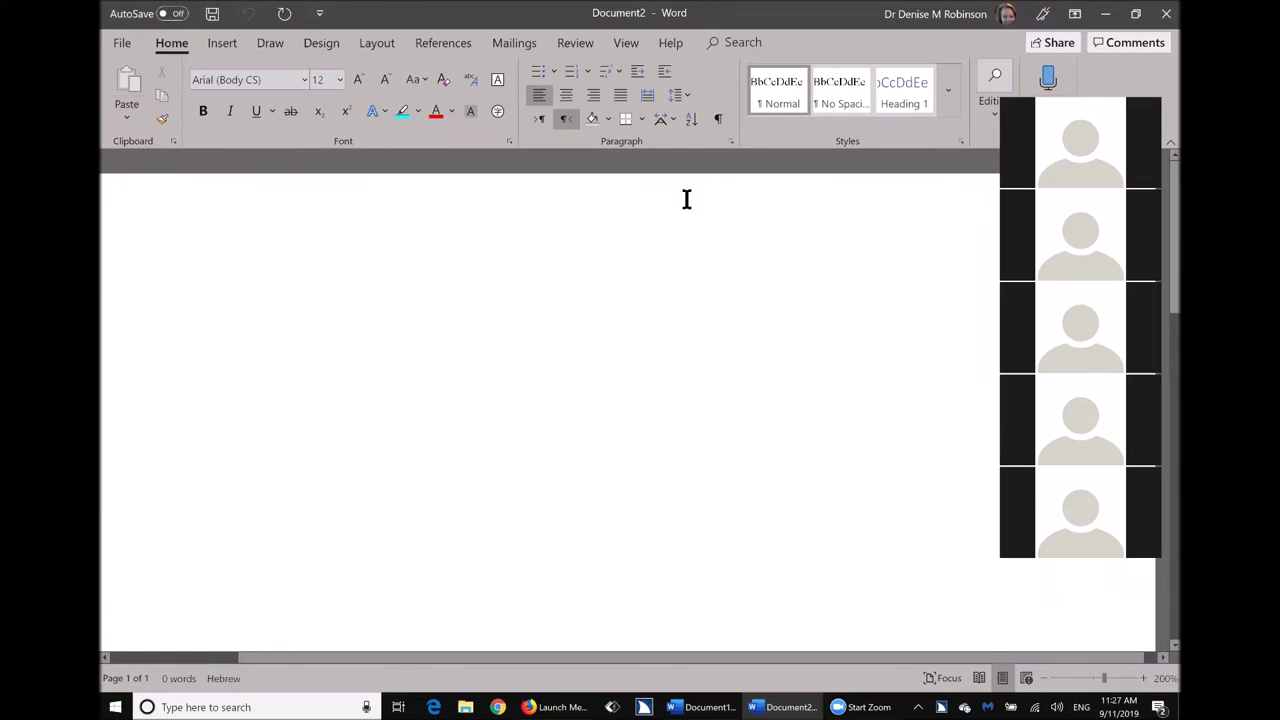
Fill Document2 with five paragraphs of sample text using =rand().
{"action": "type", "text": "="}
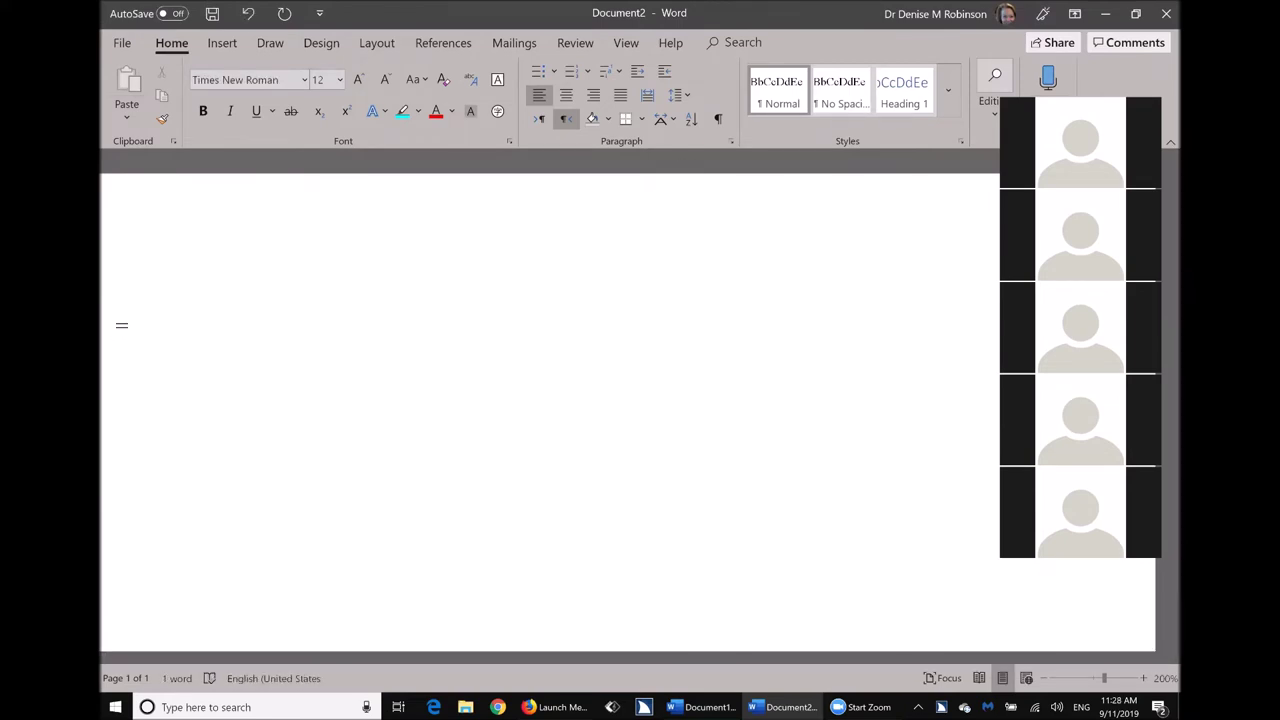
{"action": "type", "text": "rand()"}
{"action": "key", "text": "Return"}
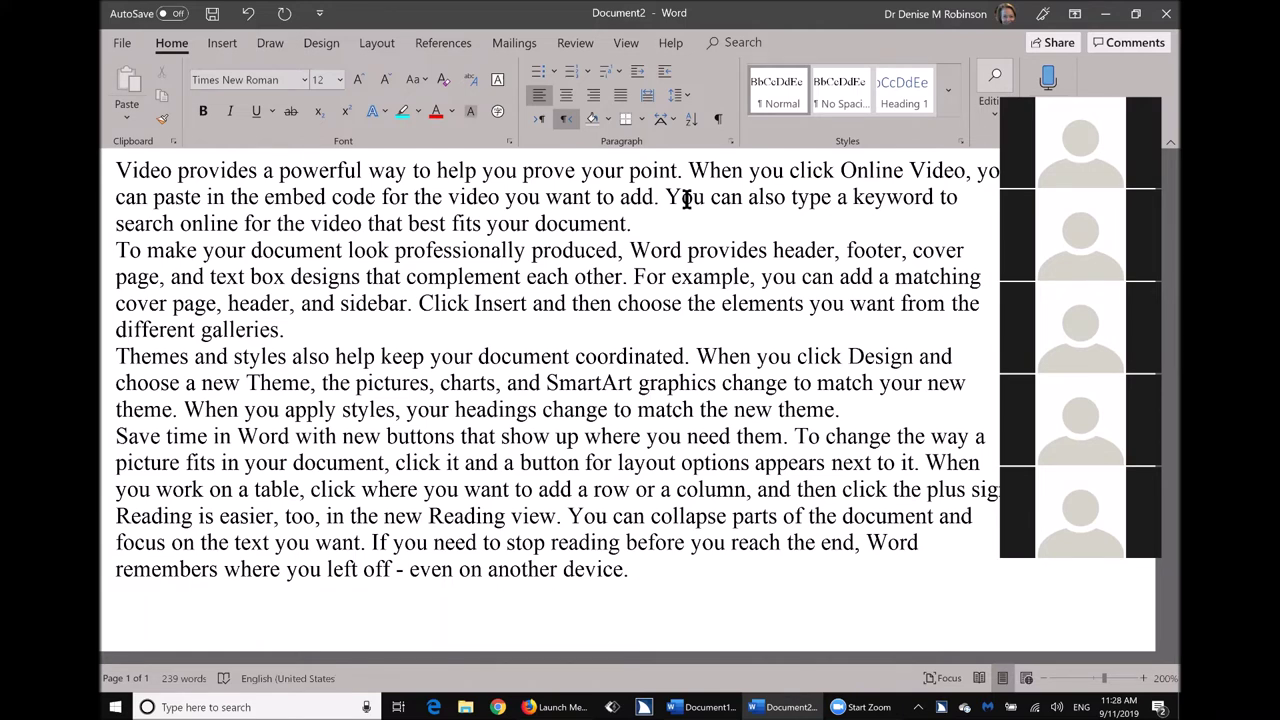
{"action": "key", "text": "alt"}
{"action": "key", "text": "h"}
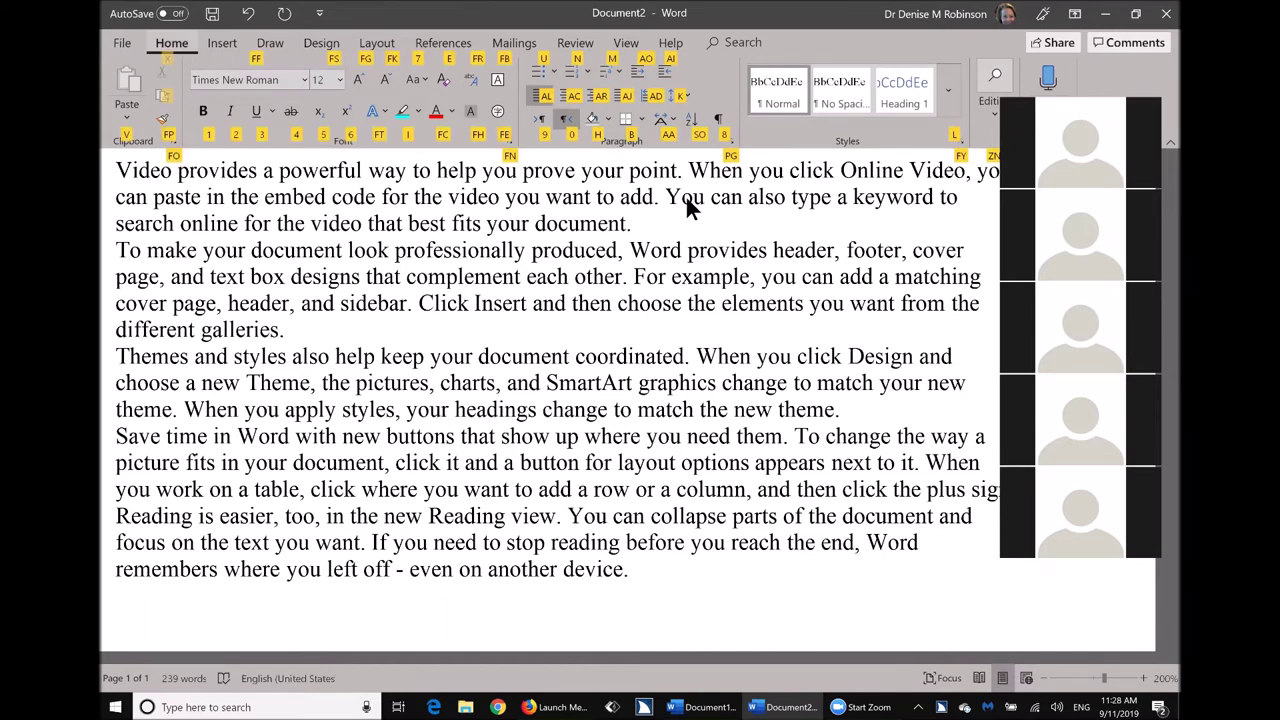
Right-align the first paragraph, then set all the text to Left alignment in the Paragraph dialog.
{"action": "key", "text": "a"}
{"action": "key", "text": "r"}
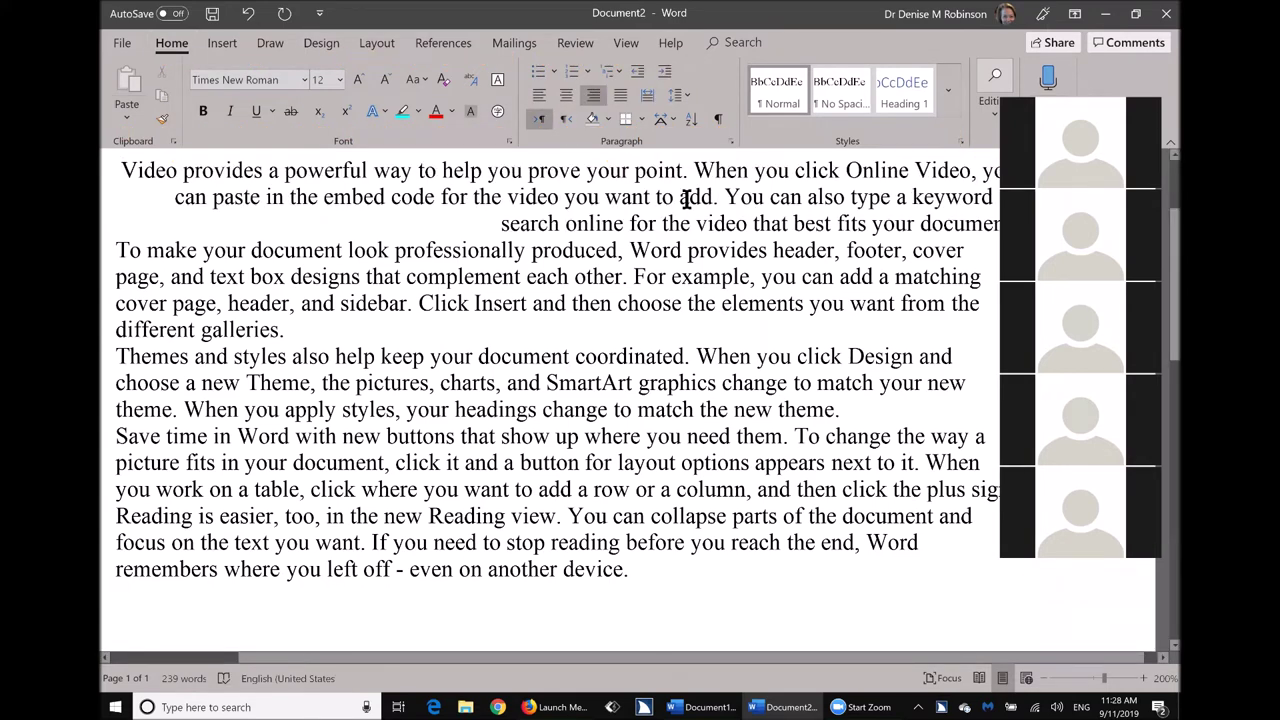
{"action": "key", "text": "ctrl+a"}
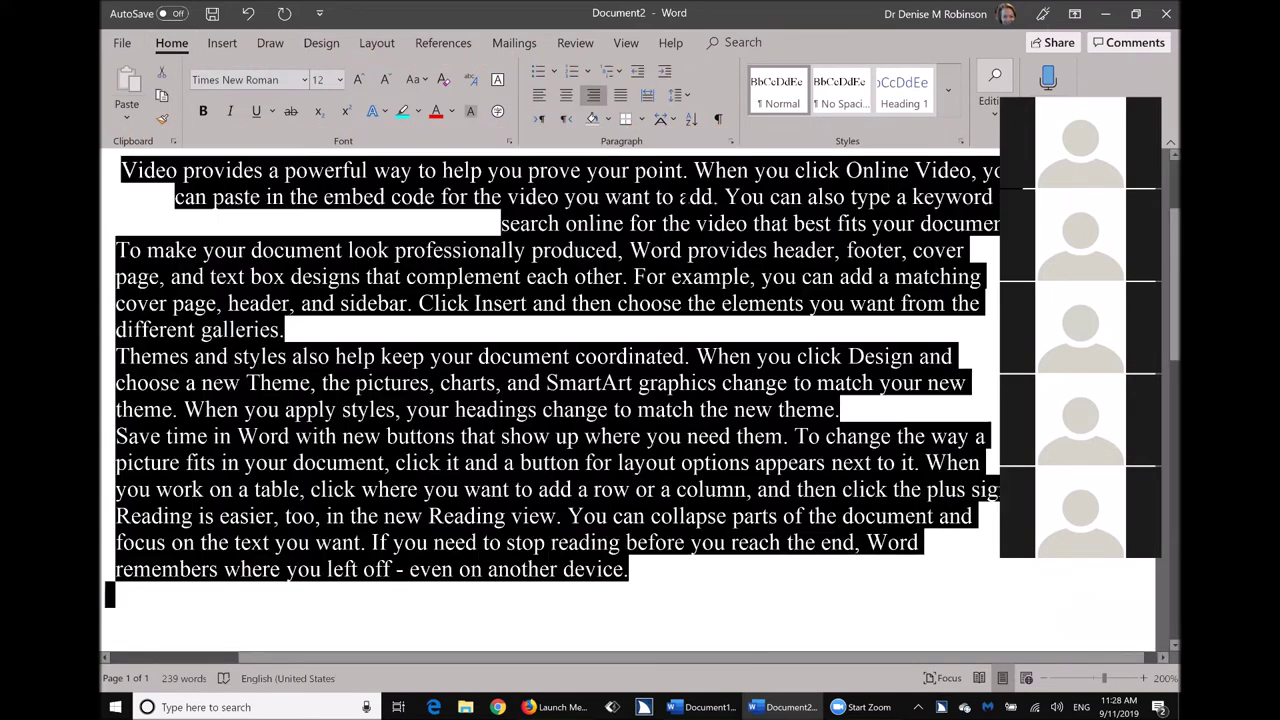
{"action": "key", "text": "alt+h"}
{"action": "key", "text": "p"}
{"action": "key", "text": "g"}
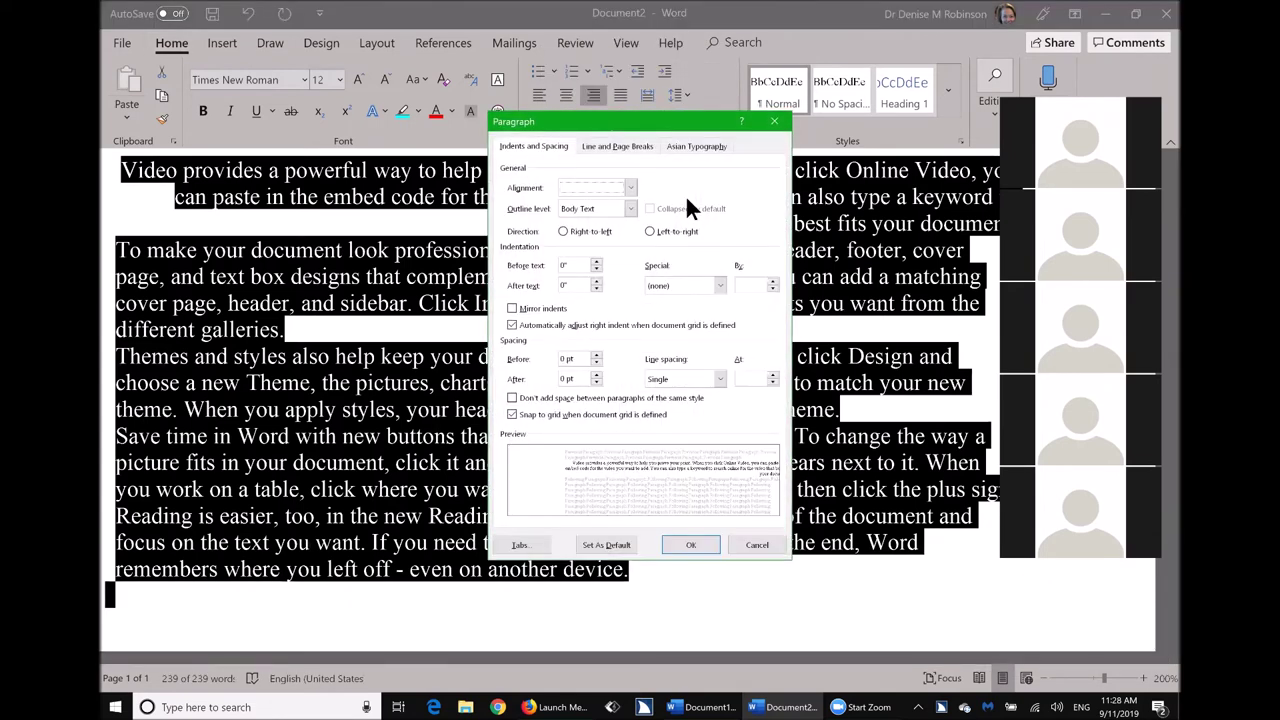
{"action": "key", "text": "alt+Down"}
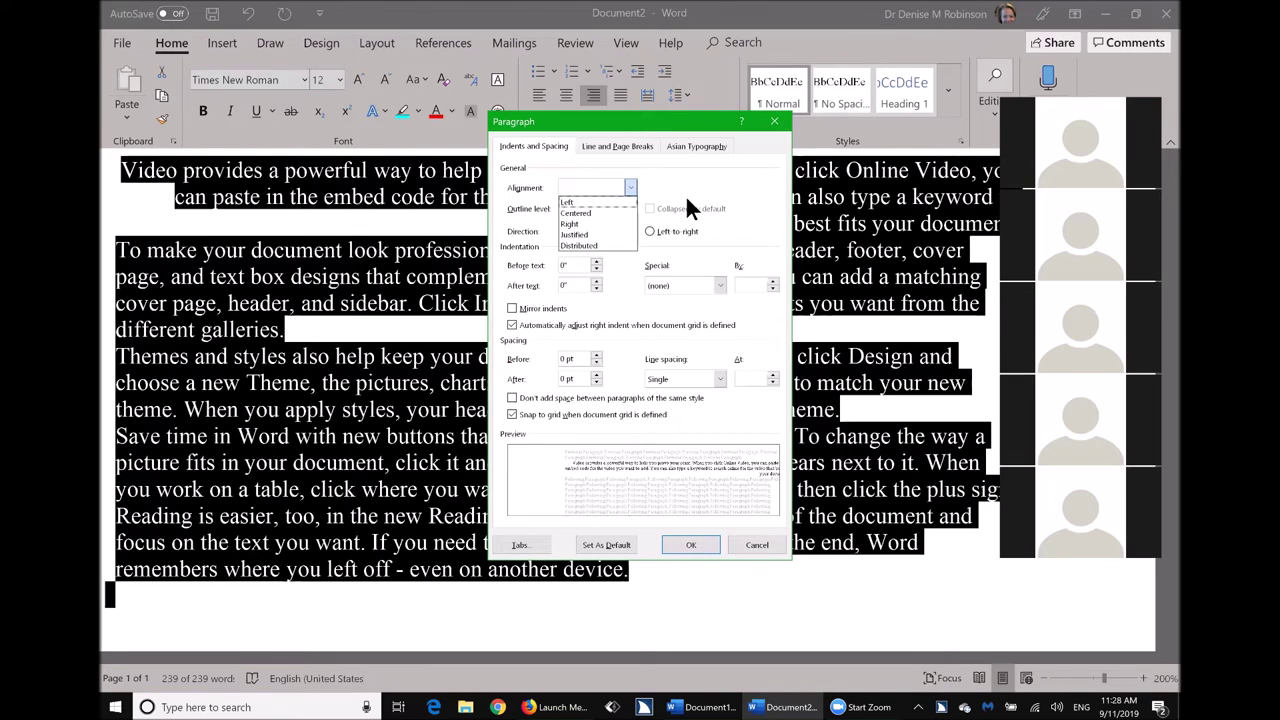
{"action": "key", "text": "Down"}
{"action": "key", "text": "Return"}
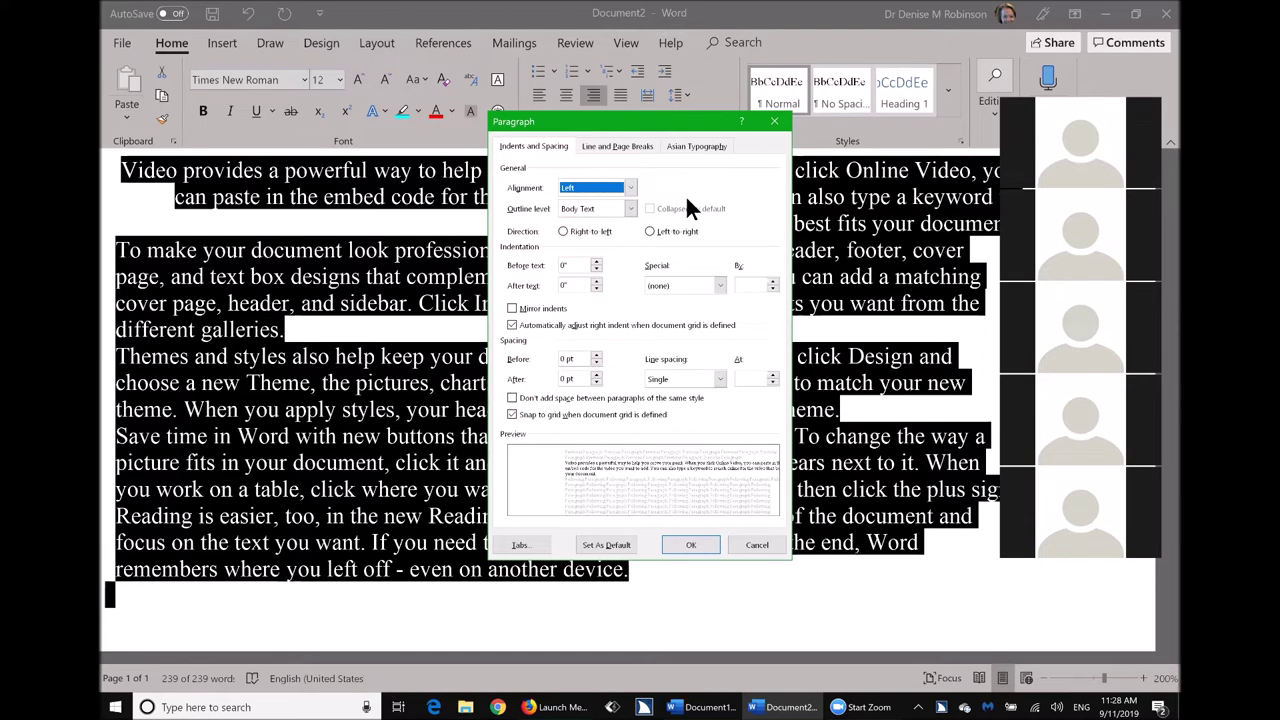
Keep left-to-right direction, turn off auto right indent, and make these the default for all Normal.dotm documents.
{"action": "key", "text": "Tab"}
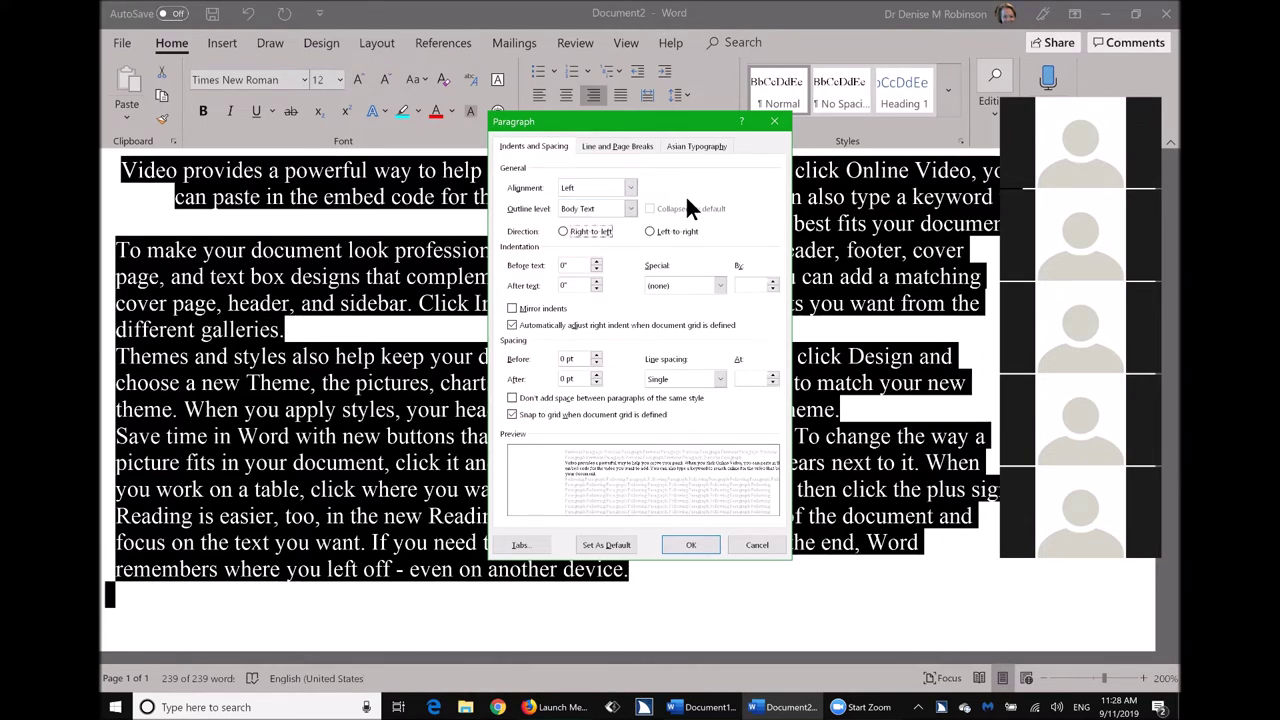
{"action": "key", "text": "space"}
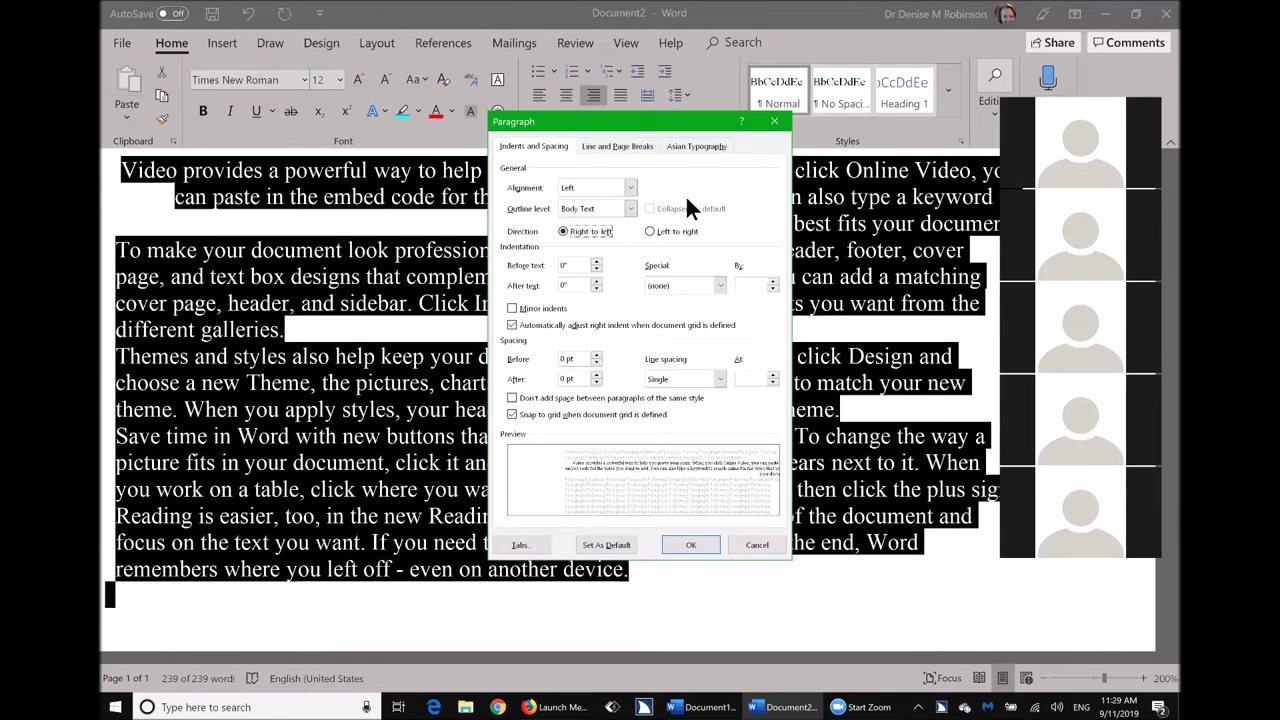
{"action": "key", "text": "Right"}
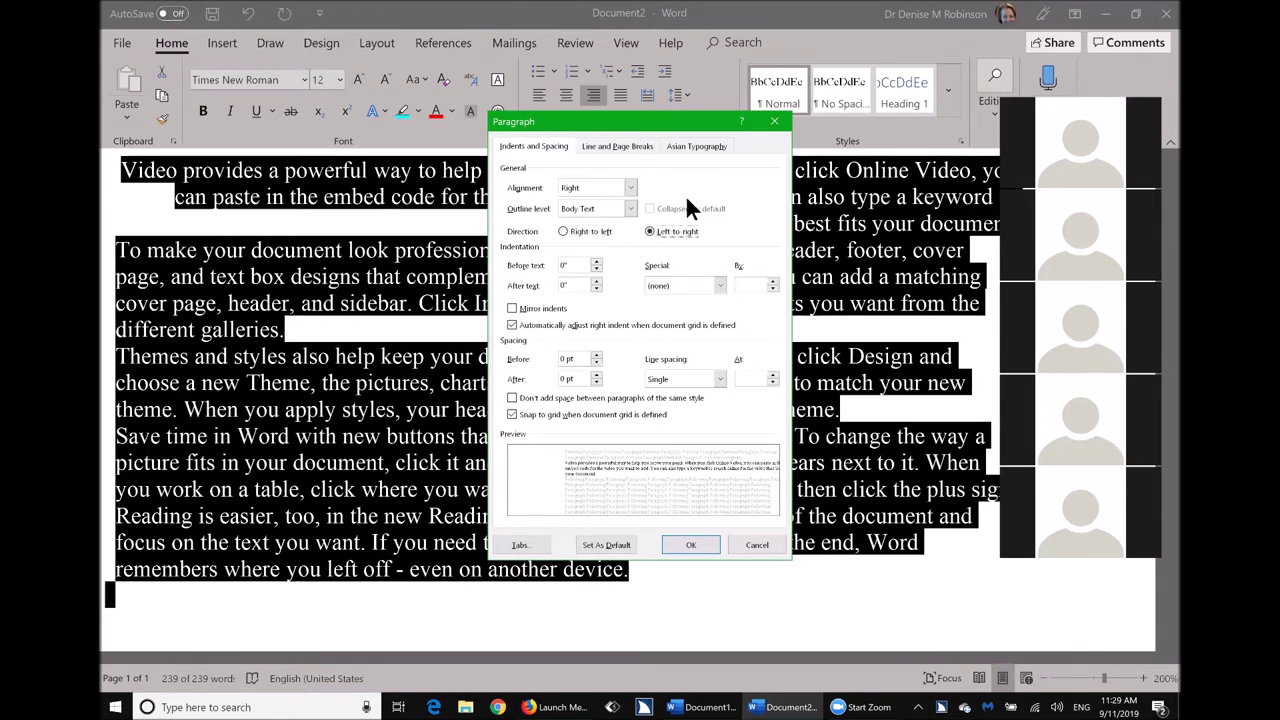
{"action": "key", "text": "Tab"}
{"action": "key", "text": "Tab"}
{"action": "key", "text": "Tab"}
{"action": "key", "text": "Tab"}
{"action": "key", "text": "space"}
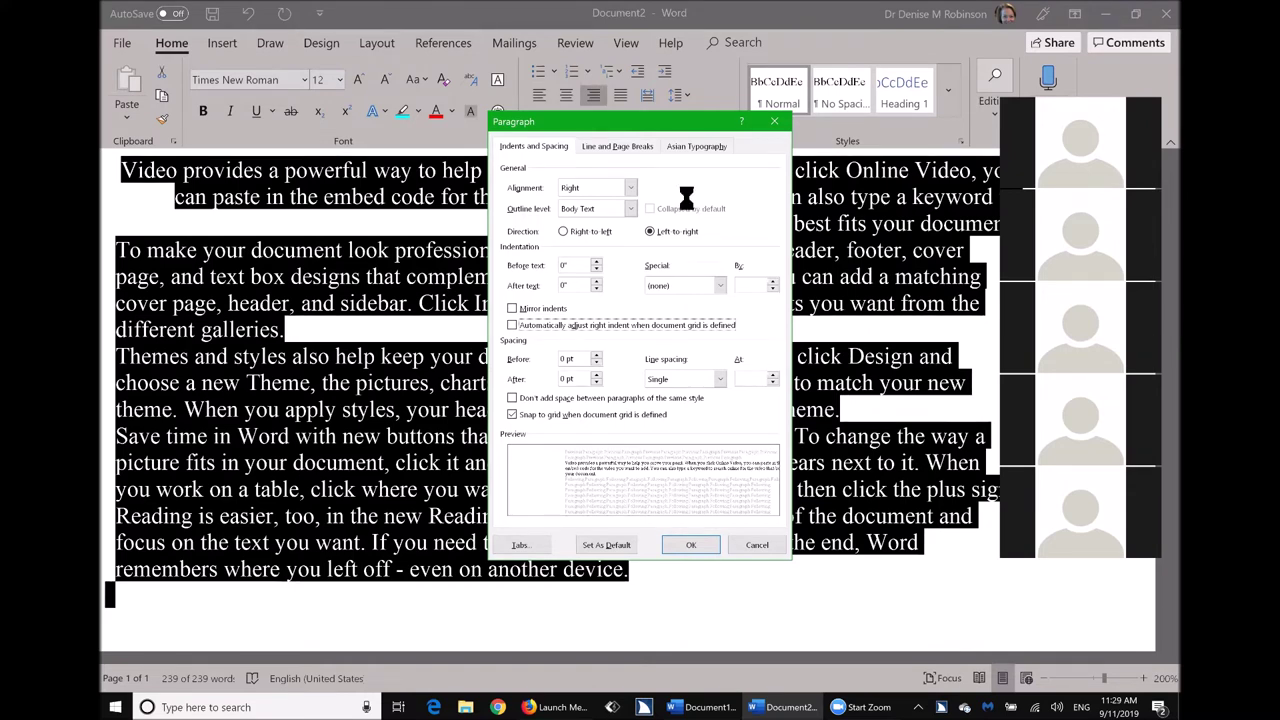
{"action": "key", "text": "alt+d"}
{"action": "key", "text": "alt+a"}
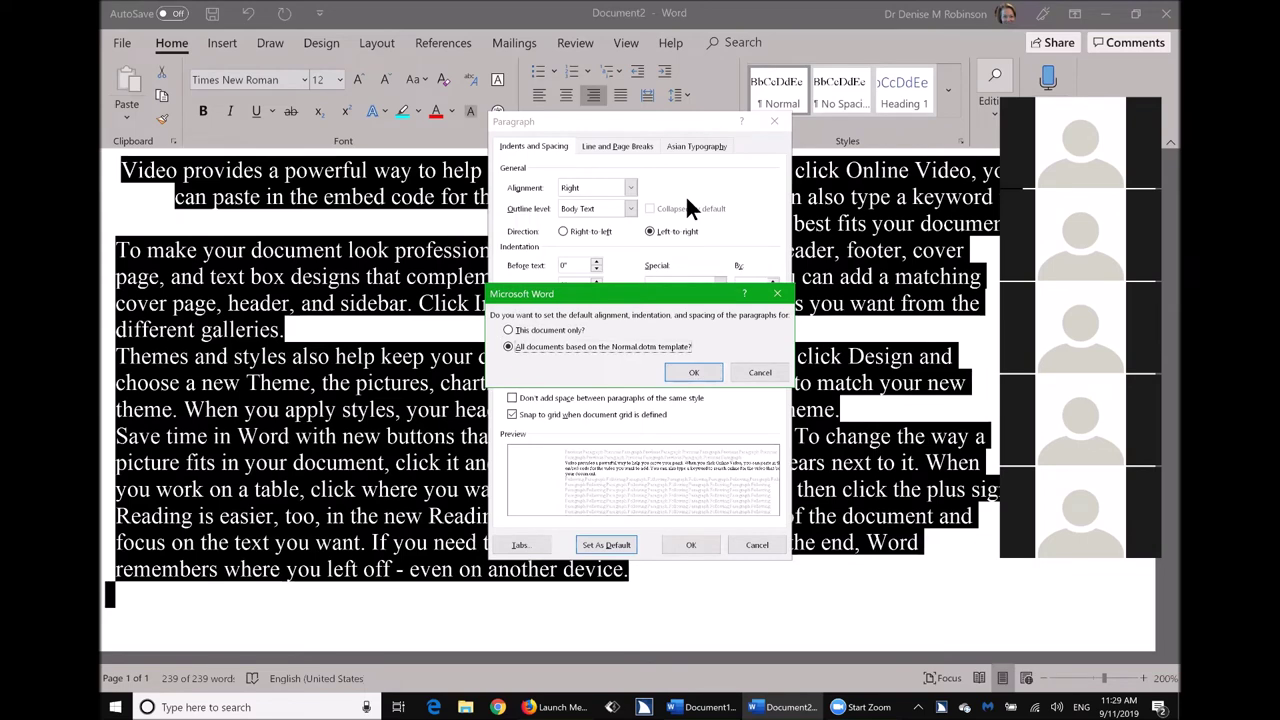
{"action": "key", "text": "Return"}
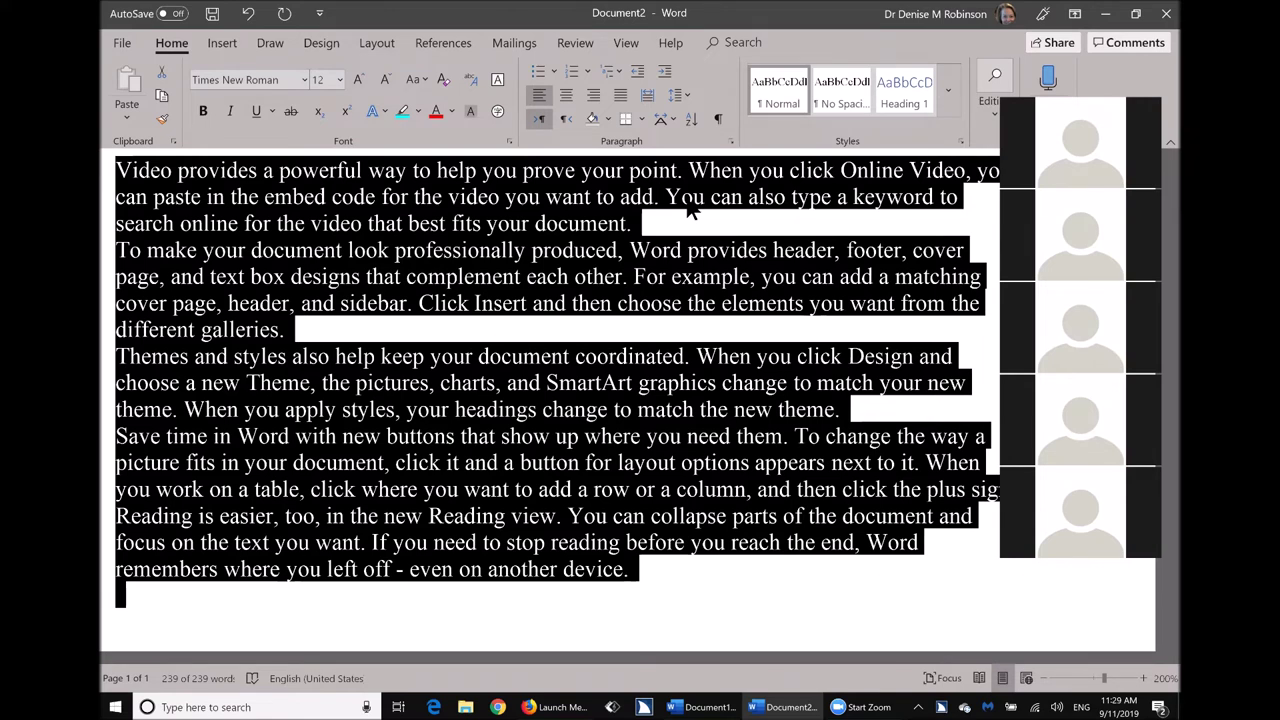
Indent the first paragraph's first line with a tab and select the whole paragraph.
{"action": "key", "text": "ctrl+Home"}
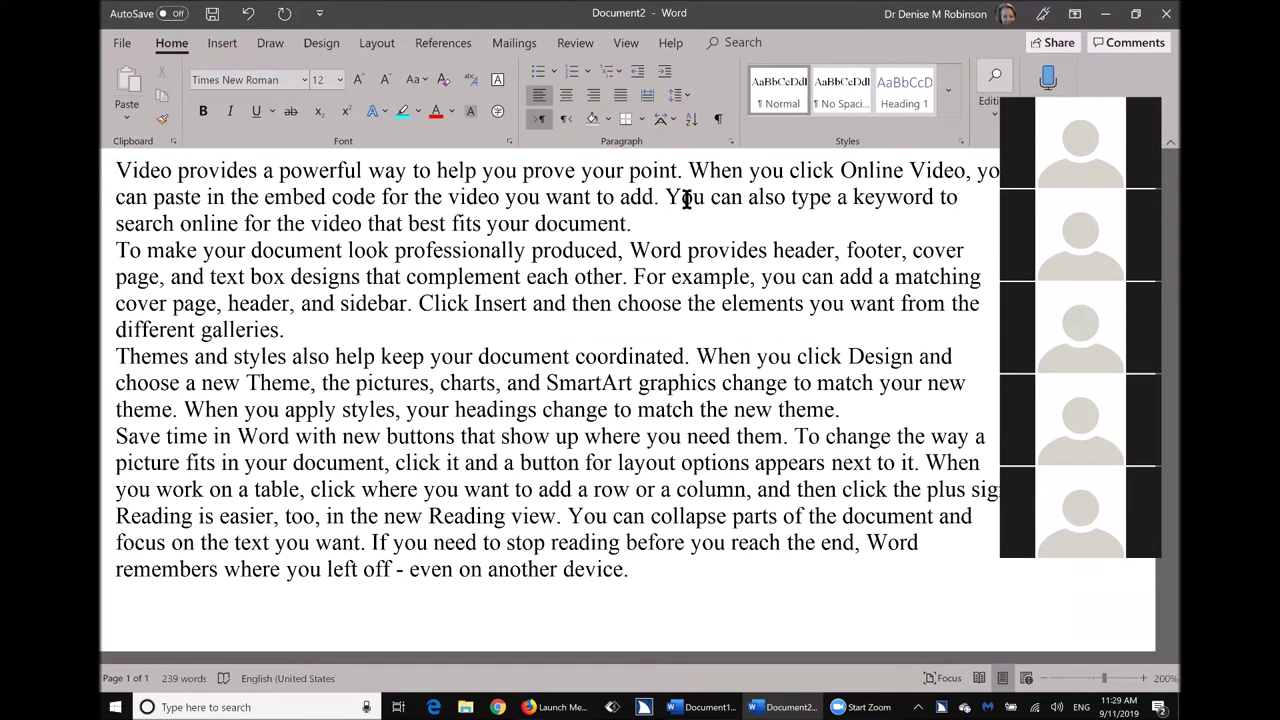
{"action": "key", "text": "Tab"}
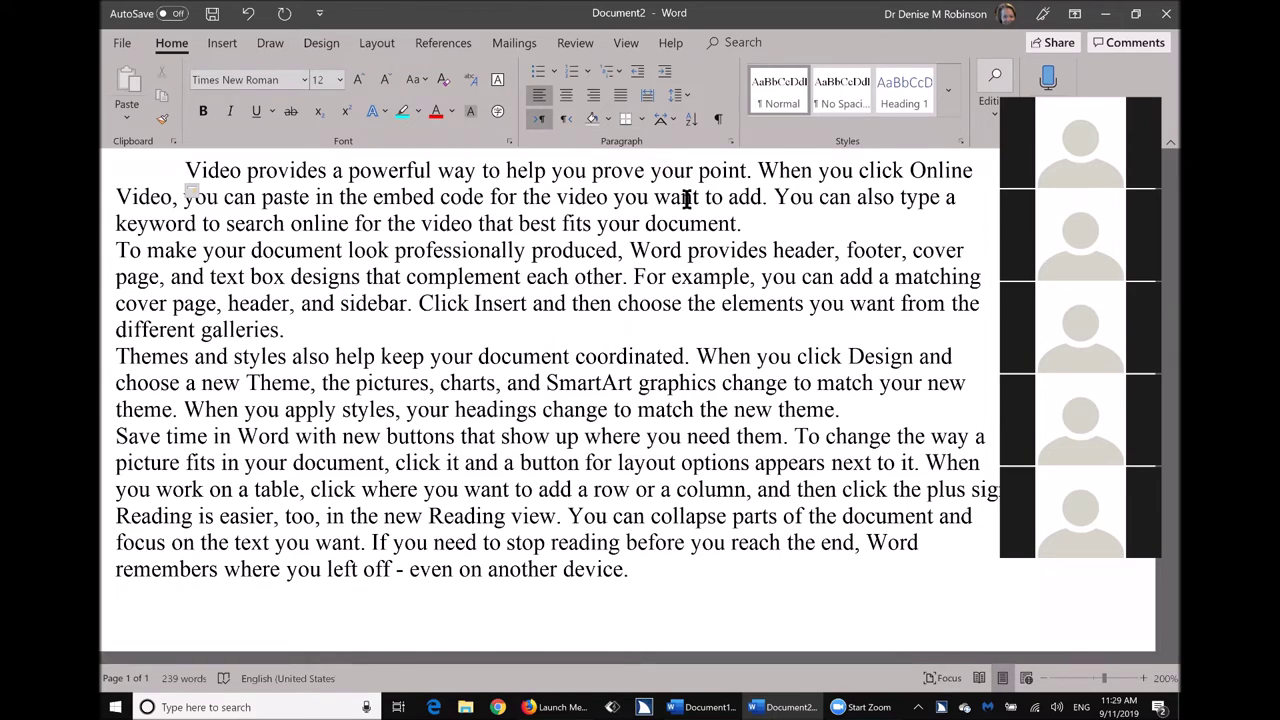
{"action": "key", "text": "ctrl+shift+Down"}
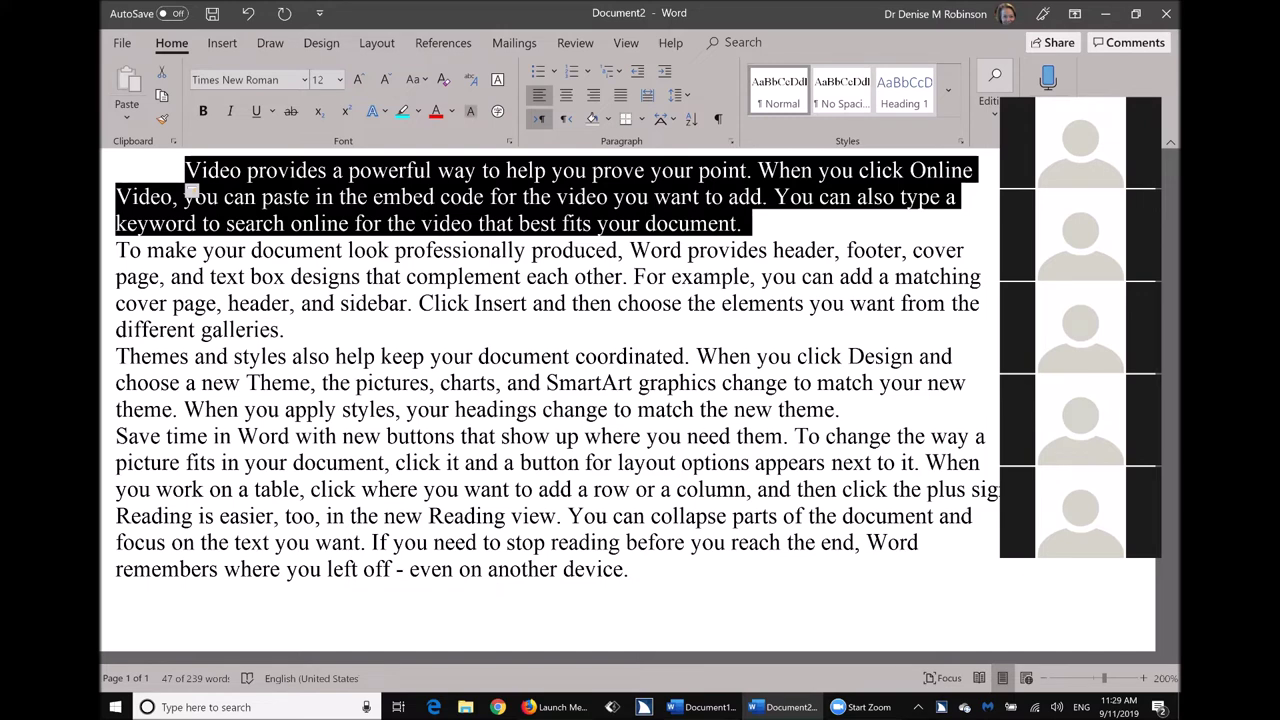
Highlight the indented first paragraph in Yellow, then move the cursor word by word.
{"action": "key", "text": "alt+h"}
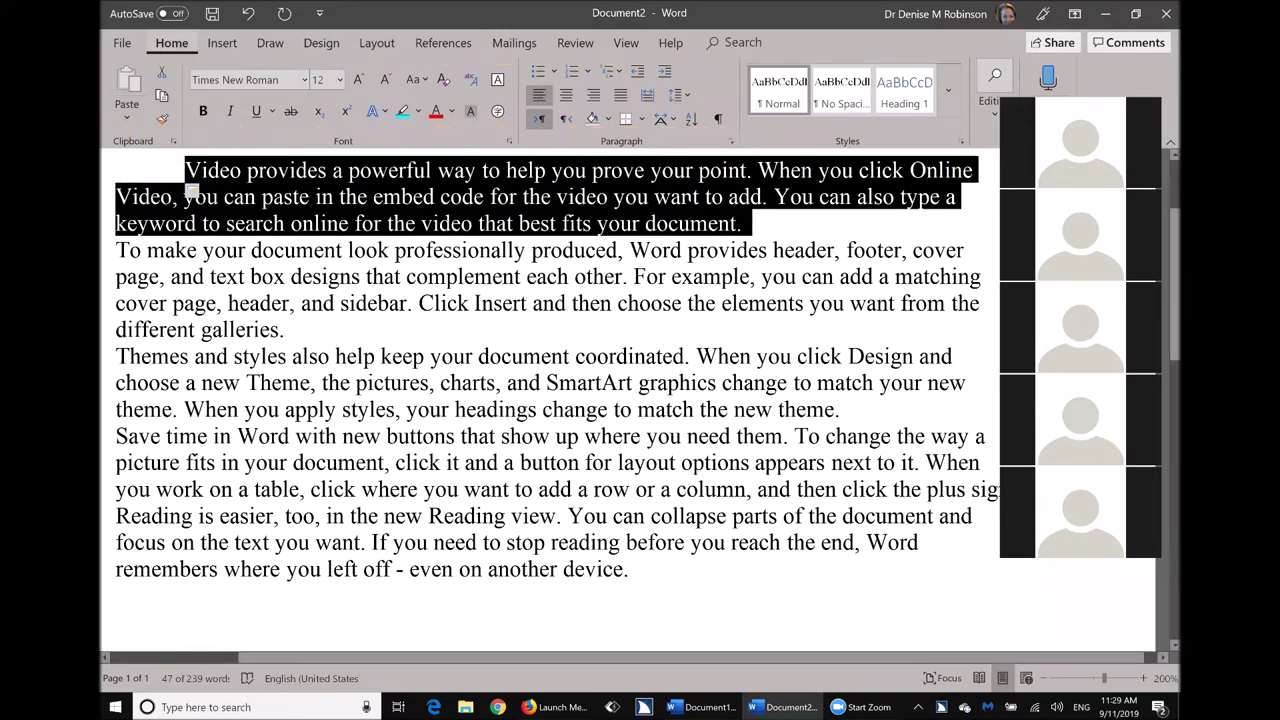
{"action": "key", "text": "i"}
{"action": "key", "text": "Return"}
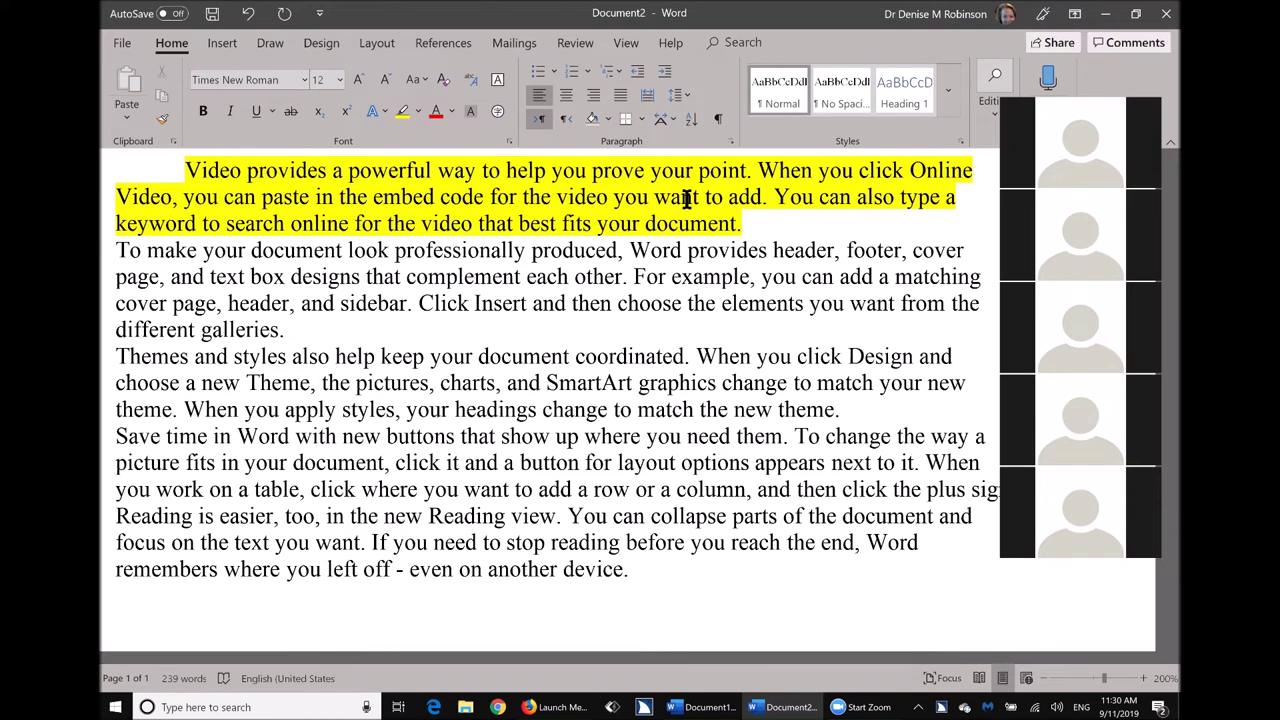
{"action": "key", "text": "ctrl+Left"}
{"action": "key", "text": "ctrl+Left"}
{"action": "key", "text": "ctrl+Left"}
{"action": "key", "text": "ctrl+Left"}
{"action": "key", "text": "ctrl+Left"}
{"action": "key", "text": "ctrl+Left"}
{"action": "key", "text": "ctrl+Right"}
{"action": "key", "text": "ctrl+Right"}
{"action": "key", "text": "ctrl+Right"}
{"action": "key", "text": "ctrl+Right"}
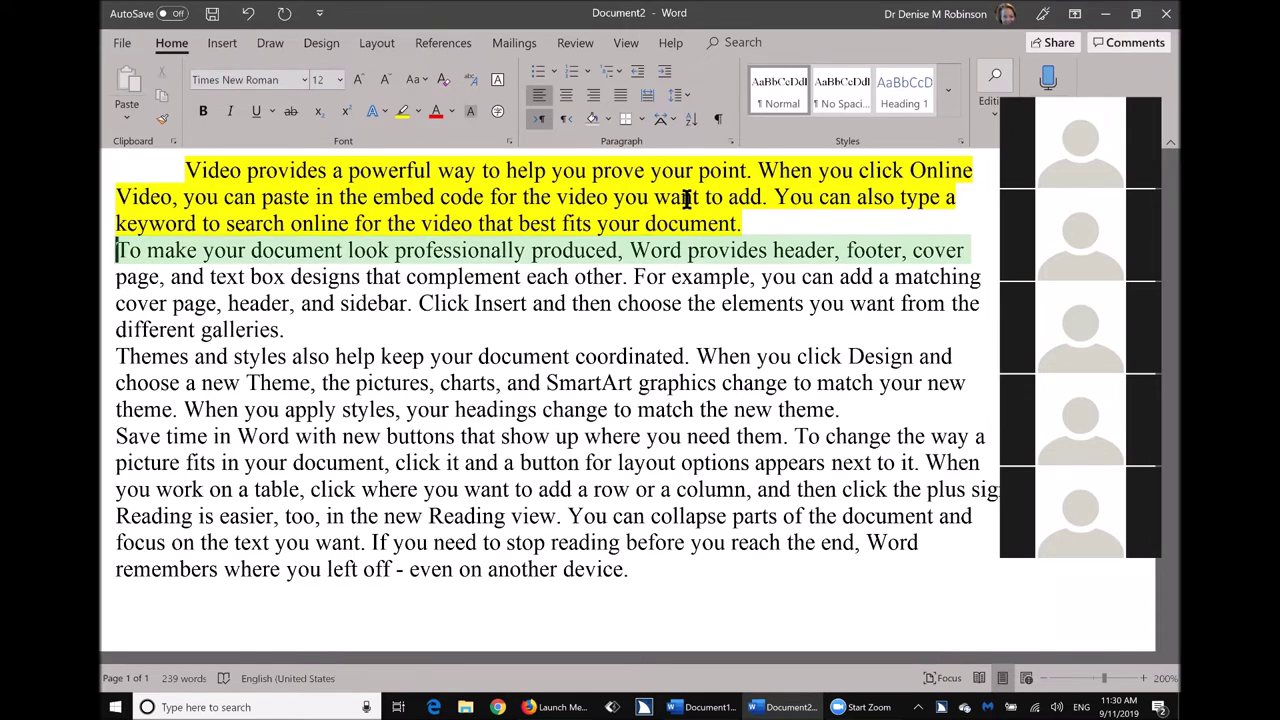
Indent the second paragraph's first line and highlight the whole paragraph Bright Green.
{"action": "key", "text": "Tab"}
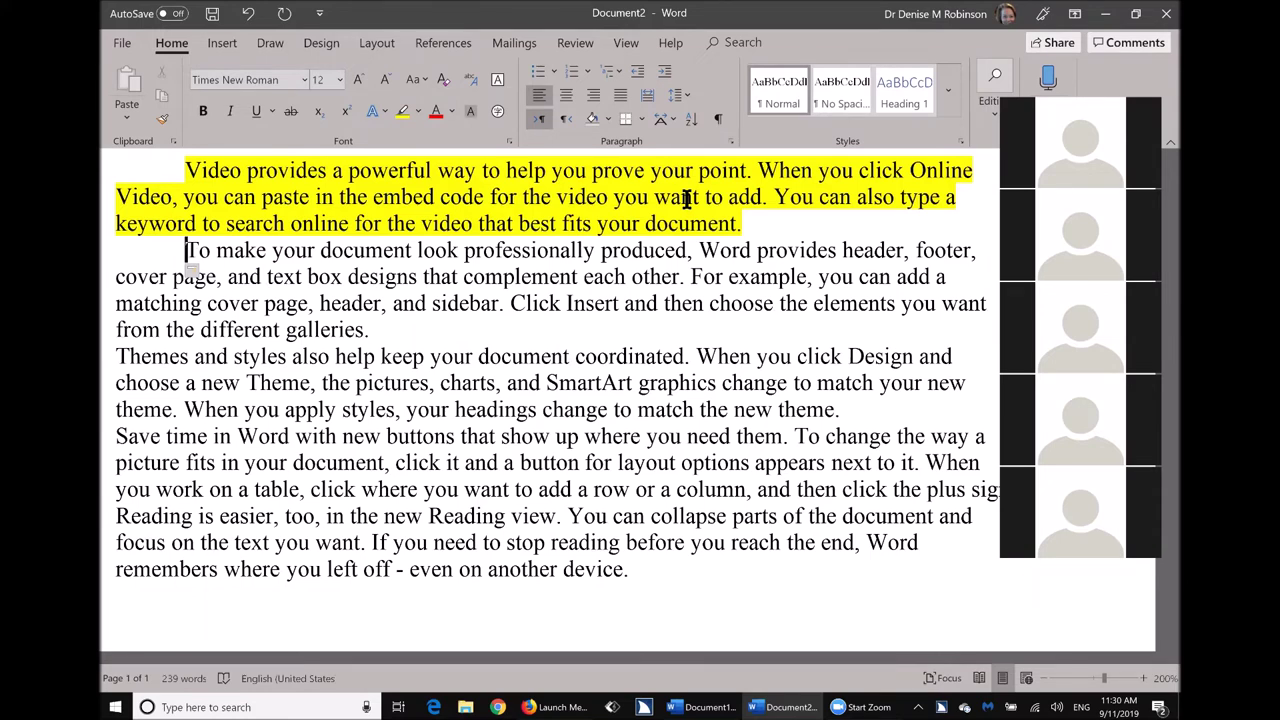
{"action": "key", "text": "ctrl+shift+Down"}
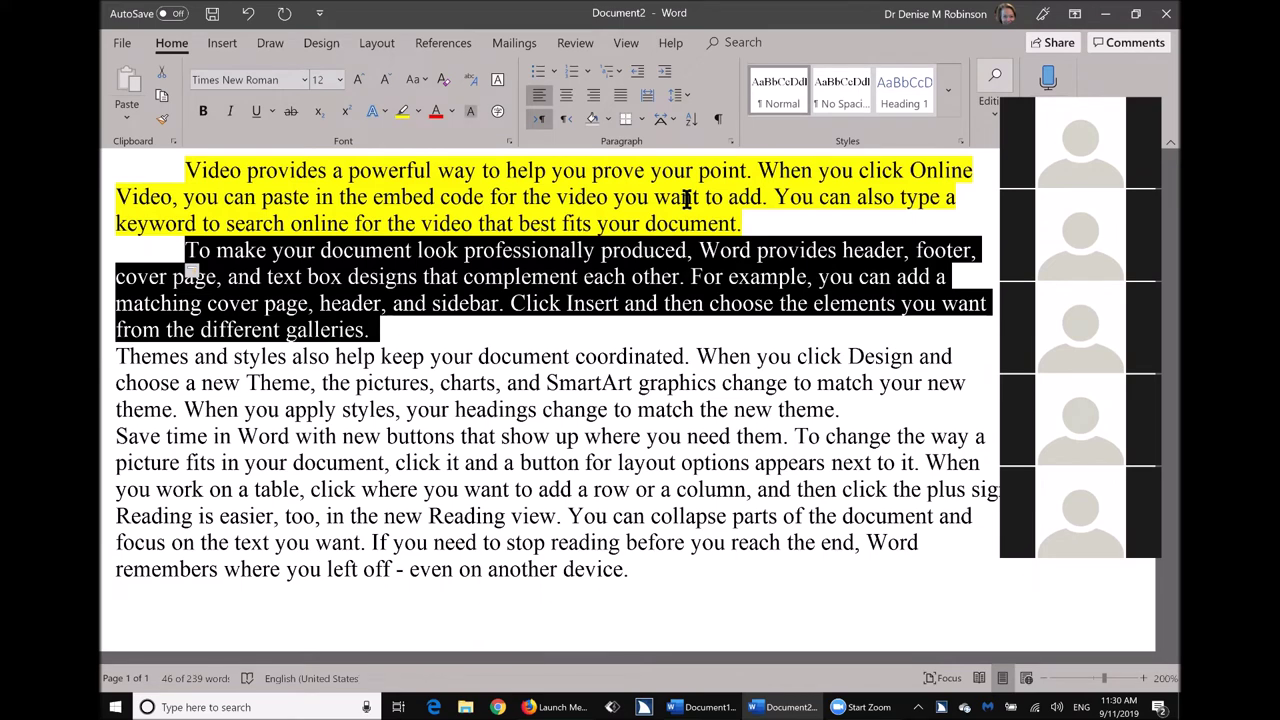
{"action": "key", "text": "alt+h"}
{"action": "key", "text": "i"}
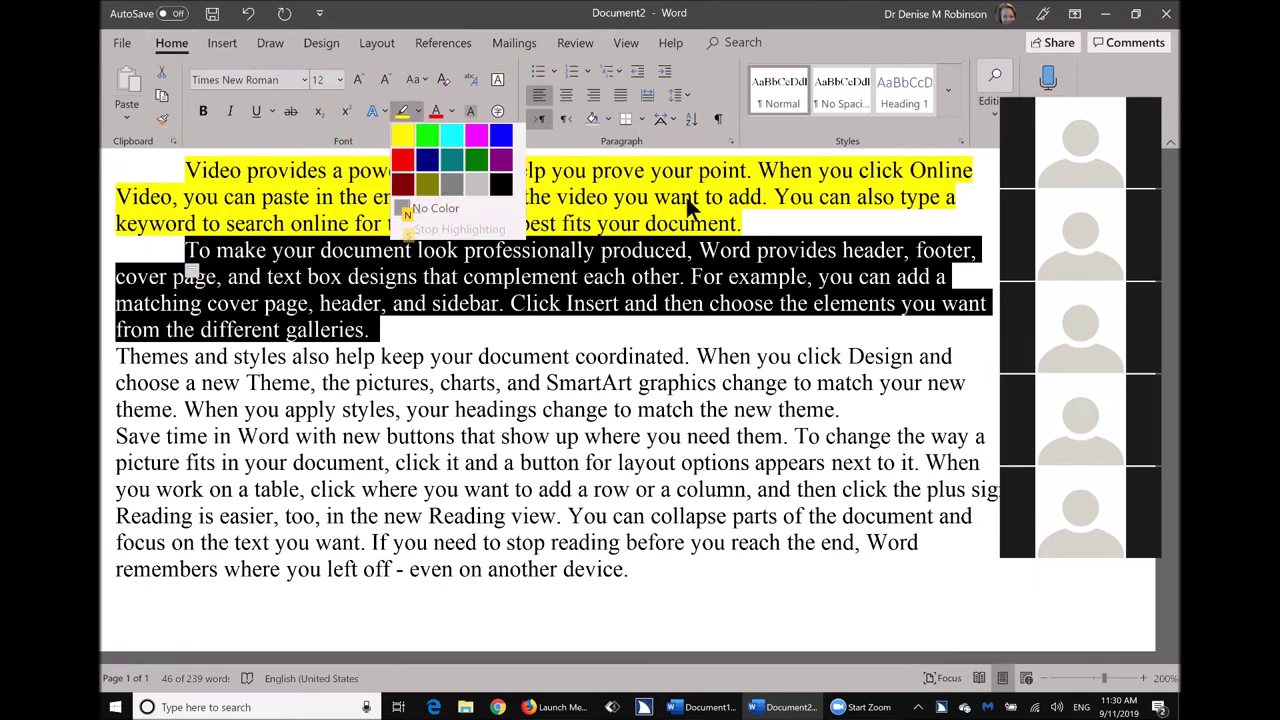
{"action": "key", "text": "Right"}
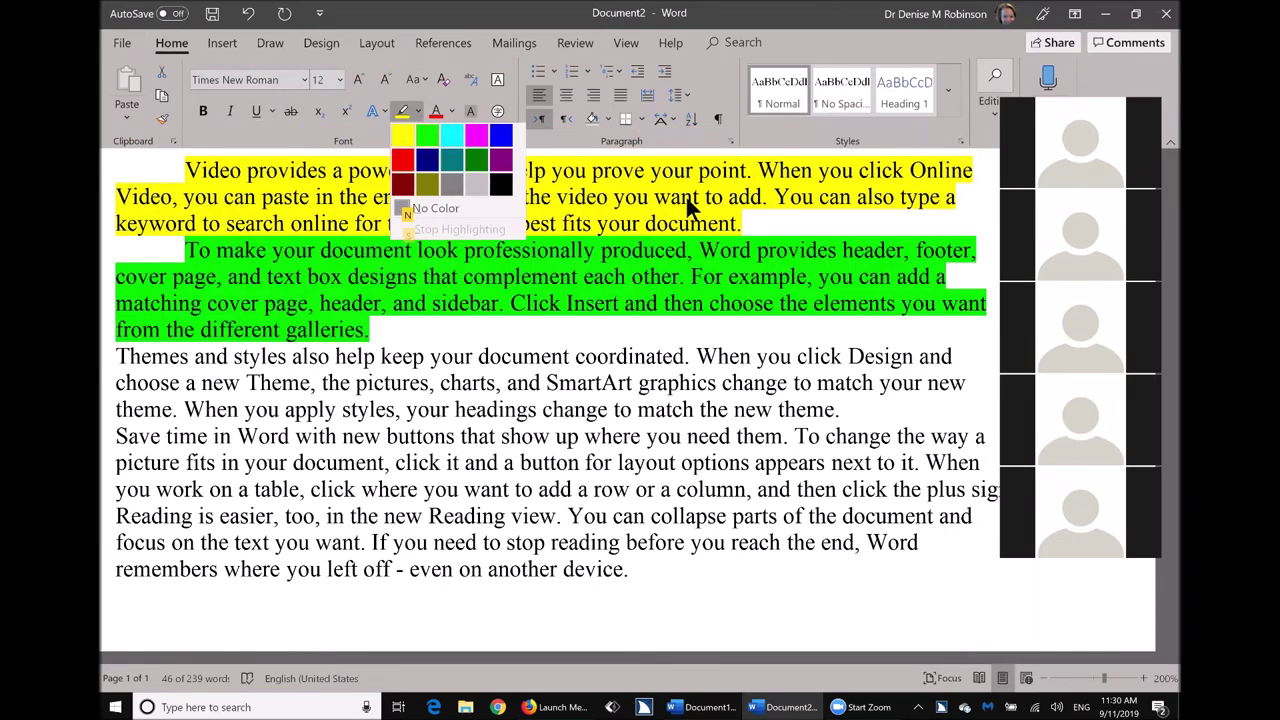
{"action": "key", "text": "Return"}
{"action": "key", "text": "Right"}
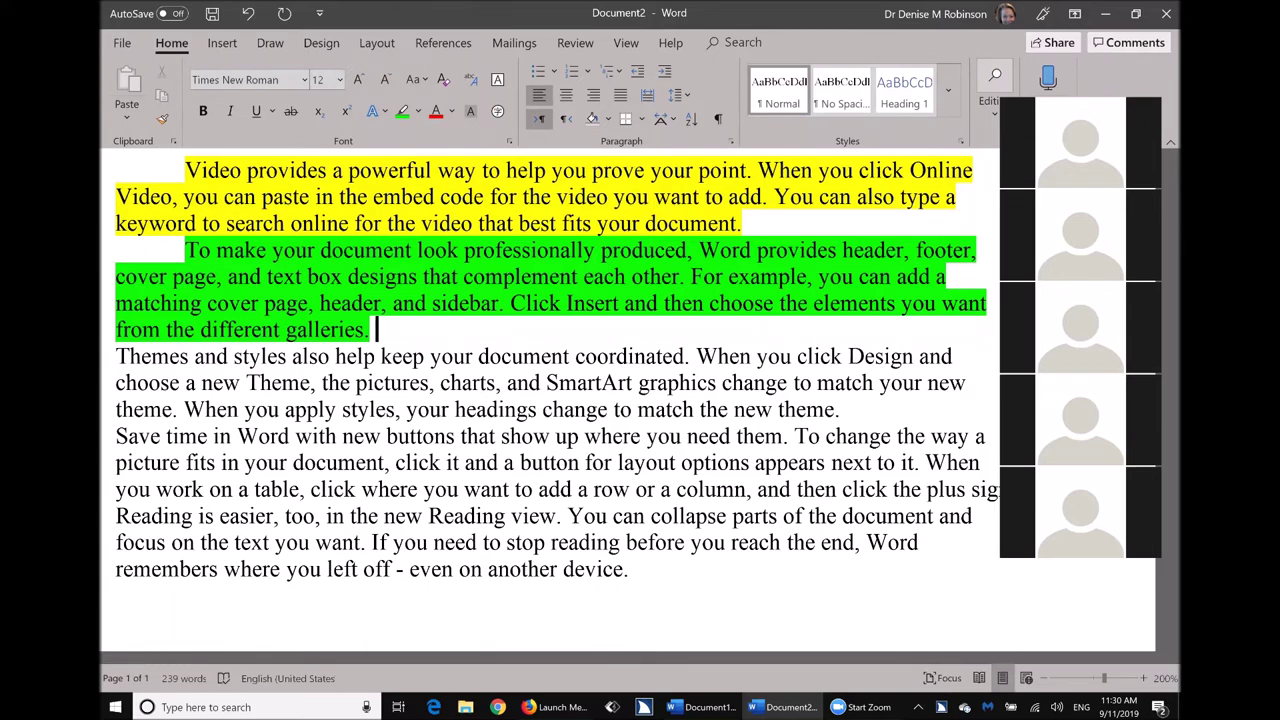
Type 'cleick' after 'galleries.' and correct it to 'Click' from the spelling suggestions.
{"action": "type", "text": "cleick"}
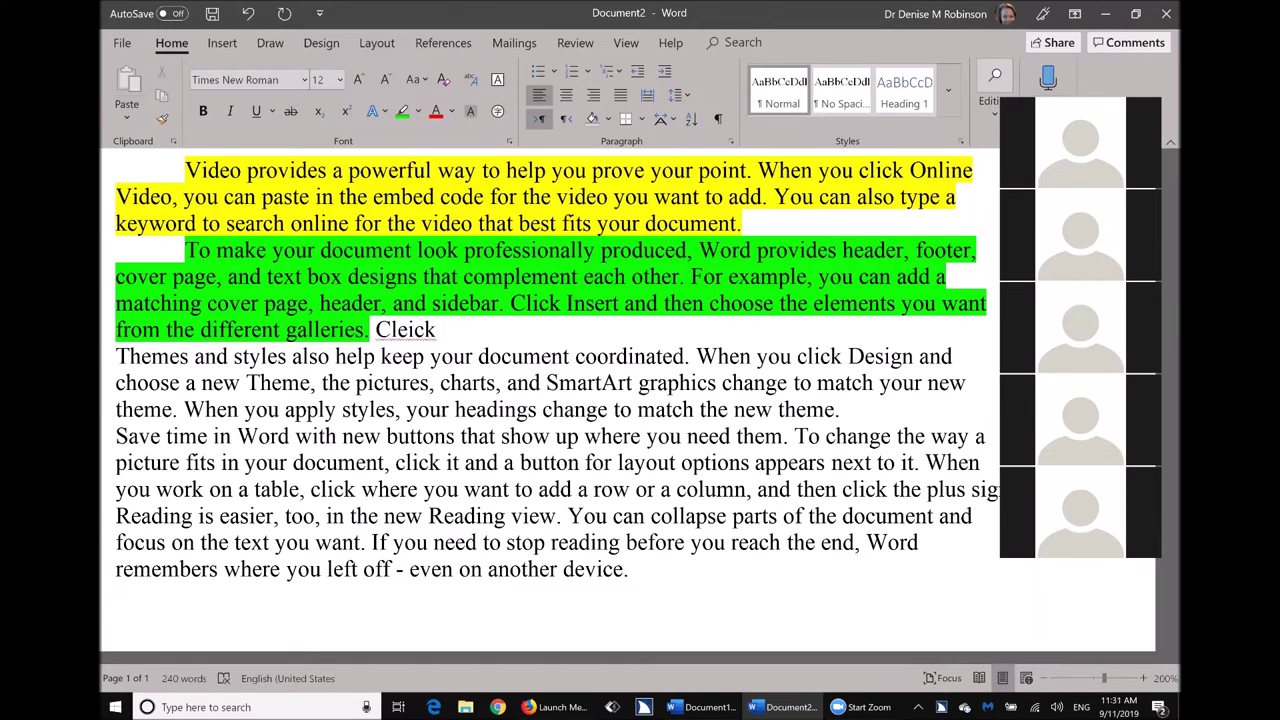
{"action": "key", "text": "Left"}
{"action": "key", "text": "Left"}
{"action": "key", "text": "shift+F10"}
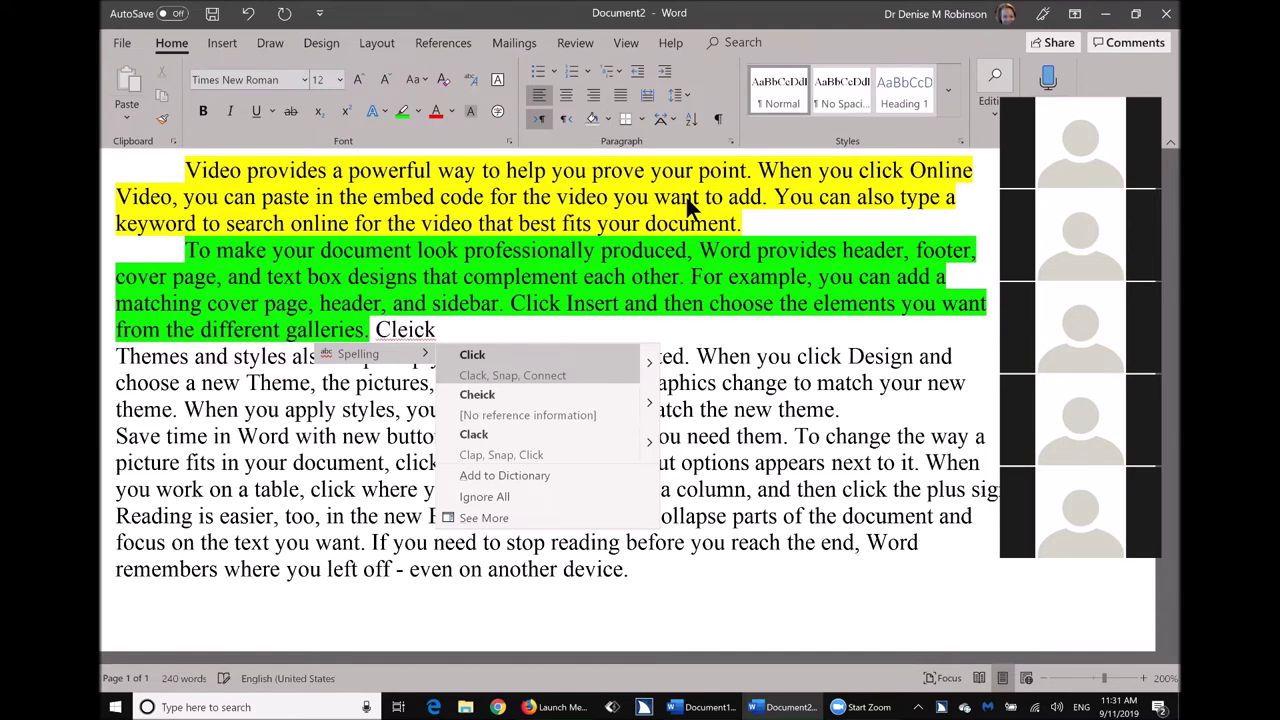
{"action": "key", "text": "Return"}
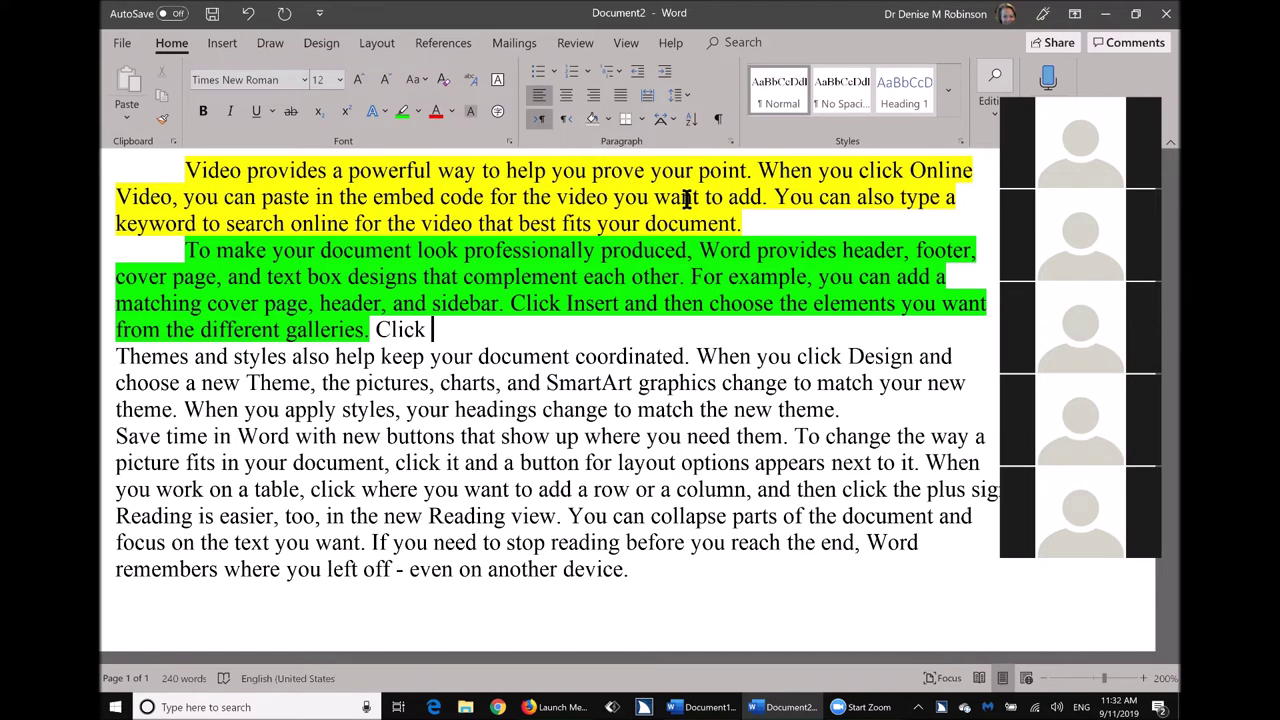
{"action": "key", "text": "alt"}
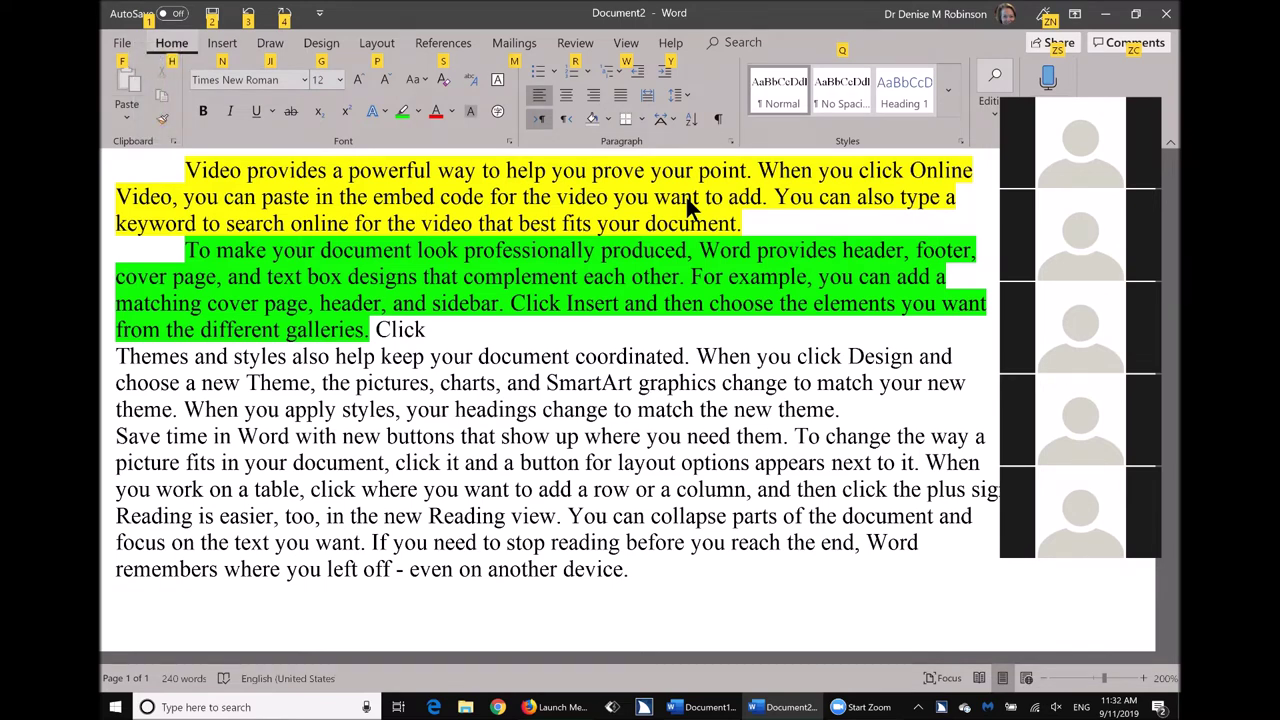
Close Document2 with Ctrl+W, bringing up the prompt to save it as a .docx in OneDrive Documents.
{"action": "key", "text": "Escape"}
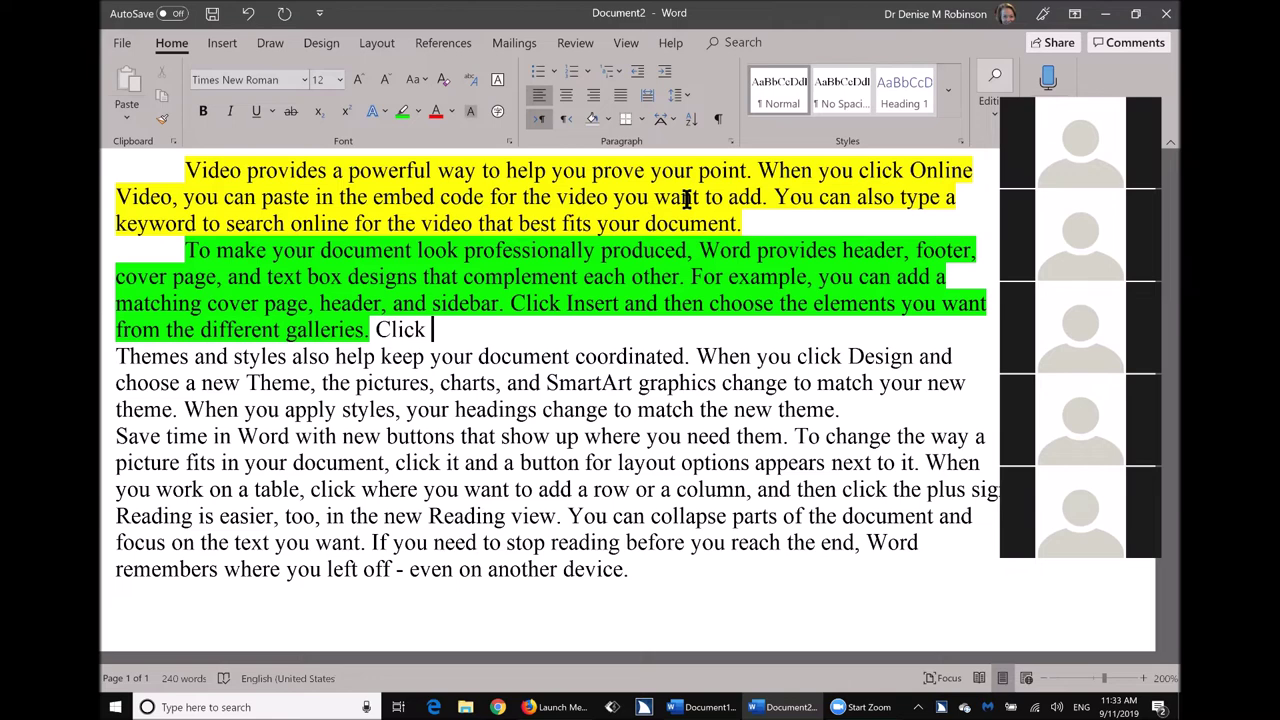
{"action": "key", "text": "ctrl+w"}
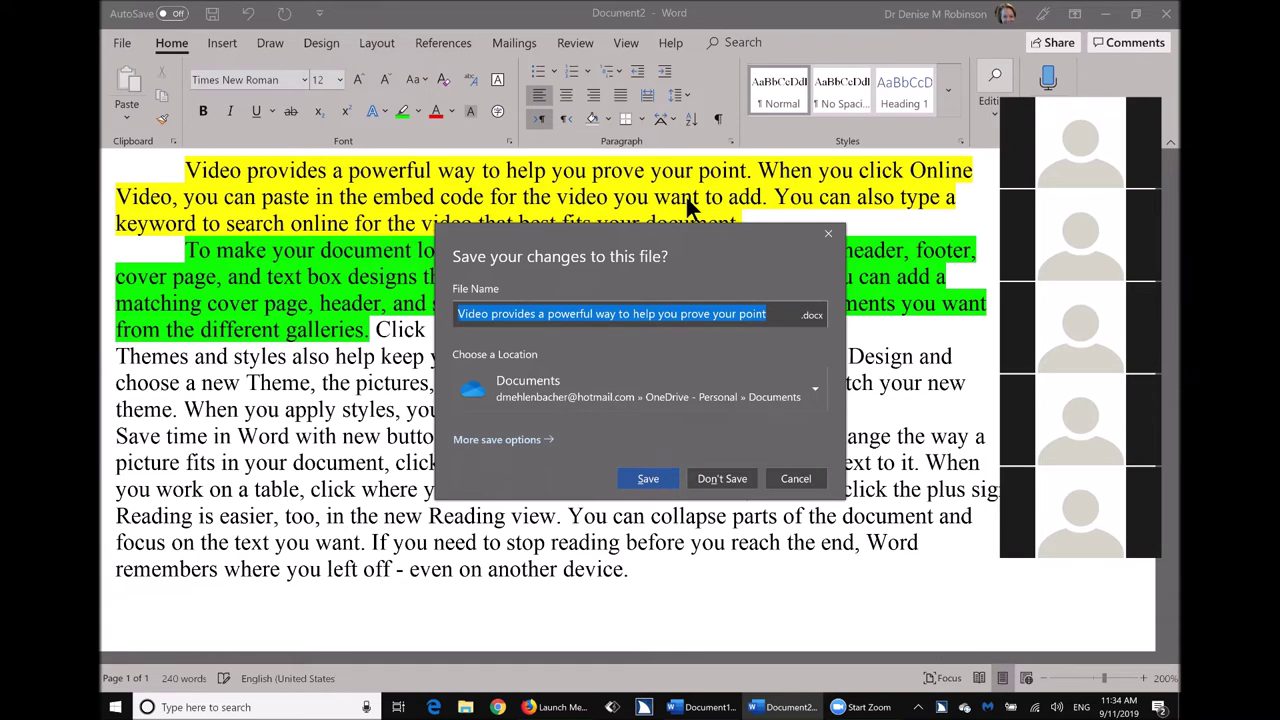
Discard Document2's changes, then close Document1 without saving to exit Word.
{"action": "key", "text": "Escape"}
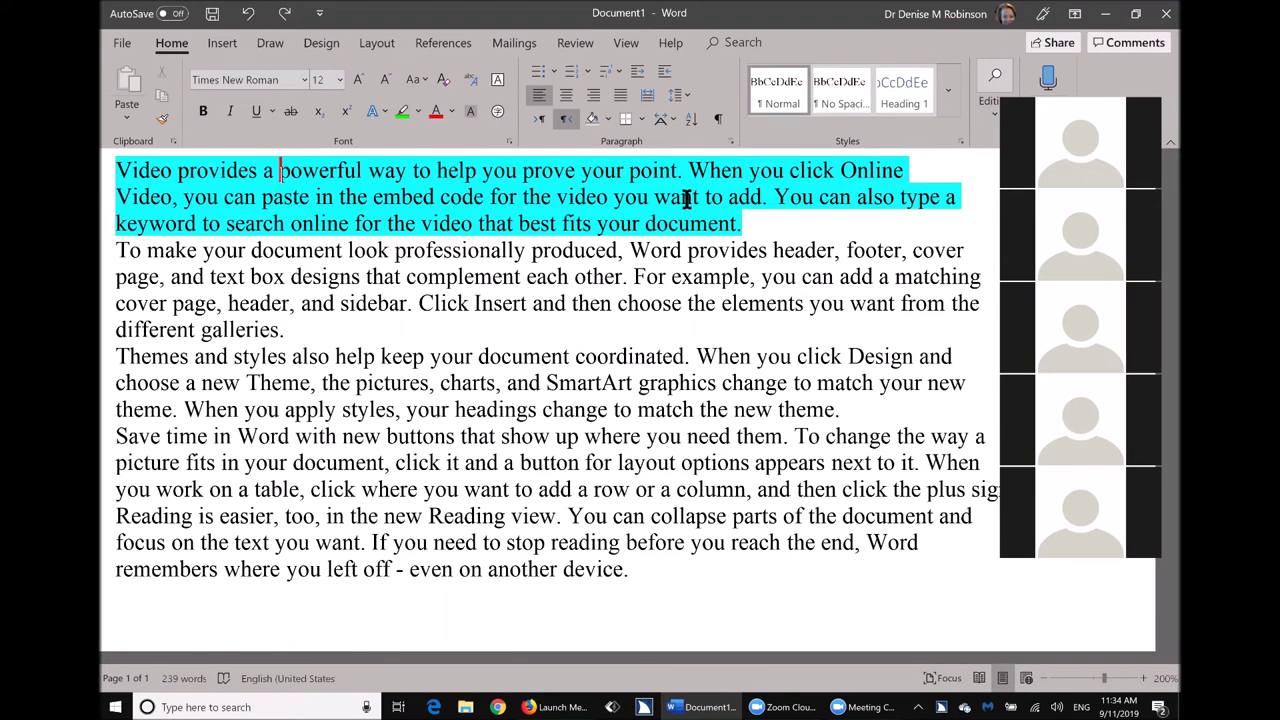
{"action": "key", "text": "alt+F4"}
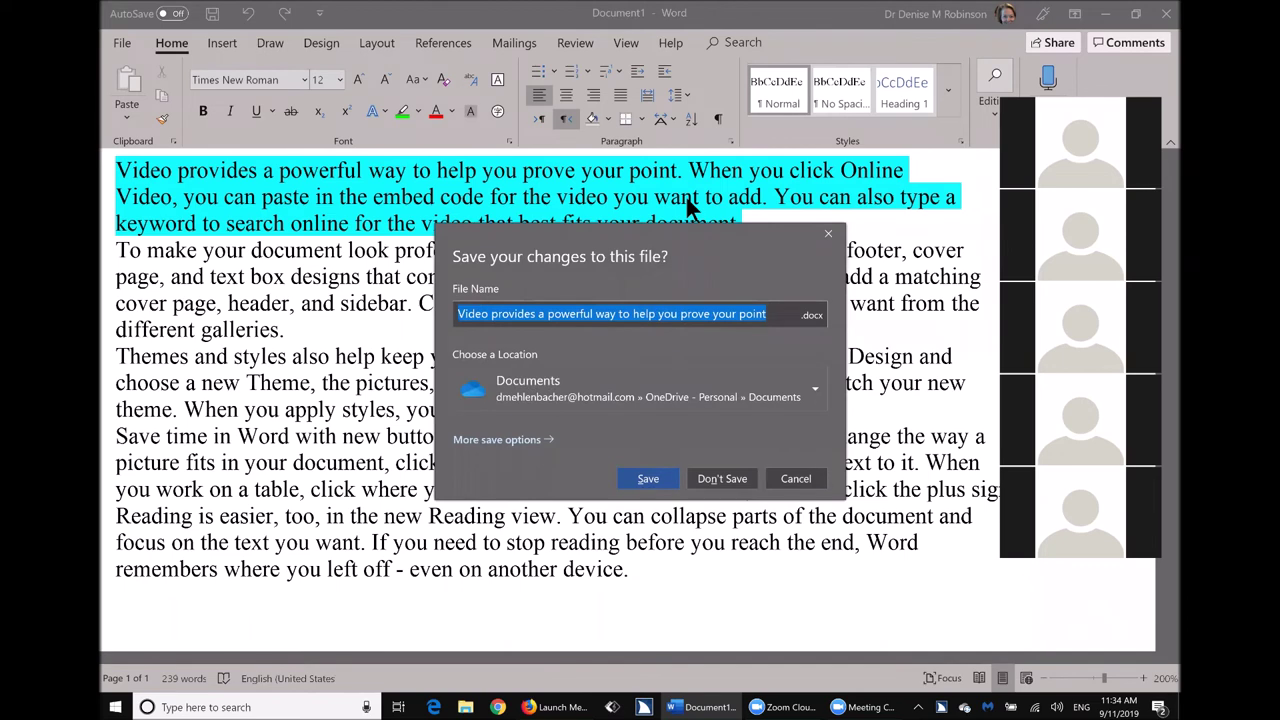
{"action": "key", "text": "n"}
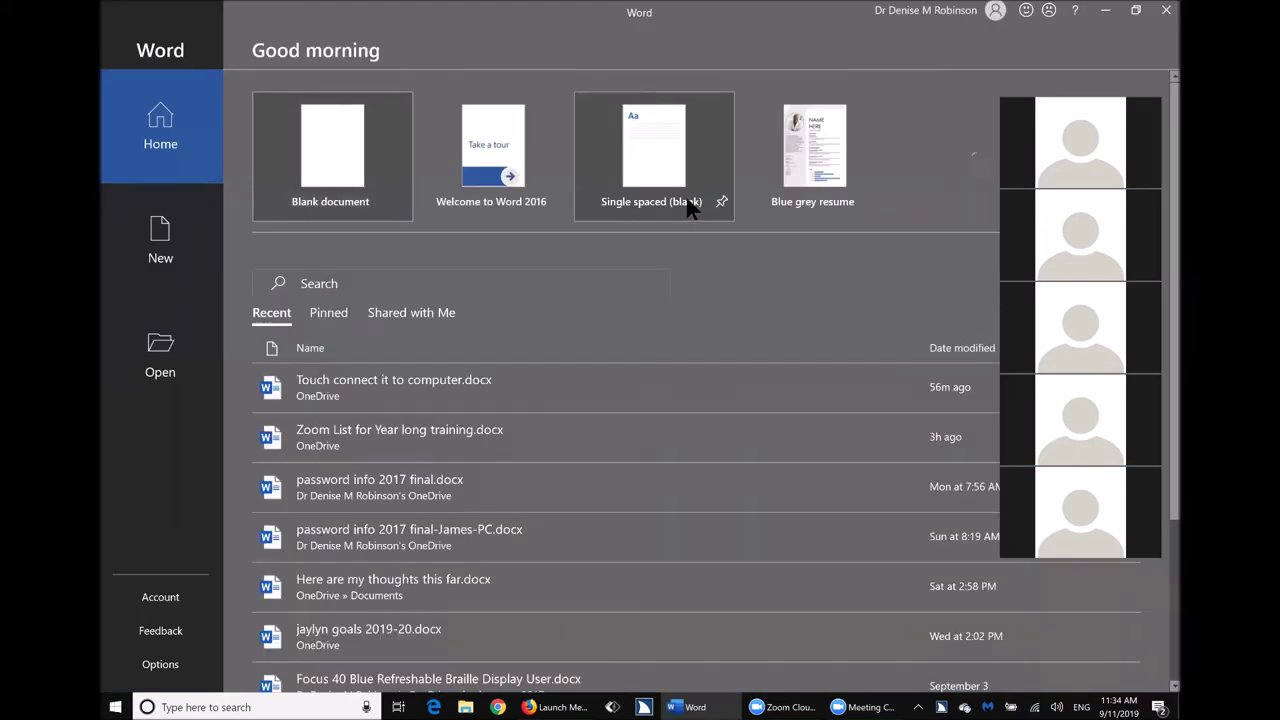
Create a new document from the Single spaced (blank) template.
{"action": "left_click", "coordinate": [690, 205]}
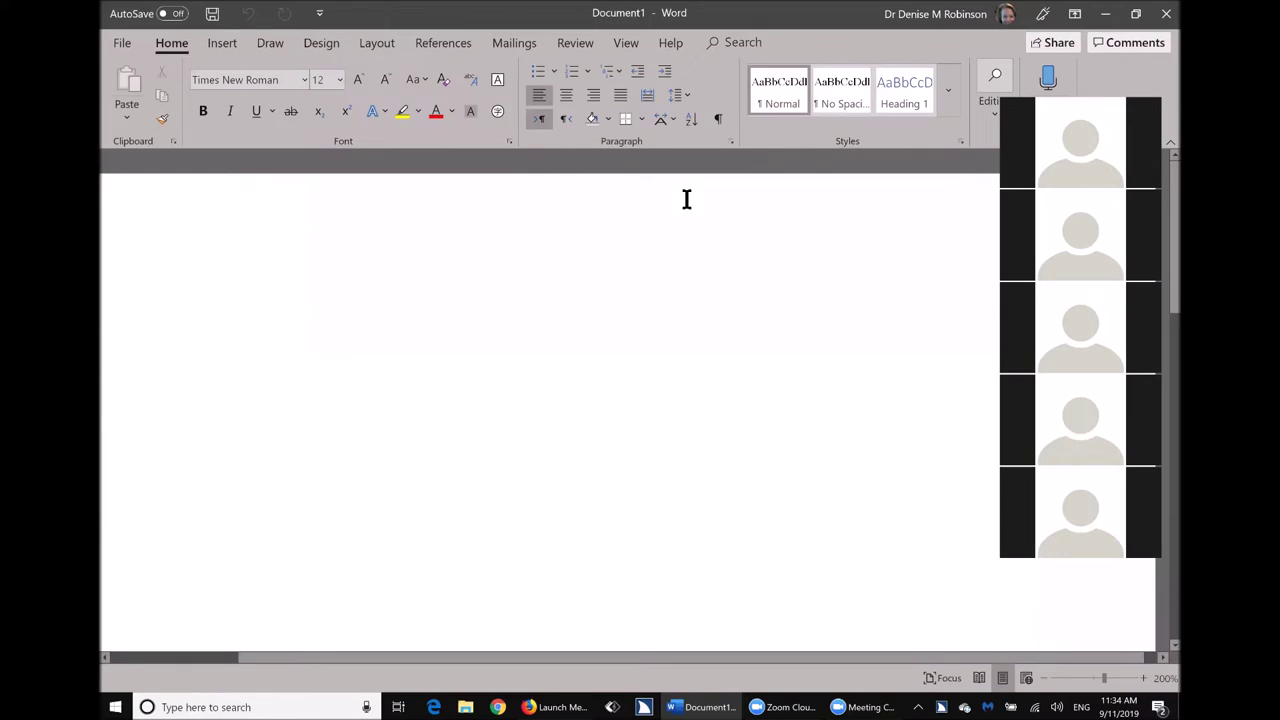
Type the author's full name, then Teacher and Subject on separate lines, ending with an empty line.
{"action": "left_click", "coordinate": [687, 199]}
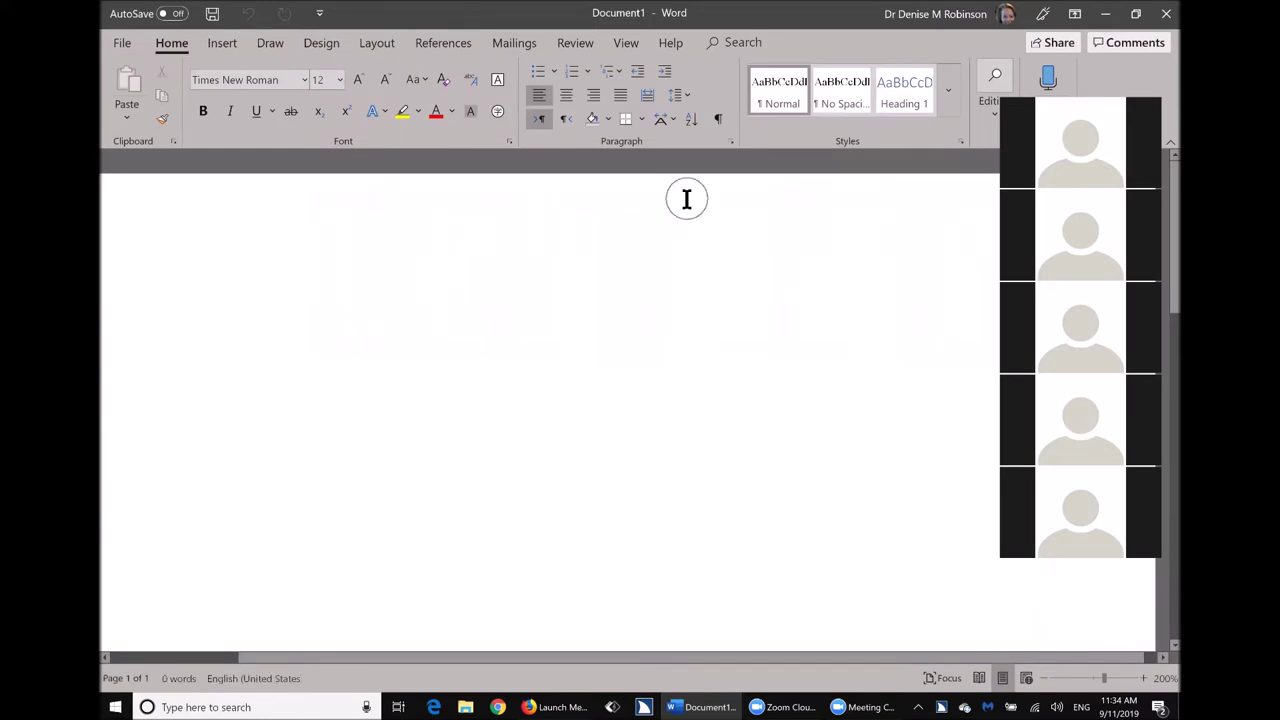
{"action": "key", "text": "Return"}
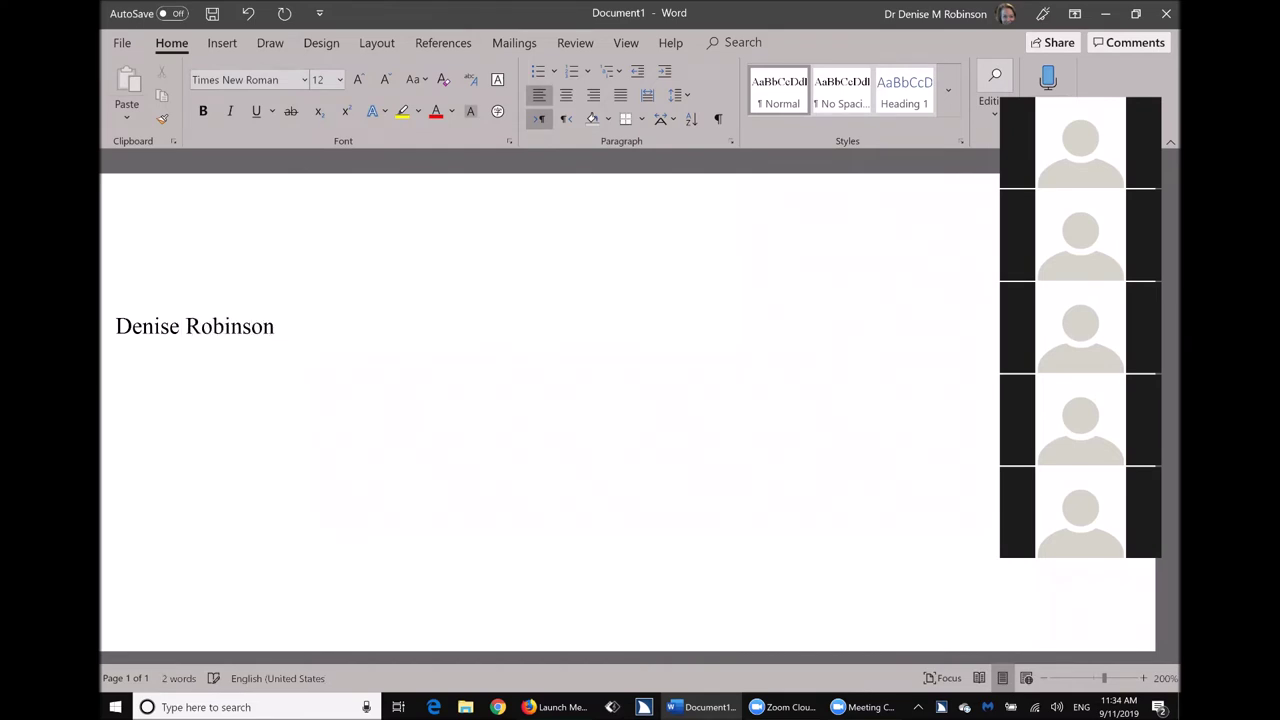
{"action": "key", "text": "Return"}
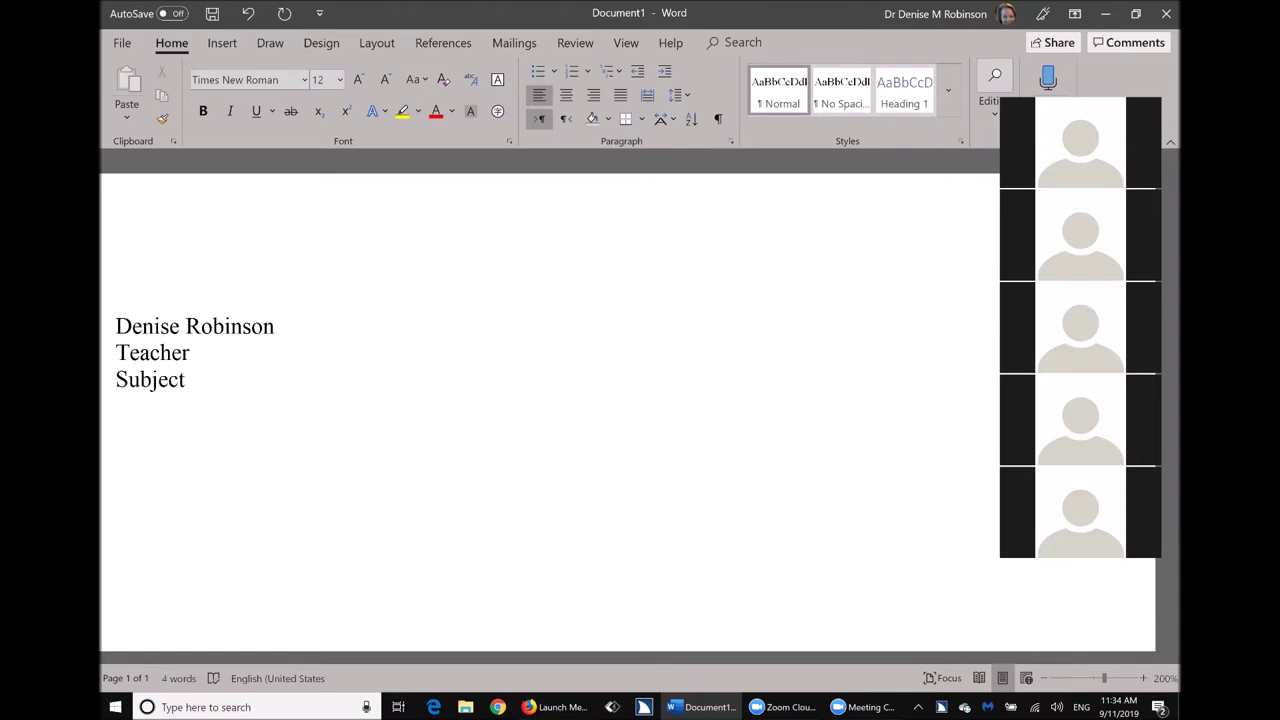
{"action": "key", "text": "Return"}
{"action": "key", "text": "alt+n"}
Insert today's date in the 11 September 2019 format below Subject.
{"action": "key", "text": "d"}
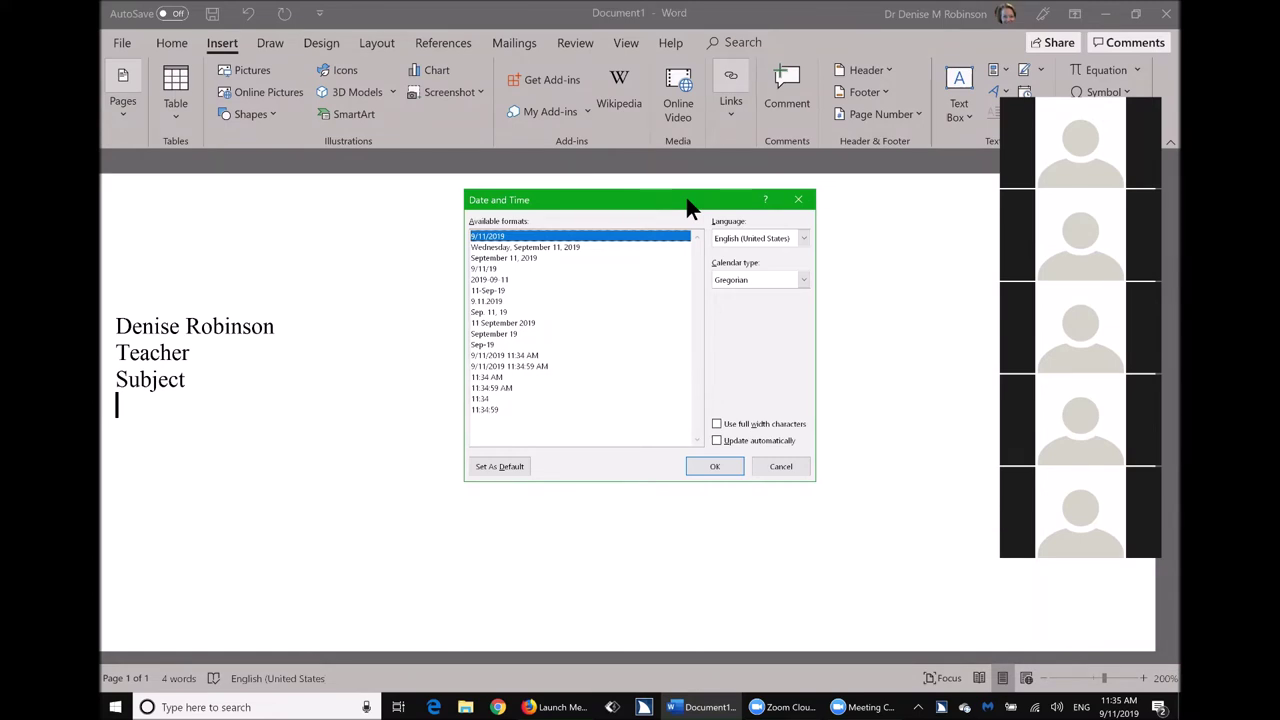
{"action": "key", "text": "Down"}
{"action": "key", "text": "Down"}
{"action": "key", "text": "Down"}
{"action": "key", "text": "Down"}
{"action": "key", "text": "Down"}
{"action": "key", "text": "Down"}
{"action": "key", "text": "Down"}
{"action": "key", "text": "Down"}
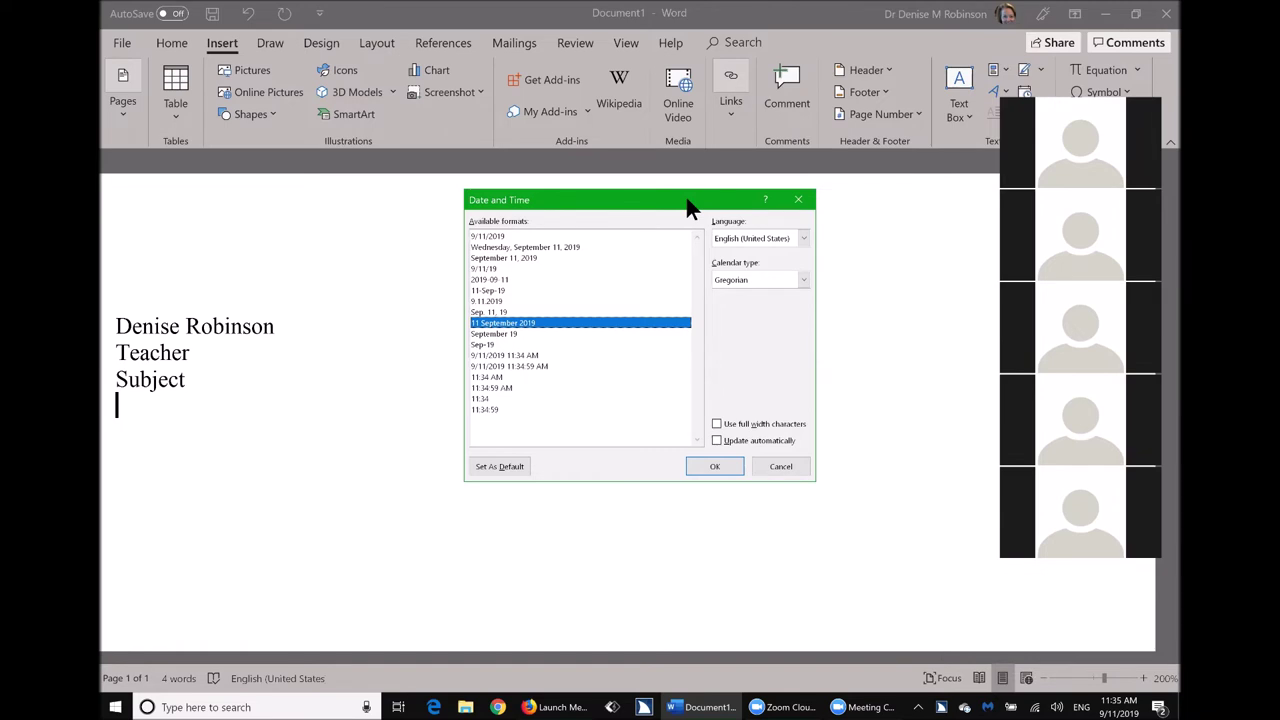
{"action": "key", "text": "Return"}
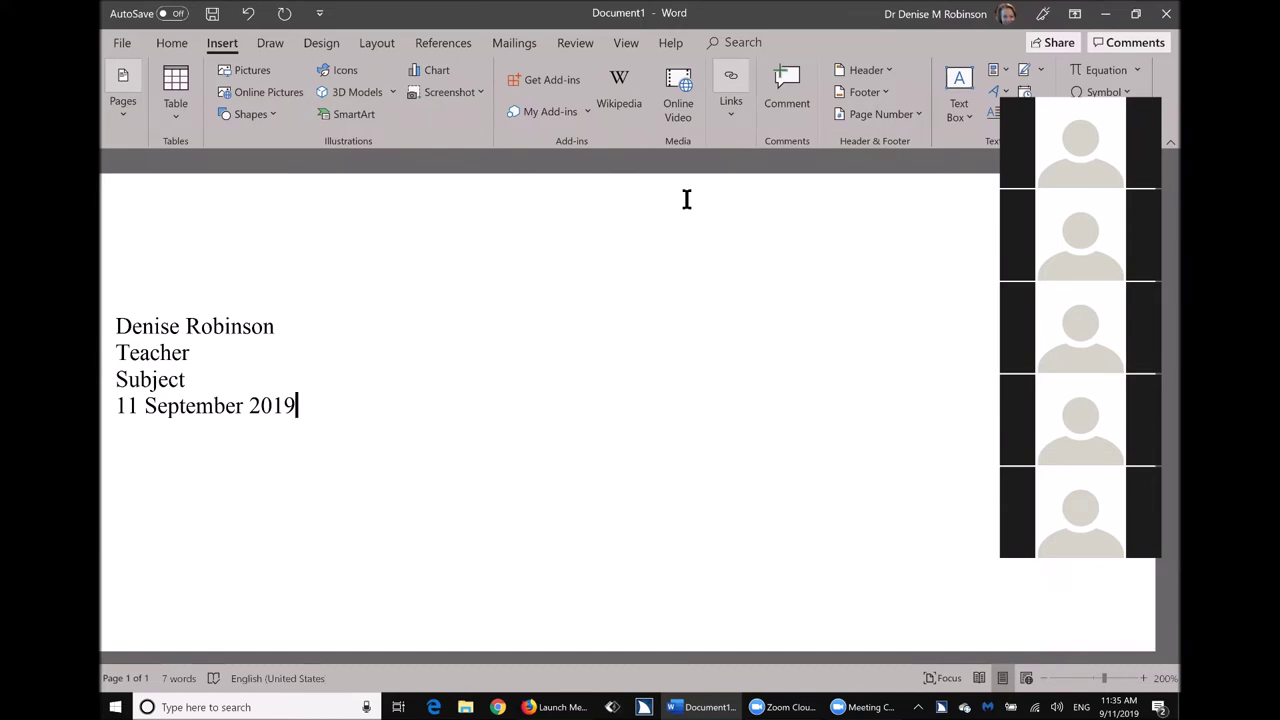
Double-space all four heading lines and add an empty line after the date.
{"action": "key", "text": "ctrl+a"}
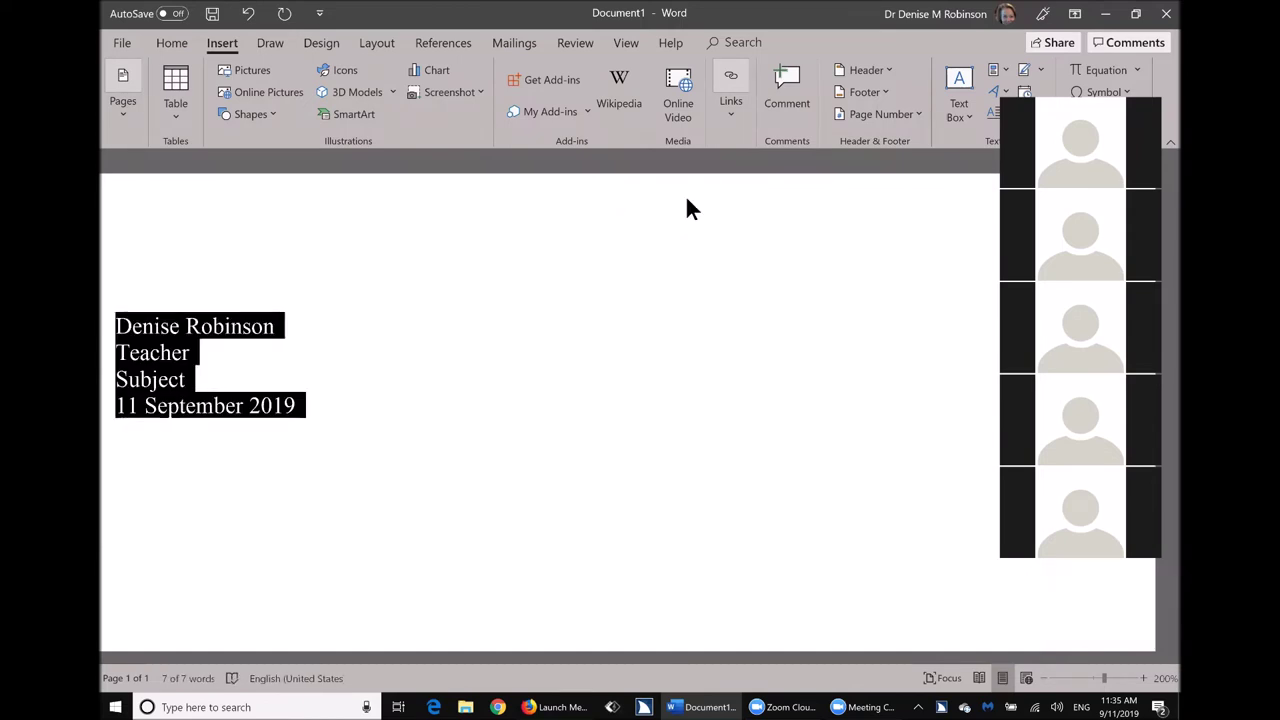
{"action": "key", "text": "ctrl+2"}
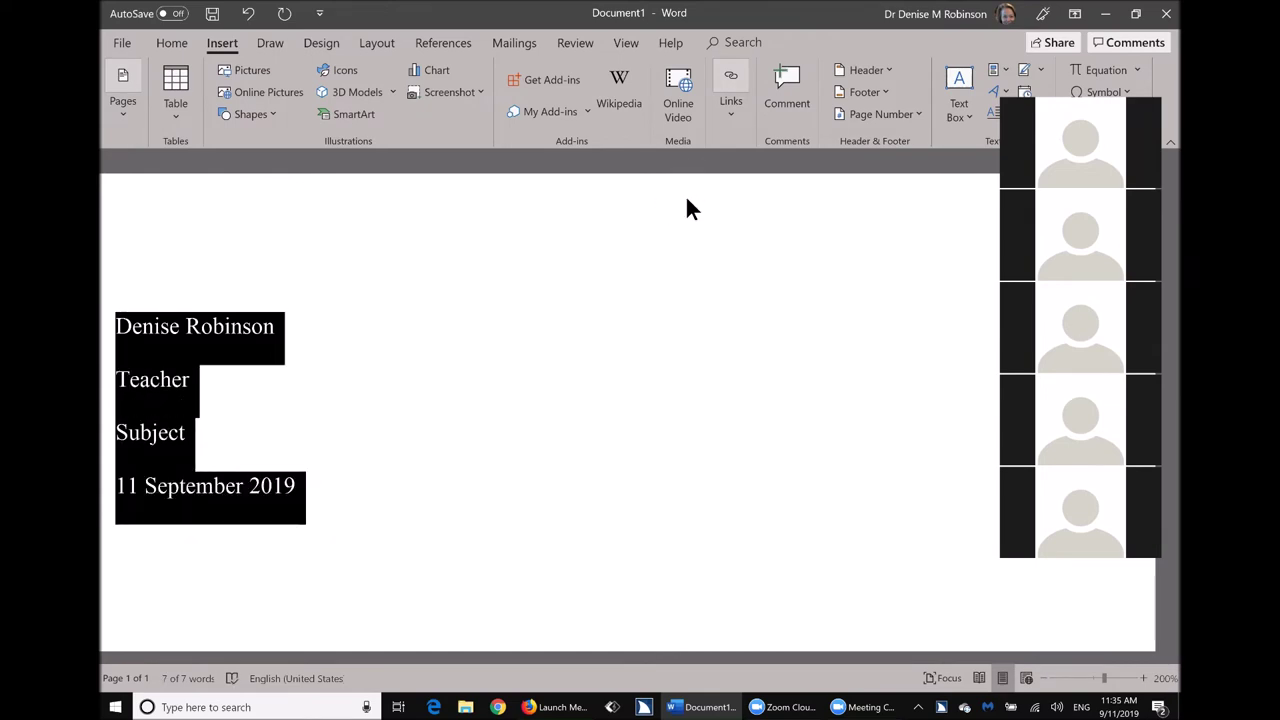
{"action": "key", "text": "Right"}
{"action": "key", "text": "Return"}
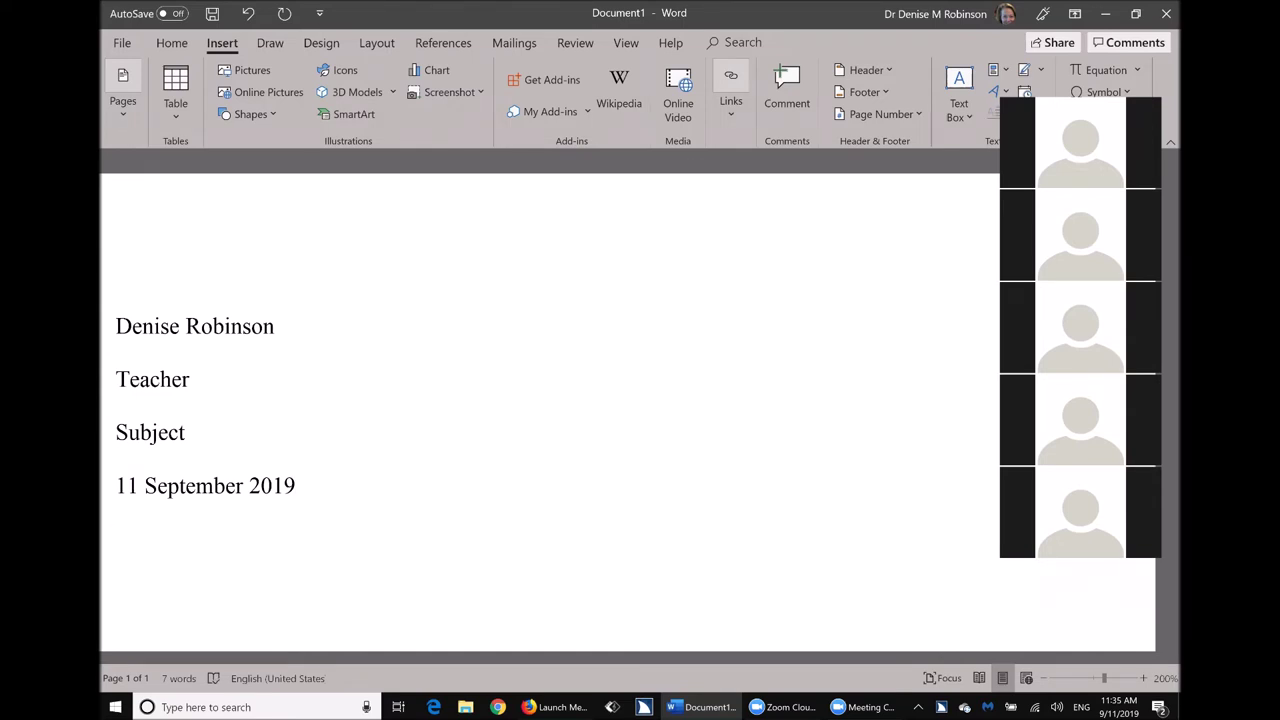
Add a centred 'Title' line below the date, with a left-aligned empty line after it.
{"action": "key", "text": "ctrl+e"}
{"action": "type", "text": "Title"}
{"action": "key", "text": "Return"}
{"action": "key", "text": "ctrl+l"}
Try right alignment on the empty line, remove the stray text, restore left alignment, and return to the top.
{"action": "key", "text": "ctrl+r"}
{"action": "type", "text": "ight"}
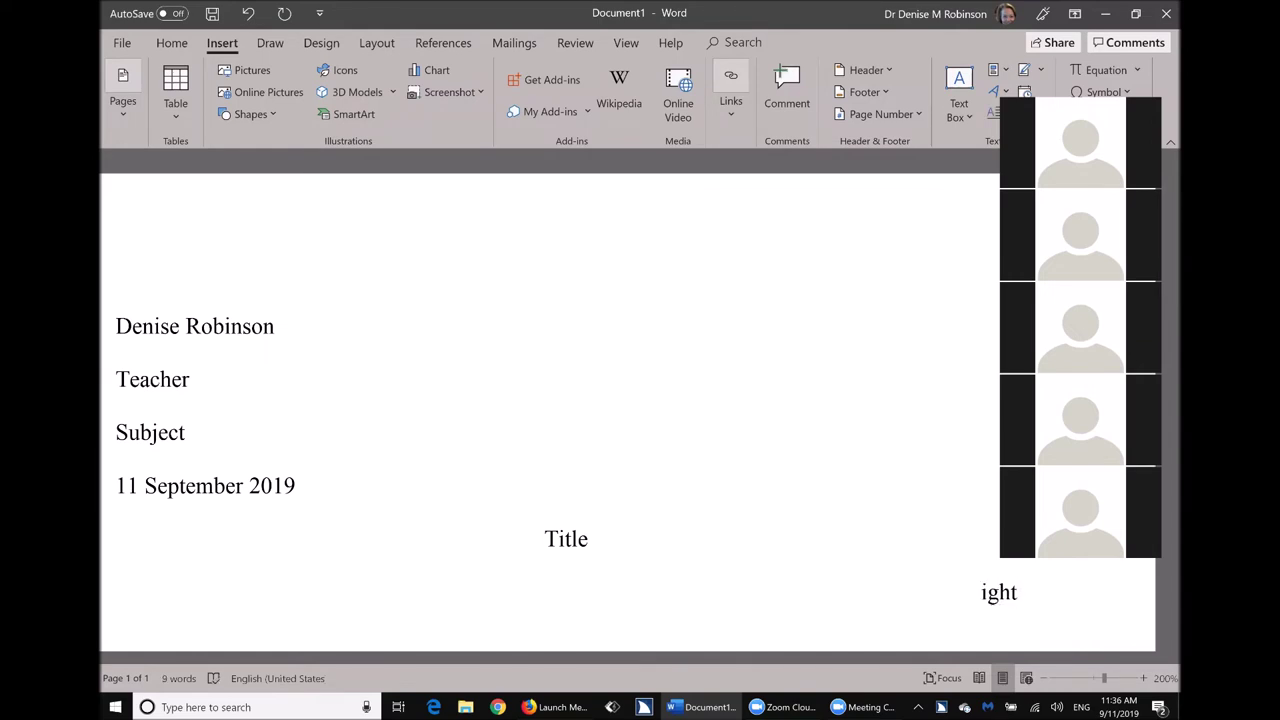
{"action": "key", "text": "BackSpace"}
{"action": "key", "text": "BackSpace"}
{"action": "key", "text": "BackSpace"}
{"action": "key", "text": "BackSpace"}
{"action": "key", "text": "ctrl+l"}
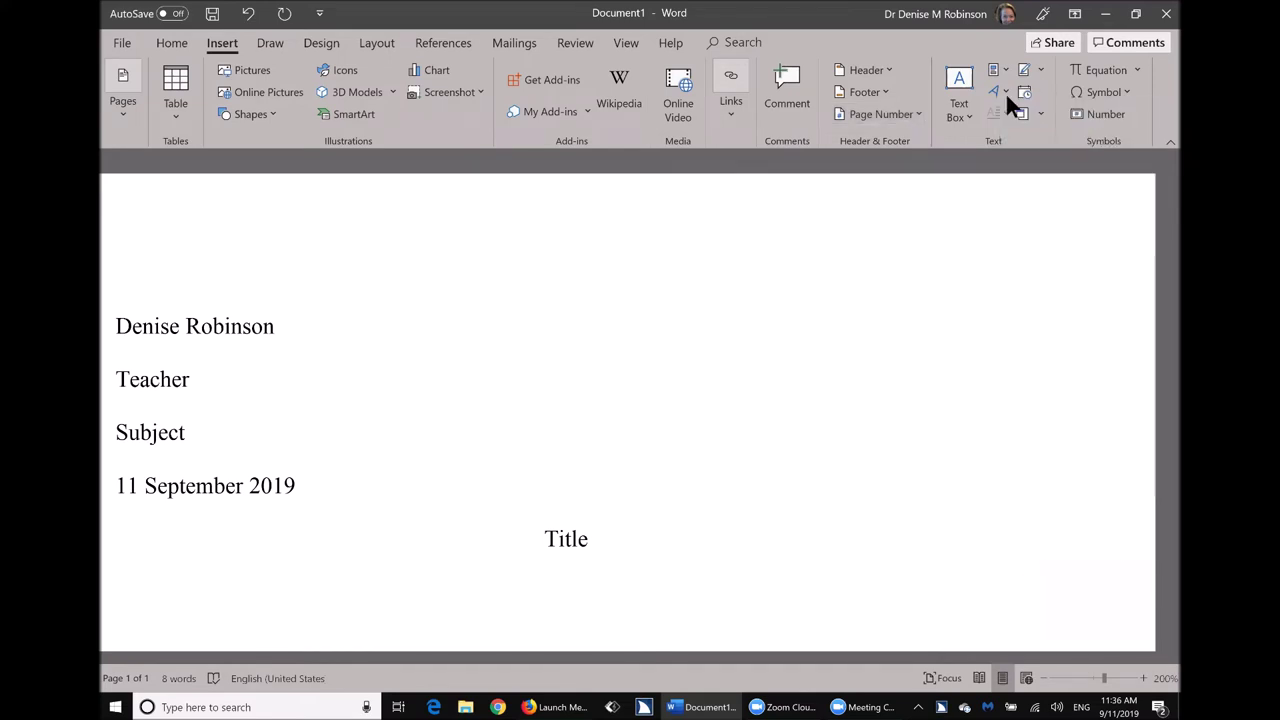
{"action": "key", "text": "ctrl+Home"}
{"action": "key", "text": "End"}
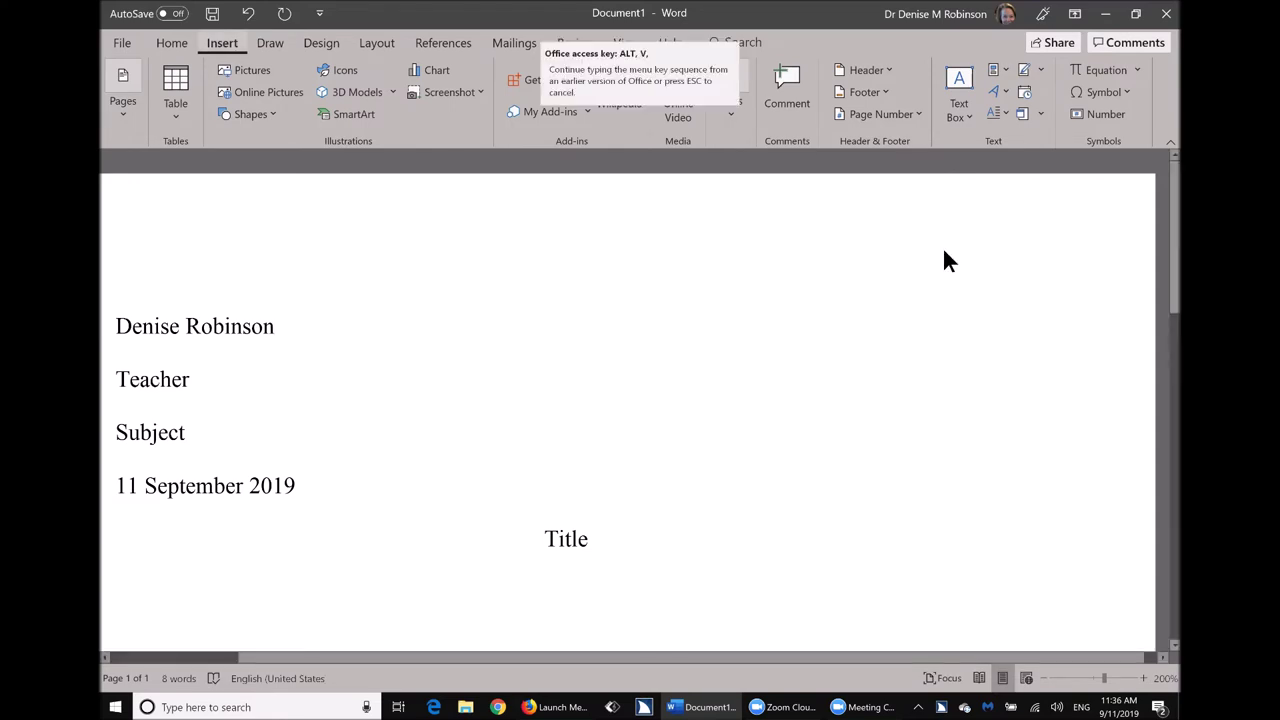
Type the author's surname at the right side of the page header.
{"action": "double_click", "coordinate": [944, 251]}
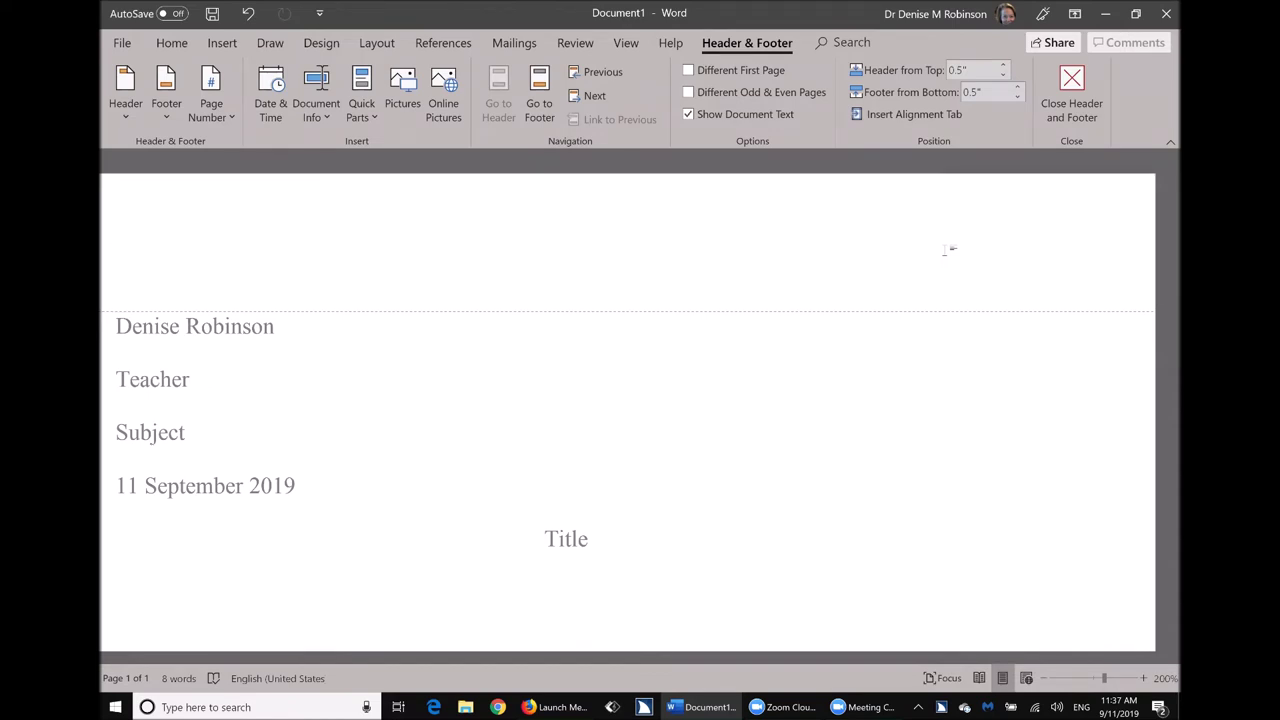
{"action": "double_click", "coordinate": [950, 250]}
{"action": "type", "text": "Robinson"}
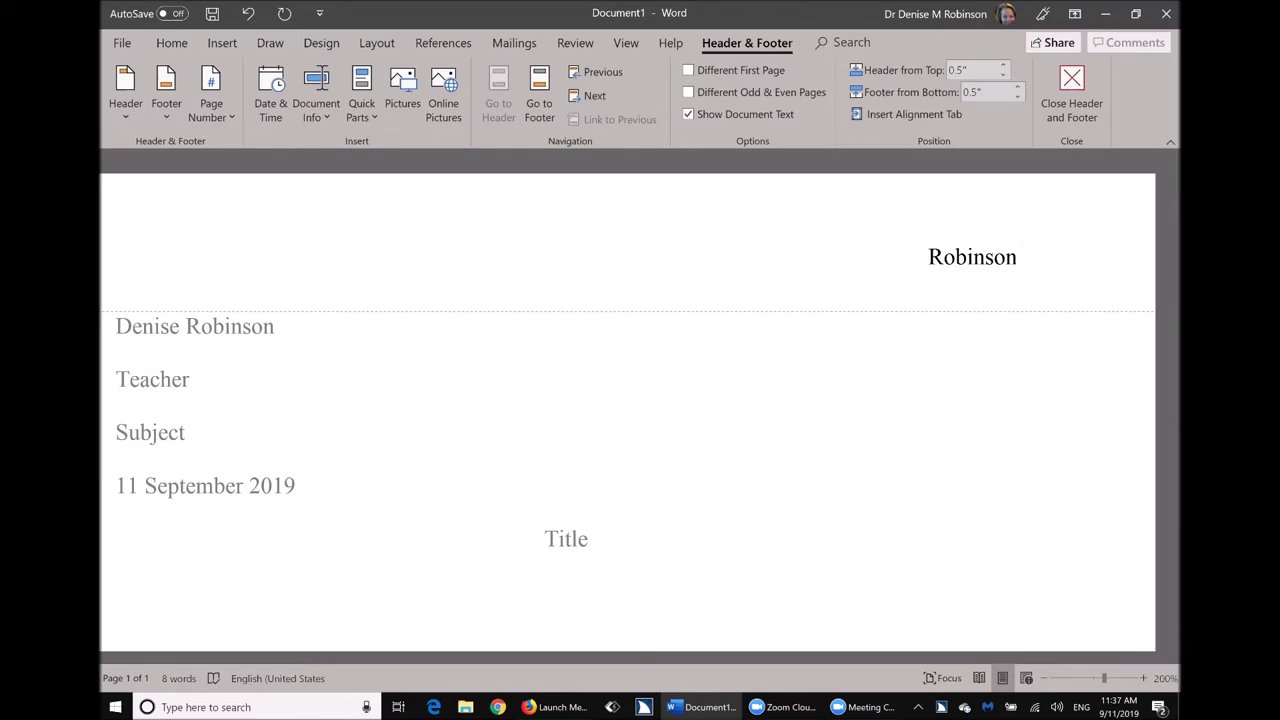
{"action": "key", "text": "alt+i"}
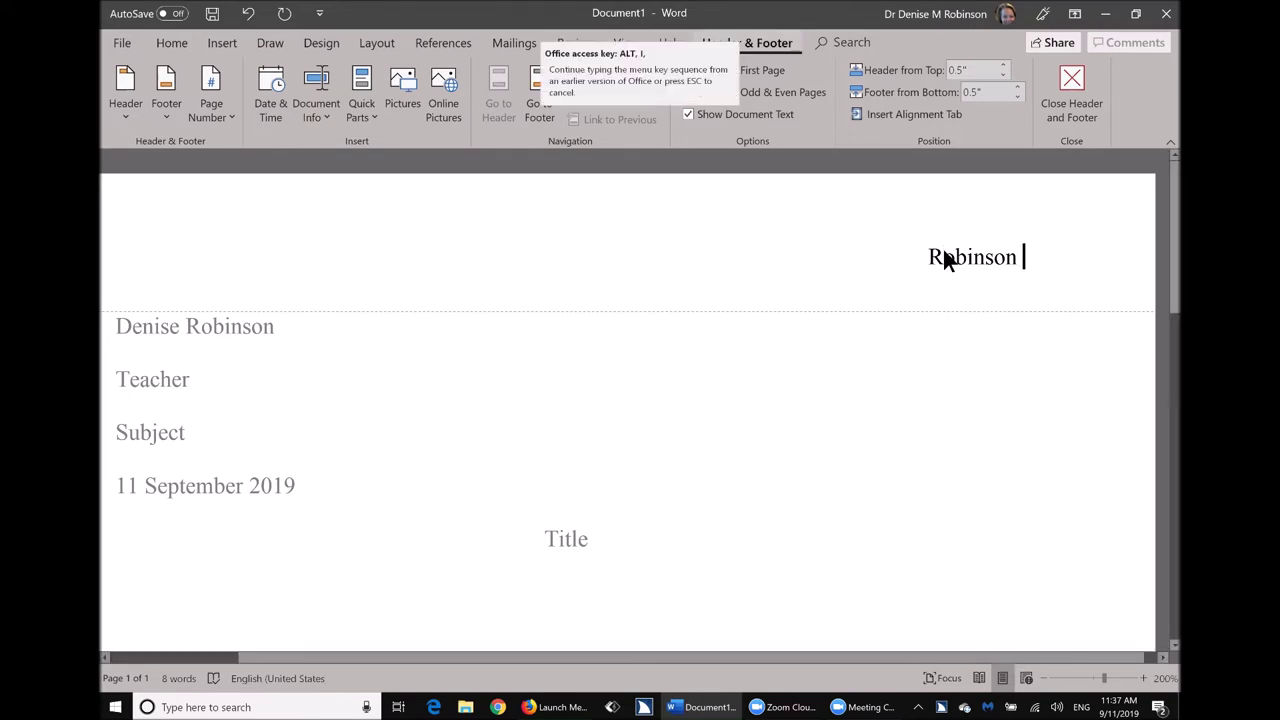
Add a top-of-page, right-aligned page number after the surname, then close the header.
{"action": "key", "text": "u"}
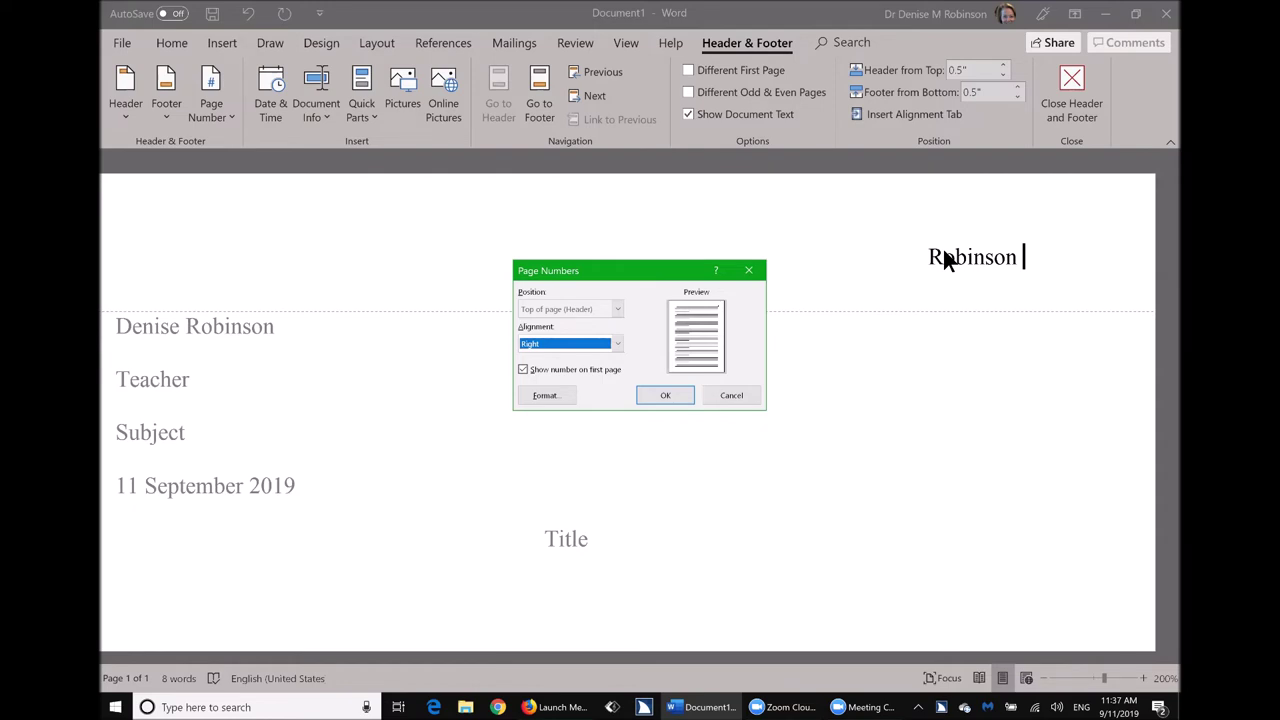
{"action": "key", "text": "Return"}
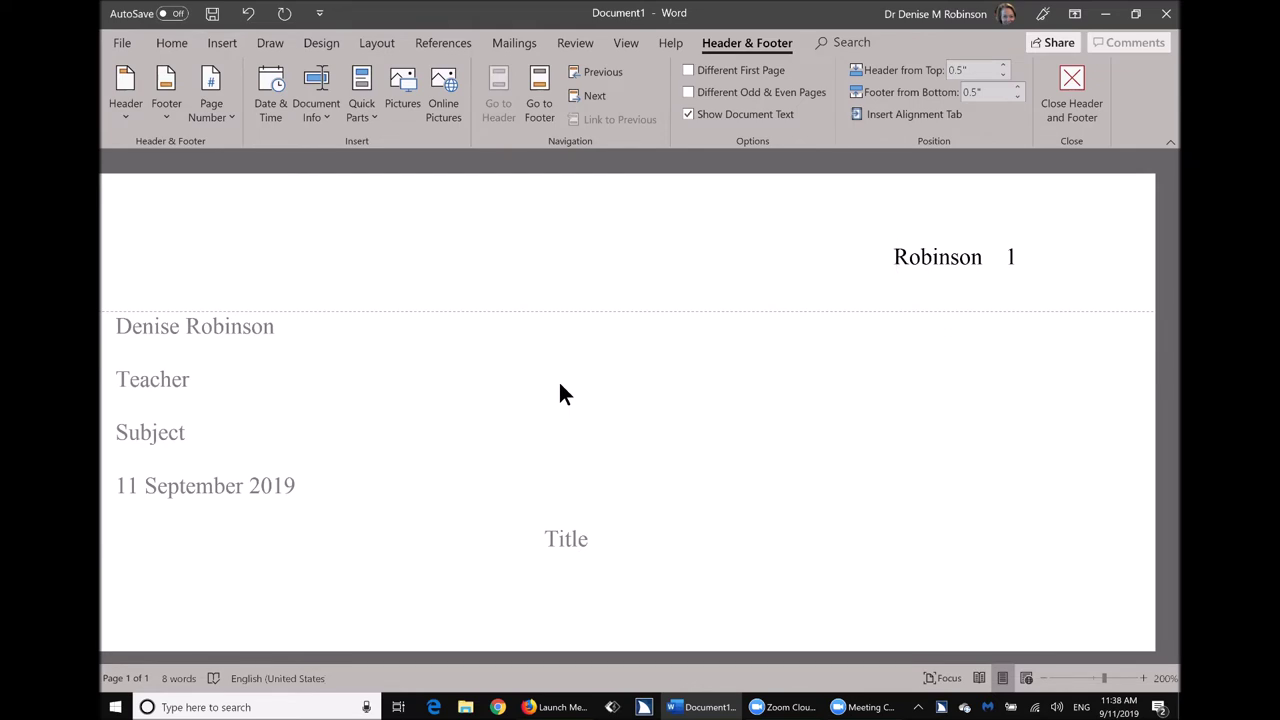
{"action": "key", "text": "Escape"}
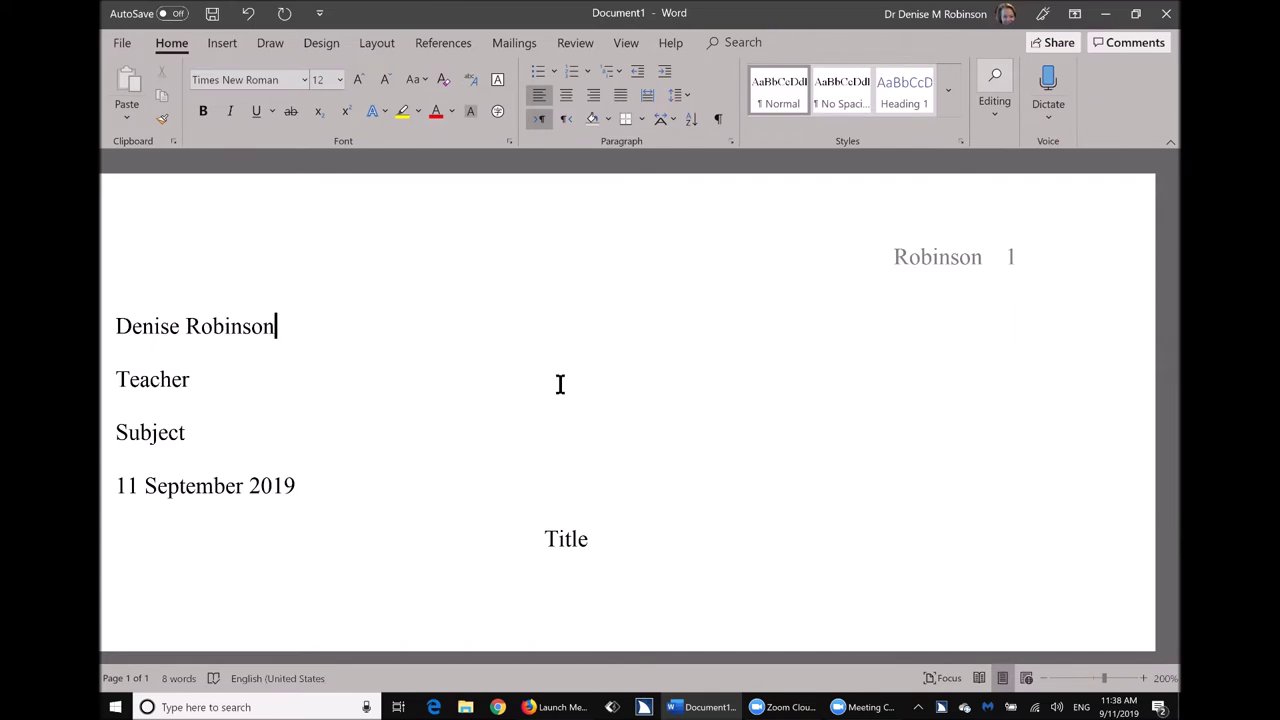
Insert a page break after Title to create page 2, then return to the top of page 1.
{"action": "key", "text": "ctrl+End"}
{"action": "key", "text": "ctrl+Return"}
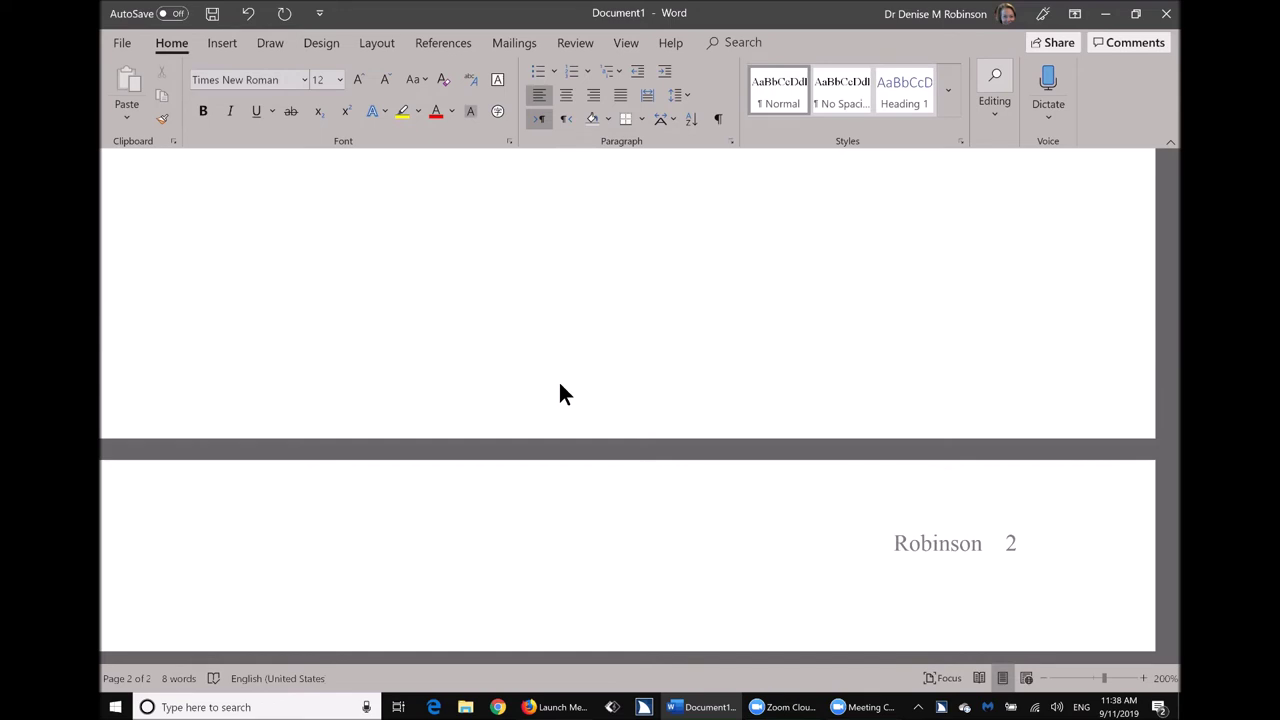
{"action": "key", "text": "ctrl+Home"}
{"action": "left_click", "coordinate": [560, 384]}
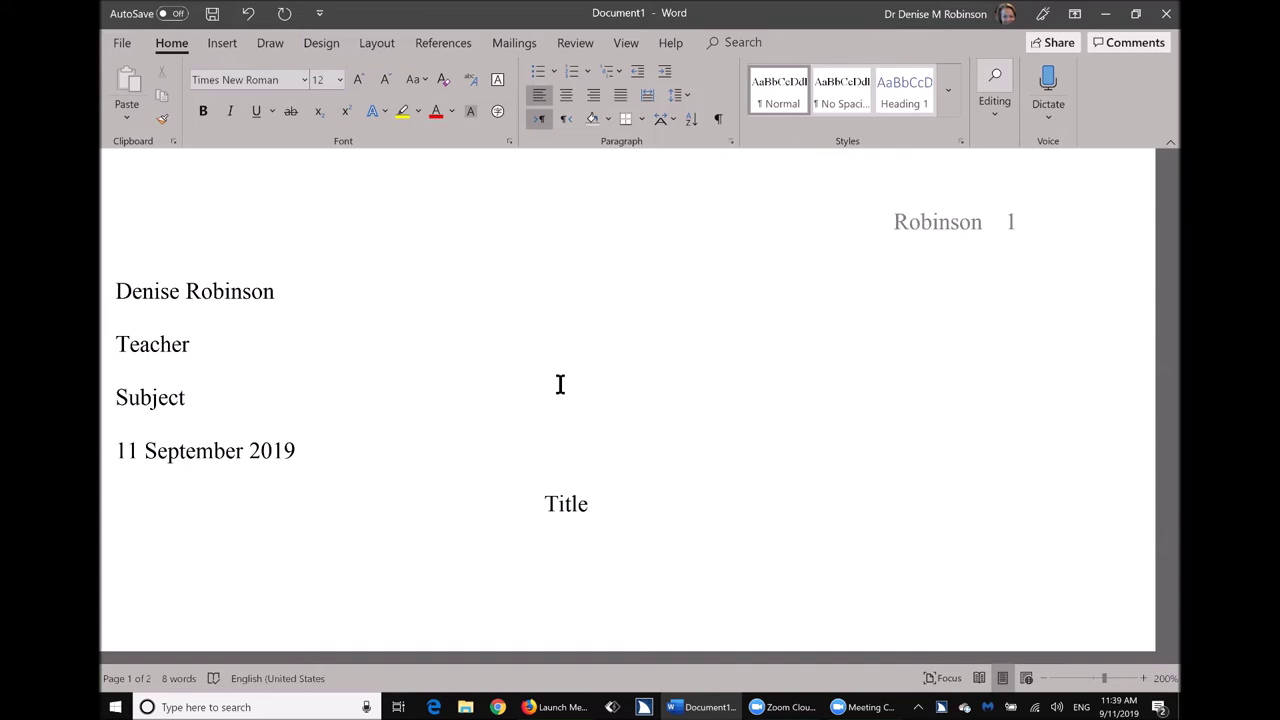
Save the document to the OneDrive Documents folder under the suggested name.
{"action": "key", "text": "ctrl+s"}
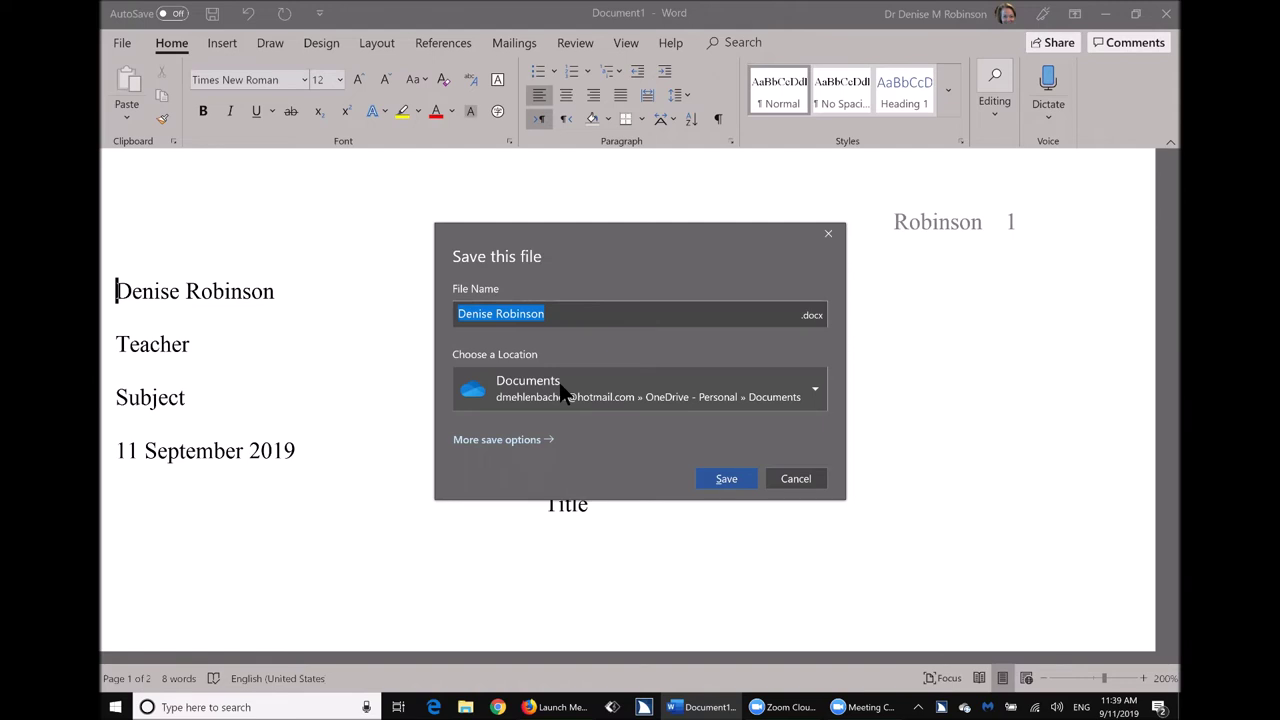
{"action": "key", "text": "Escape"}
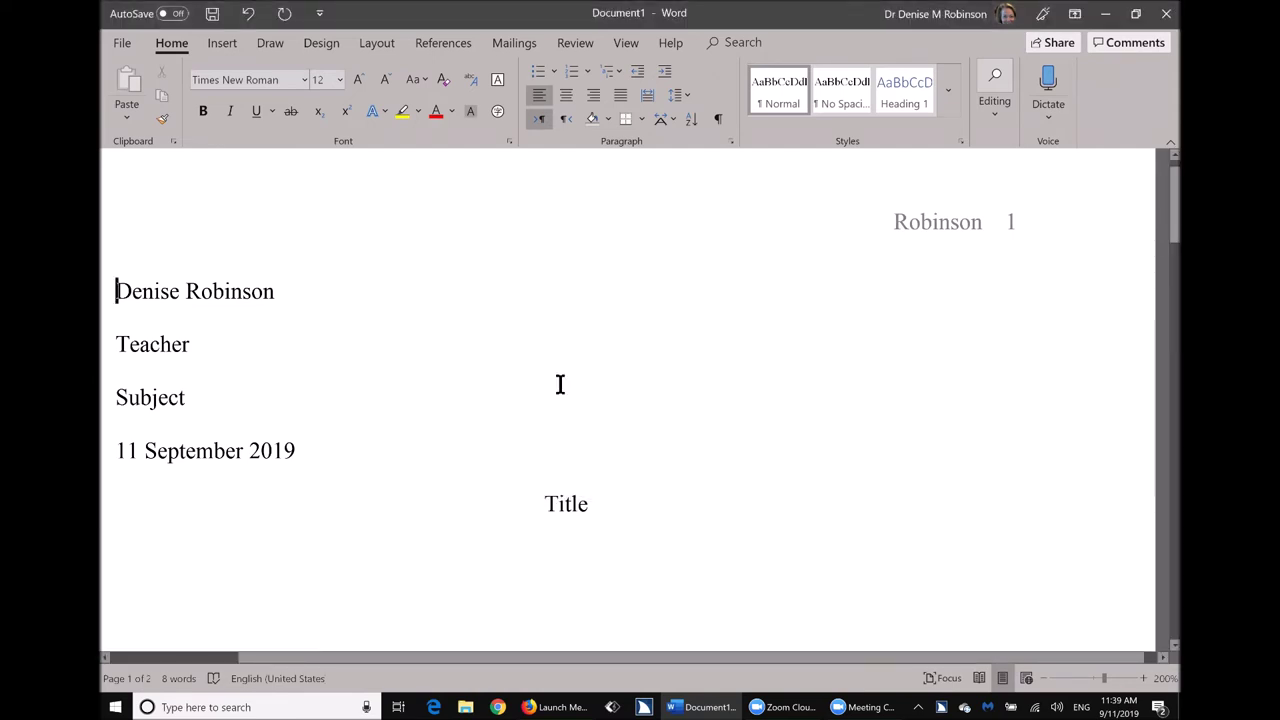
{"action": "scroll", "coordinate": [560, 385], "scroll_direction": "down", "scroll_amount": 5}
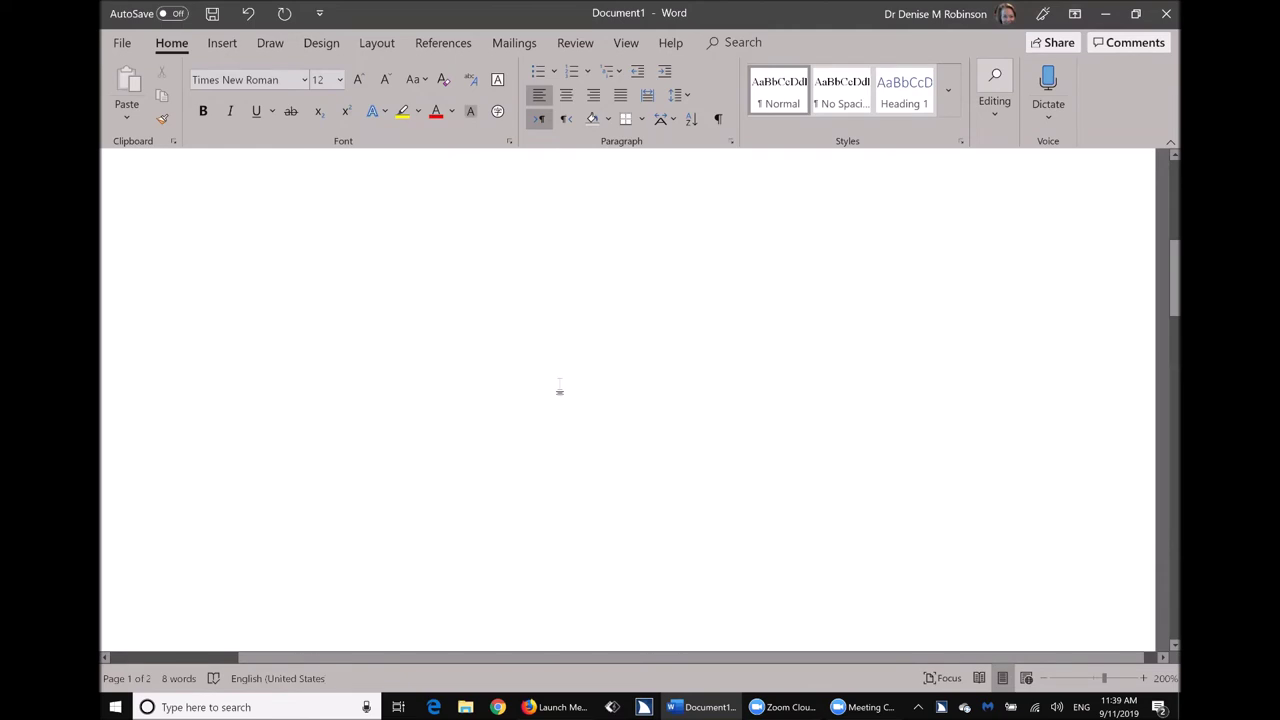
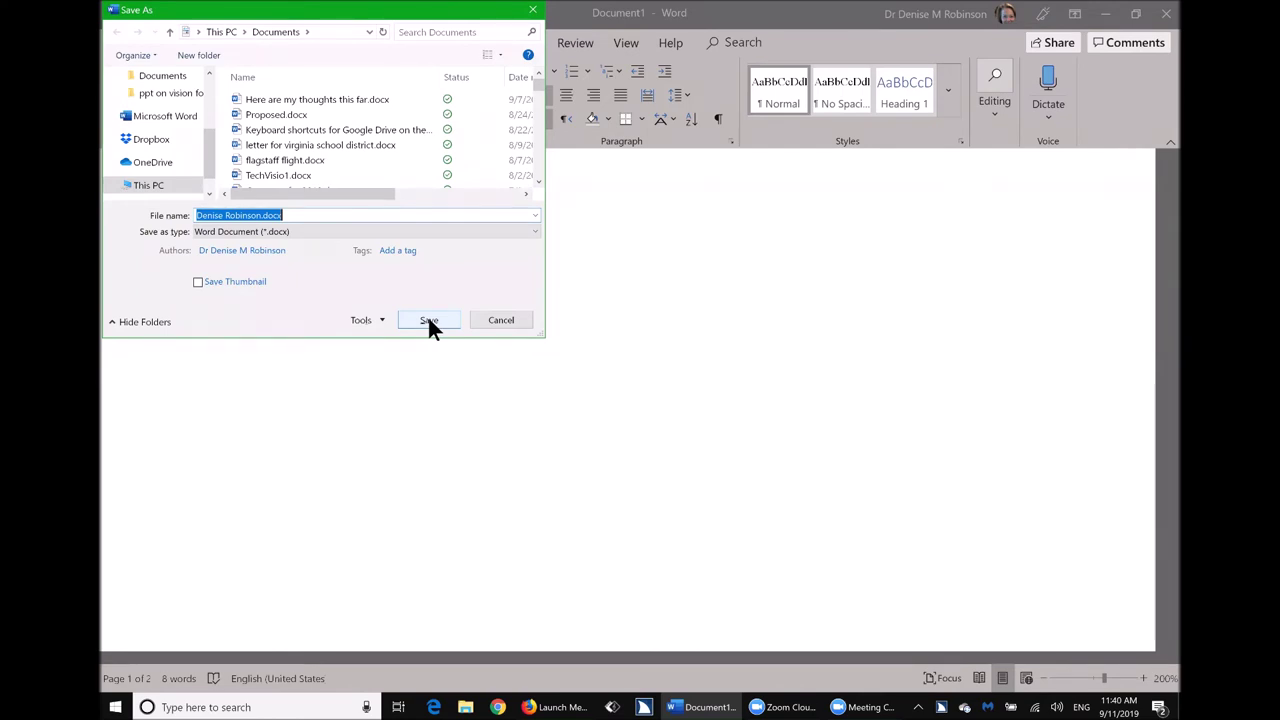
Point the Save As dialog at the Desktop folder via the address bar.
{"action": "key", "text": "alt+d"}
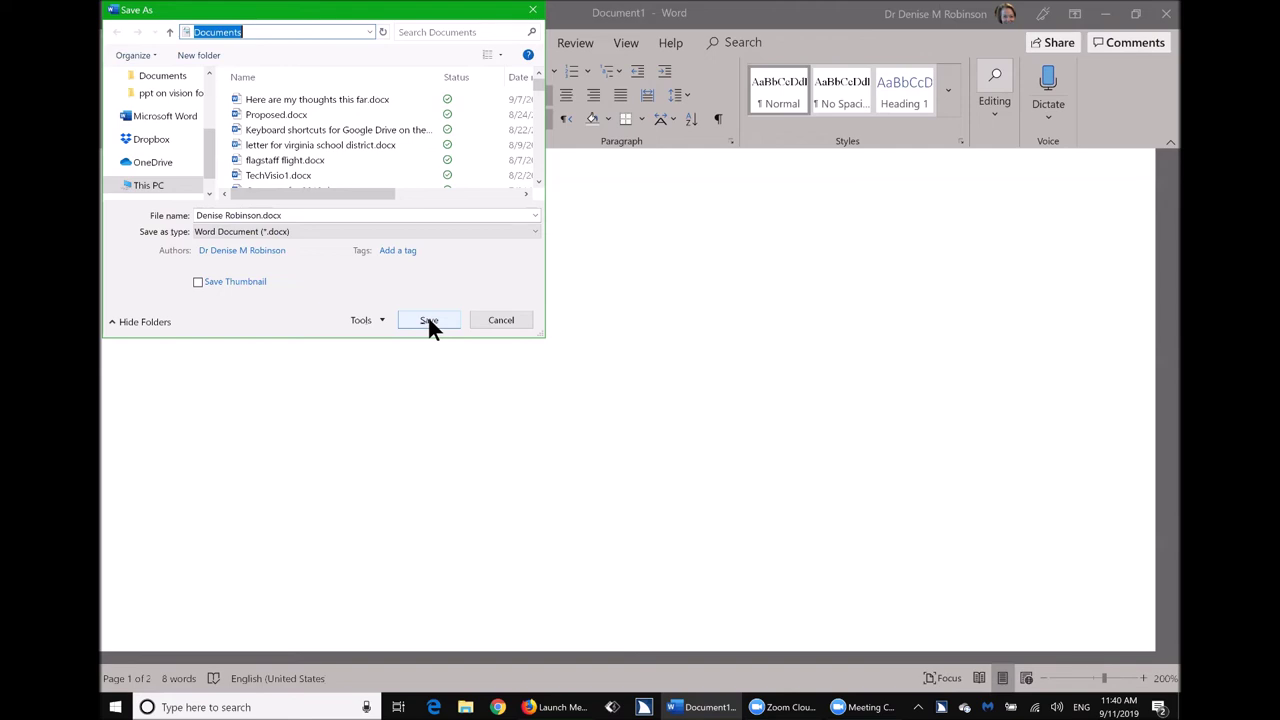
{"action": "type", "text": "de"}
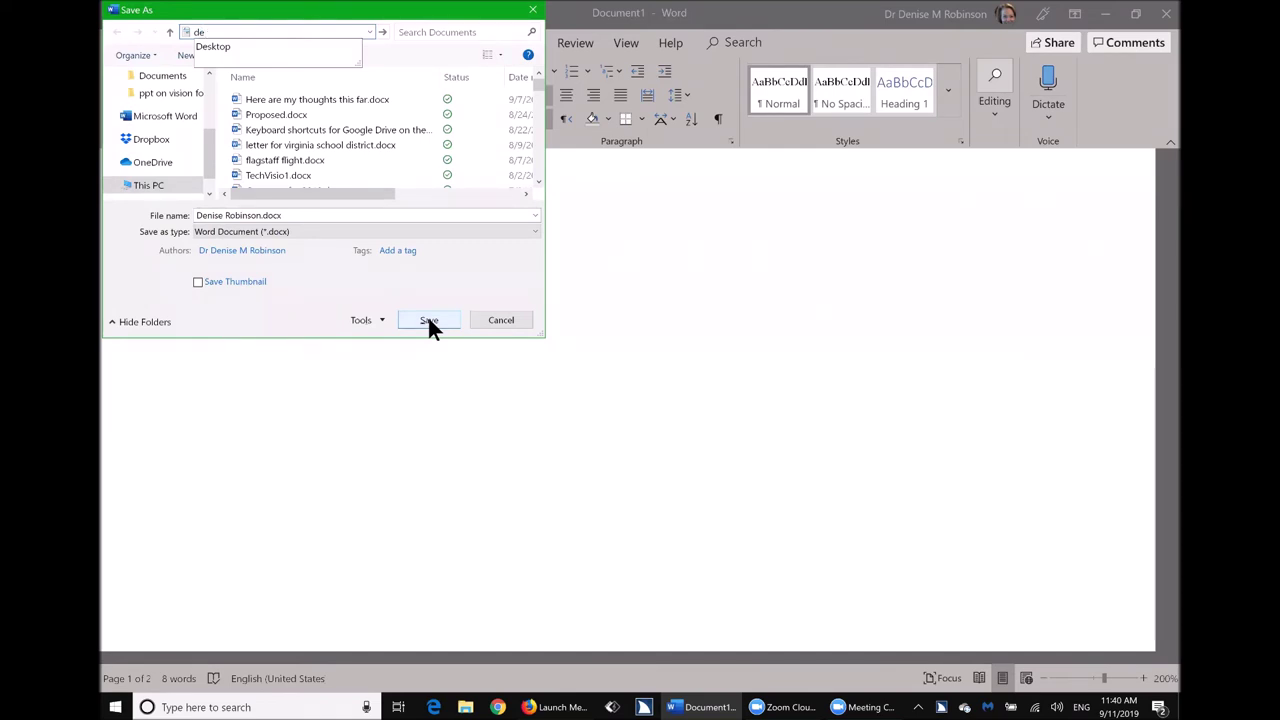
{"action": "key", "text": "Down"}
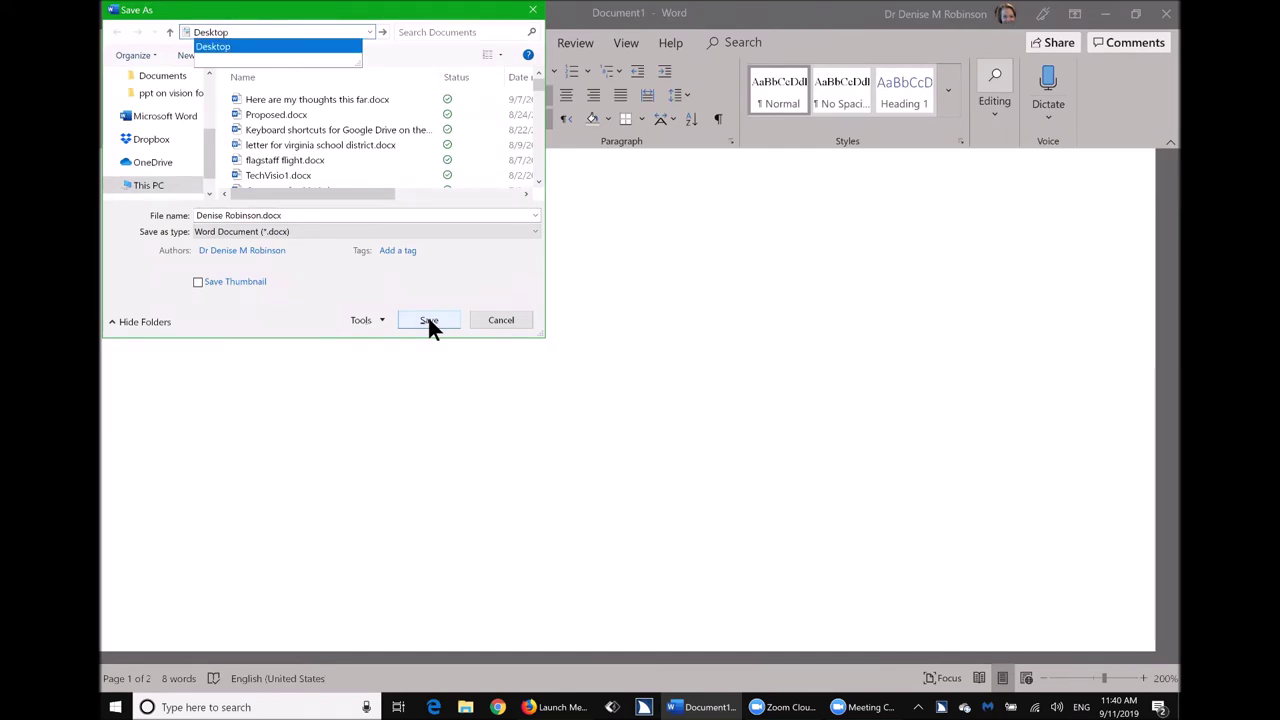
{"action": "key", "text": "Return"}
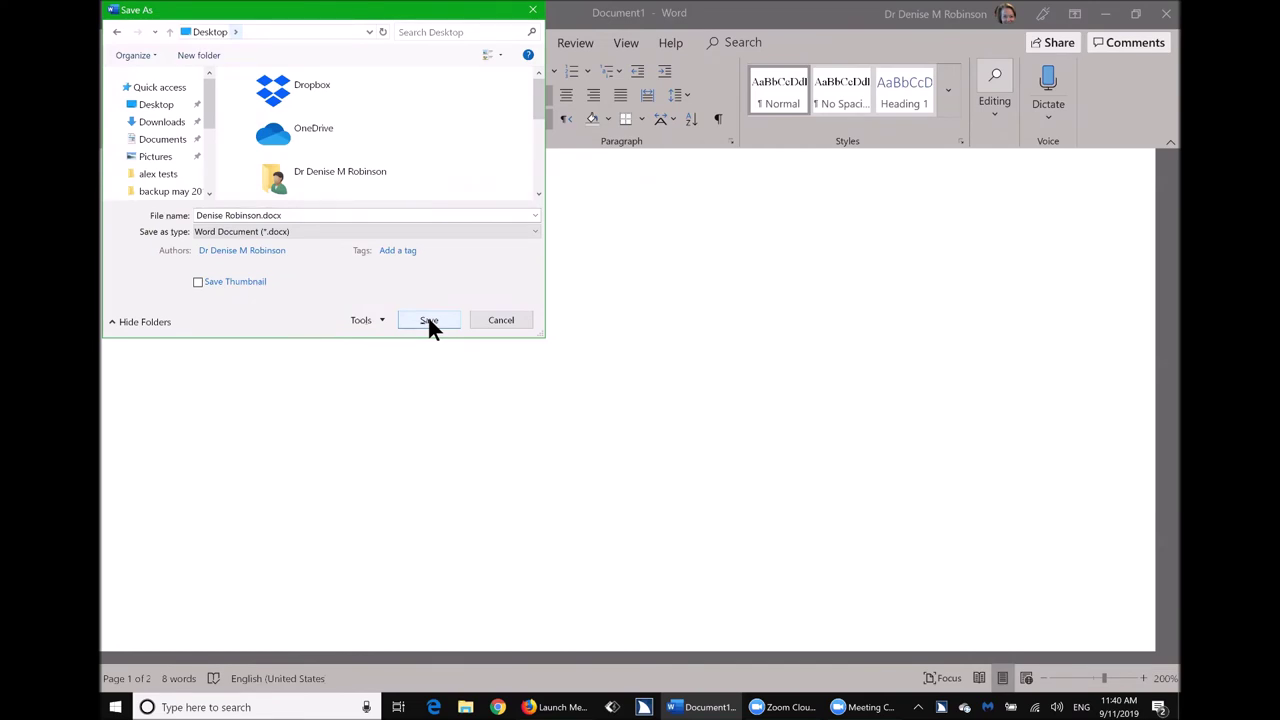
Name the file 'first doc' and save it to the Desktop.
{"action": "key", "text": "alt+n"}
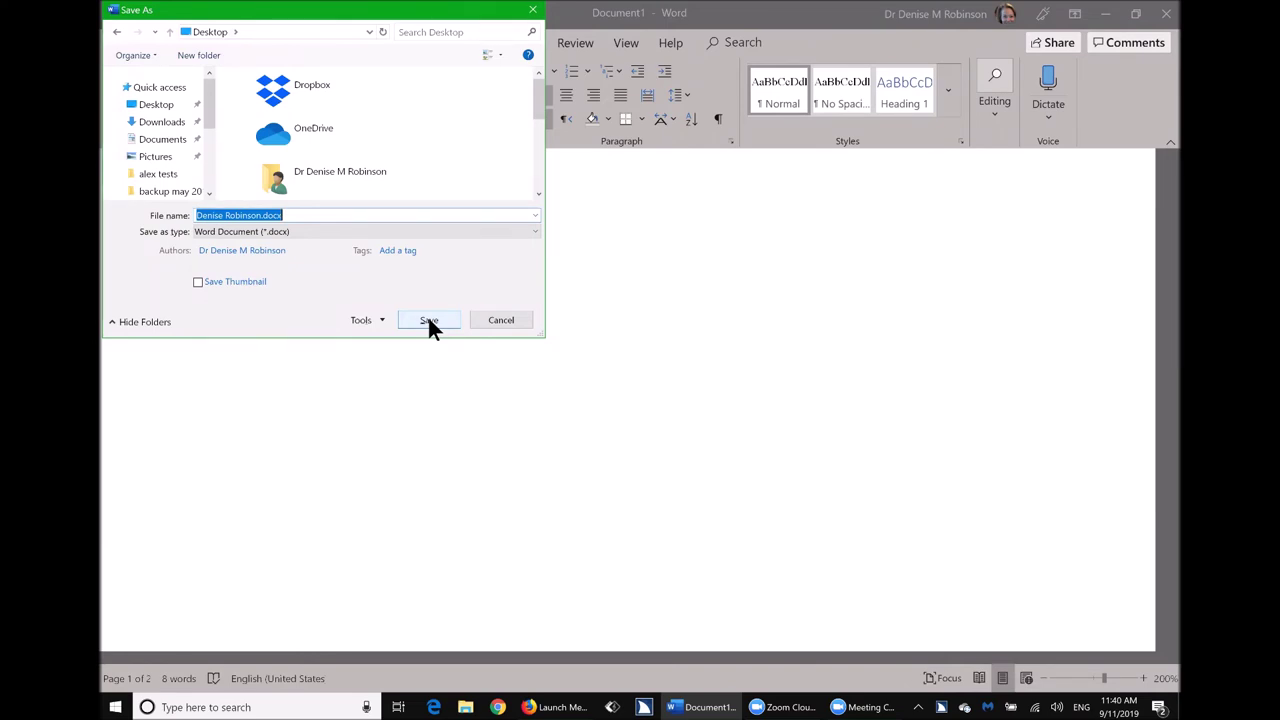
{"action": "type", "text": "first doc"}
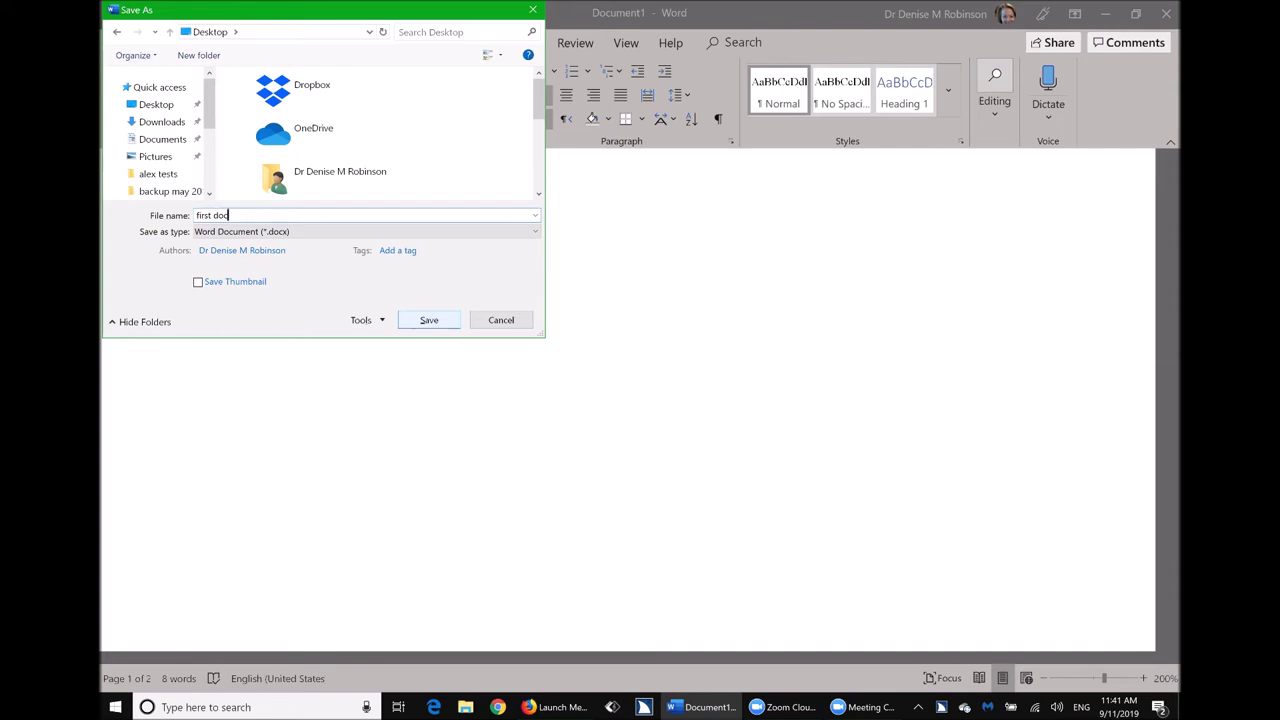
{"action": "key", "text": "Return"}
{"action": "left_click", "coordinate": [429, 320]}
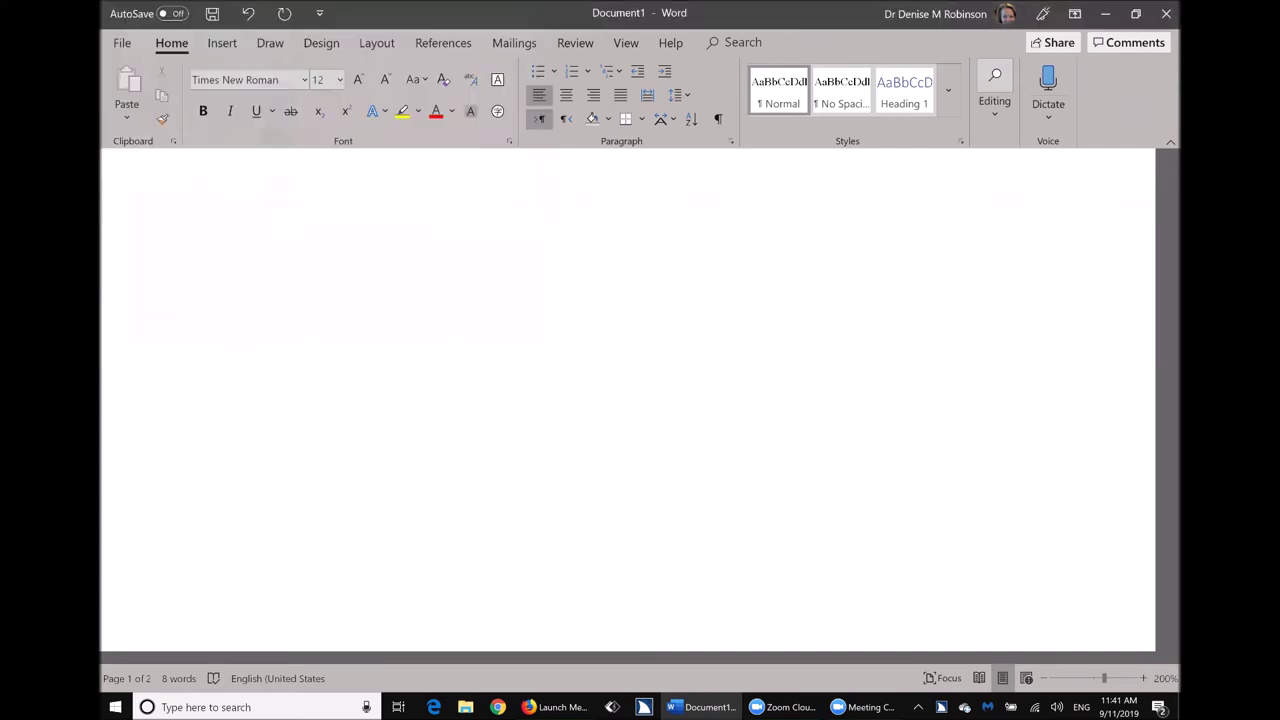
Reopen Save As and switch the location to the Documents folder.
{"action": "left_click", "coordinate": [431, 319]}
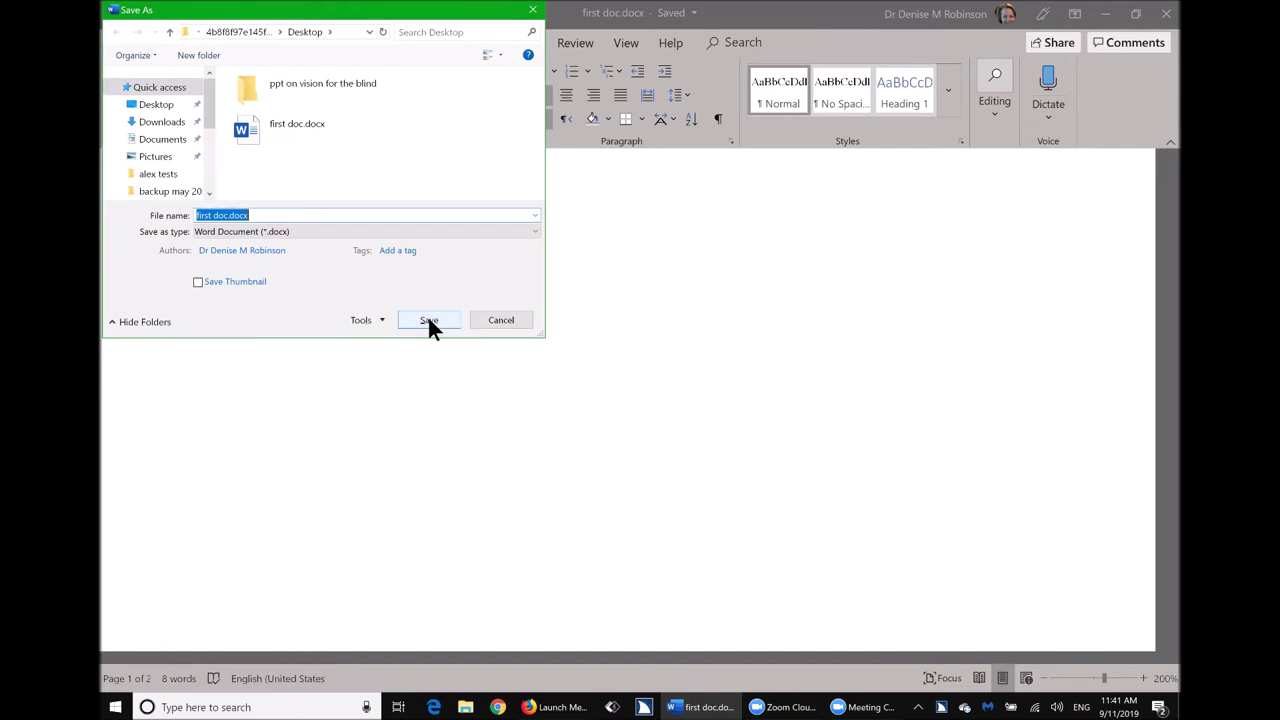
{"action": "key", "text": "alt+d"}
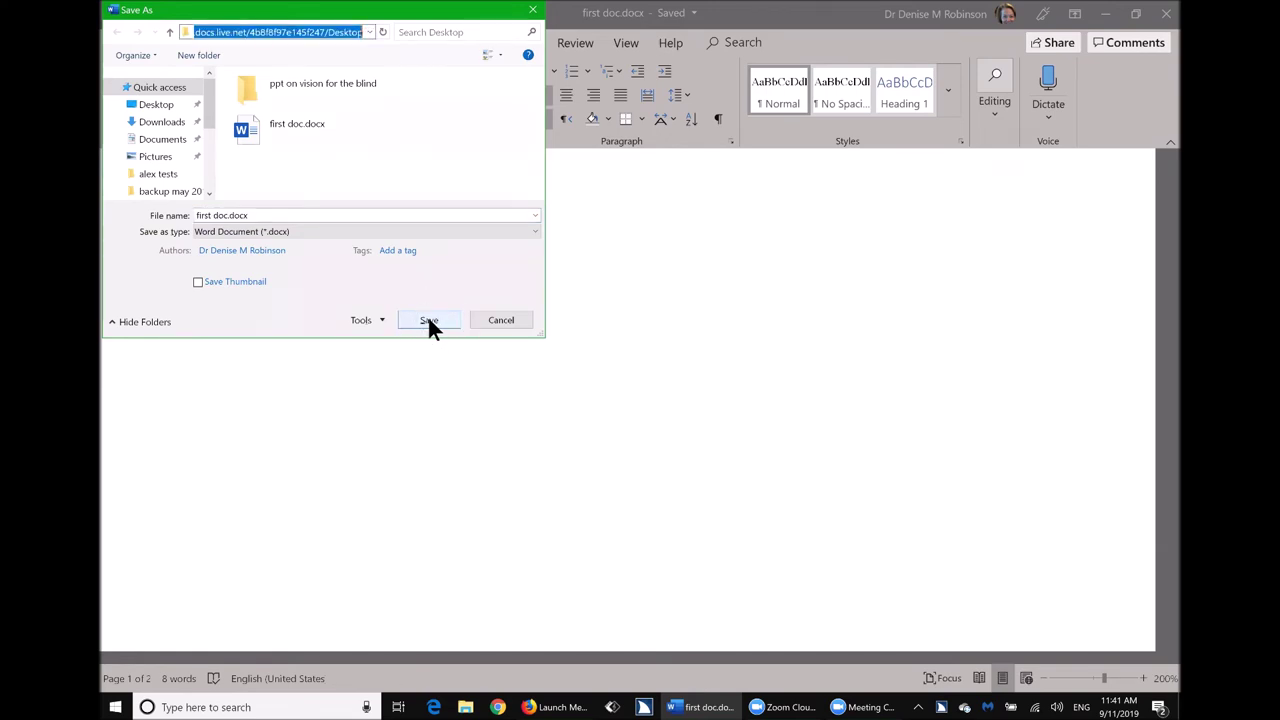
{"action": "type", "text": "doc"}
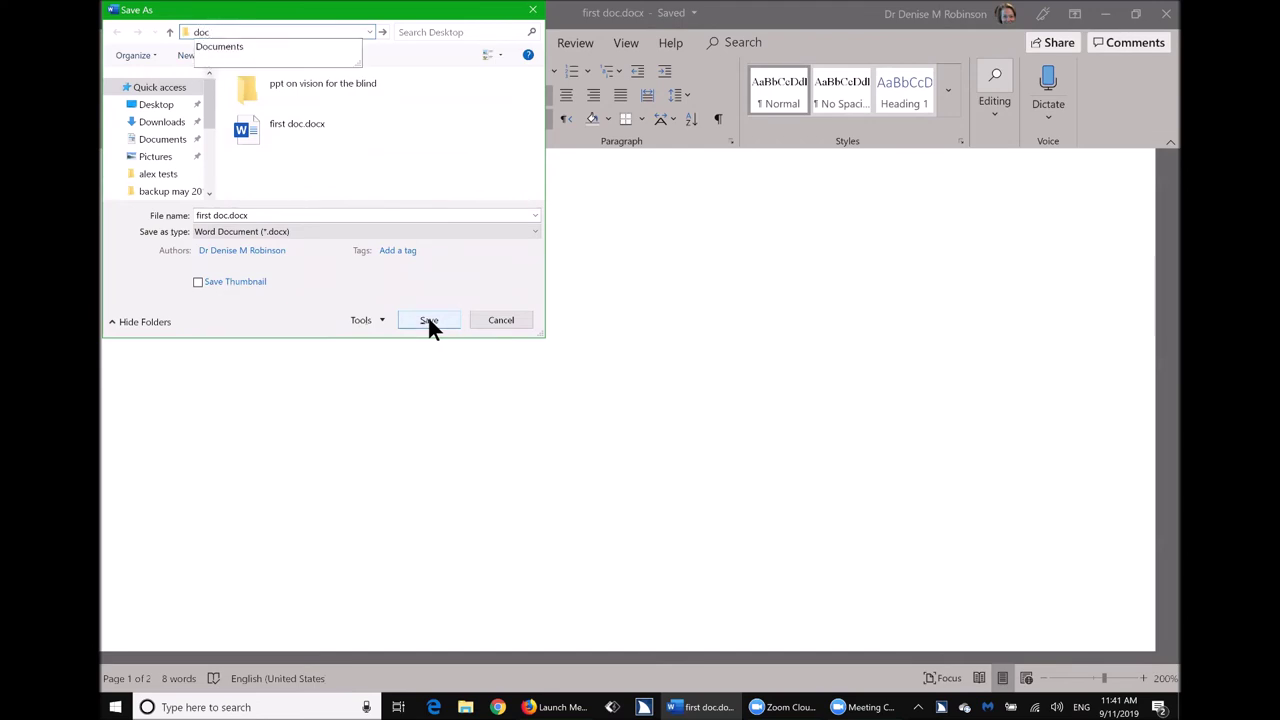
{"action": "key", "text": "Down"}
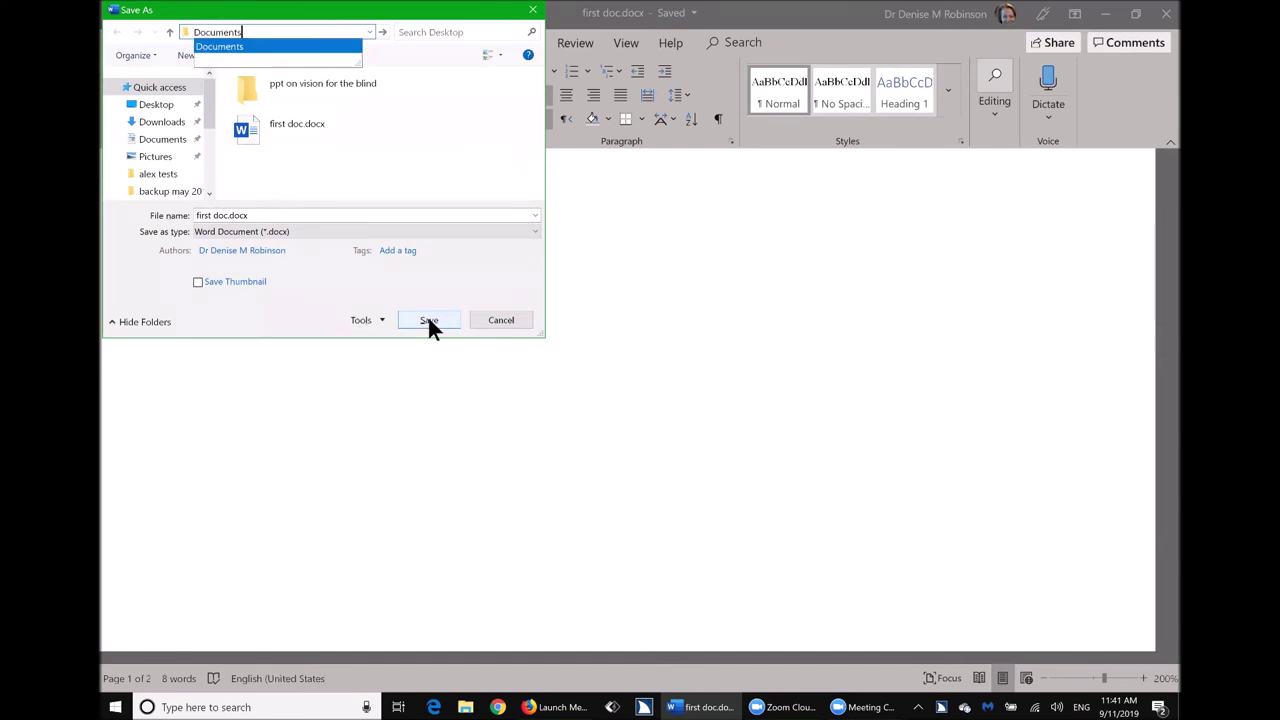
{"action": "key", "text": "Return"}
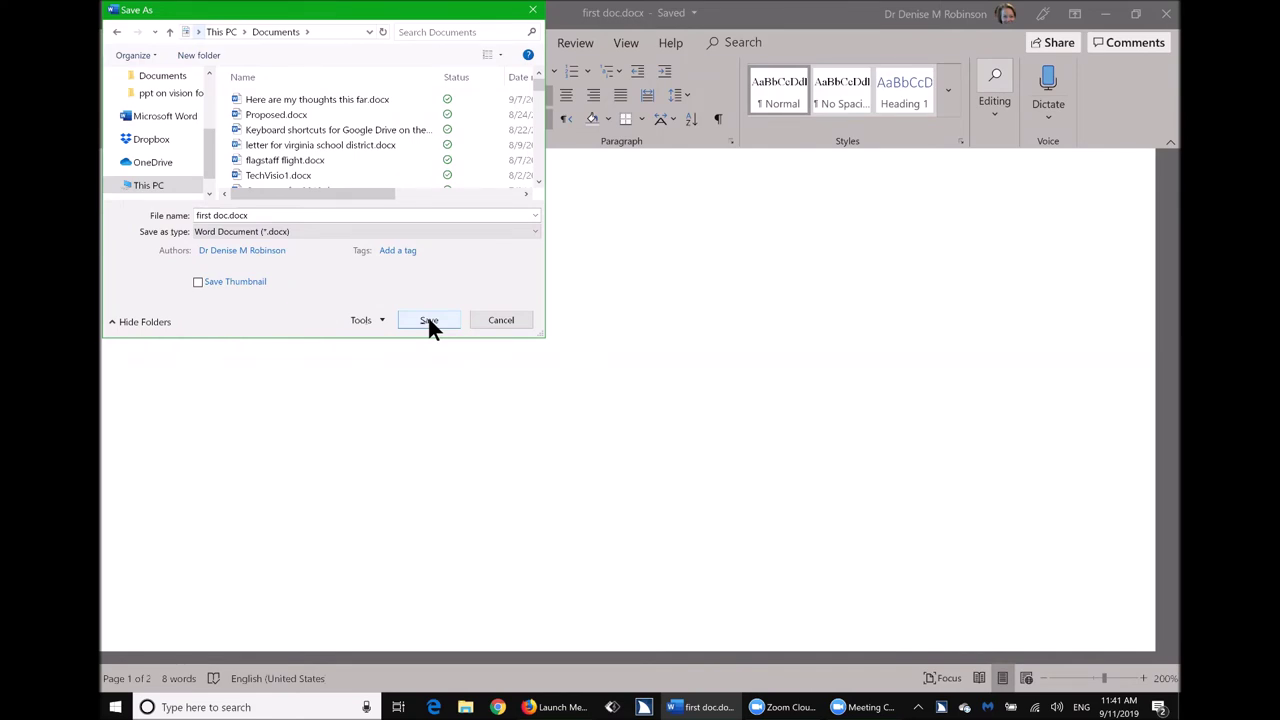
Replace the file name with 'another'.
{"action": "left_click", "coordinate": [428, 320]}
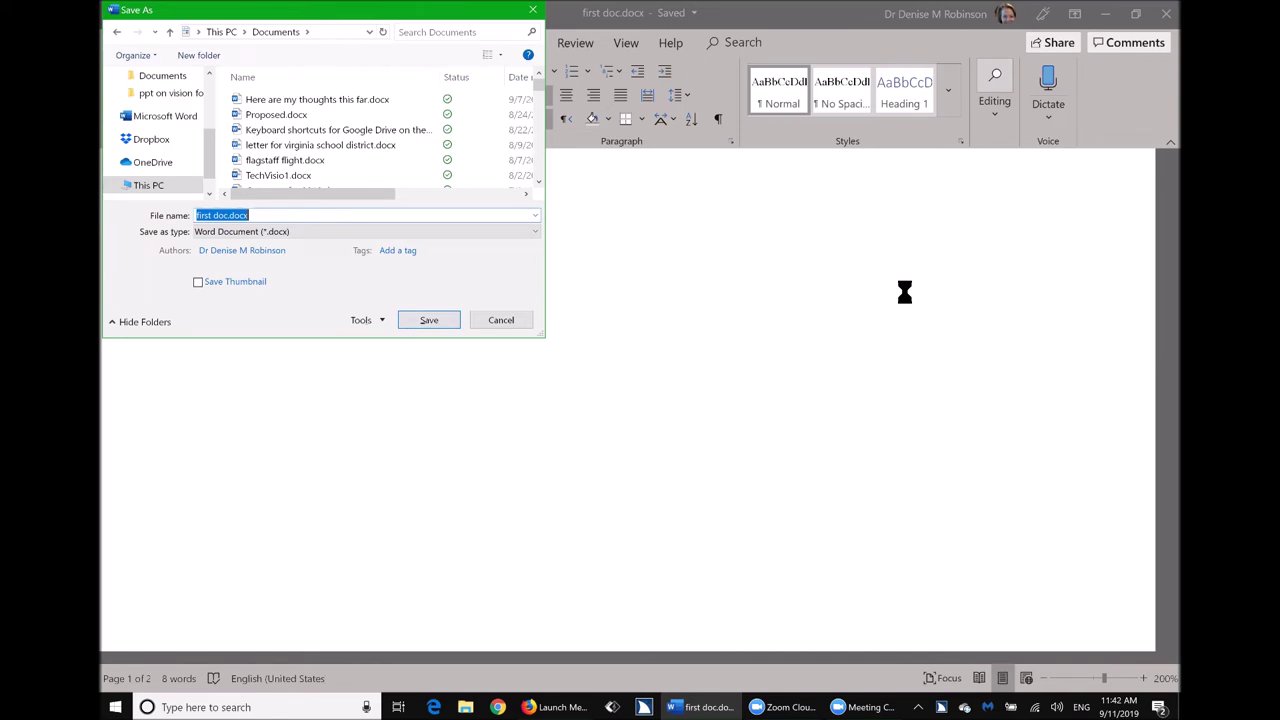
{"action": "left_click", "coordinate": [502, 218]}
{"action": "key", "text": "alt+d"}
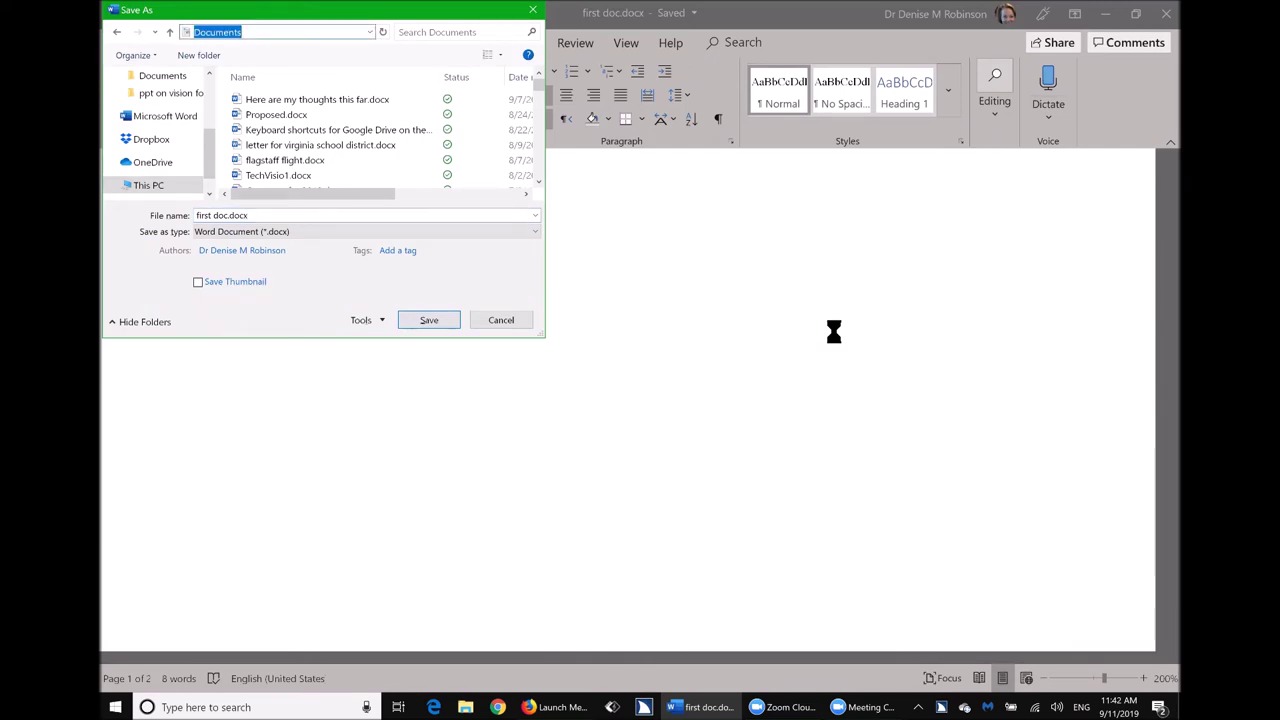
{"action": "key", "text": "Escape"}
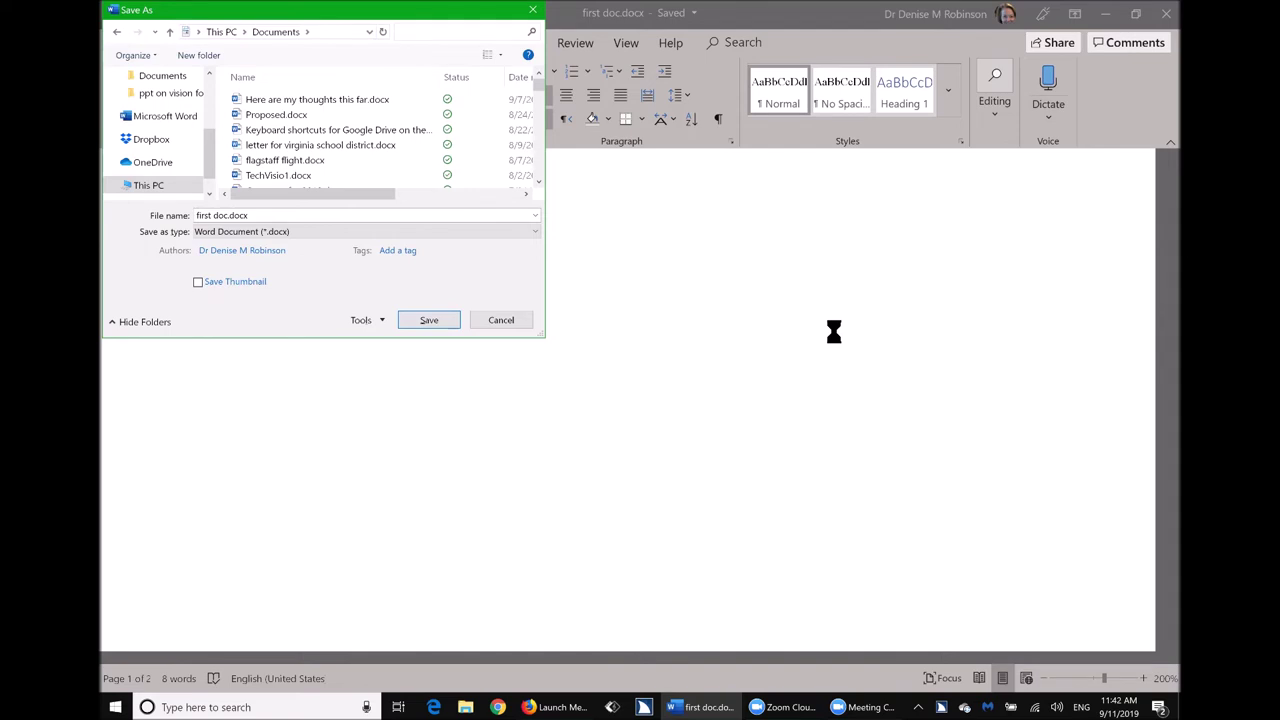
{"action": "key", "text": "alt+n"}
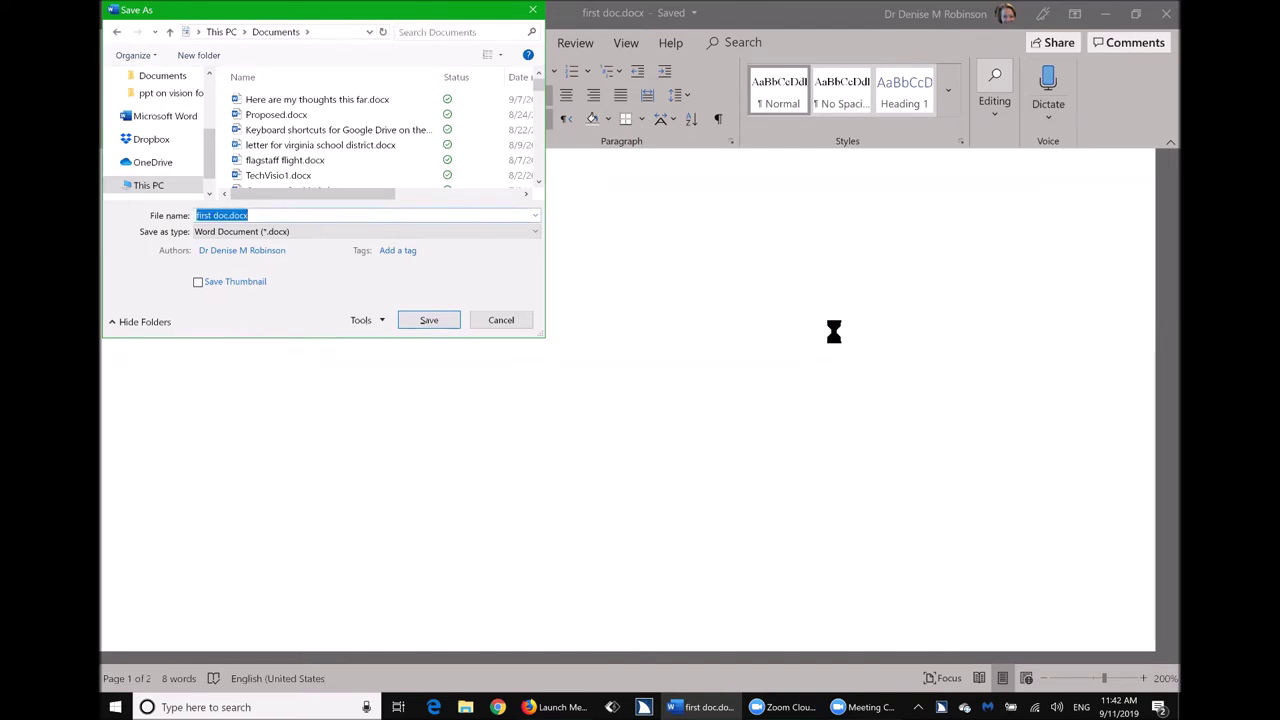
{"action": "type", "text": "another"}
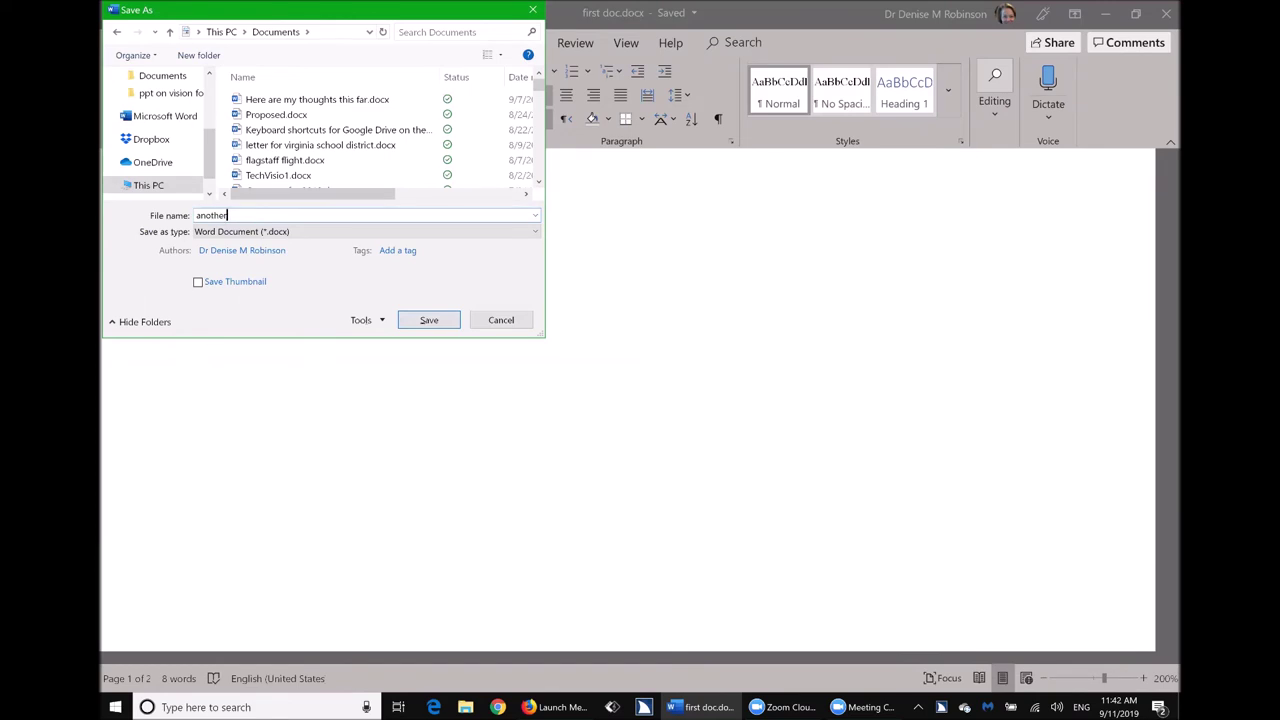
Save the file as another.docx, then search the Start menu for 'another'.
{"action": "key", "text": "Return"}
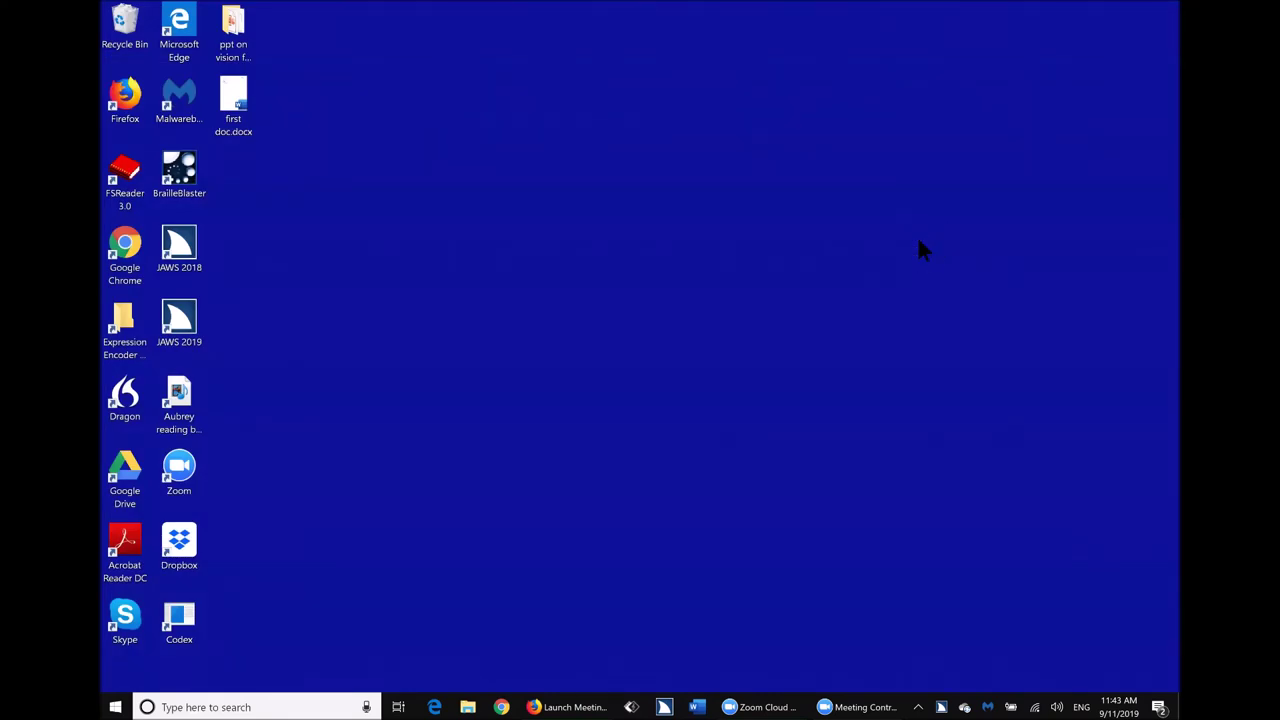
{"action": "key", "text": "super"}
{"action": "type", "text": "another"}
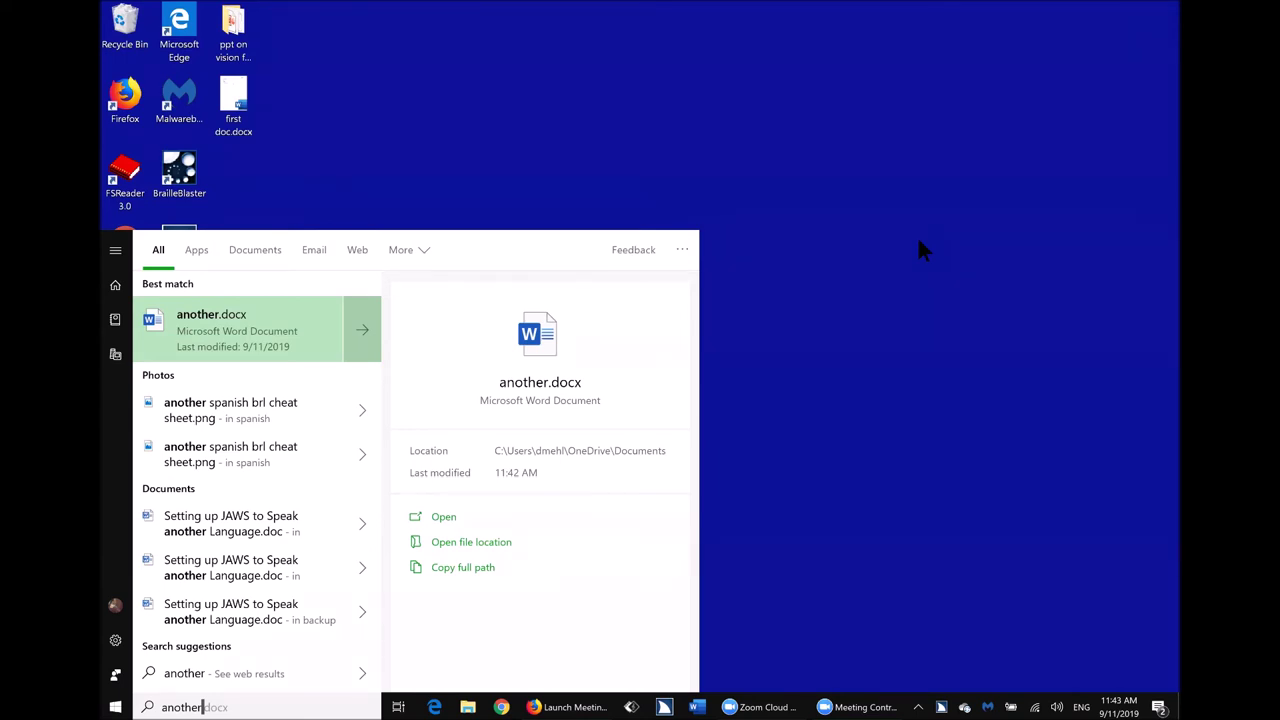
Open the best match another.docx from the search results in Word.
{"action": "key", "text": "Return"}
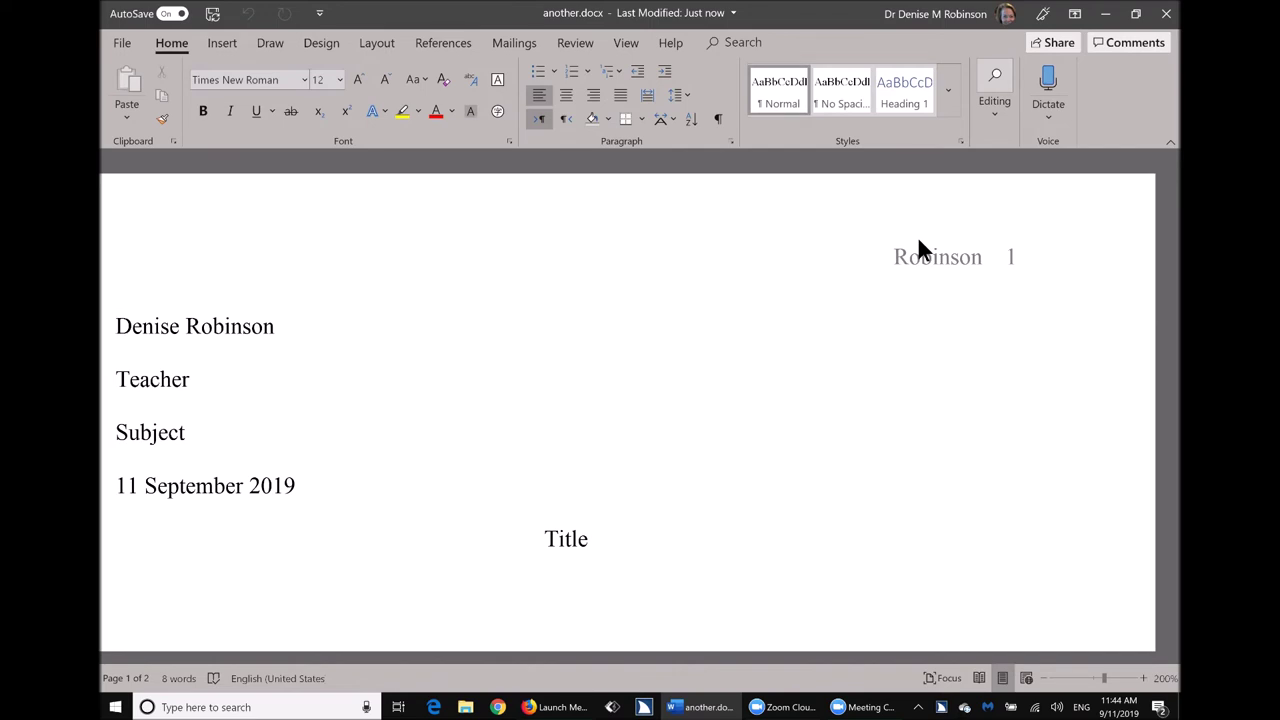
Create a new folder named 'Engllish 2' in Documents.
{"action": "scroll", "coordinate": [918, 238], "scroll_direction": "down", "scroll_amount": 5}
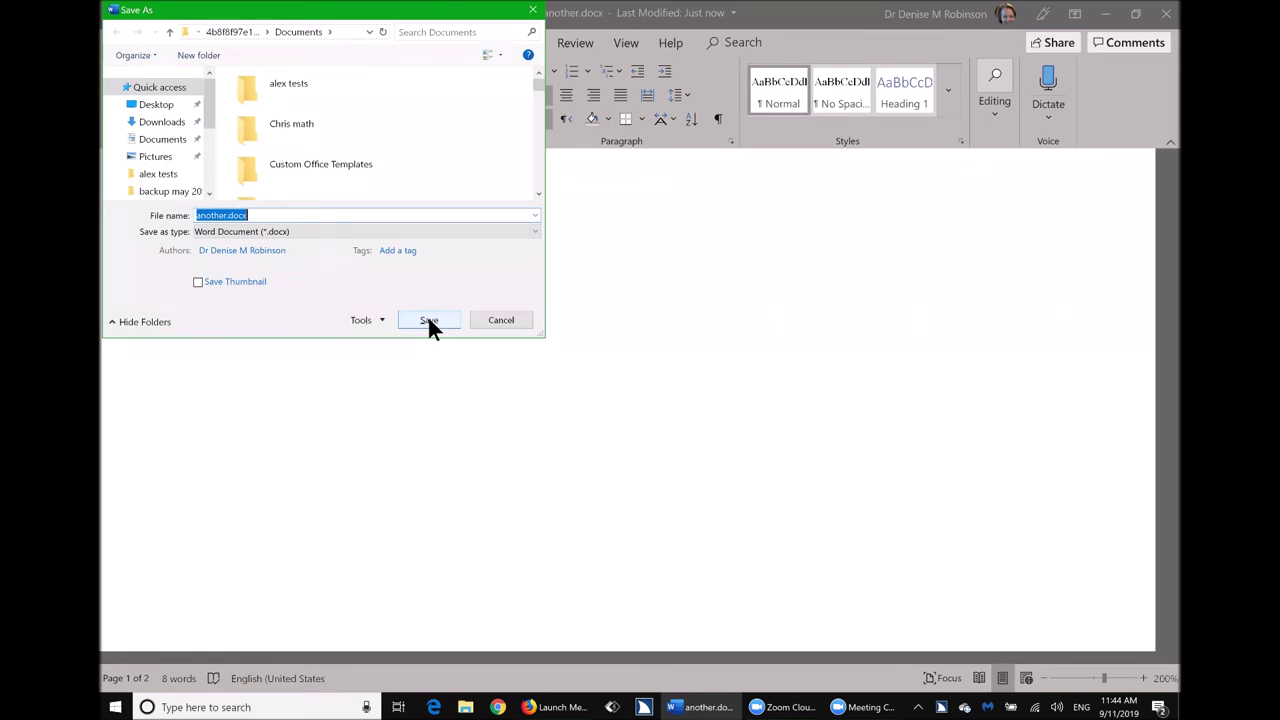
{"action": "key", "text": "ctrl+shift+n"}
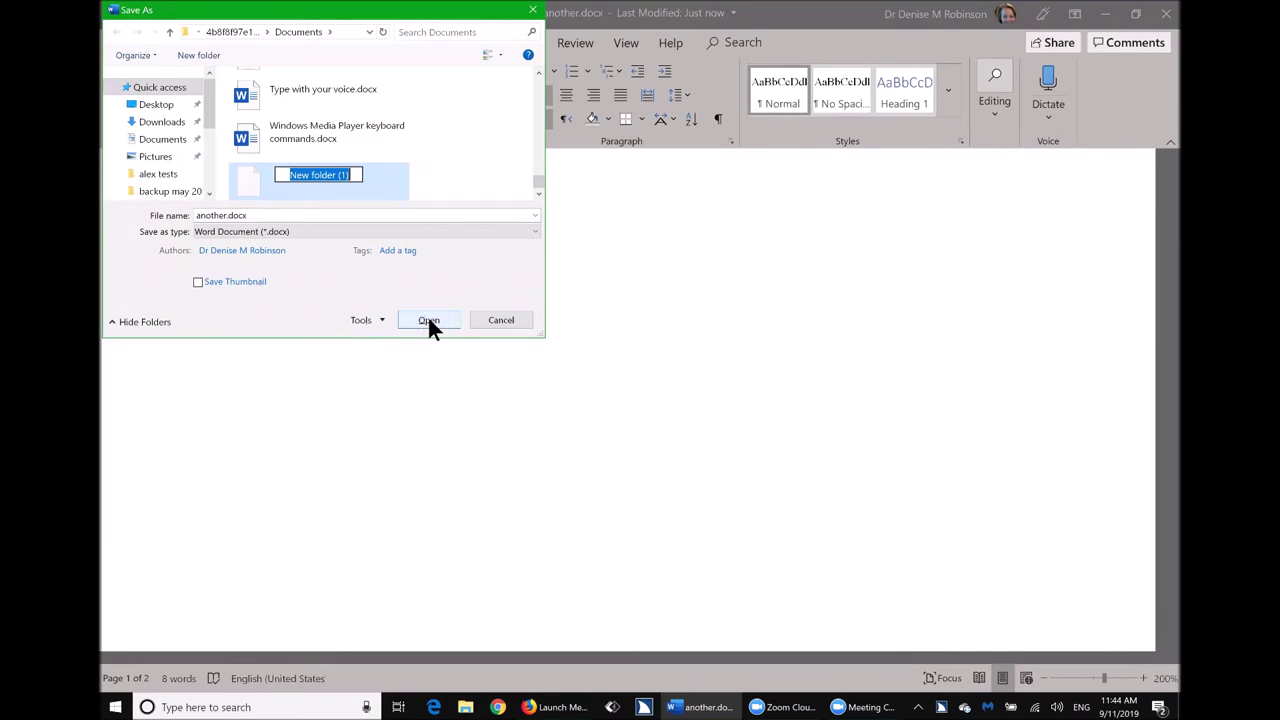
{"action": "type", "text": "Engli"}
{"action": "type", "text": "sh 2"}
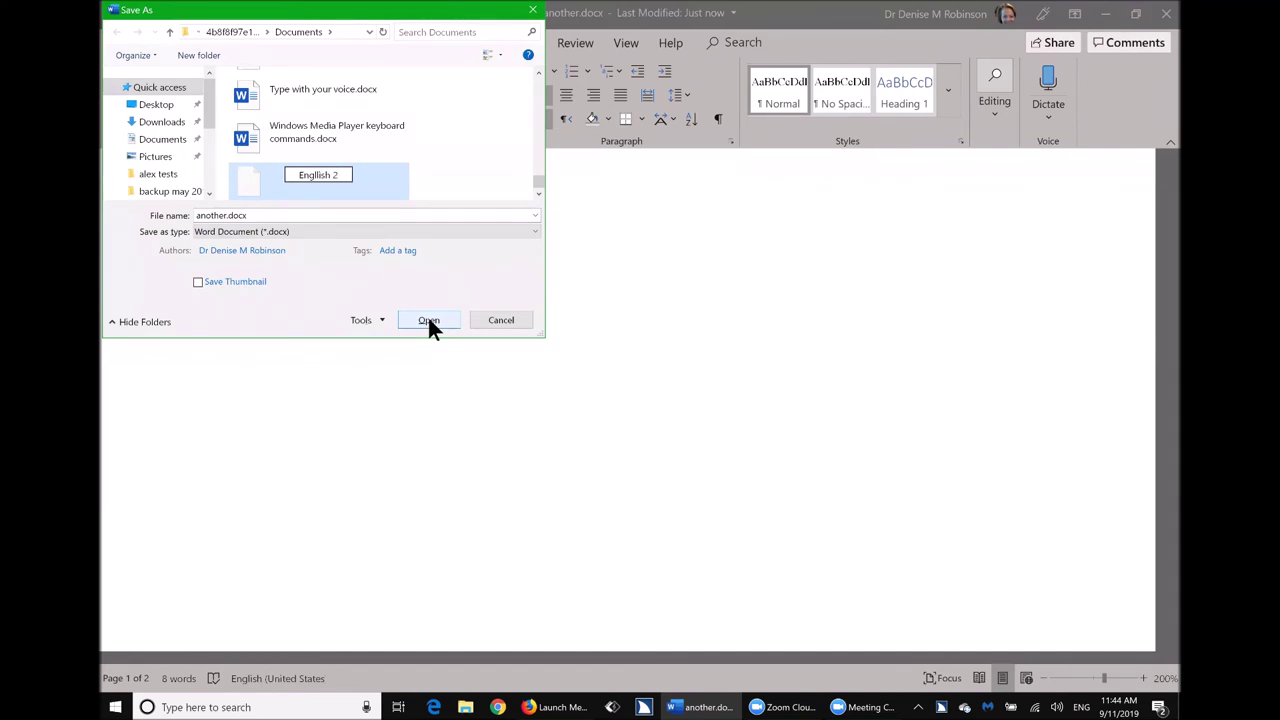
{"action": "key", "text": "Return"}
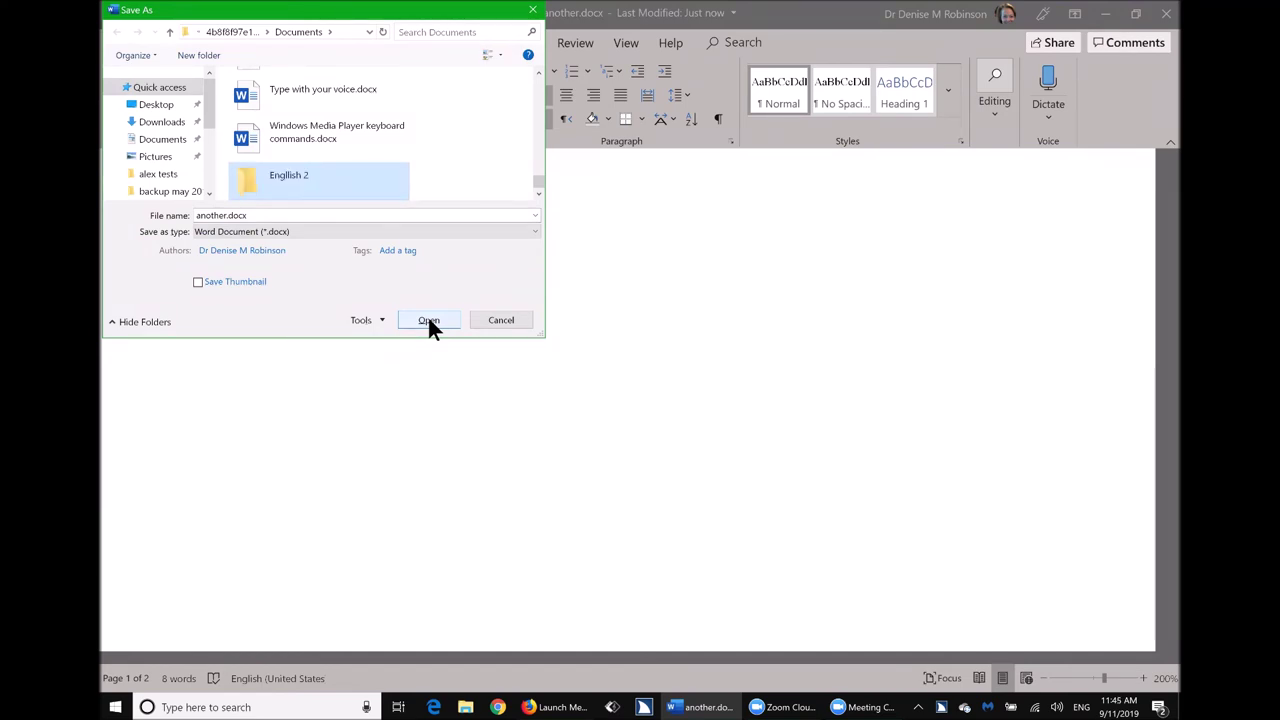
Save the document as 'goal ball' inside the Engllish 2 folder.
{"action": "left_click", "coordinate": [428, 320]}
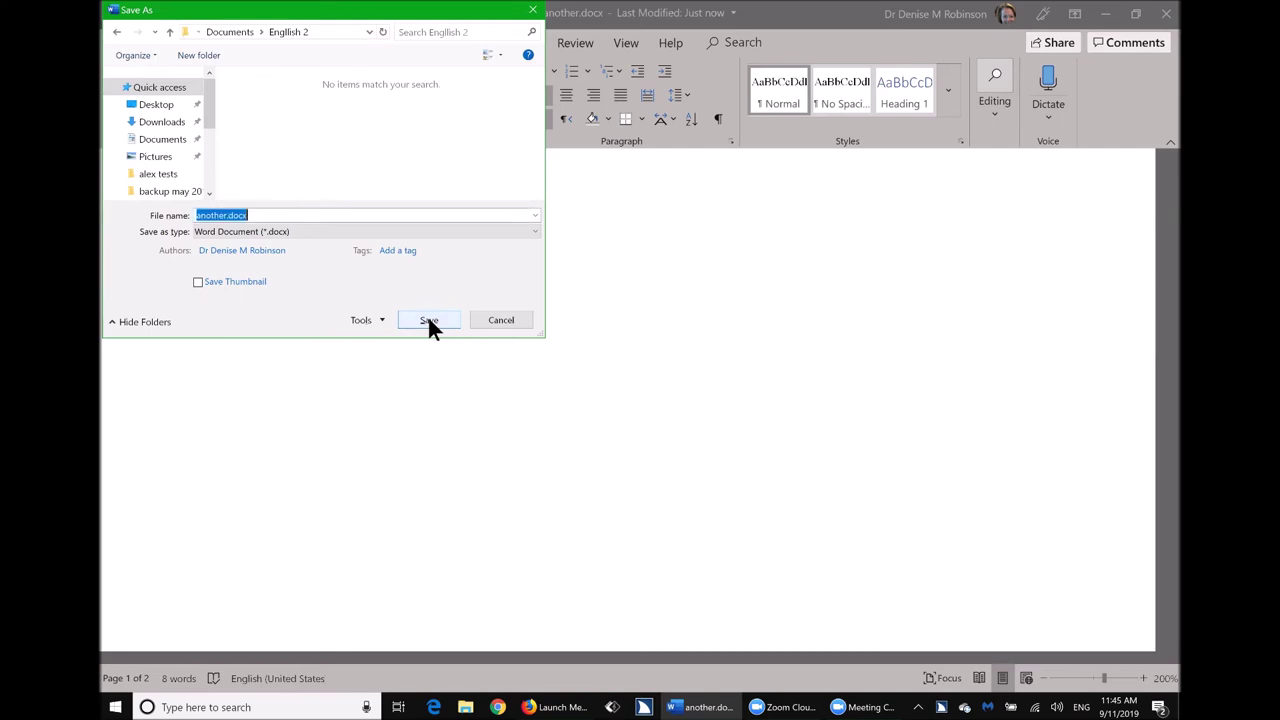
{"action": "type", "text": "goal ball"}
{"action": "left_click", "coordinate": [429, 320]}
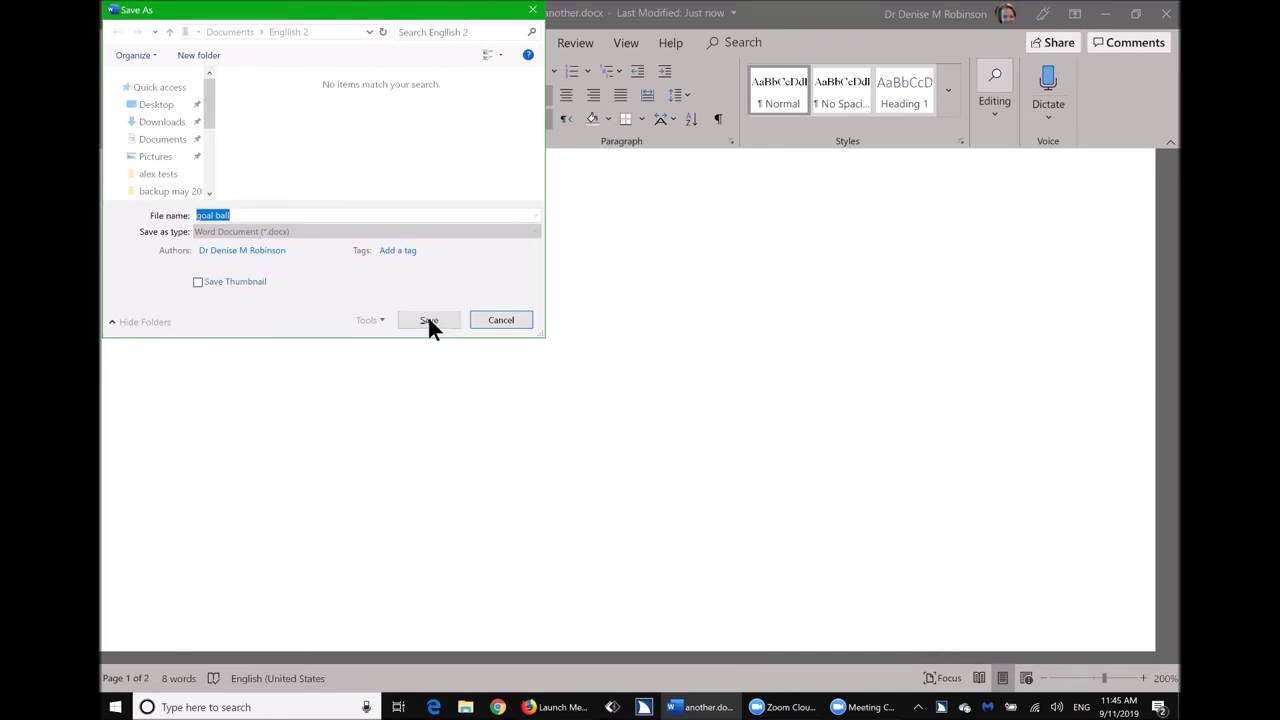
{"action": "left_click", "coordinate": [429, 320]}
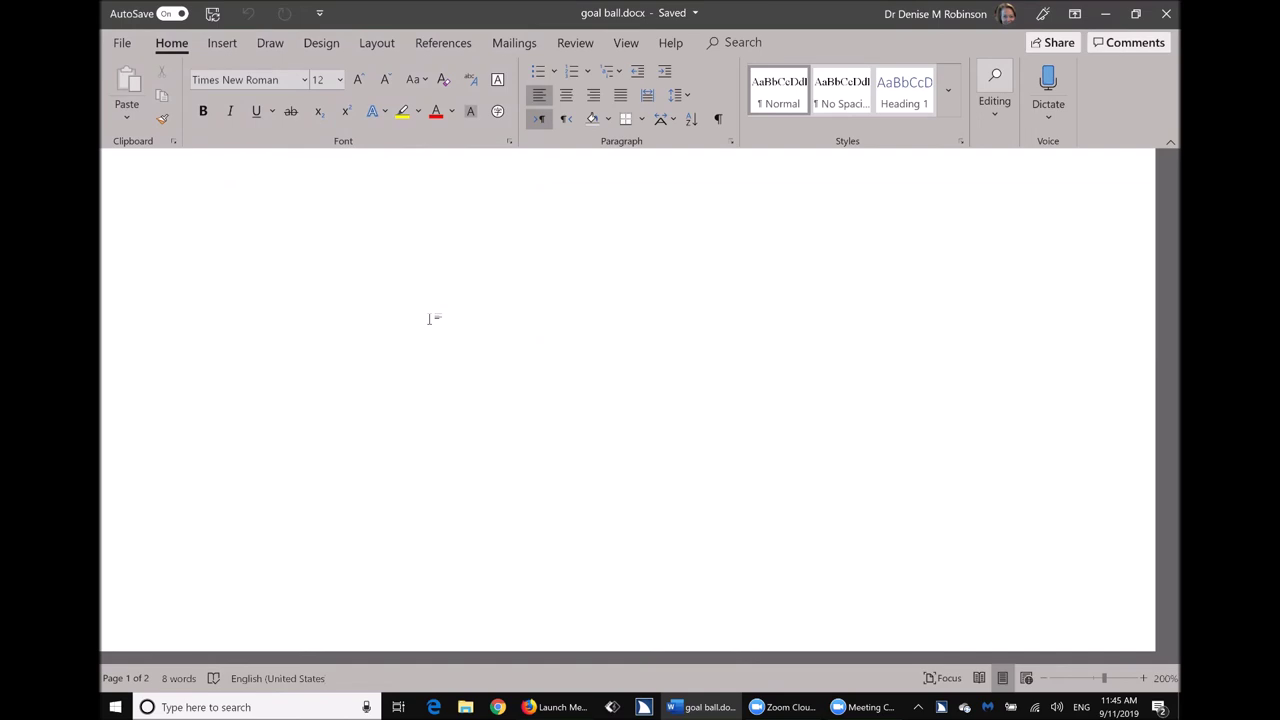
Check the document's File > Info page, then return to the document.
{"action": "key", "text": "alt+f"}
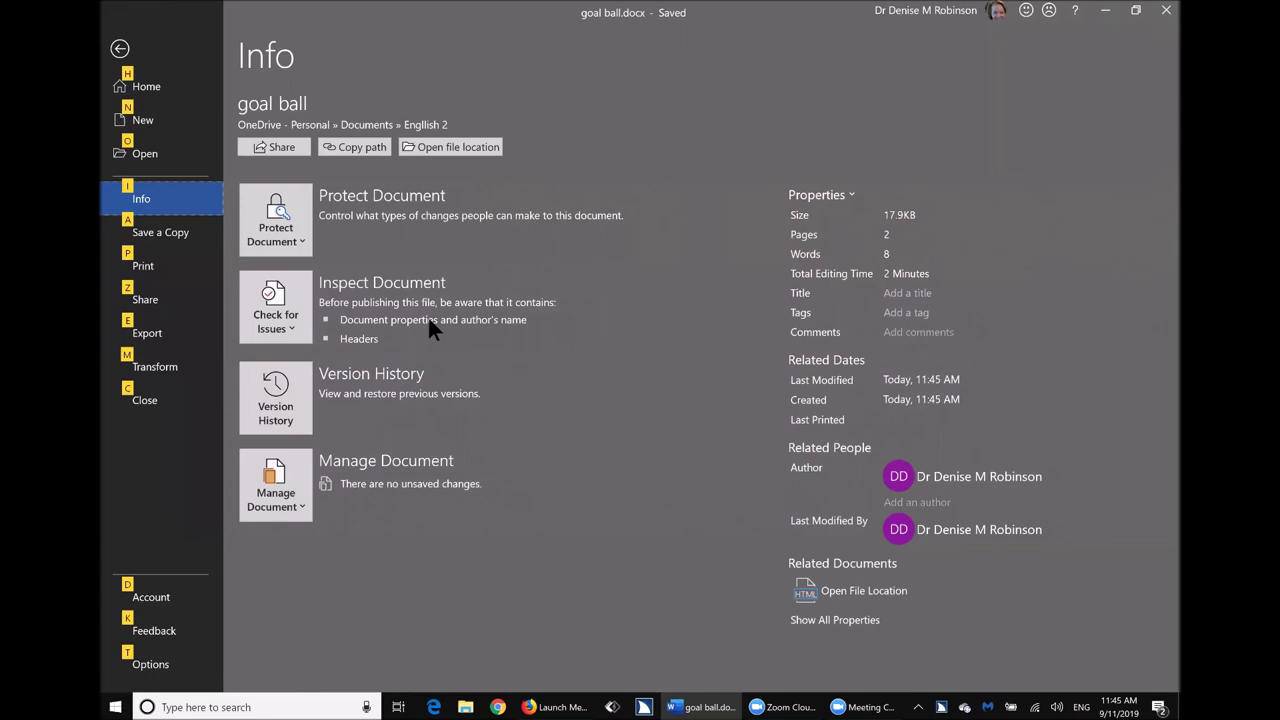
{"action": "key", "text": "Escape"}
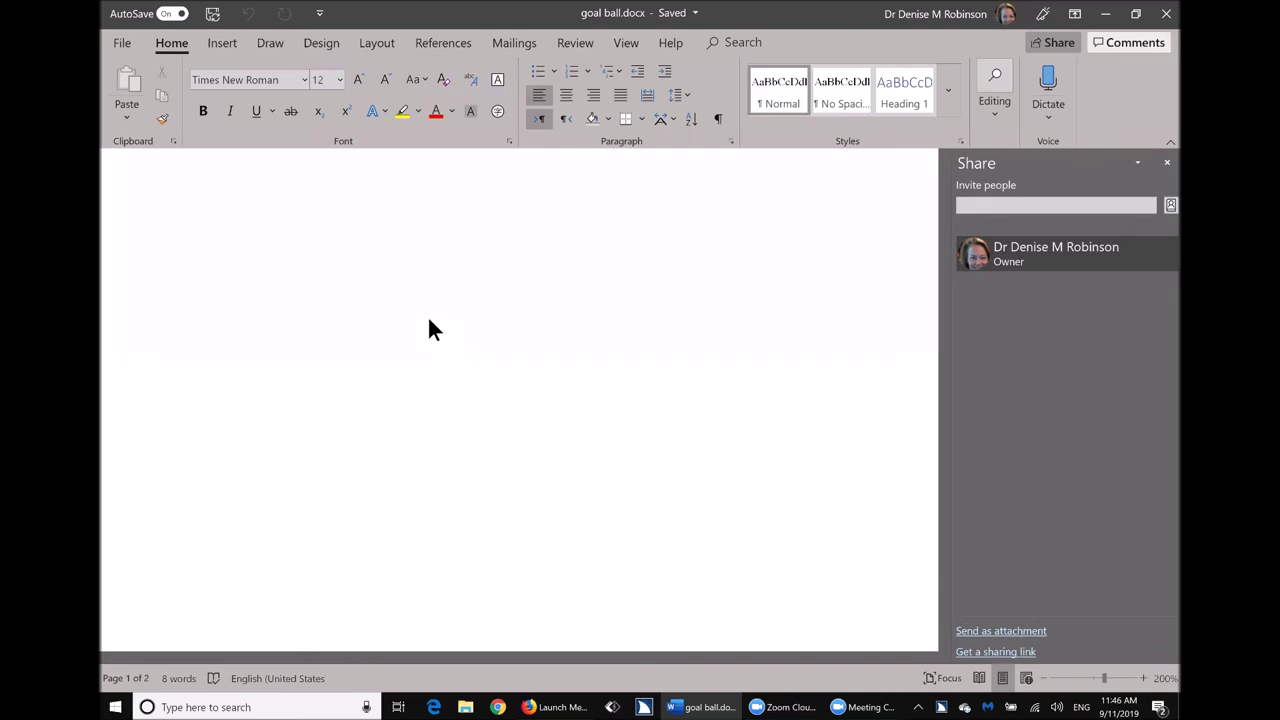
Send a copy of goal ball.docx as an email attachment.
{"action": "key", "text": "Return"}
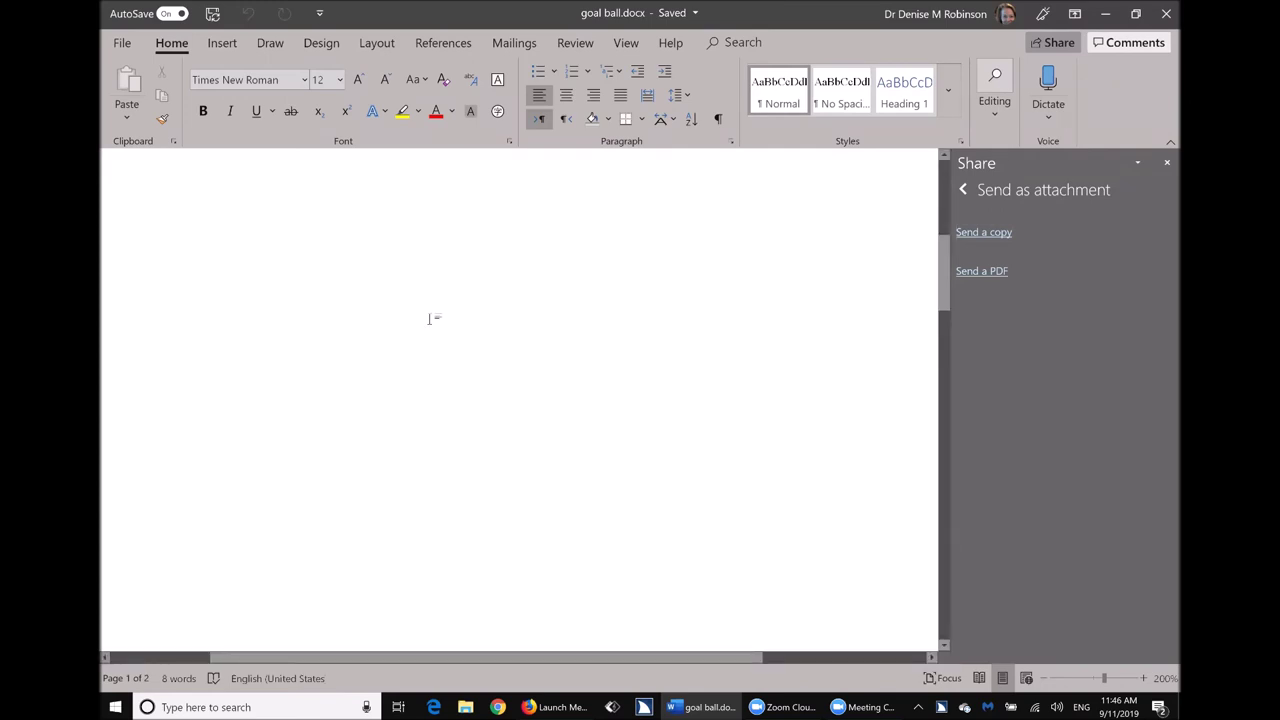
{"action": "key", "text": "Return"}
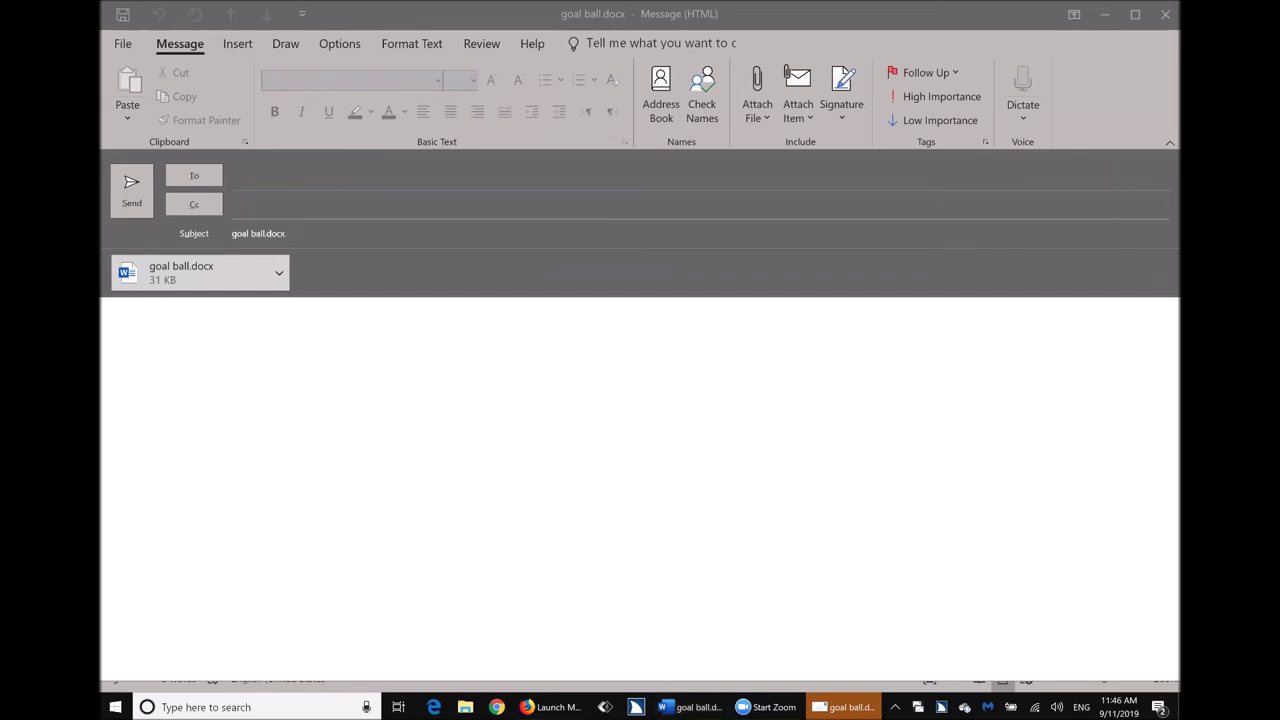
Bring the Outlook message forward and enter your own e-mail address as recipient.
{"action": "key", "text": "alt+Tab"}
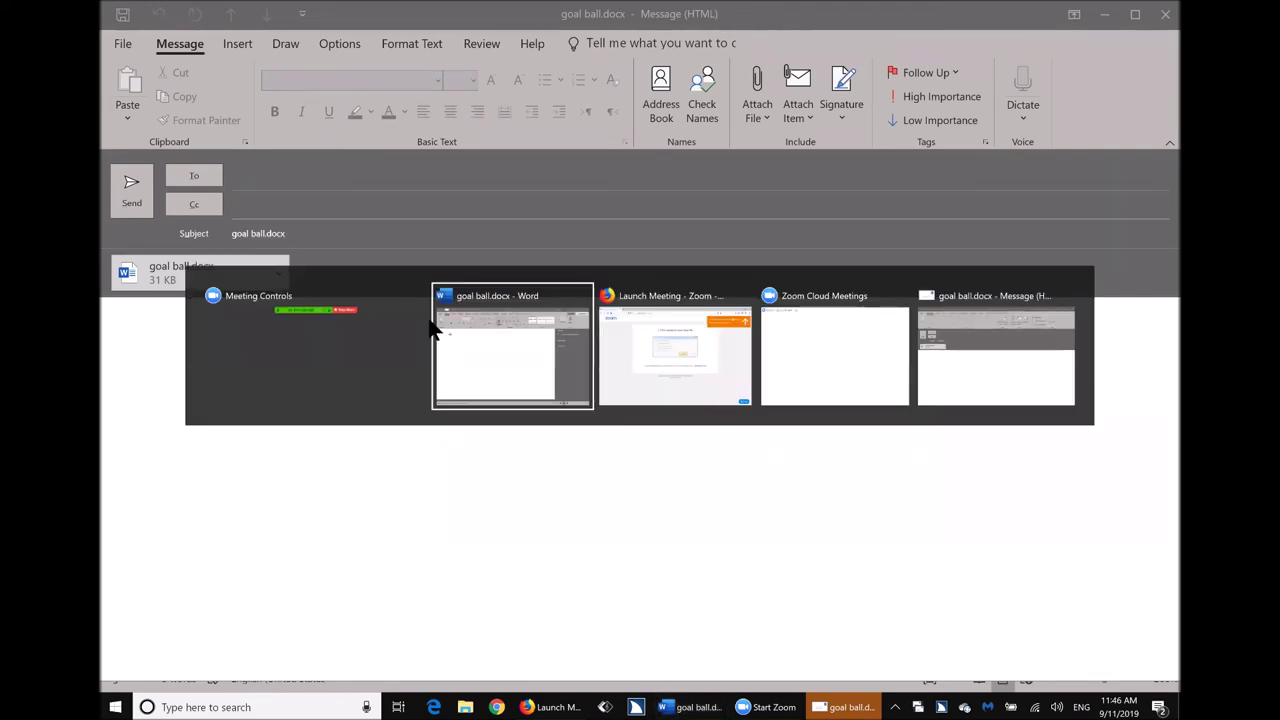
{"action": "key", "text": "alt+Tab"}
{"action": "key", "text": "alt+Tab"}
{"action": "key", "text": "alt+Tab"}
{"action": "key", "text": "alt+Tab"}
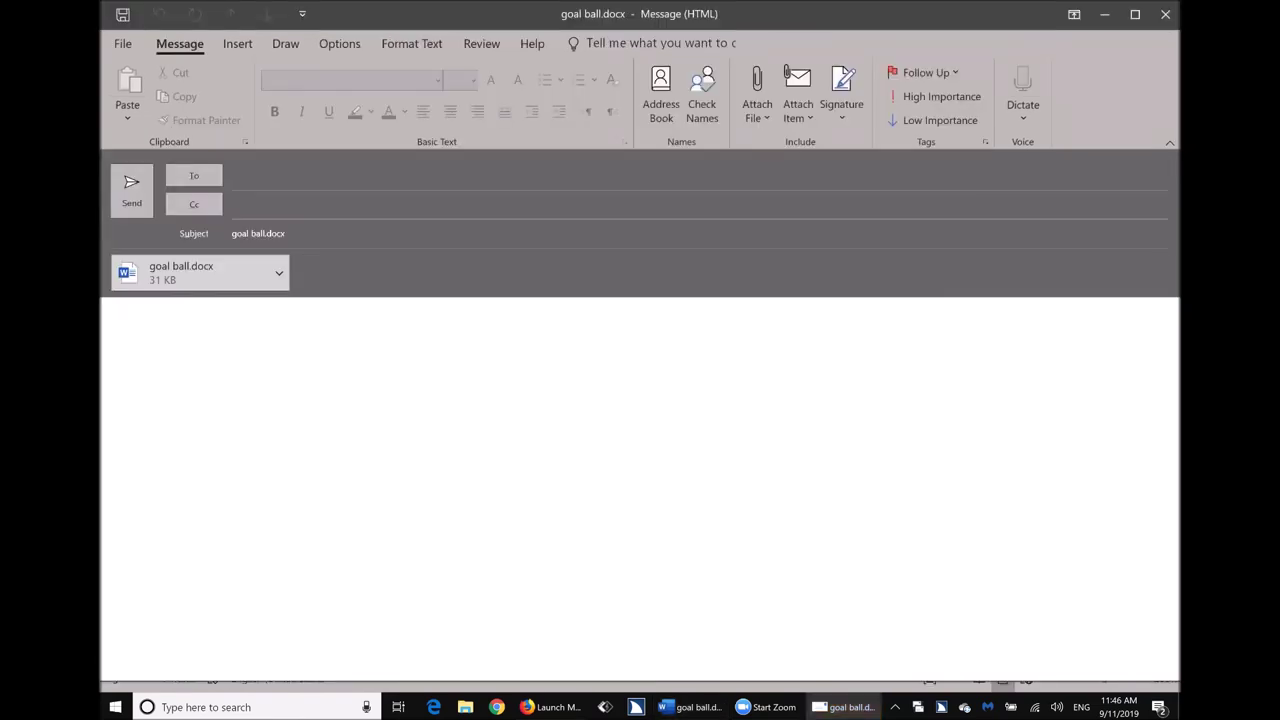
{"action": "left_click", "coordinate": [233, 204]}
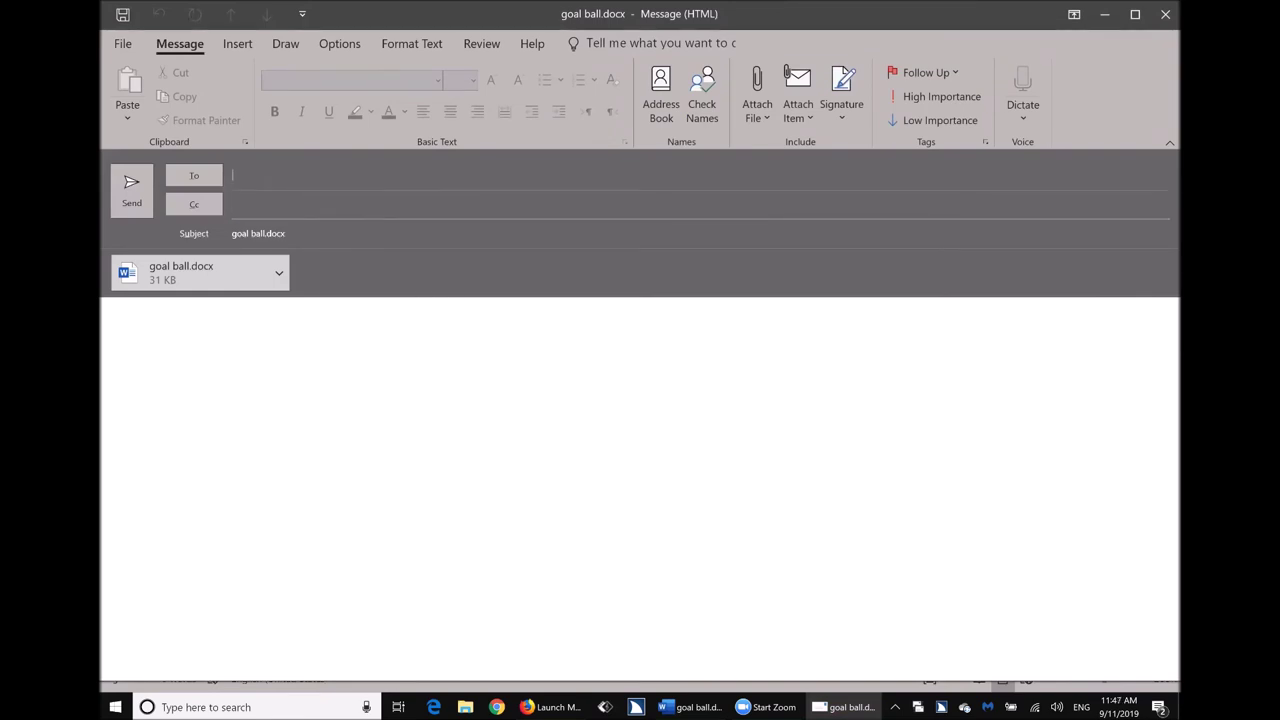
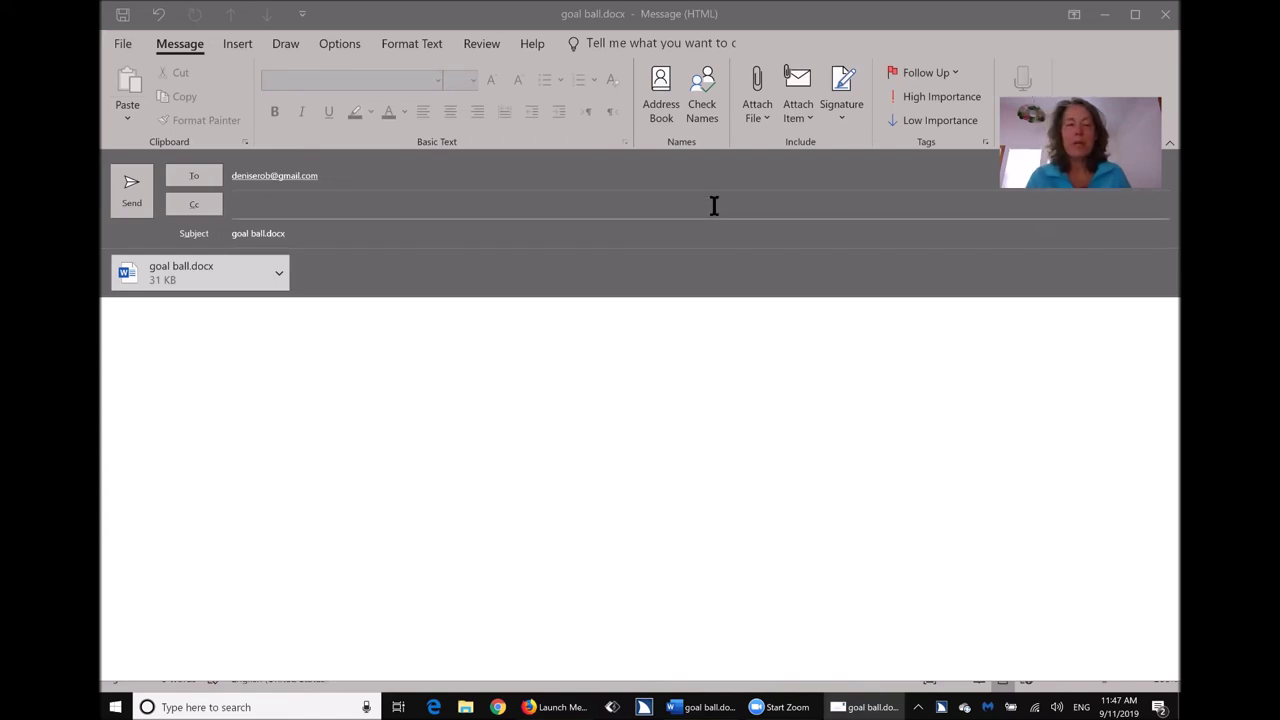
Write the body 'Hi', 'Please see attached' and the sender's first name, then send.
{"action": "left_click", "coordinate": [677, 167]}
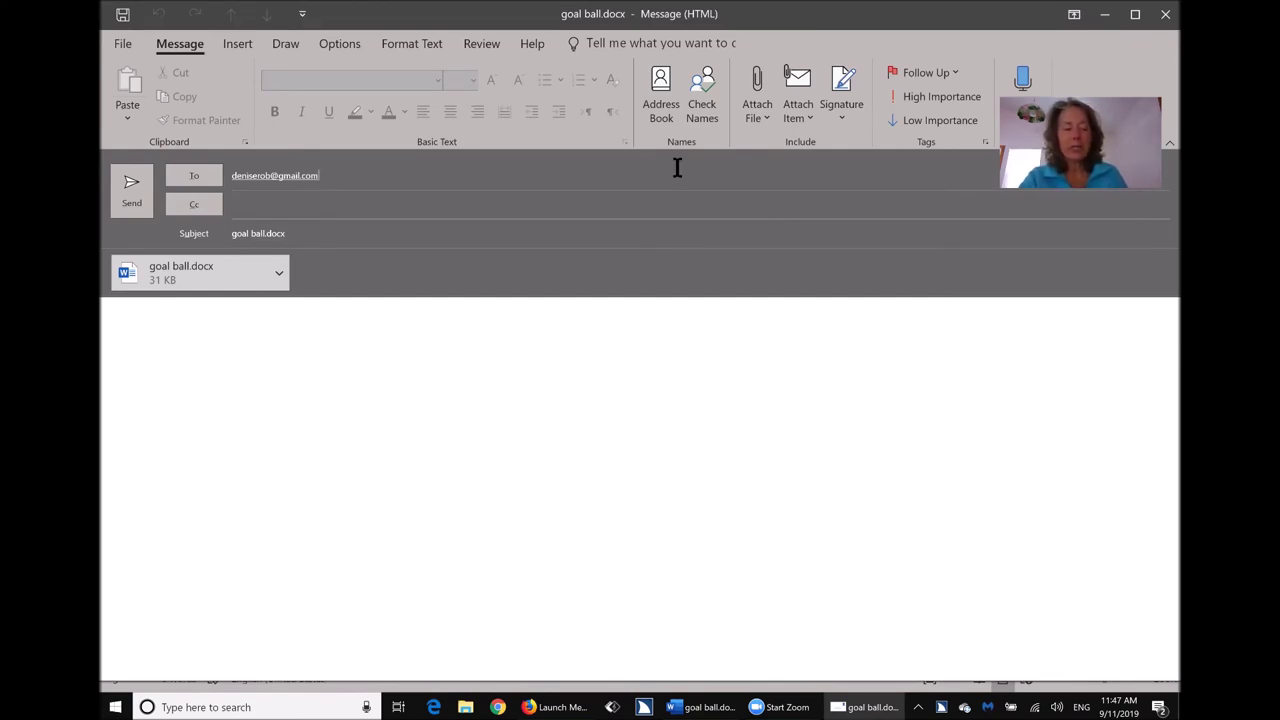
{"action": "key", "text": "Tab"}
{"action": "key", "text": "Tab"}
{"action": "key", "text": "Tab"}
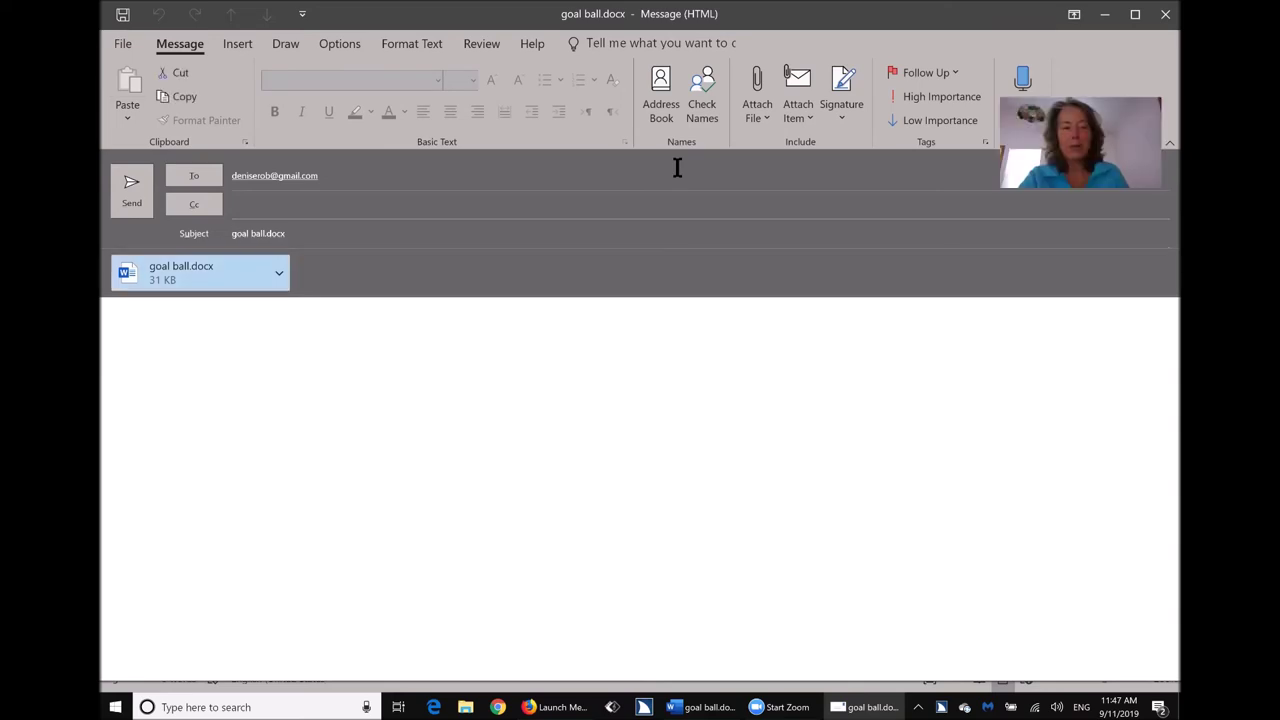
{"action": "key", "text": "Tab"}
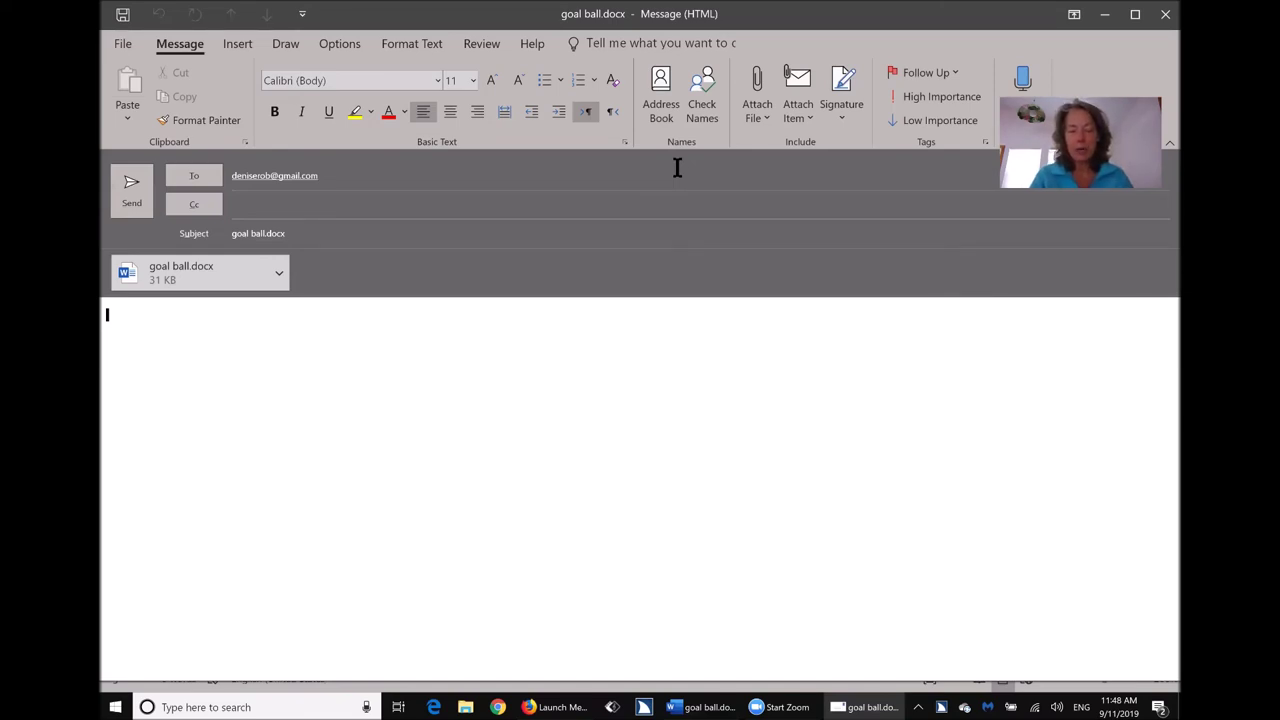
{"action": "type", "text": "Hi"}
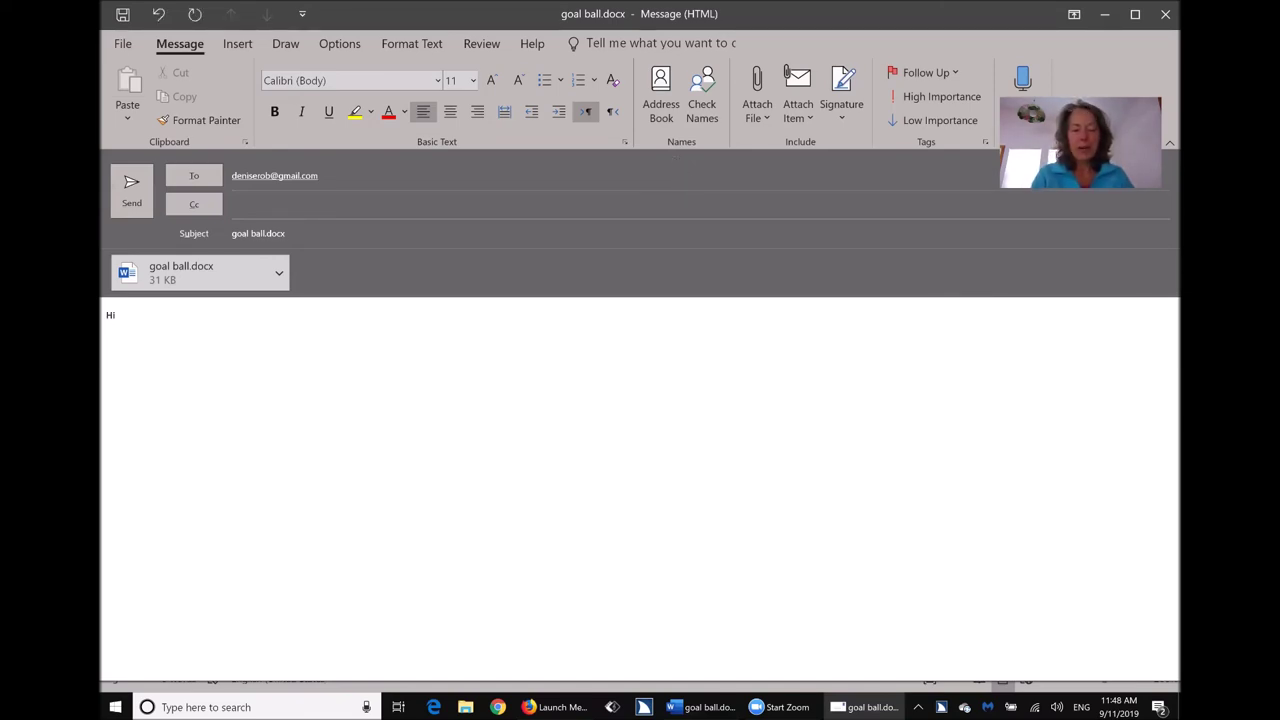
{"action": "key", "text": "Return"}
{"action": "type", "text": "Please"}
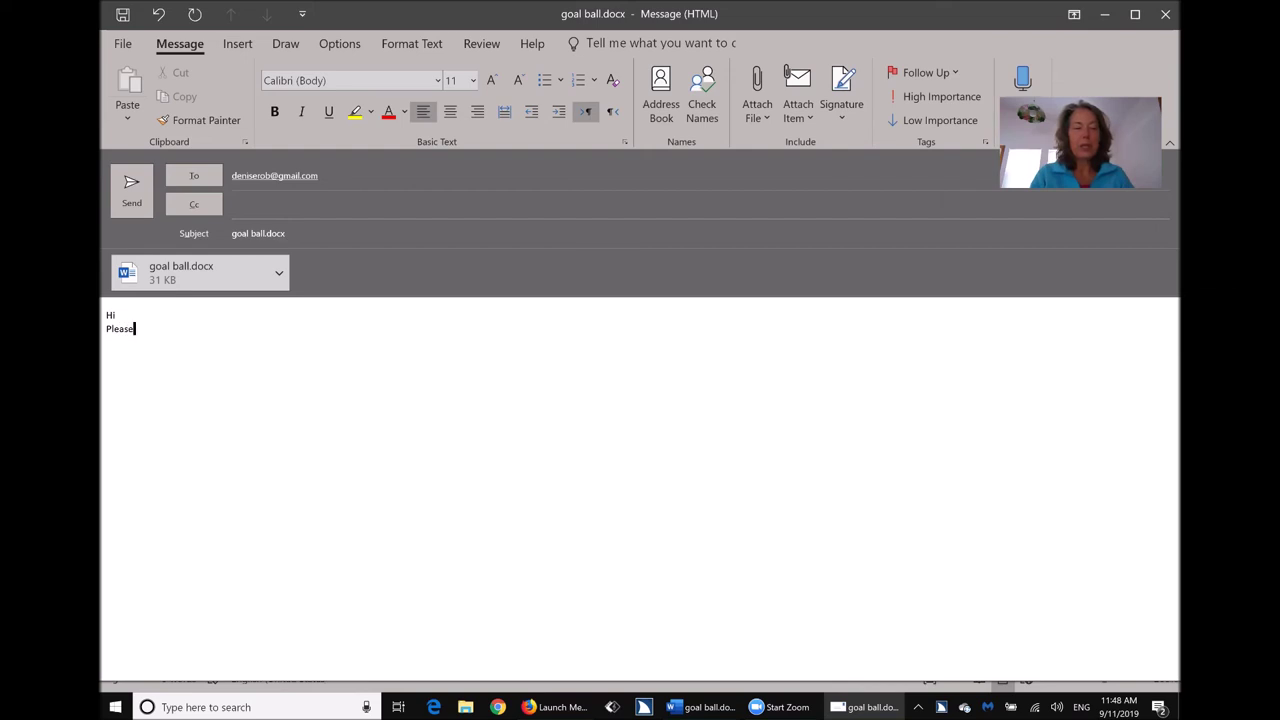
{"action": "type", "text": " see attached"}
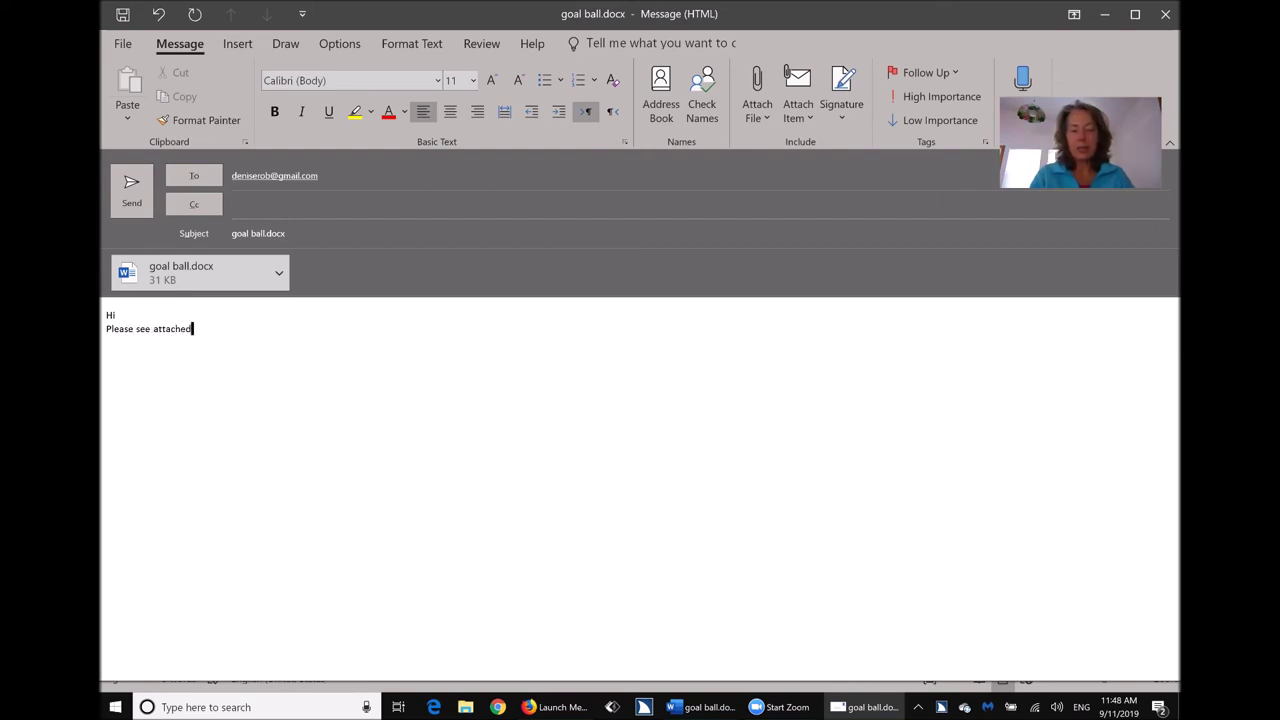
{"action": "key", "text": "Return"}
{"action": "type", "text": "Denise"}
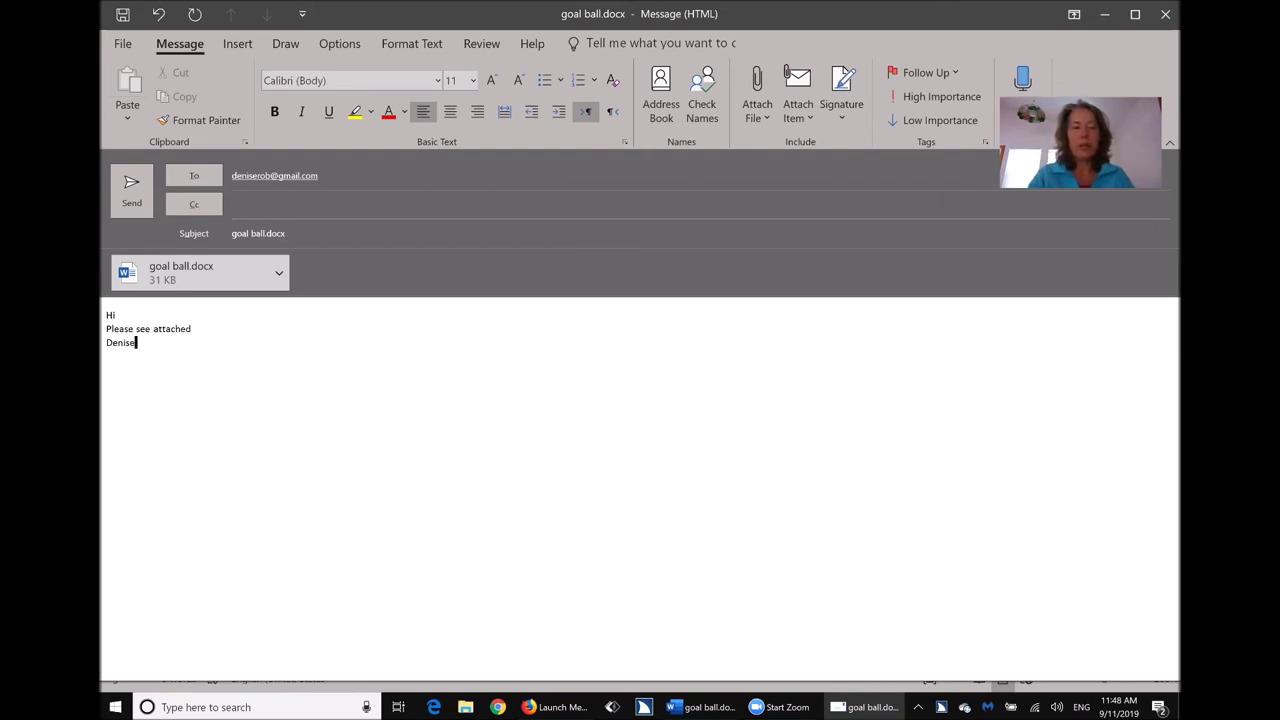
{"action": "key", "text": "Return"}
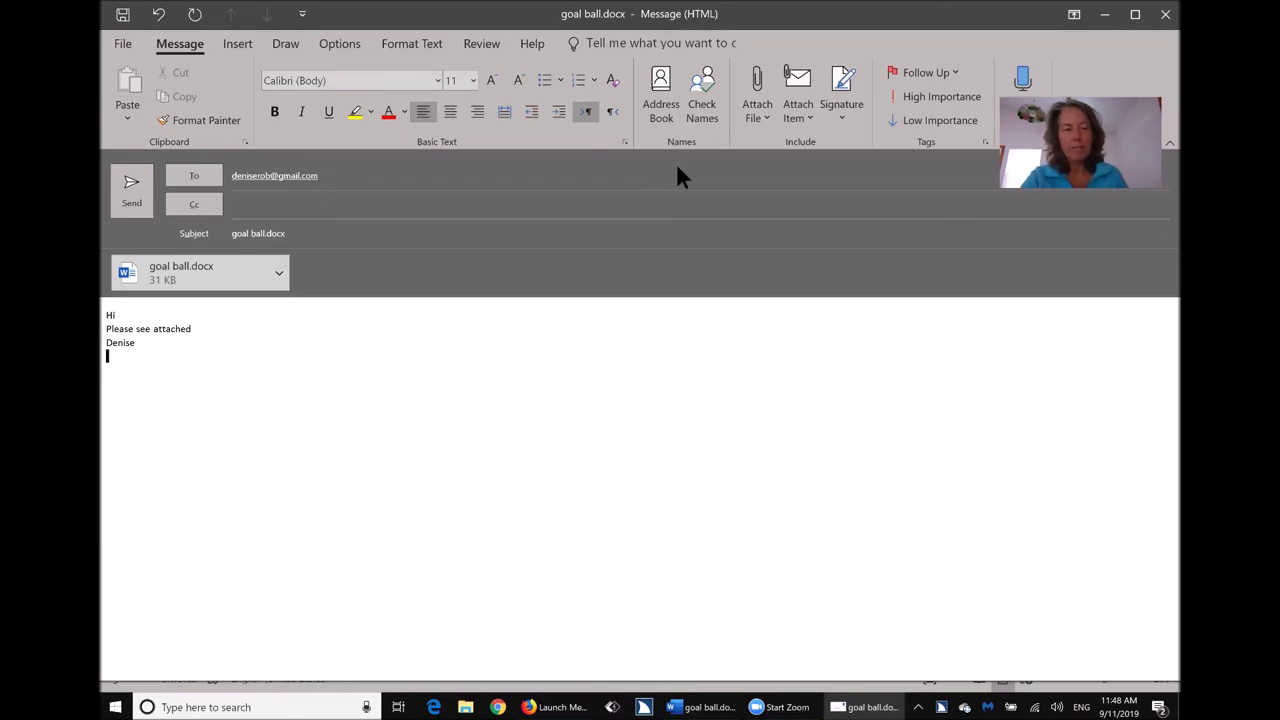
{"action": "key", "text": "alt+s"}
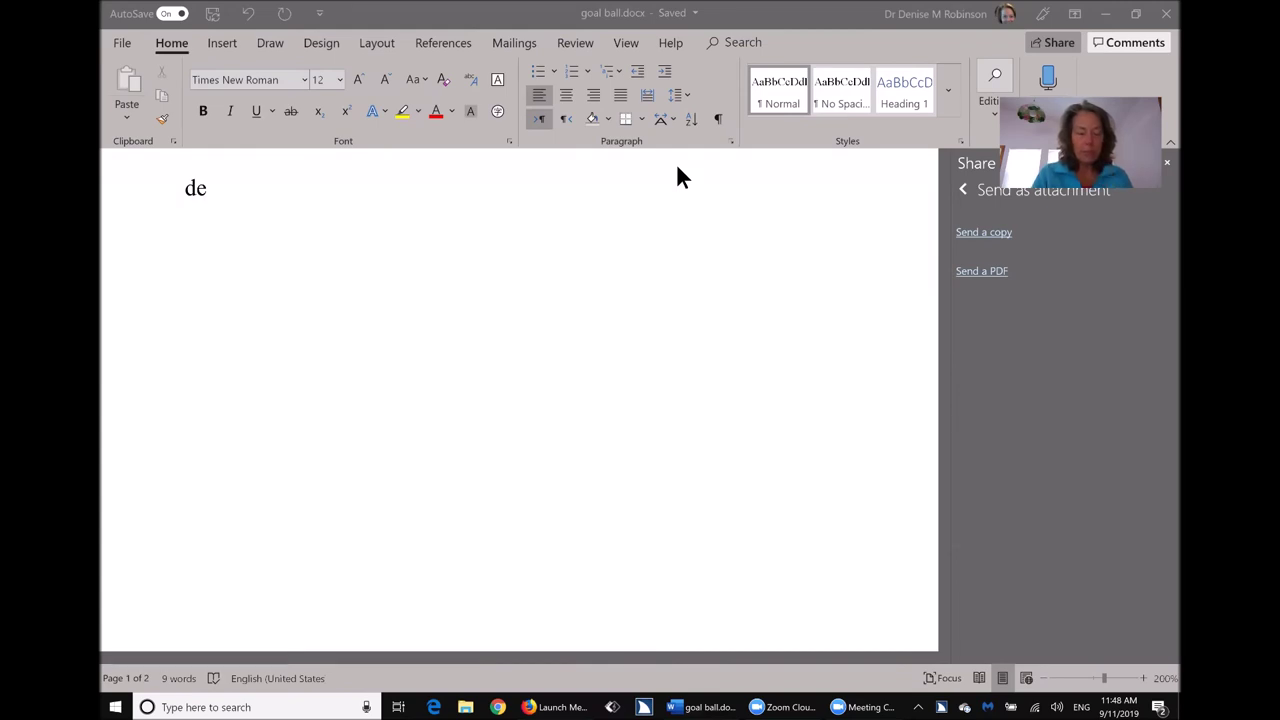
Launch Outlook from the Start menu search.
{"action": "key", "text": "super"}
{"action": "type", "text": "out"}
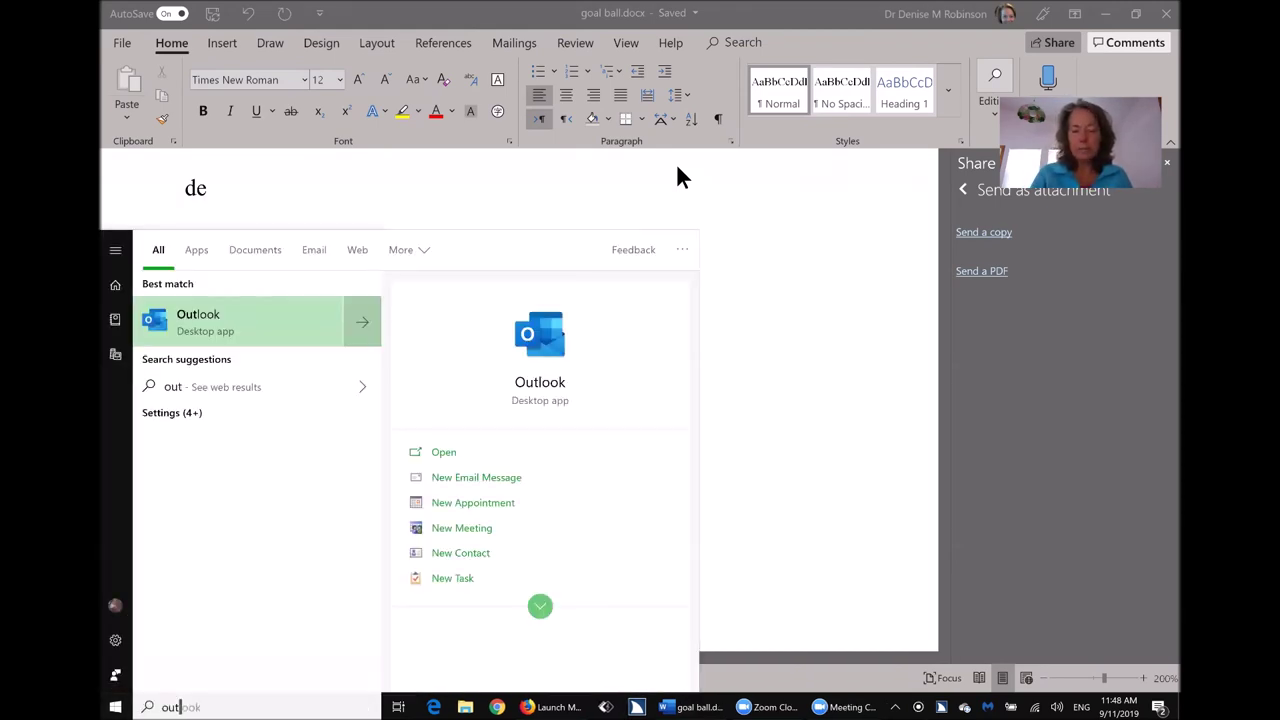
{"action": "key", "text": "Return"}
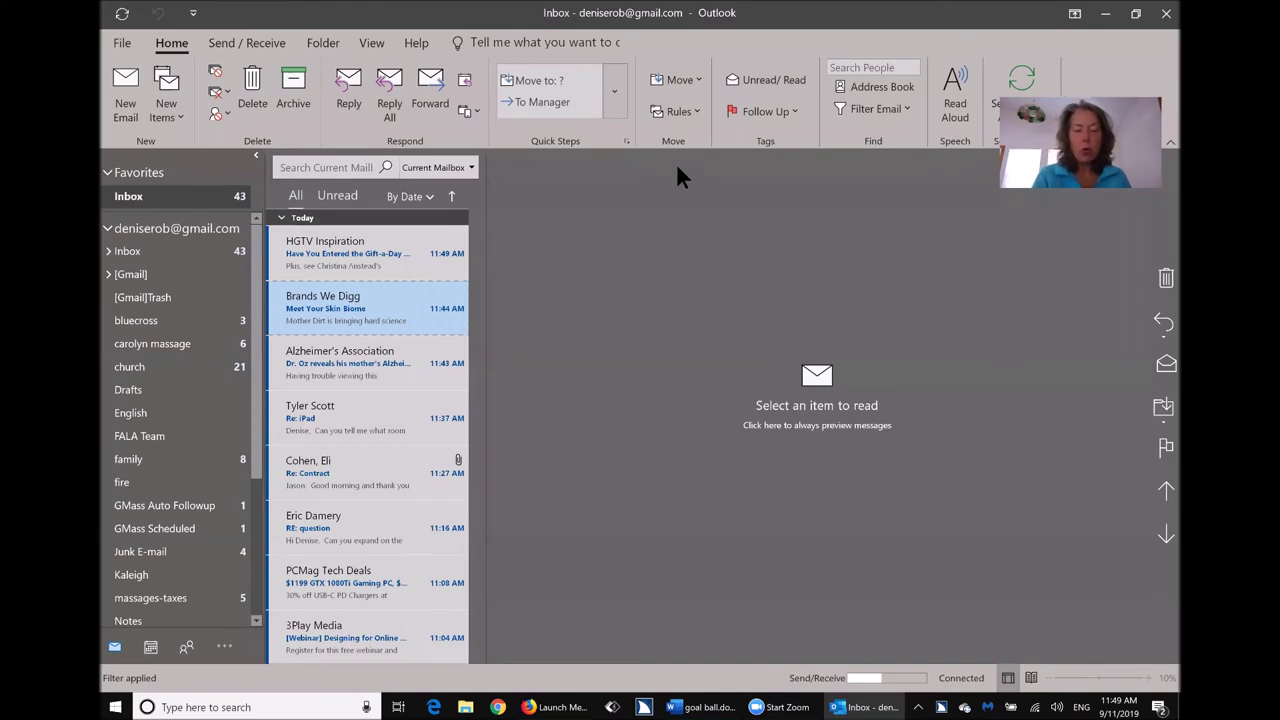
Browse the mailbox folder tree in Go to Folder (Ctrl+Y) and stay in Inbox.
{"action": "key", "text": "ctrl+y"}
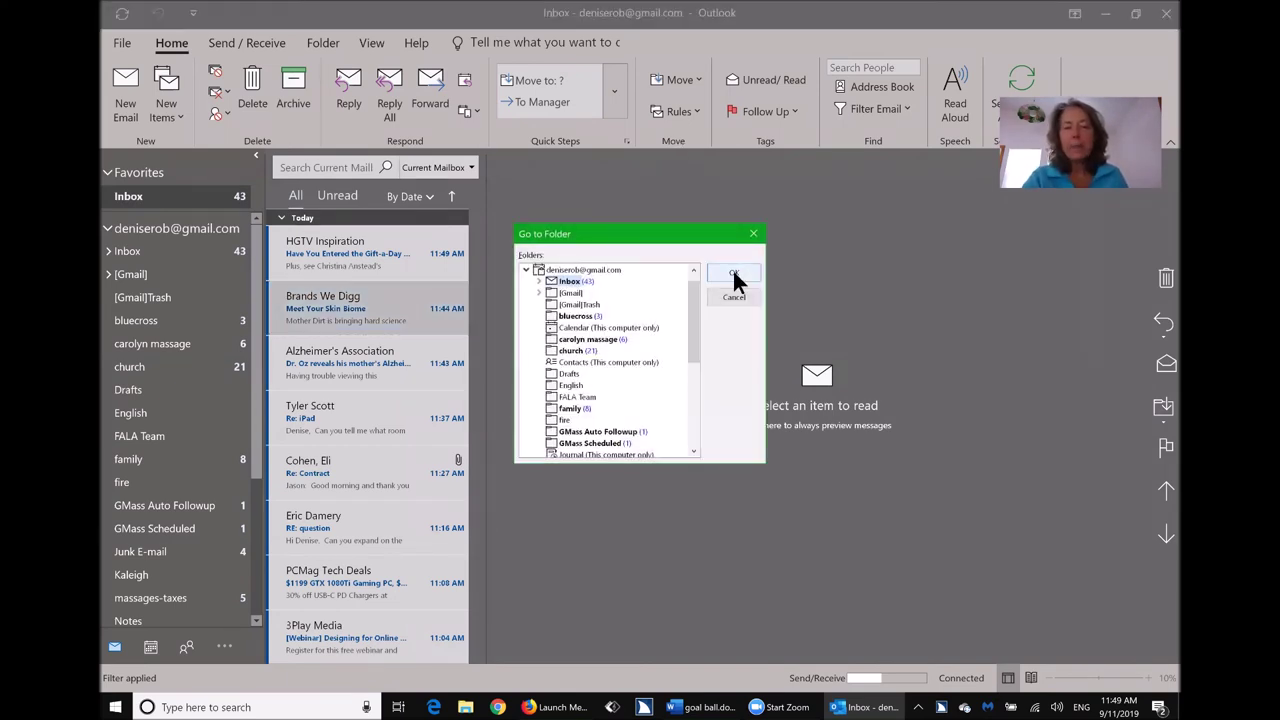
{"action": "left_click", "coordinate": [734, 274]}
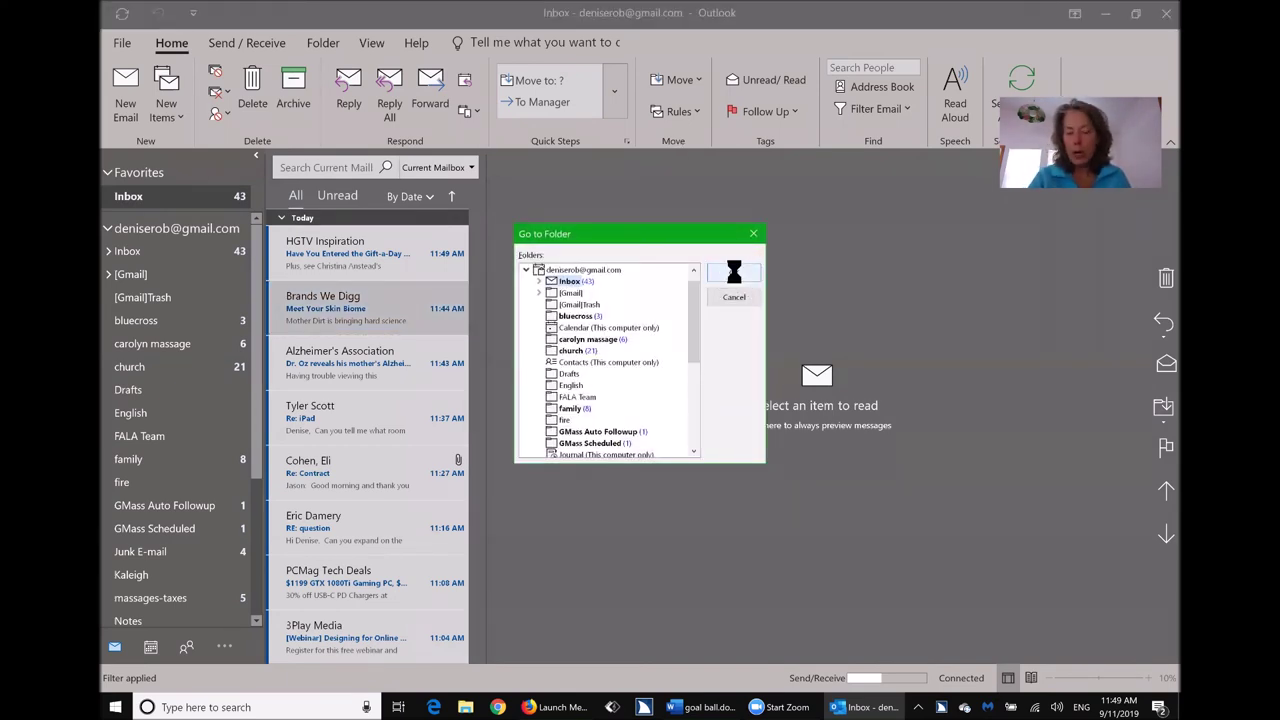
{"action": "key", "text": "Up"}
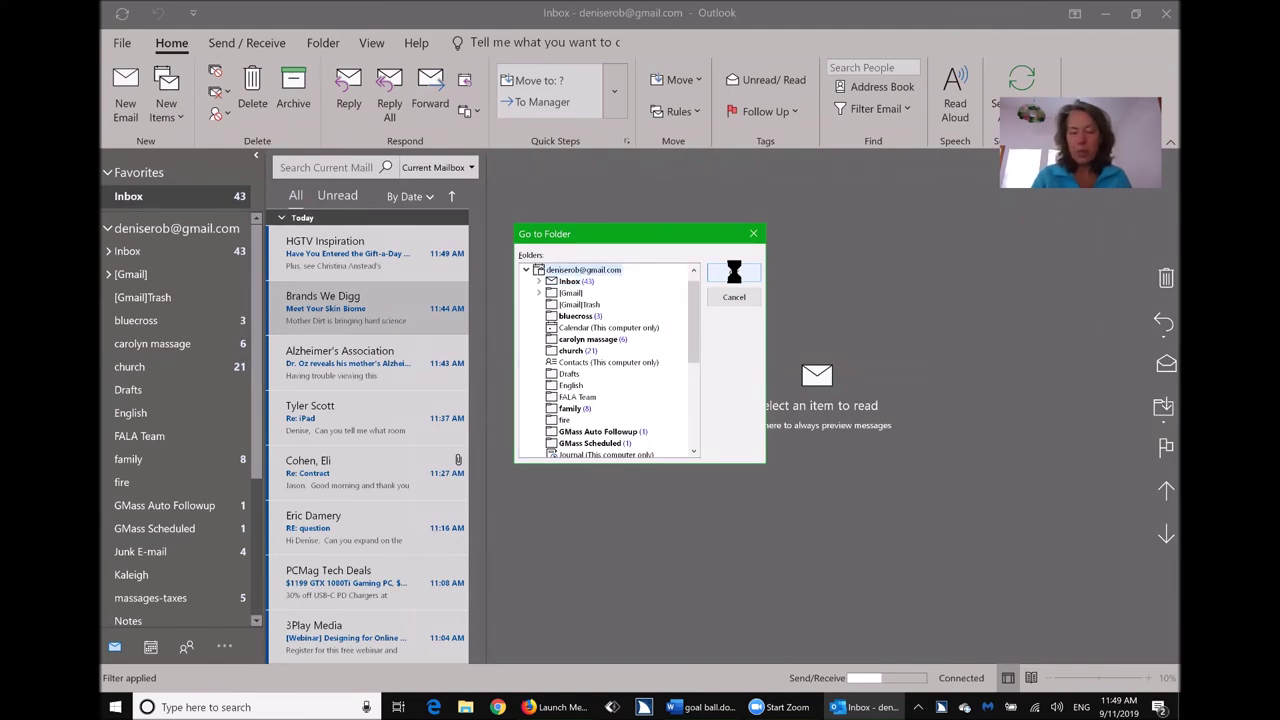
{"action": "key", "text": "Left"}
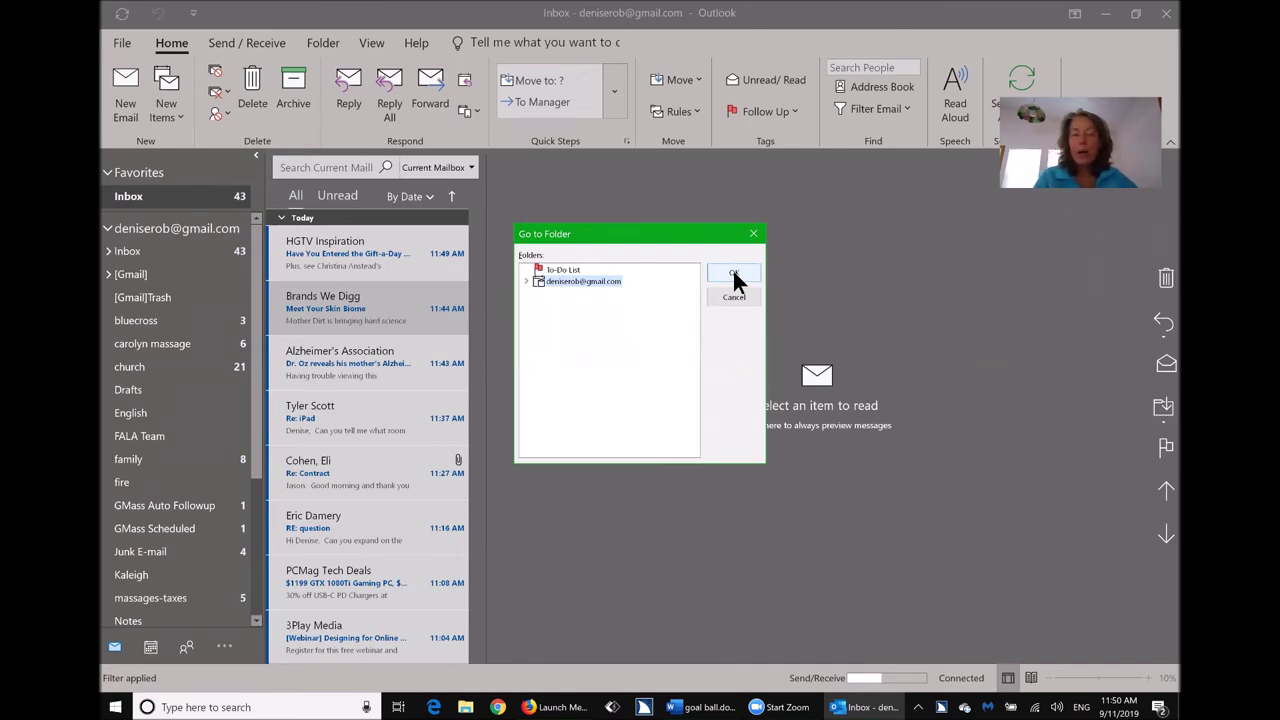
{"action": "key", "text": "Right"}
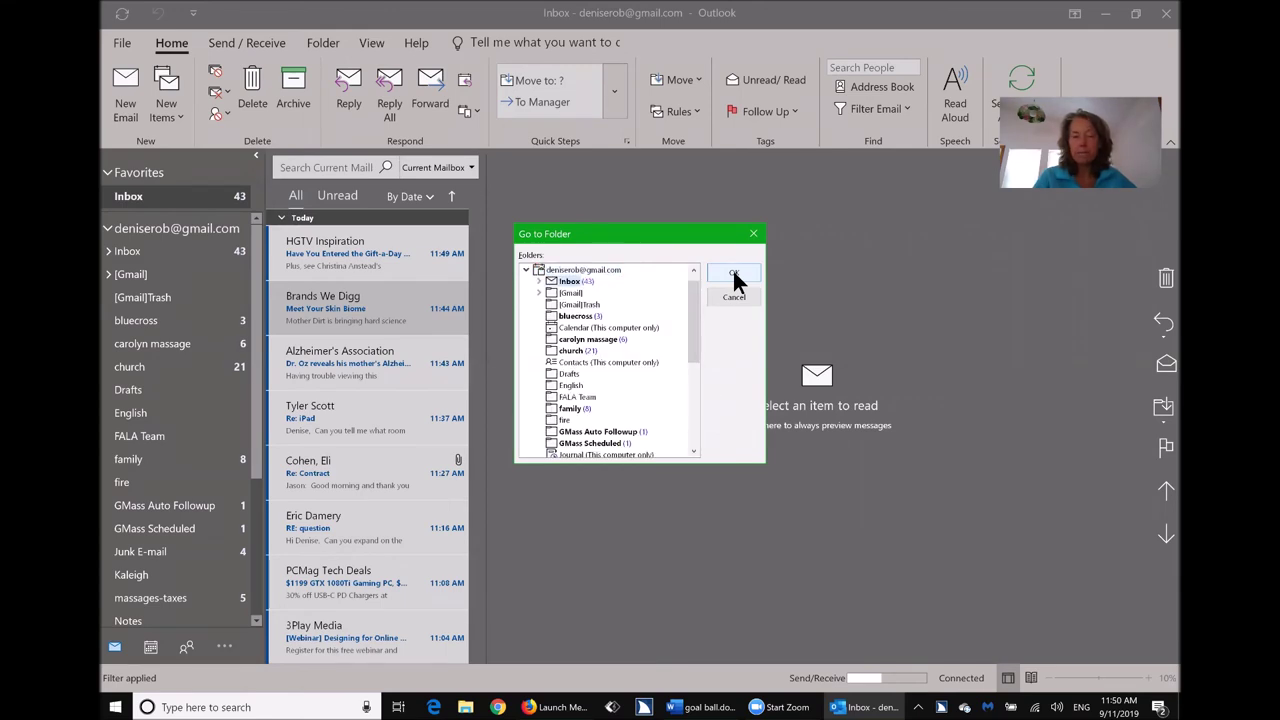
{"action": "left_click", "coordinate": [733, 276]}
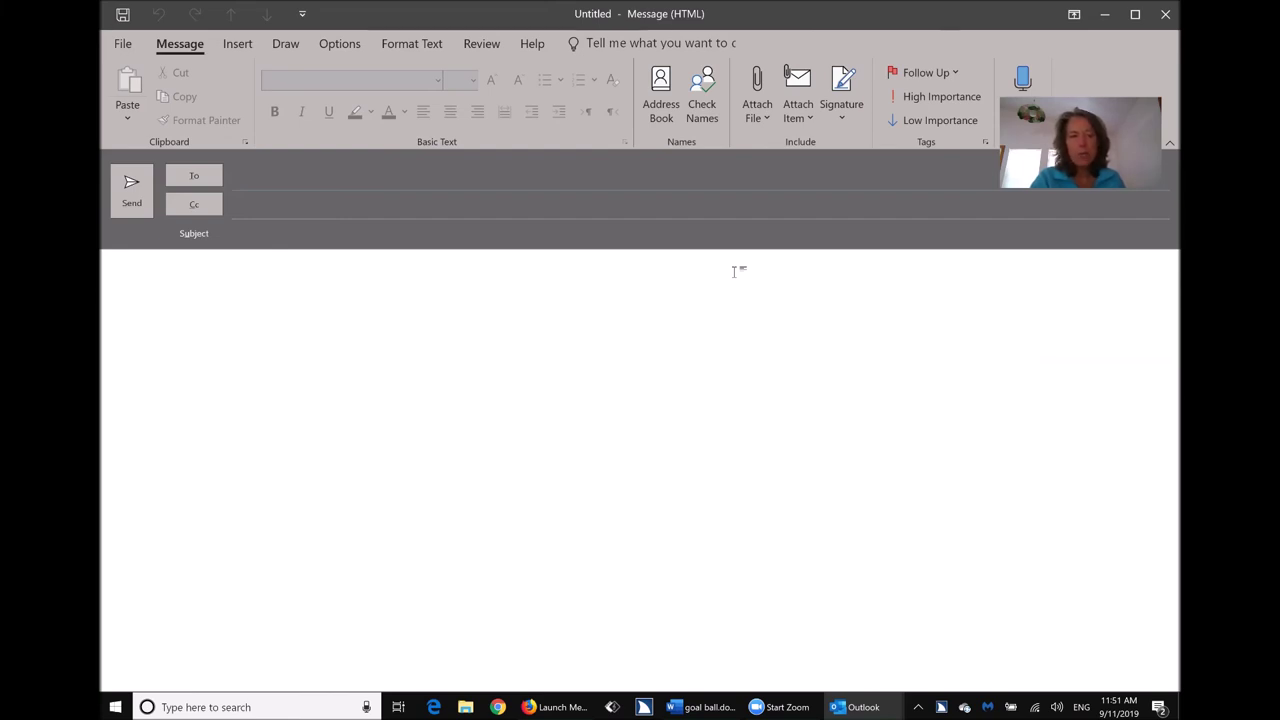
Address the new message to your own e-mail account and give it the subject 'goal ball'.
{"action": "type", "text": "de"}
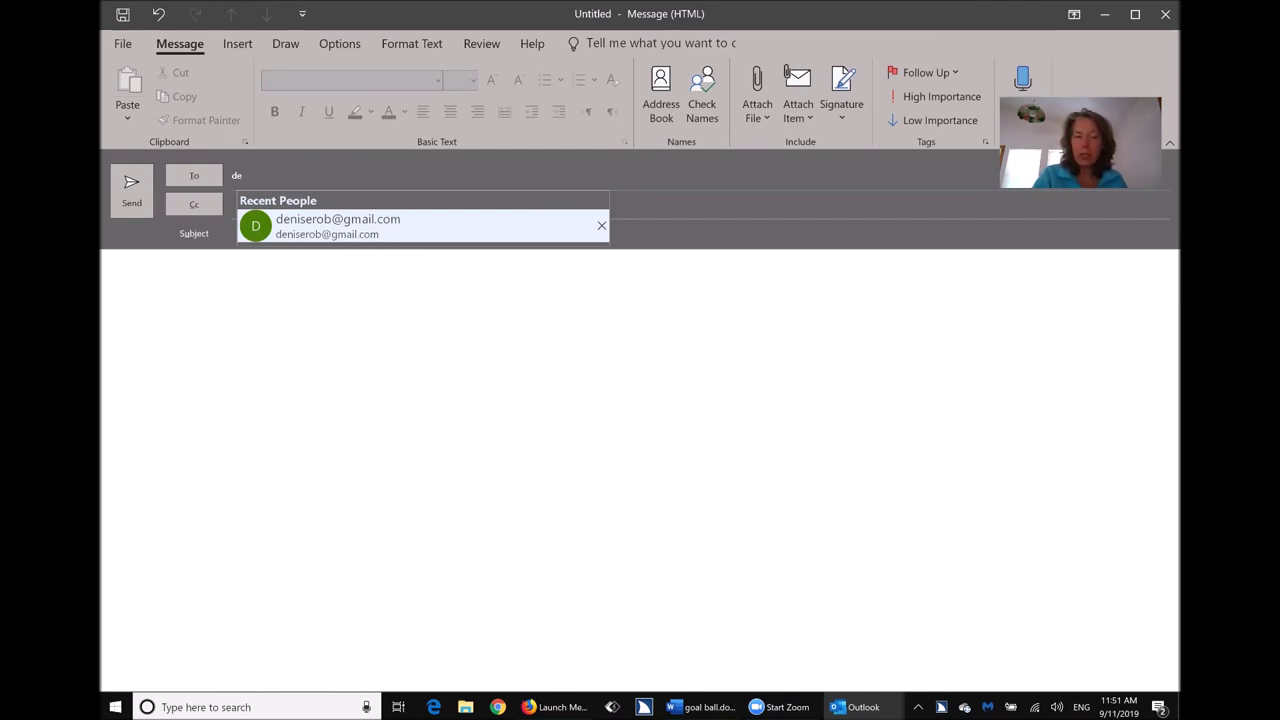
{"action": "key", "text": "Return"}
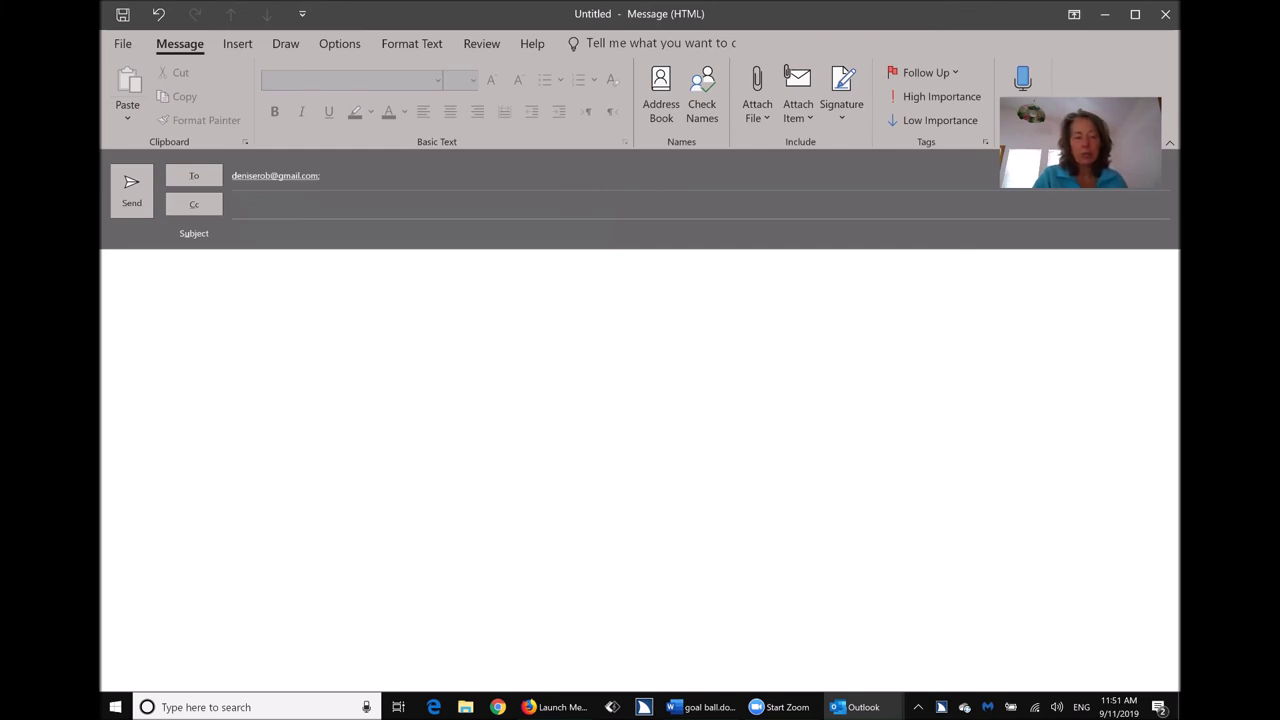
{"action": "key", "text": "Tab"}
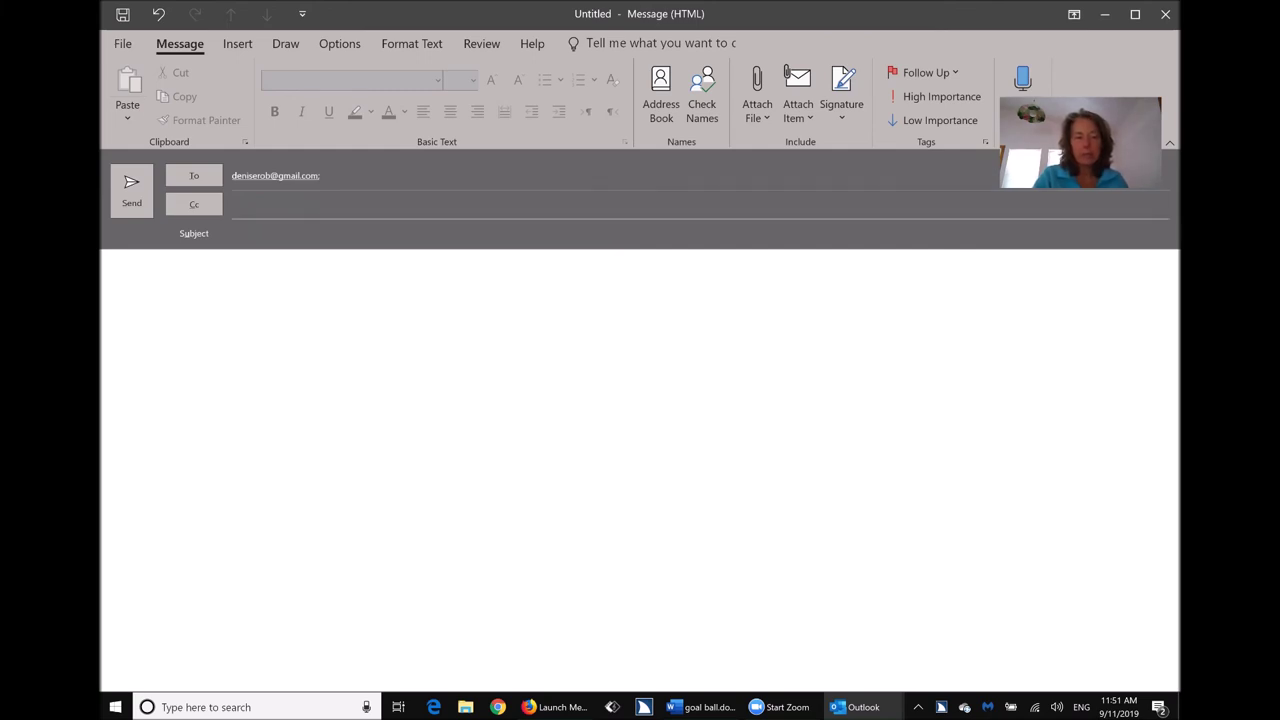
{"action": "key", "text": "Tab"}
{"action": "type", "text": "goal ball"}
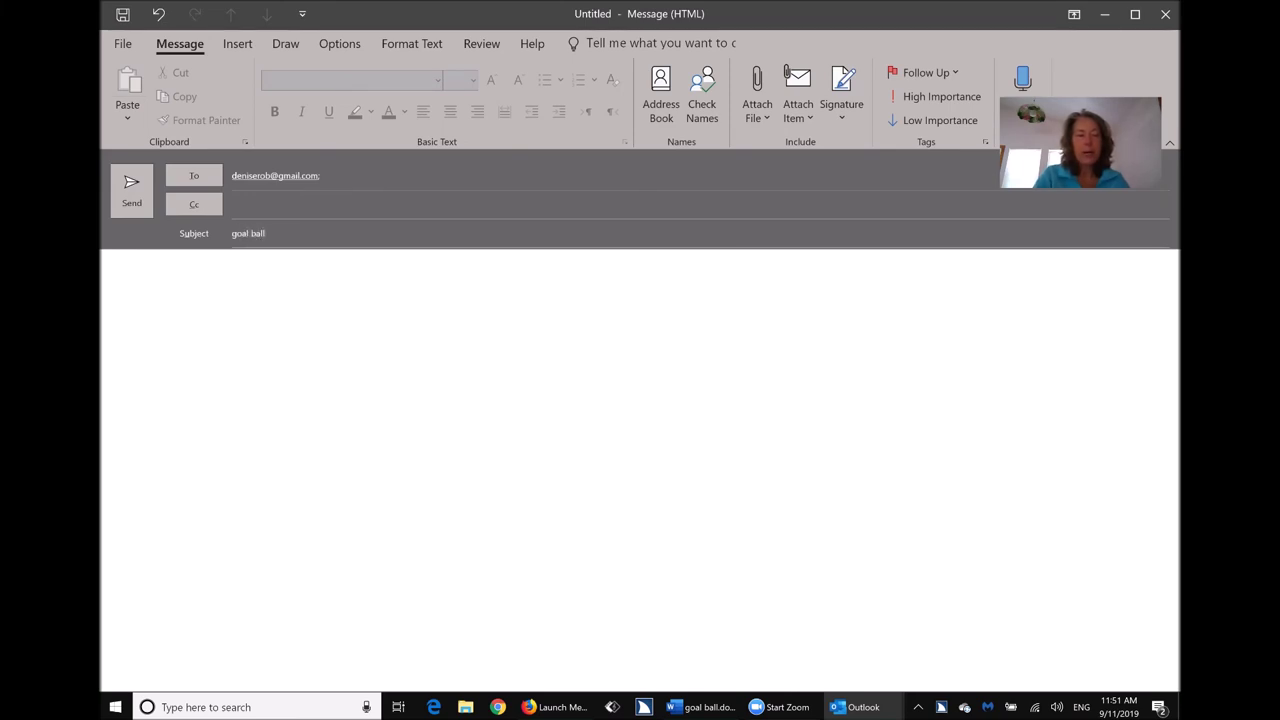
{"action": "left_click", "coordinate": [734, 271]}
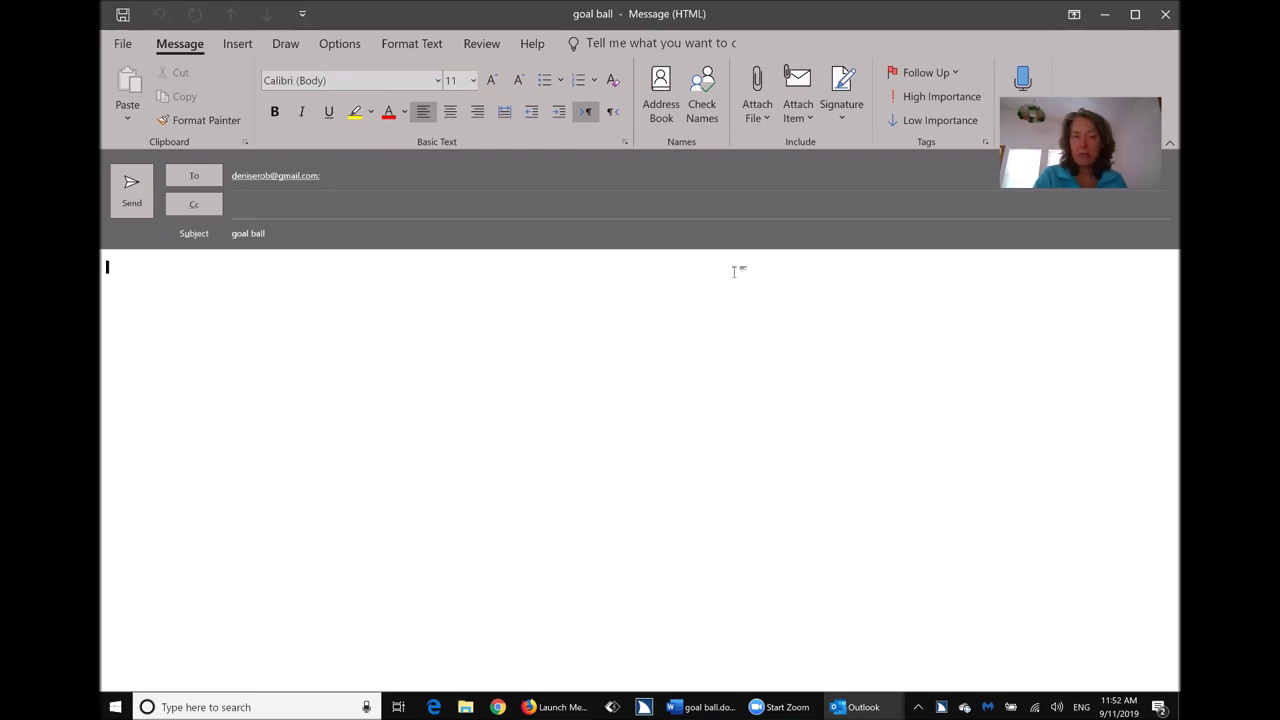
Pick goal ball.docx from the Recent Items list to attach to the message.
{"action": "key", "text": "alt"}
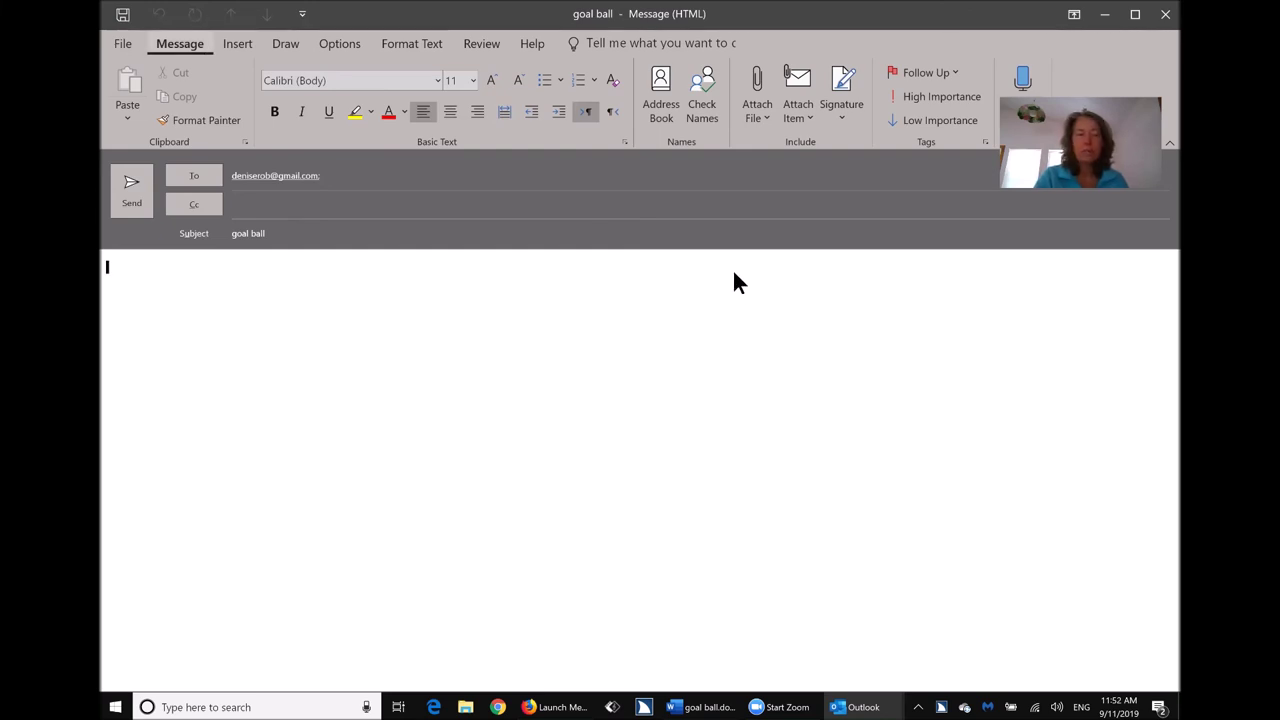
{"action": "key", "text": "h"}
{"action": "key", "text": "a"}
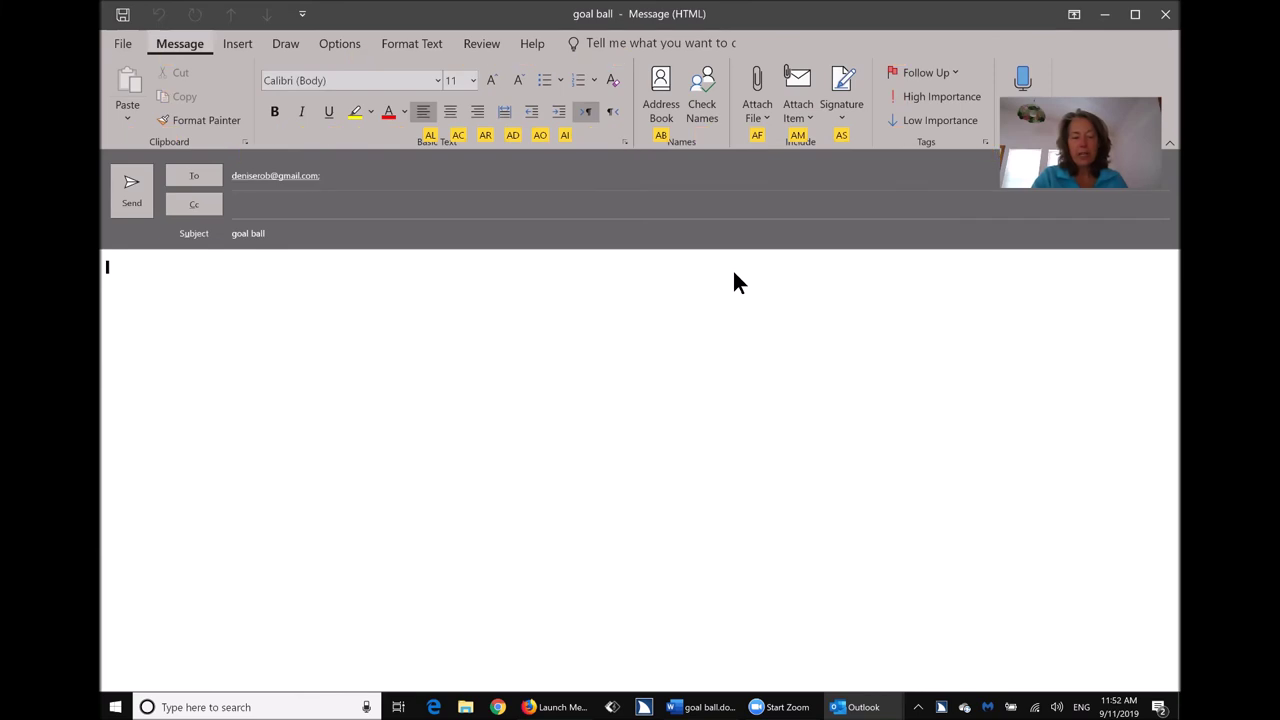
{"action": "key", "text": "f"}
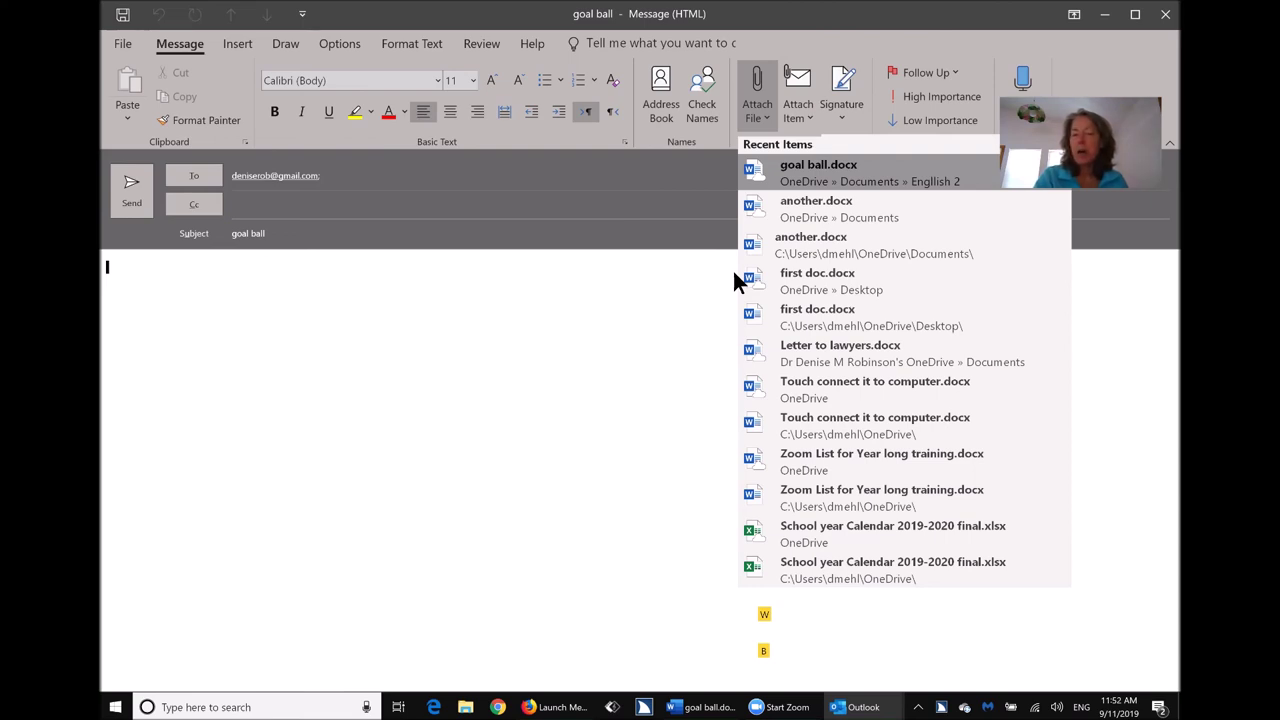
{"action": "key", "text": "b"}
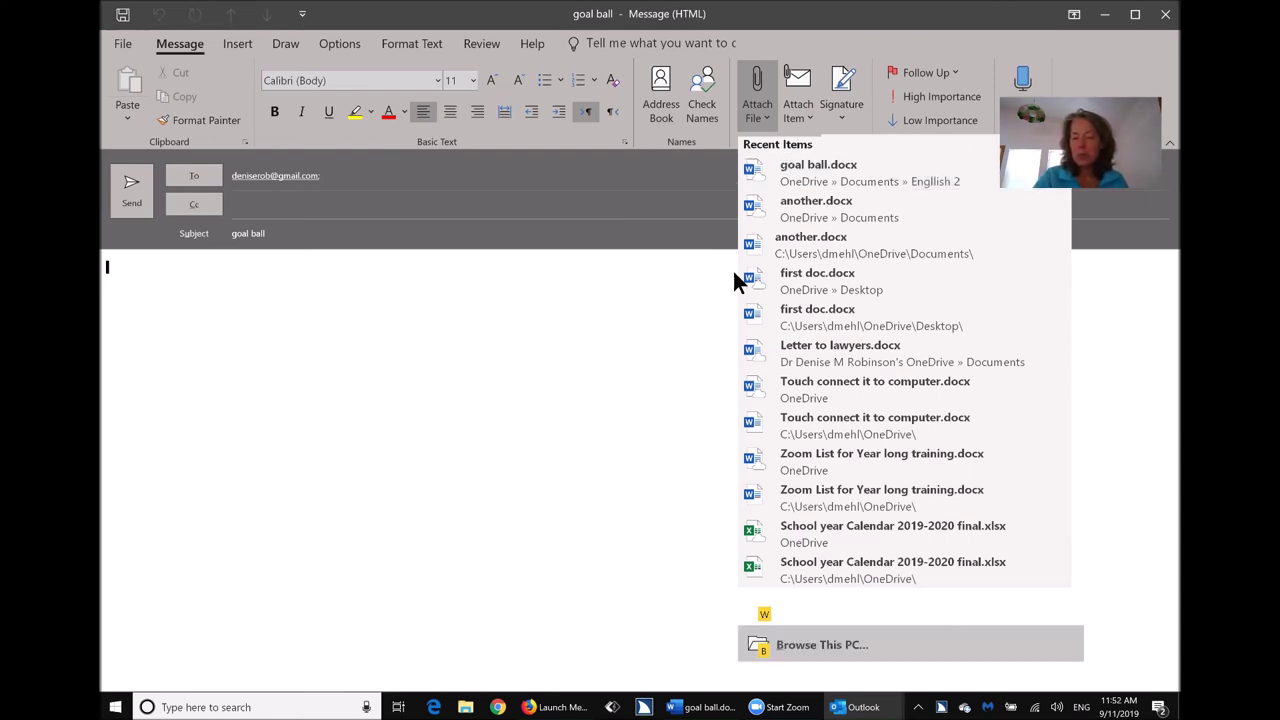
{"action": "key", "text": "Down"}
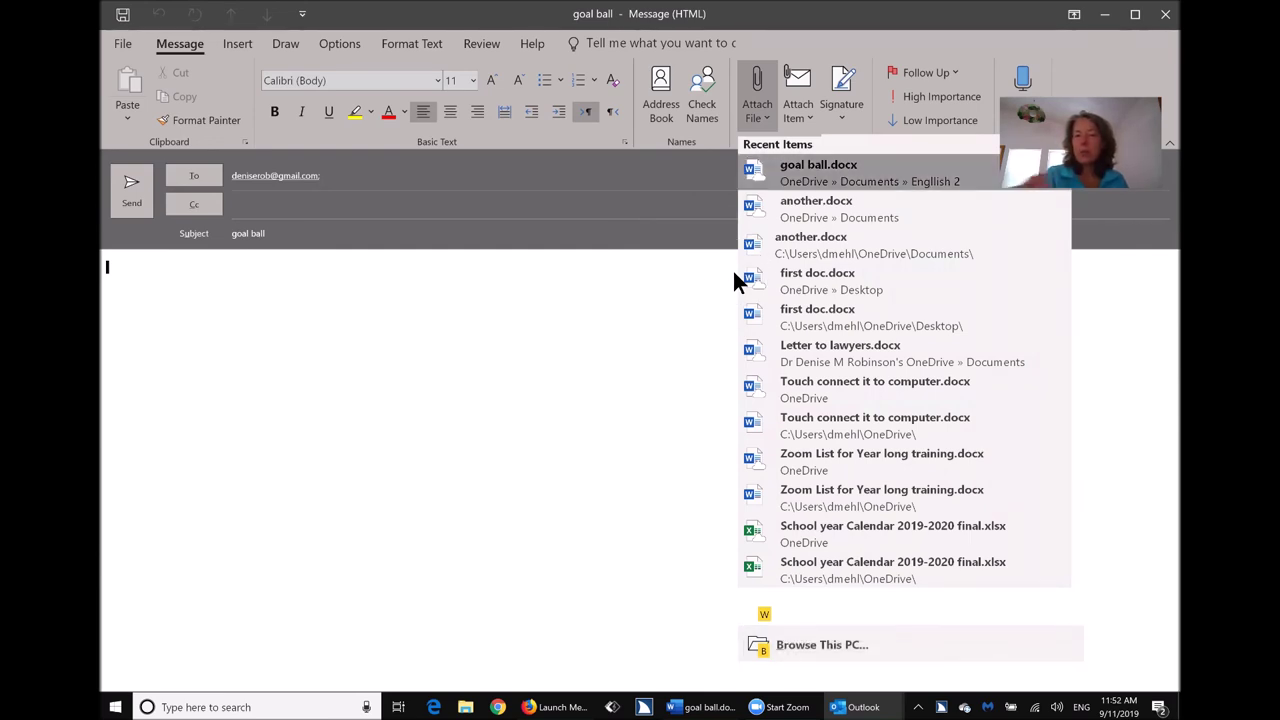
{"action": "key", "text": "Return"}
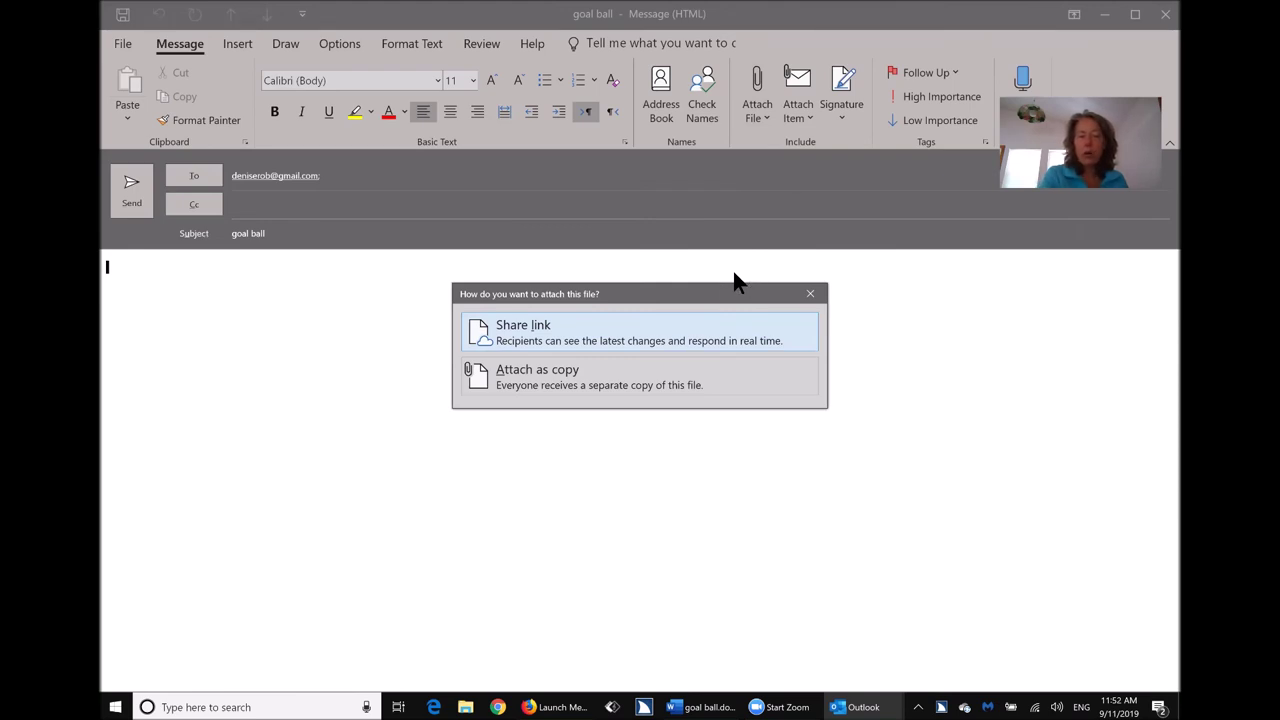
Attach goal ball.docx (18 KB) as a separate copy rather than a shared link.
{"action": "key", "text": "Down"}
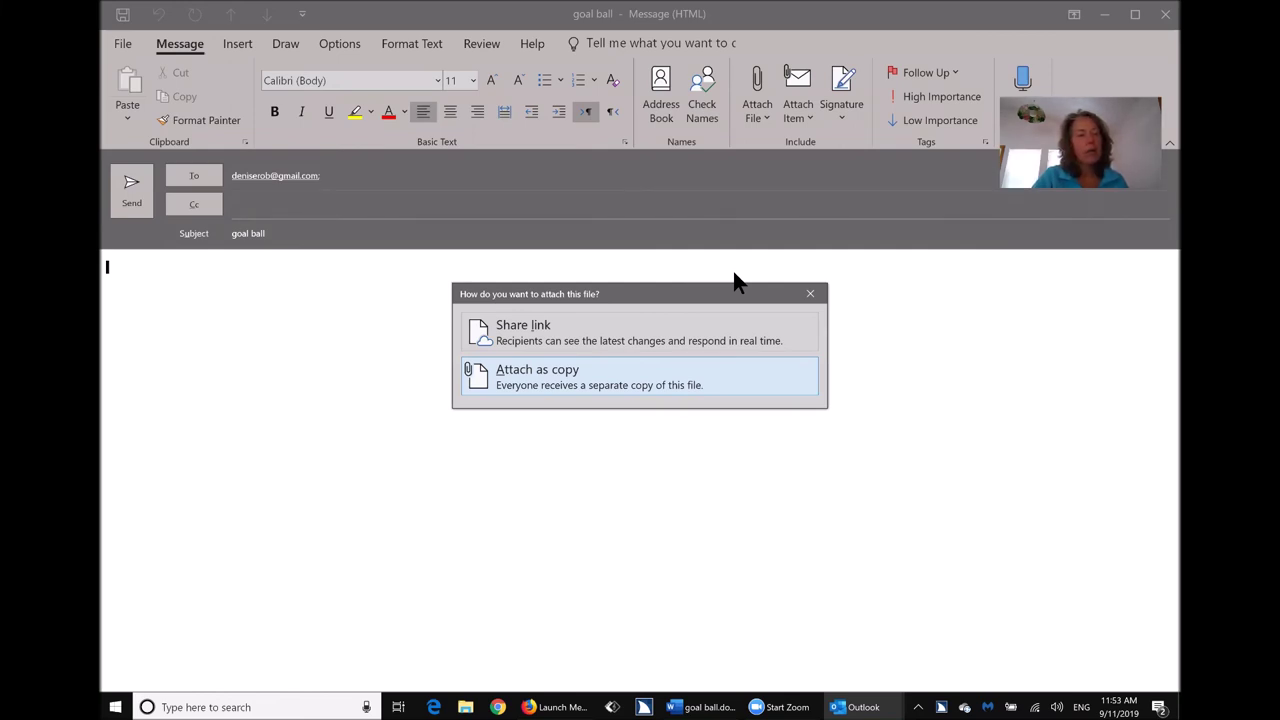
{"action": "key", "text": "Return"}
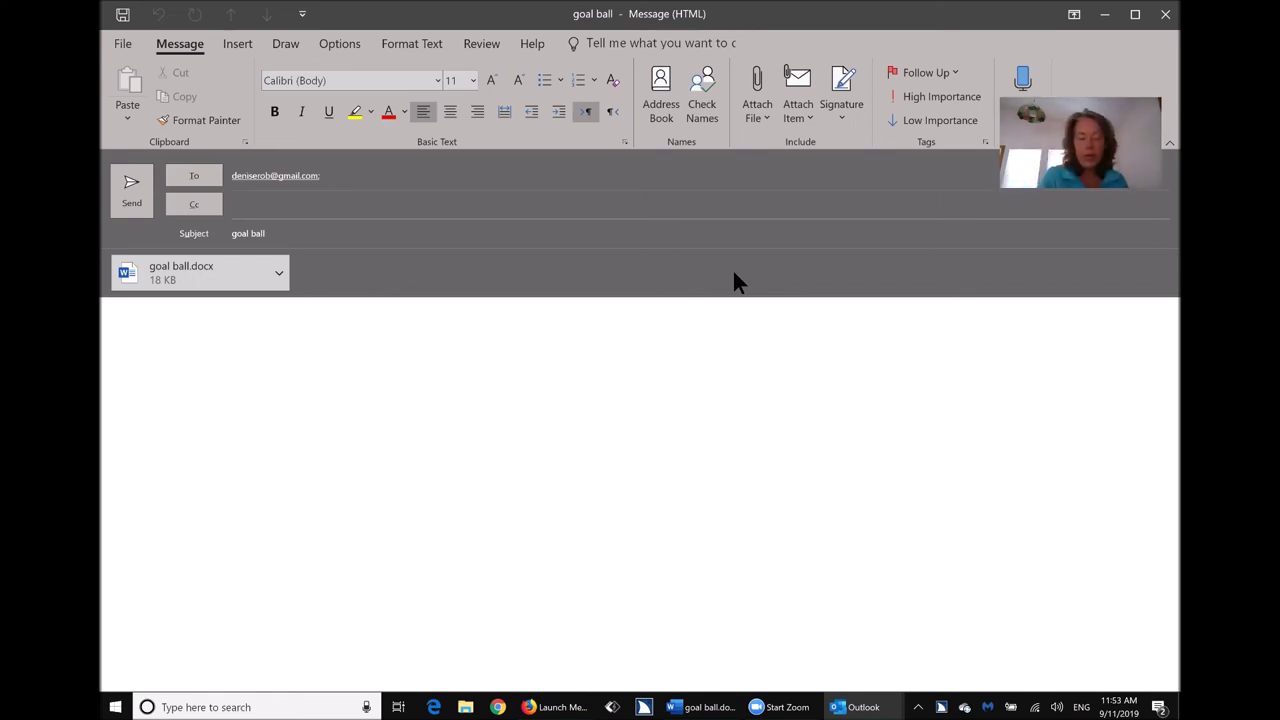
Send the goal ball message and search the Start menu for 'word'.
{"action": "key", "text": "alt"}
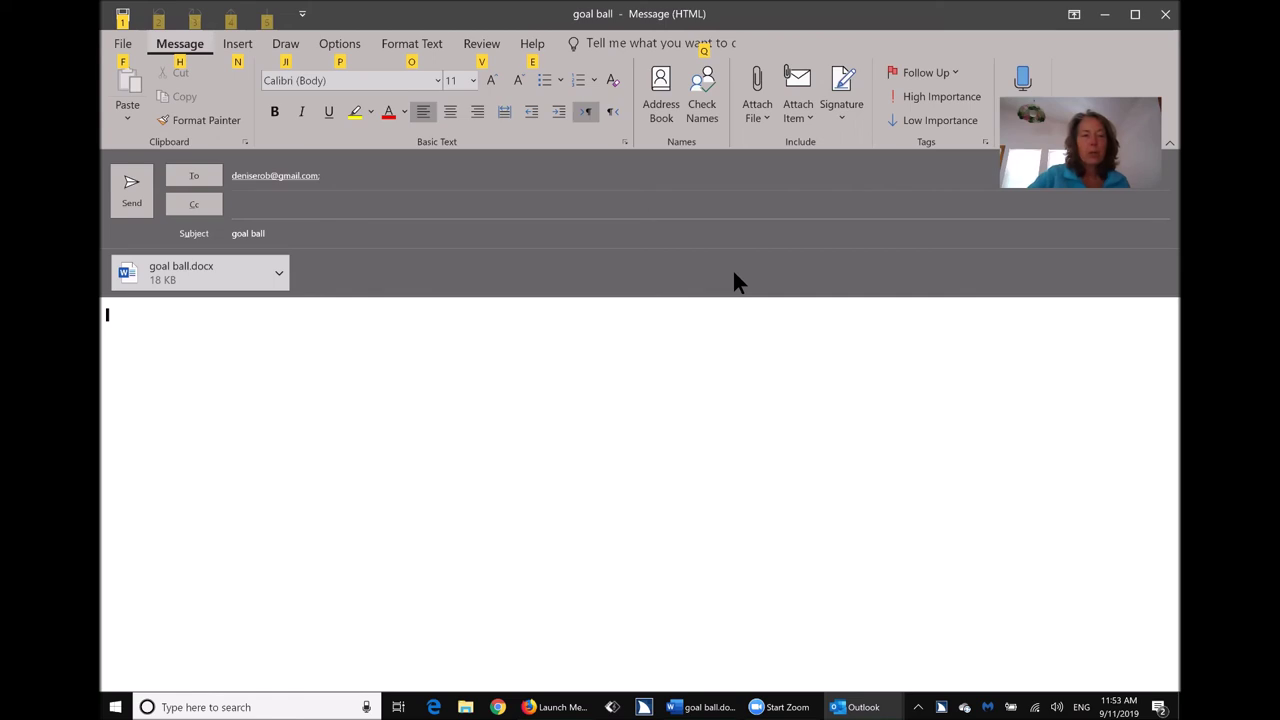
{"action": "key", "text": "ctrl"}
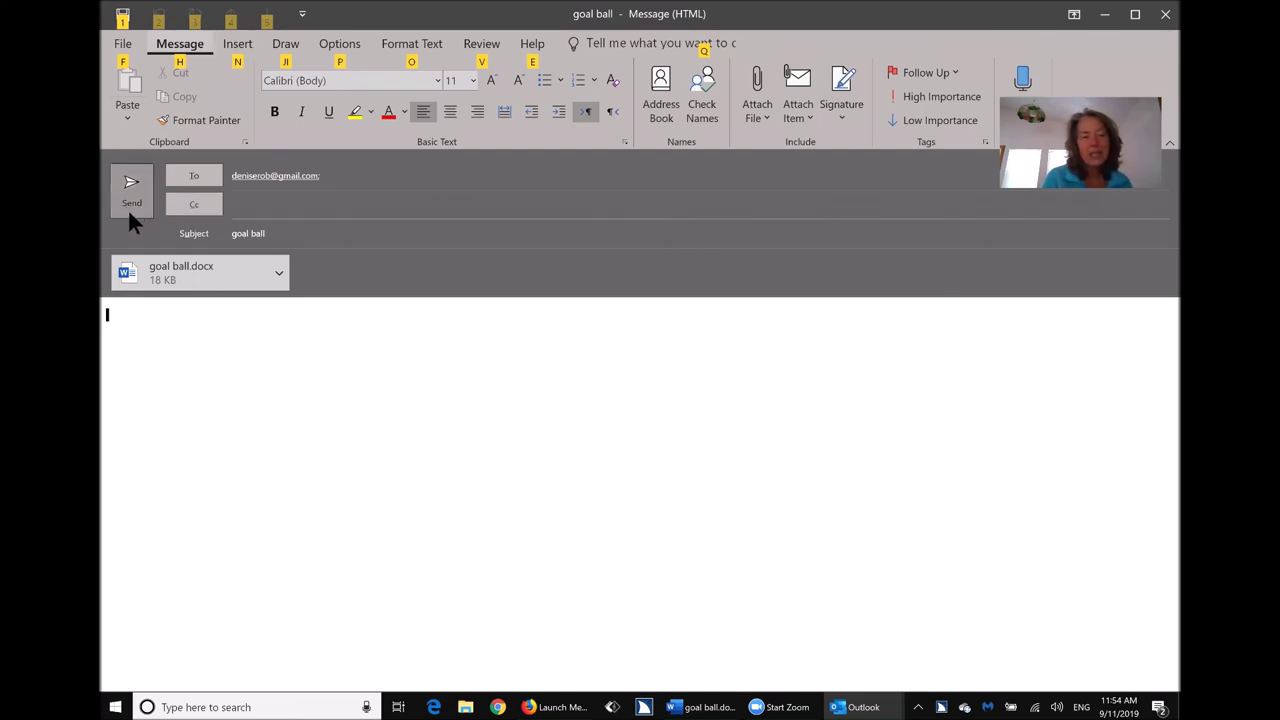
{"action": "key", "text": "alt"}
{"action": "left_click", "coordinate": [180, 382]}
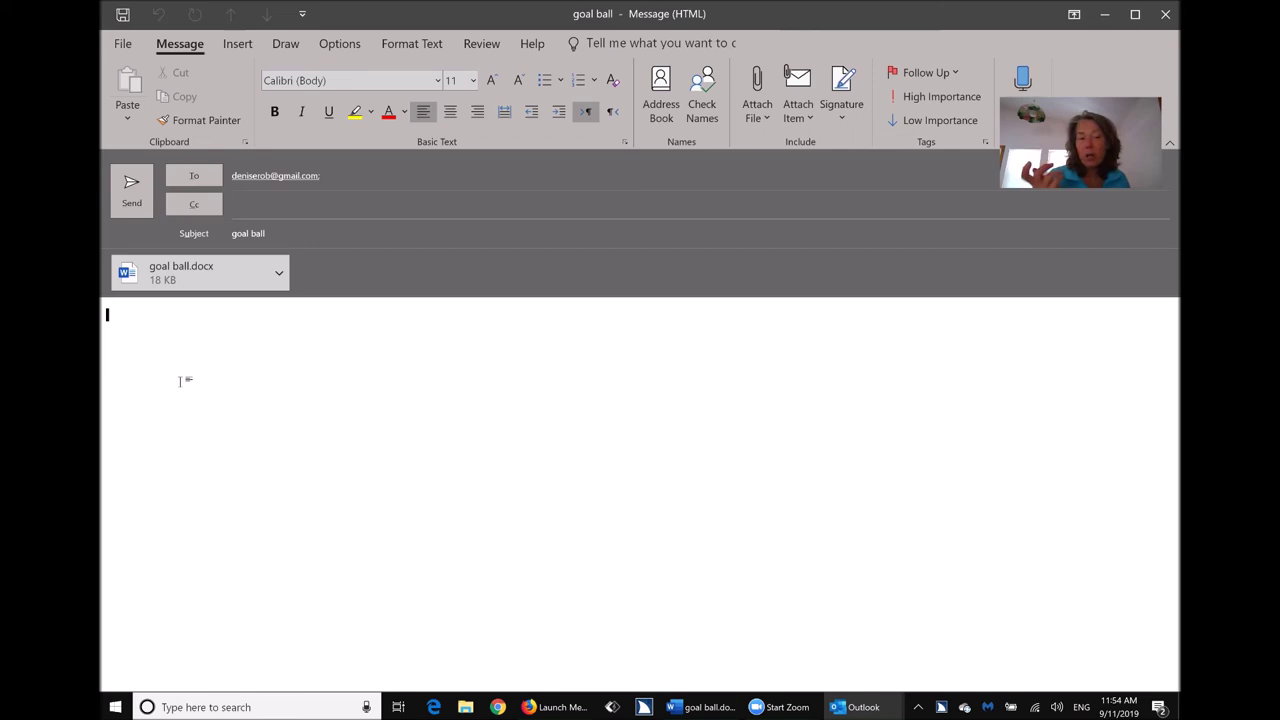
{"action": "key", "text": "alt+s"}
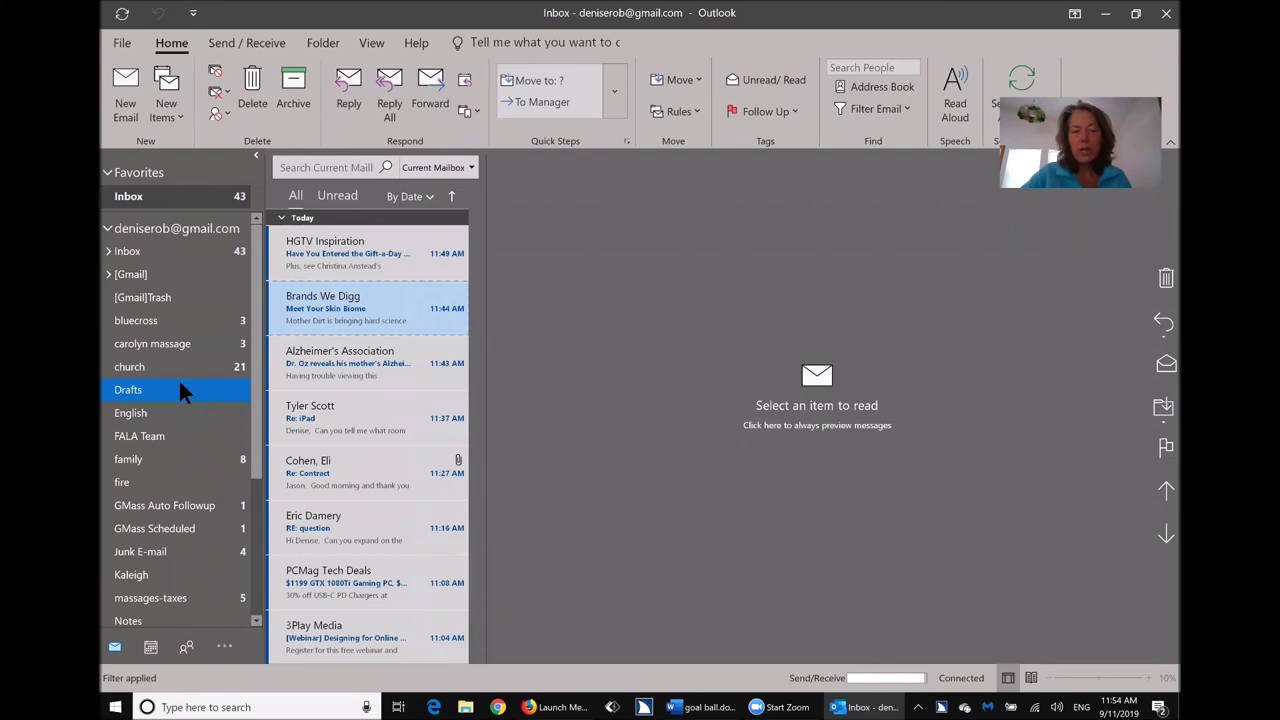
{"action": "key", "text": "super"}
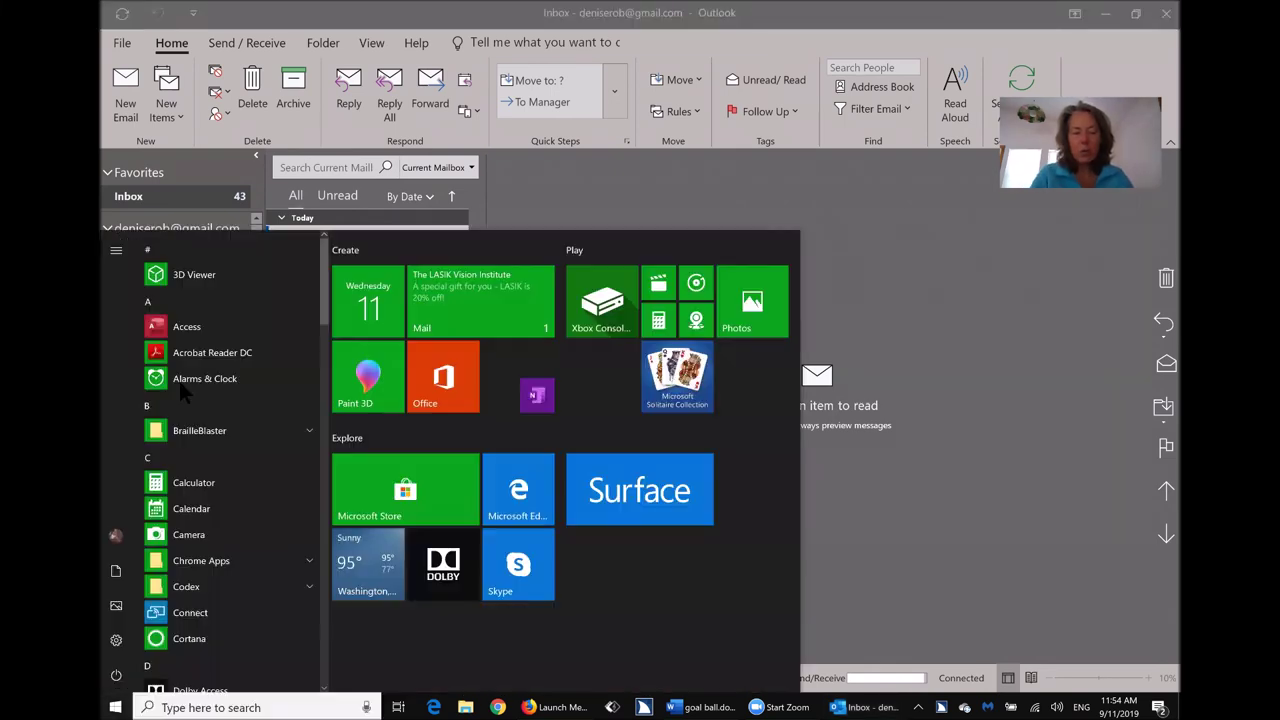
{"action": "type", "text": "word"}
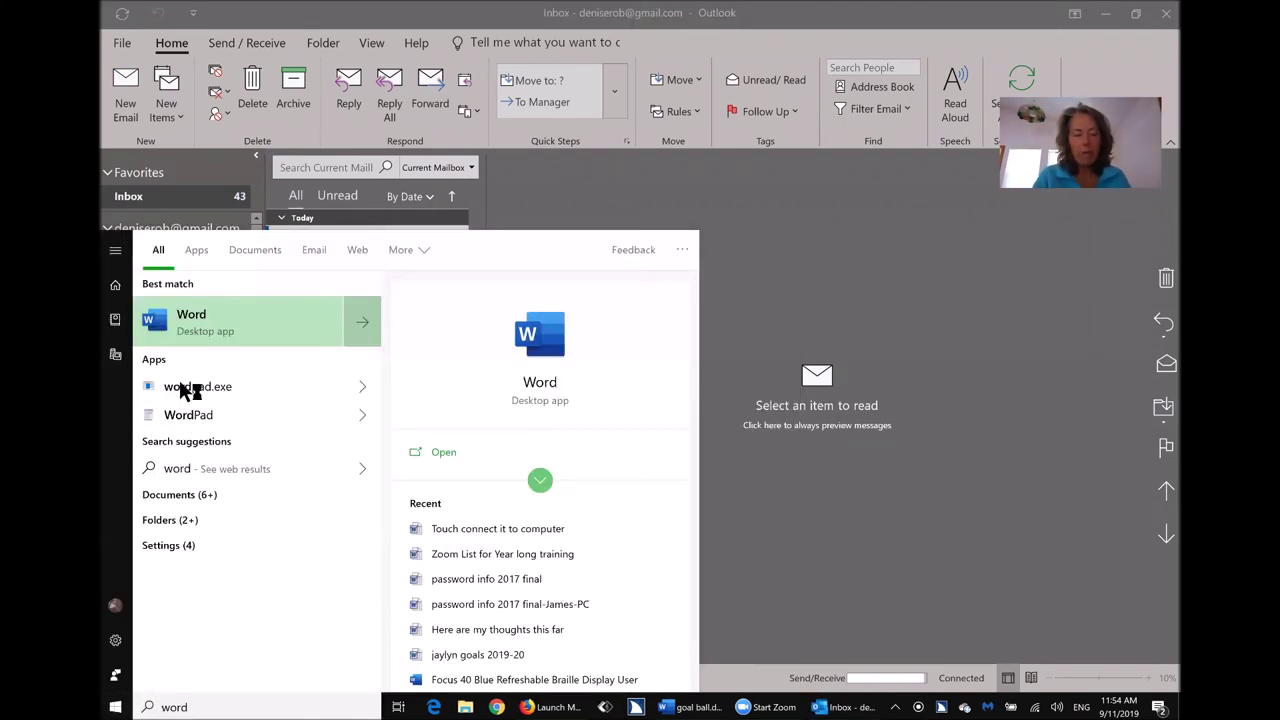
Launch Word, create a blank document and bring up its Font dialog (Times New Roman, 12).
{"action": "key", "text": "Escape"}
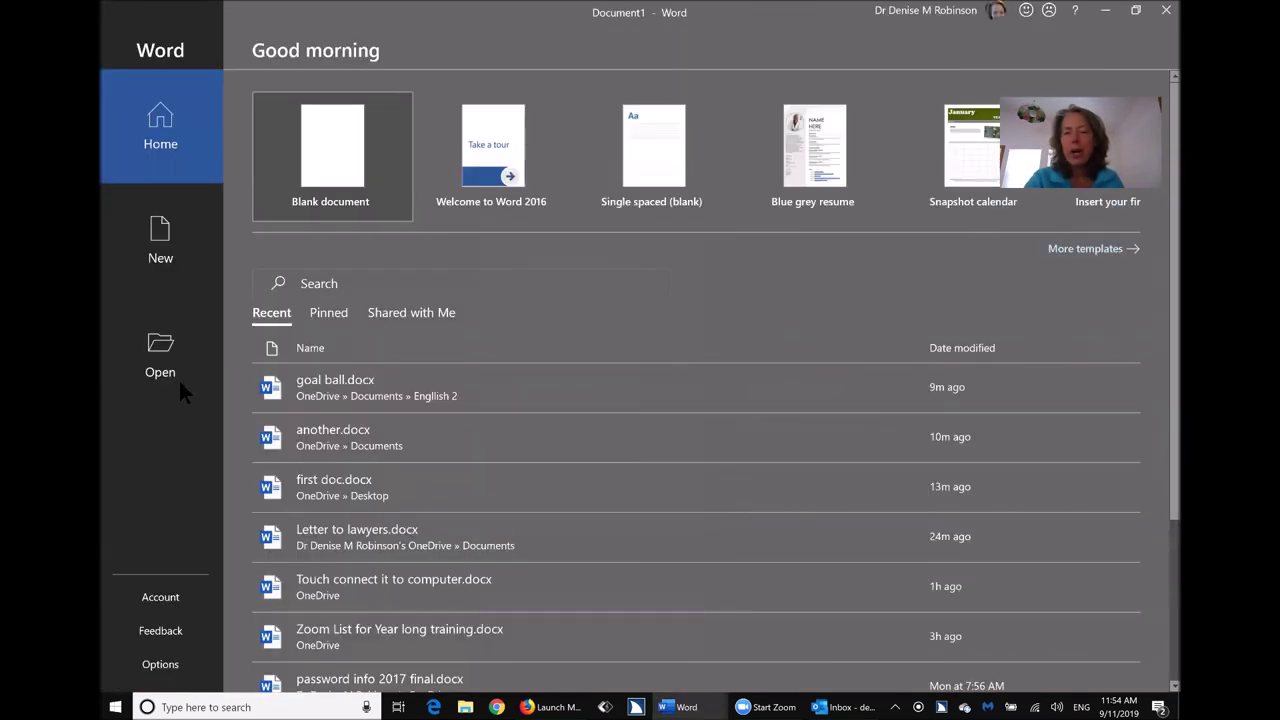
{"action": "key", "text": "Return"}
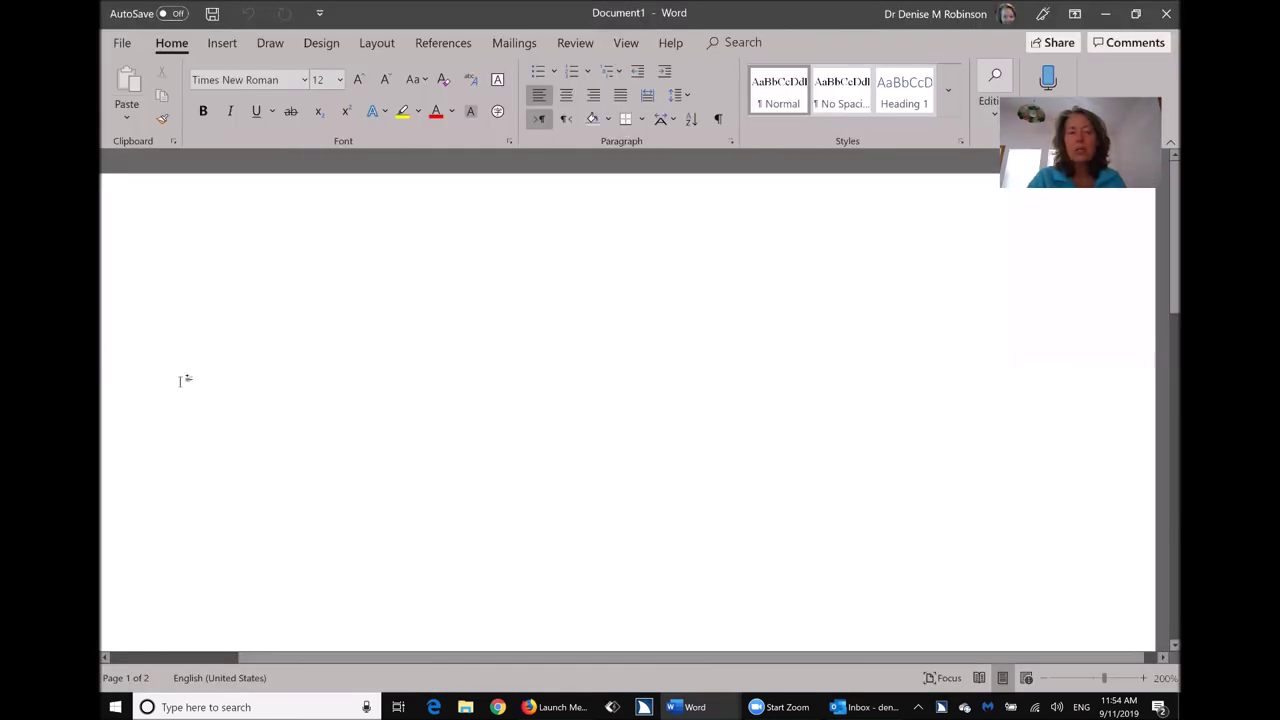
{"action": "left_click", "coordinate": [180, 380]}
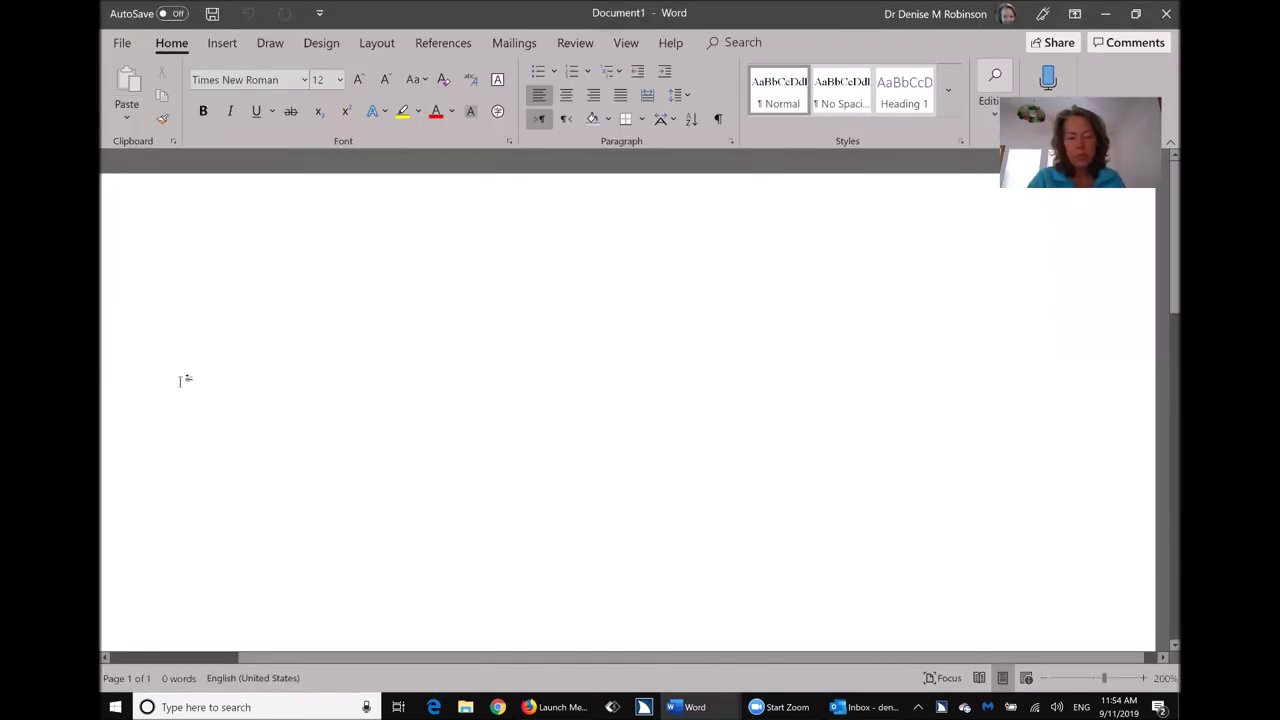
{"action": "key", "text": "alt"}
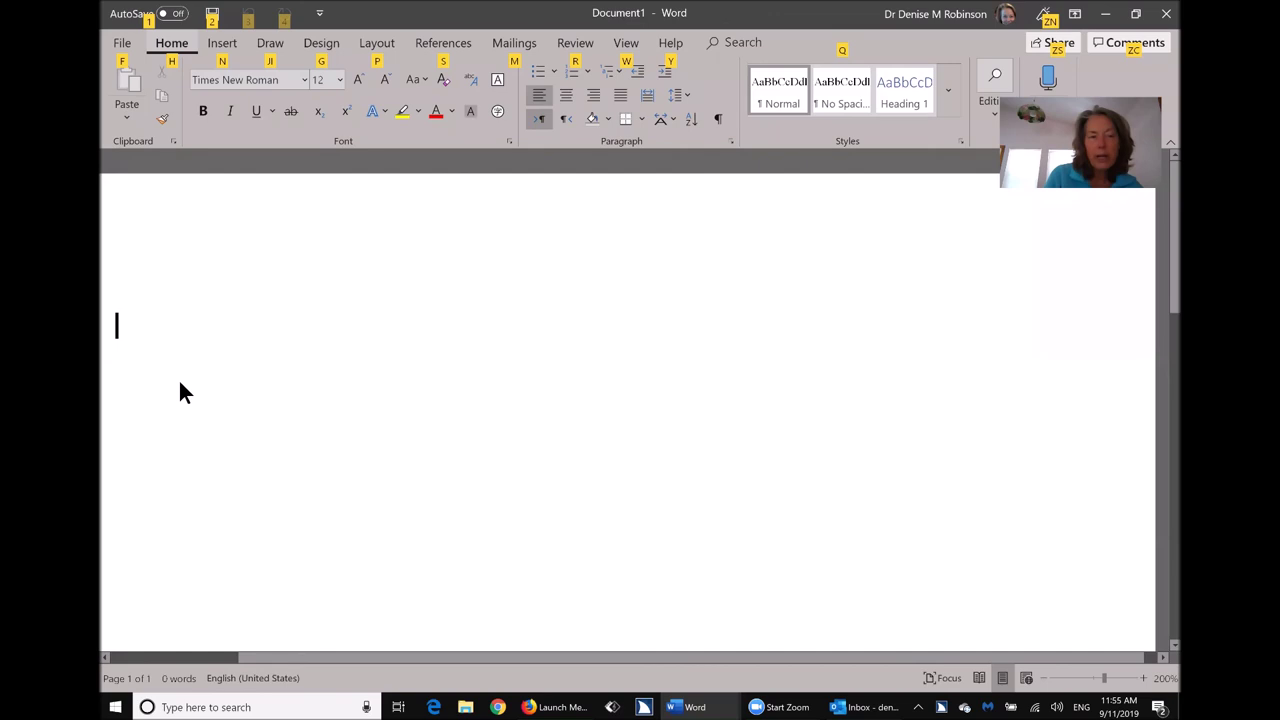
{"action": "key", "text": "alt"}
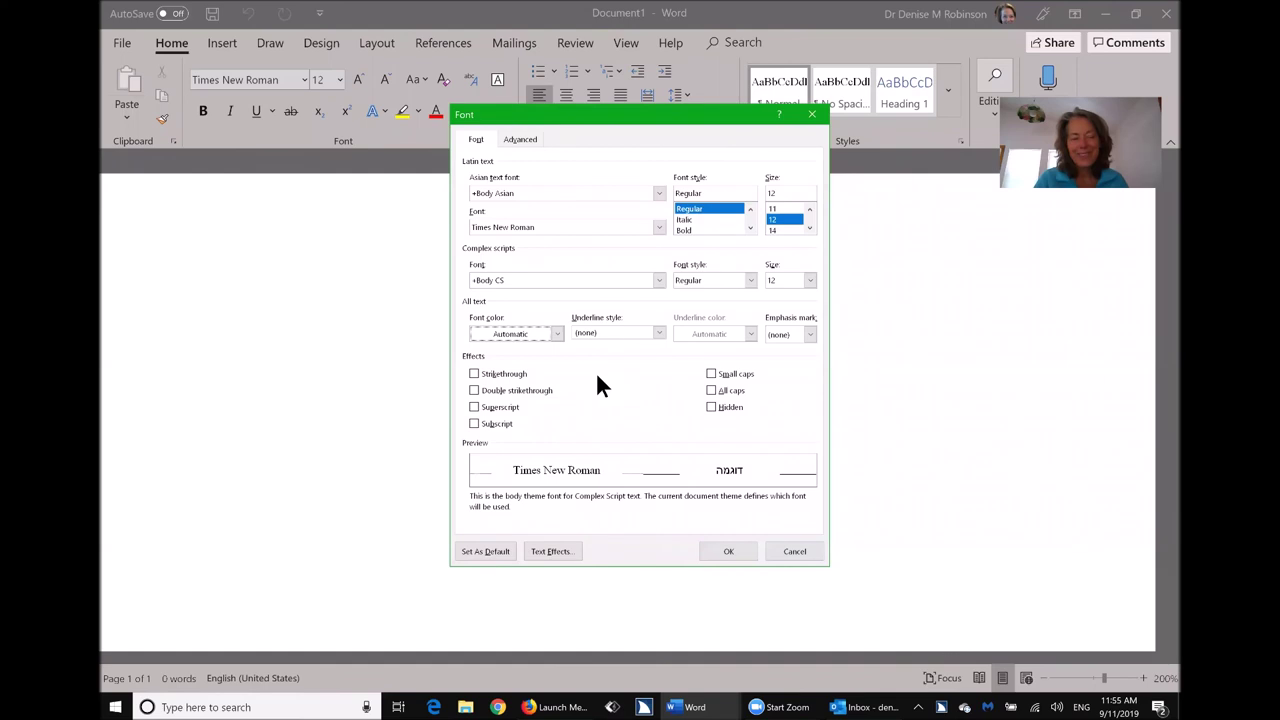
Browse the Font color list and Underline style, then cancel the Font dialog unchanged.
{"action": "left_click", "coordinate": [600, 387]}
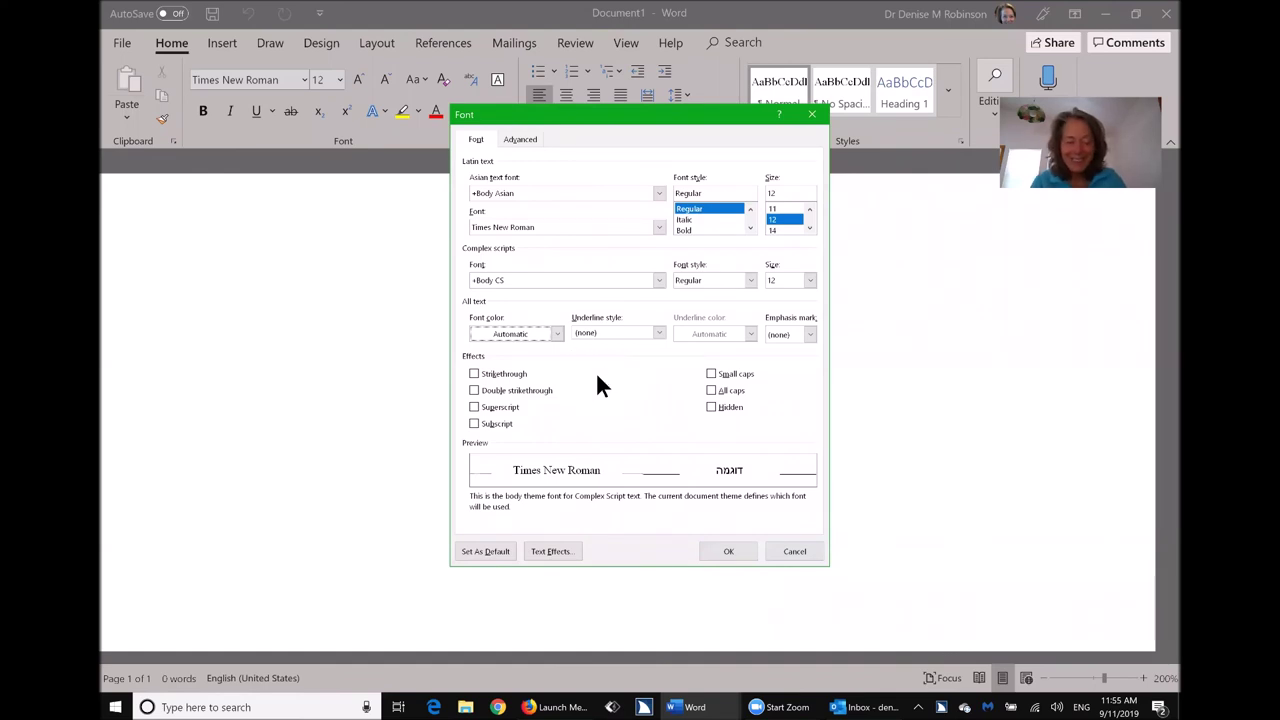
{"action": "key", "text": "Tab"}
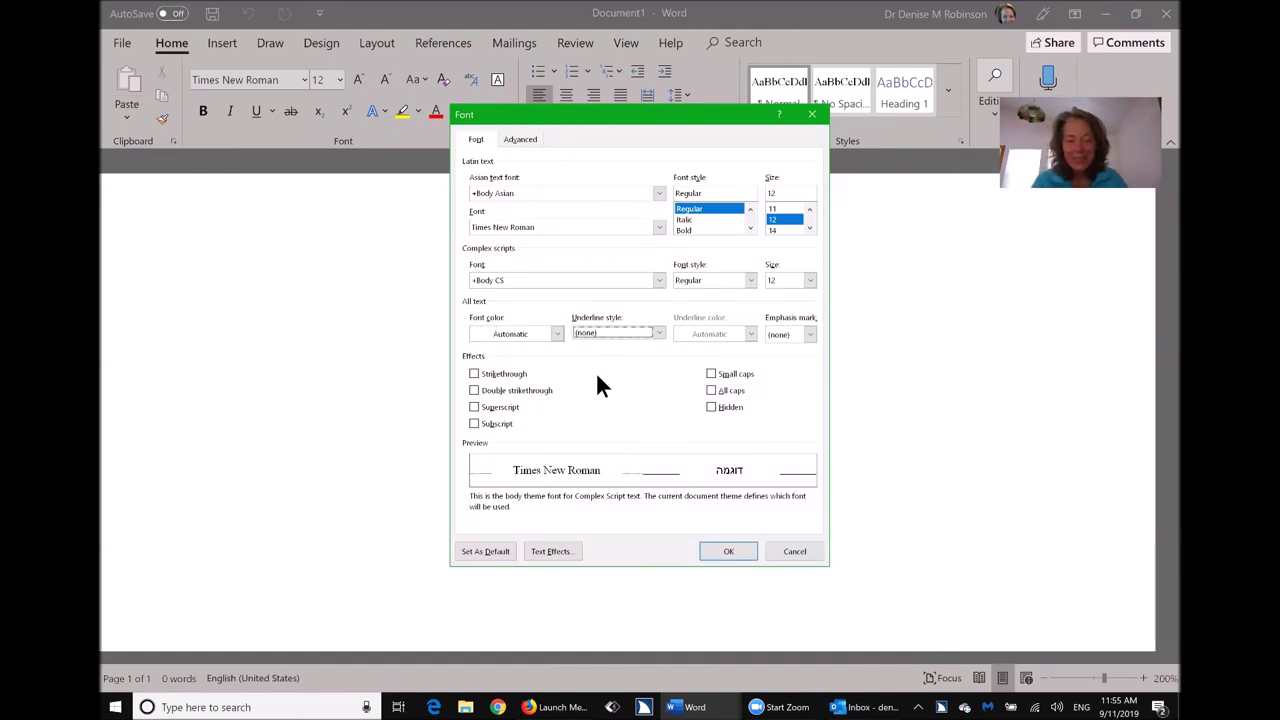
{"action": "key", "text": "shift+Tab"}
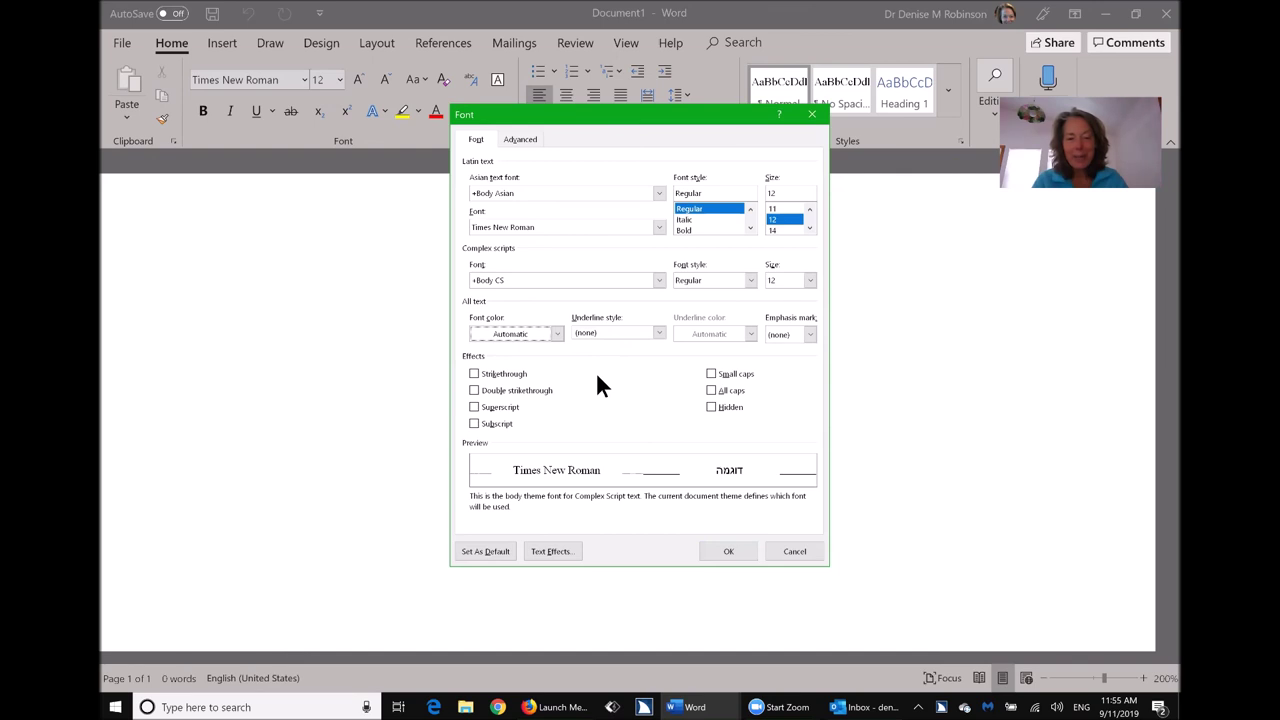
{"action": "key", "text": "alt+Down"}
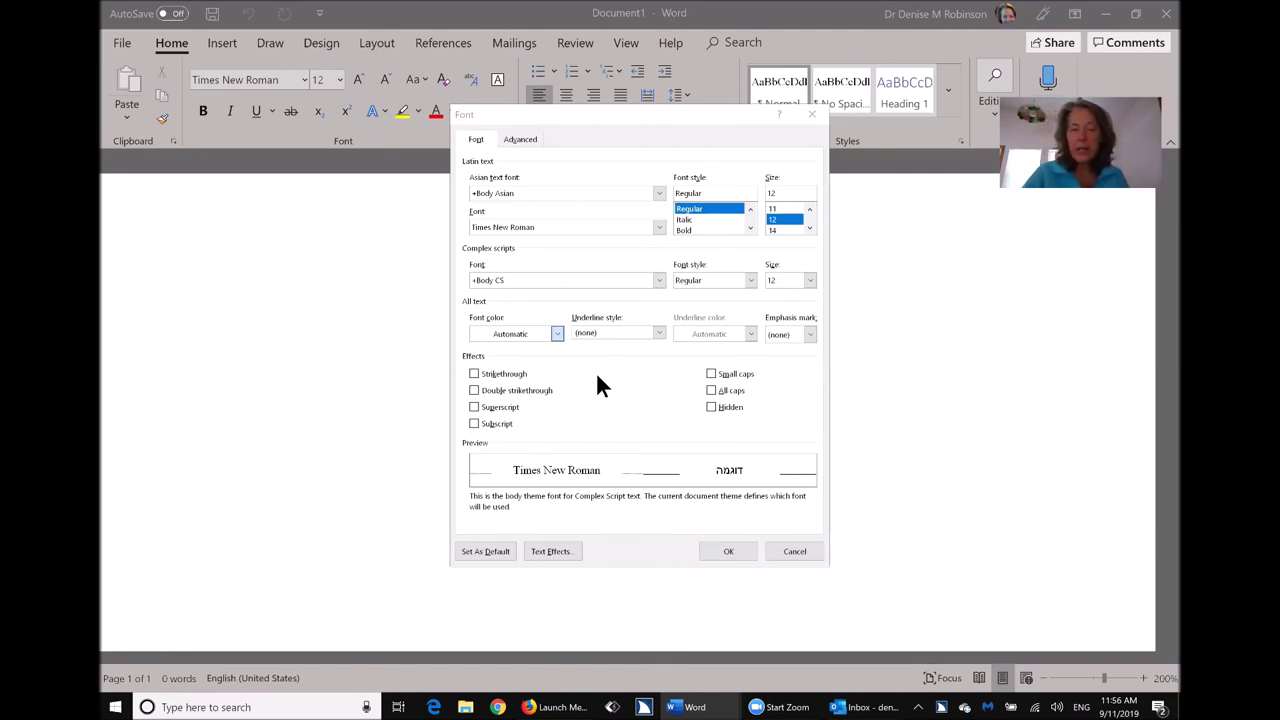
{"action": "key", "text": "Escape"}
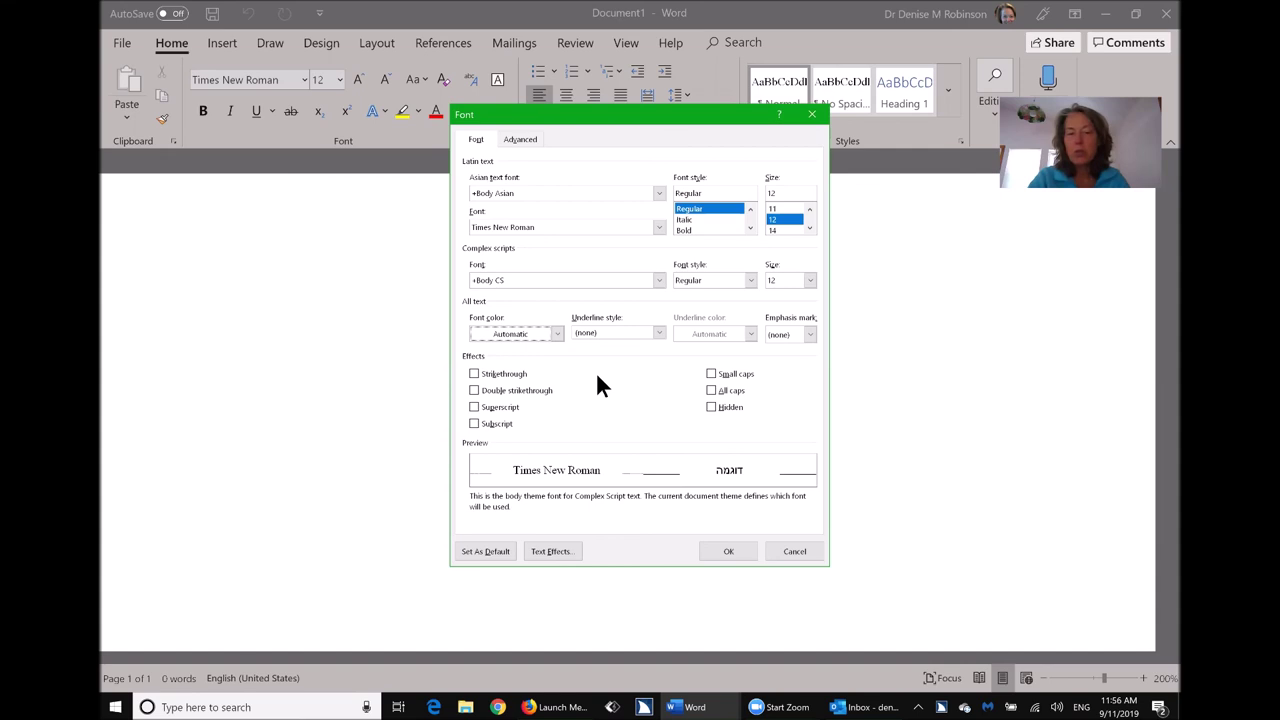
{"action": "key", "text": "Escape"}
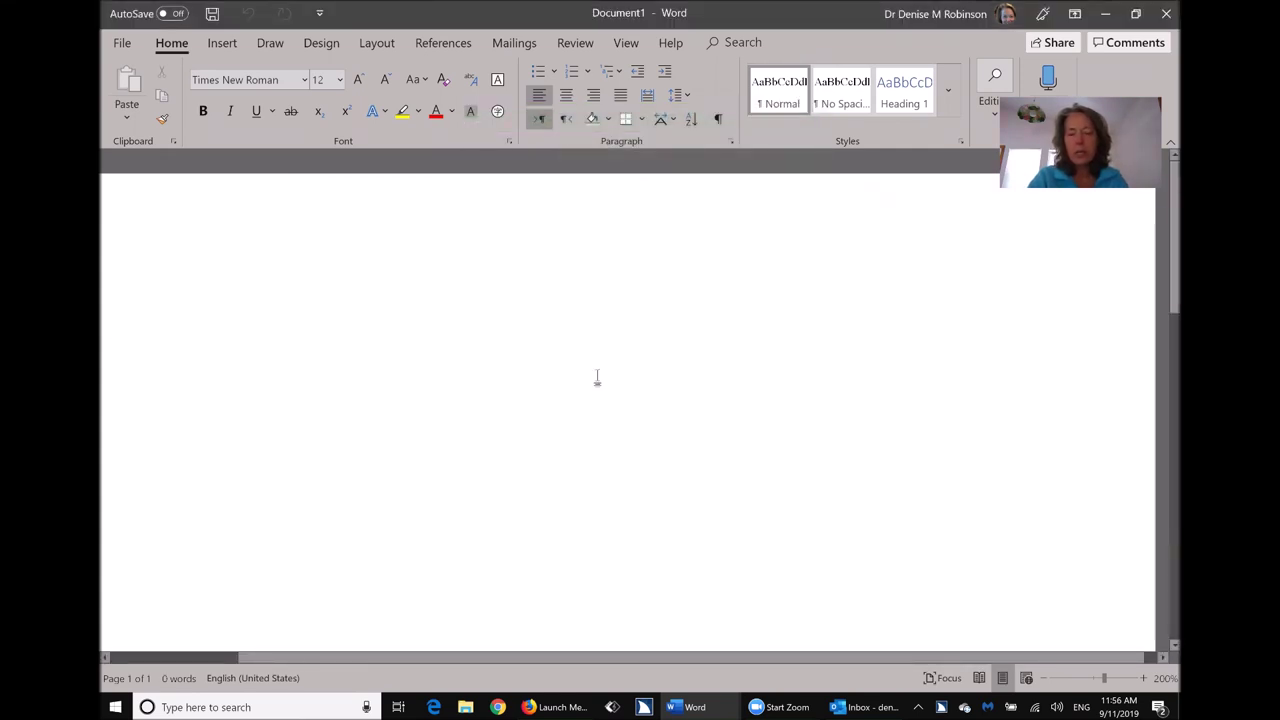
Search Start for 'upd' and open Check for updates in Windows Settings.
{"action": "key", "text": "super"}
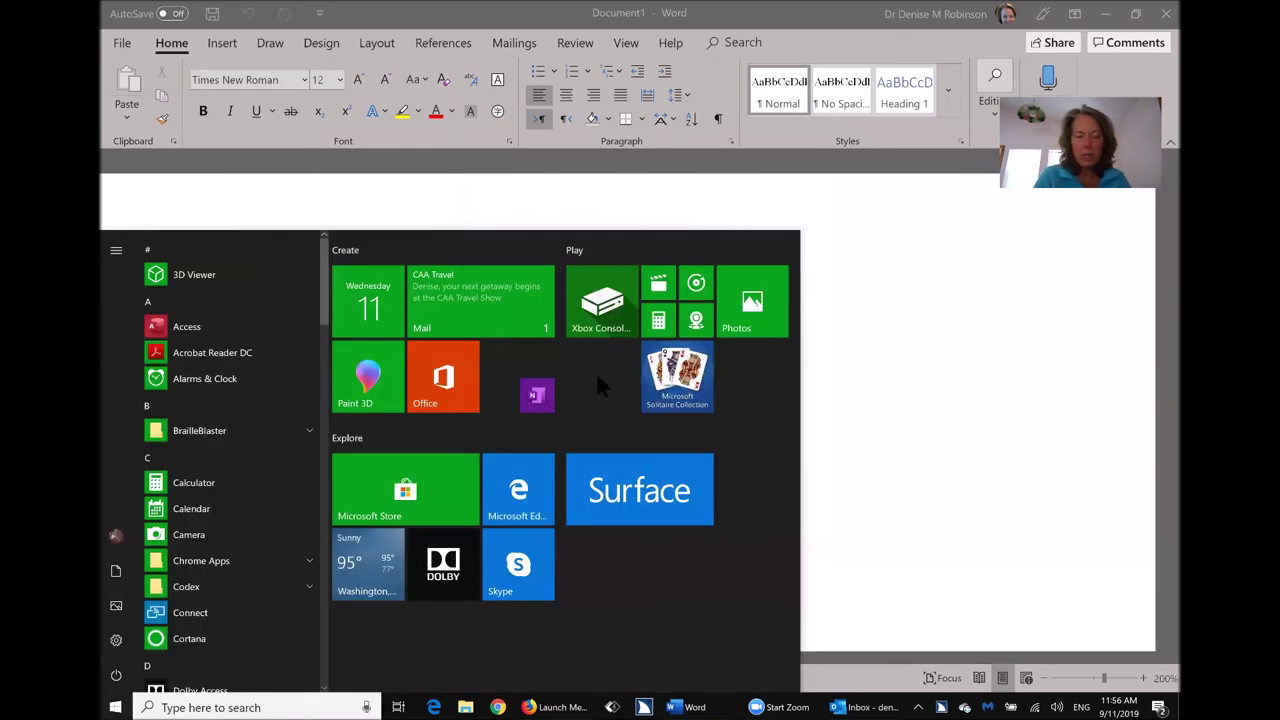
{"action": "type", "text": "upd"}
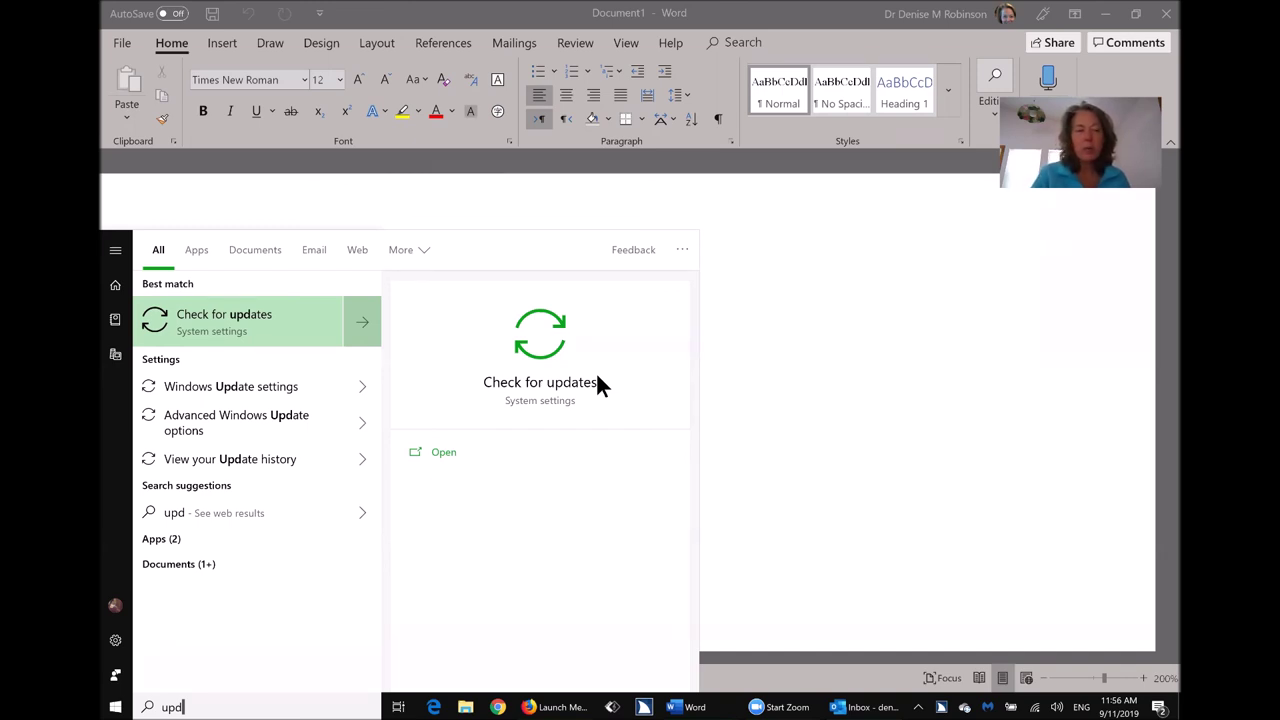
{"action": "left_click", "coordinate": [600, 385]}
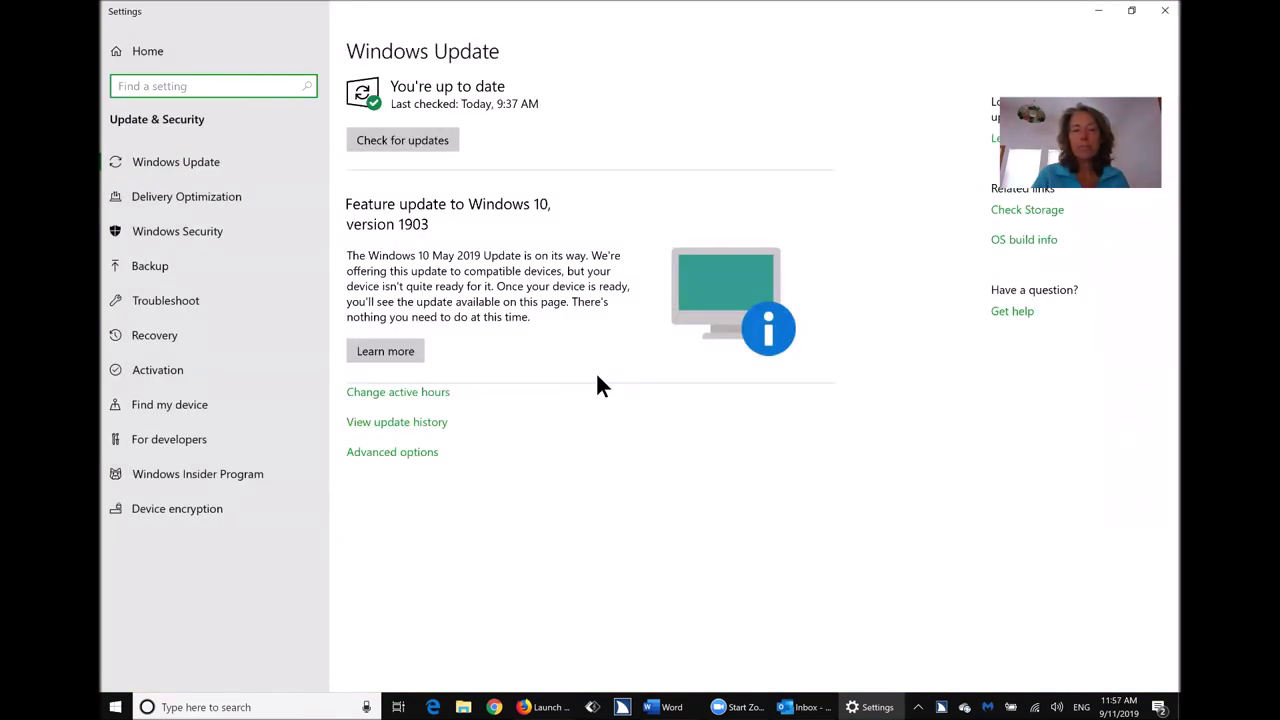
Run a Windows Update check, then open View update history.
{"action": "key", "text": "Tab"}
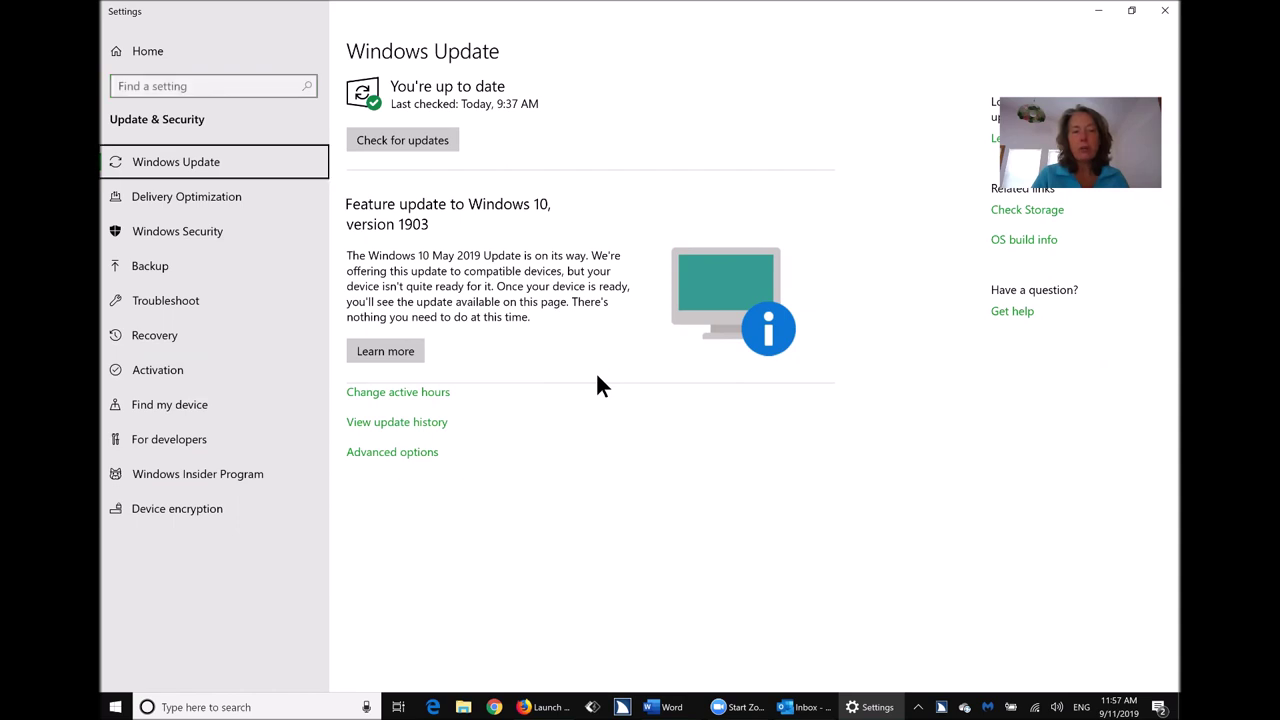
{"action": "key", "text": "Tab"}
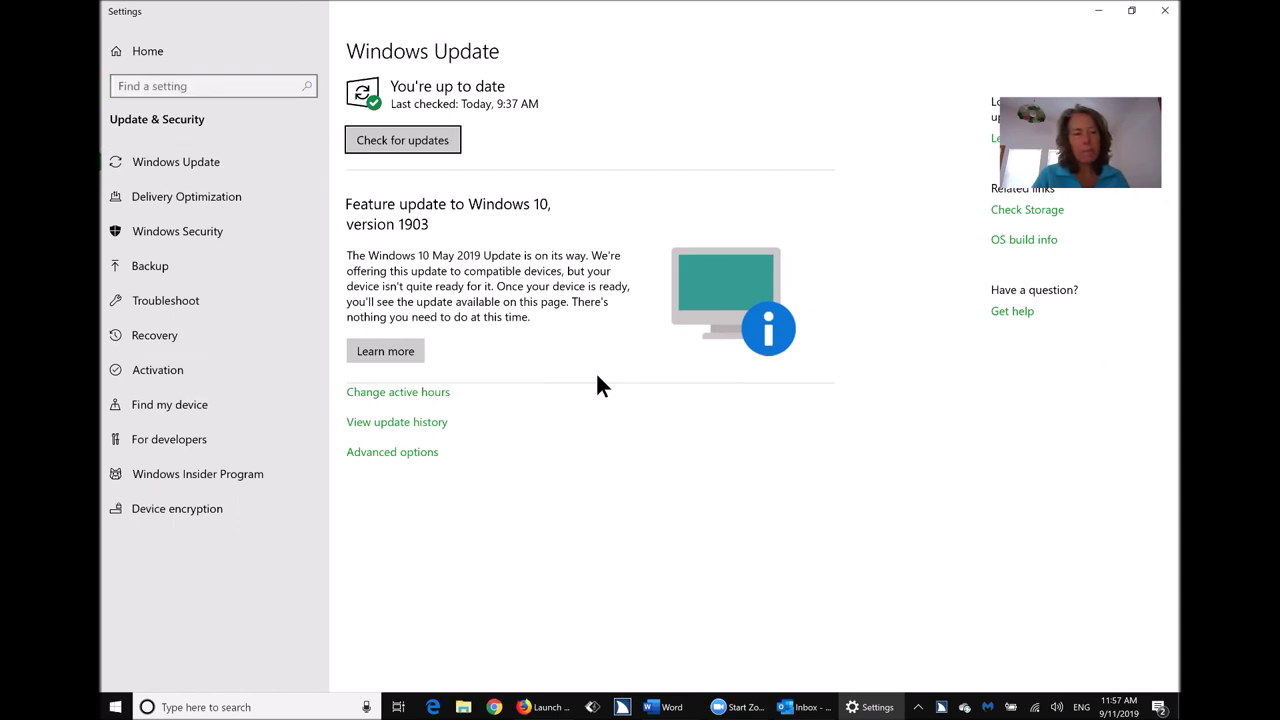
{"action": "key", "text": "space"}
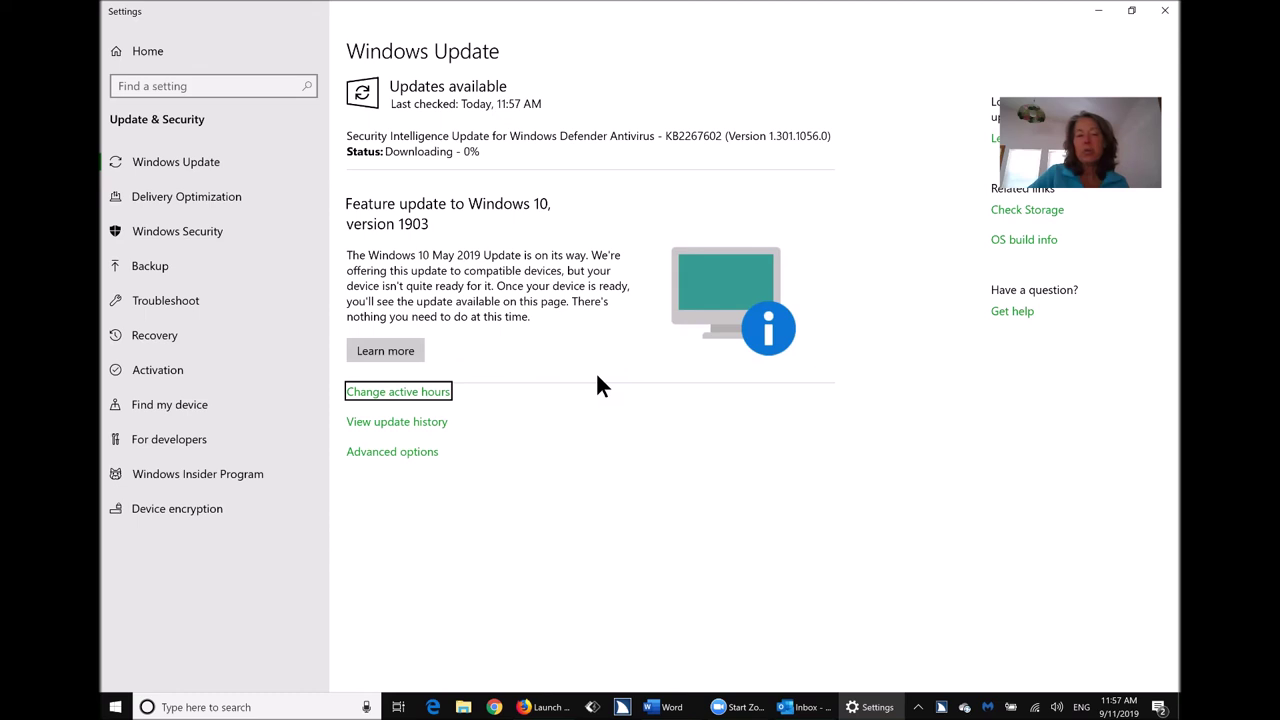
{"action": "key", "text": "Tab"}
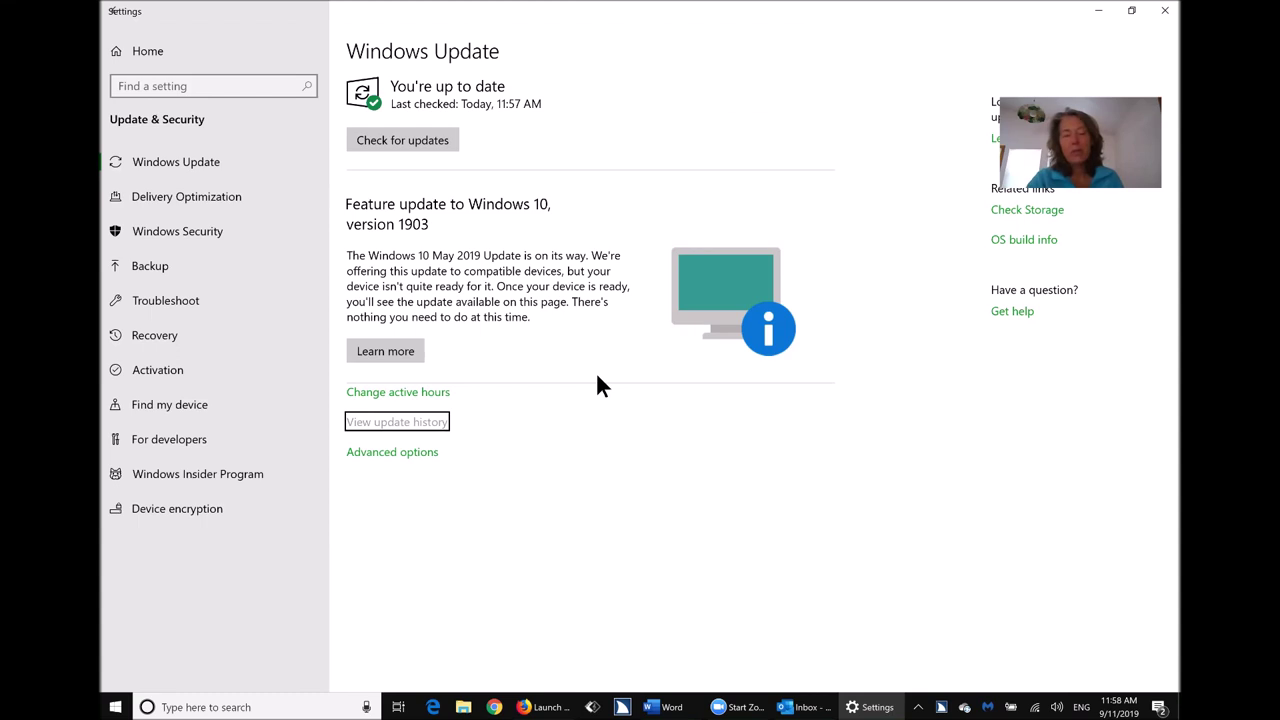
{"action": "key", "text": "Return"}
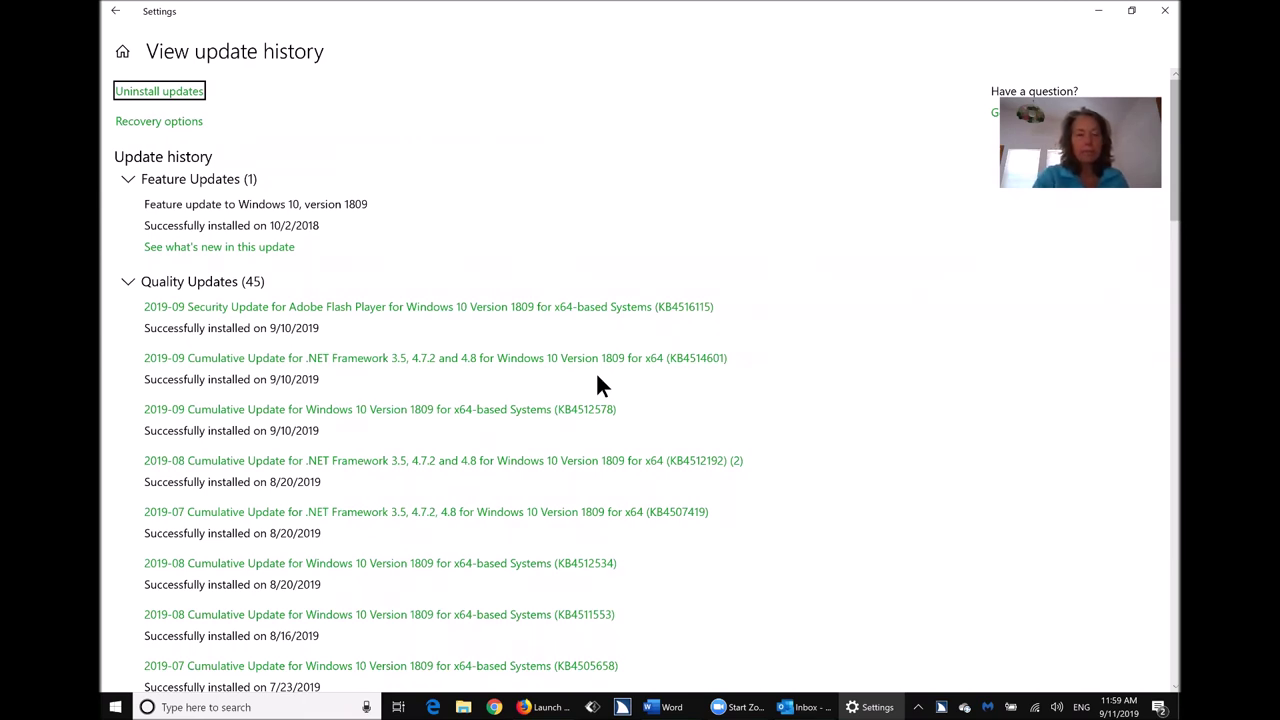
Finish reviewing the update history and return to the blank Word document.
{"action": "left_click", "coordinate": [597, 378]}
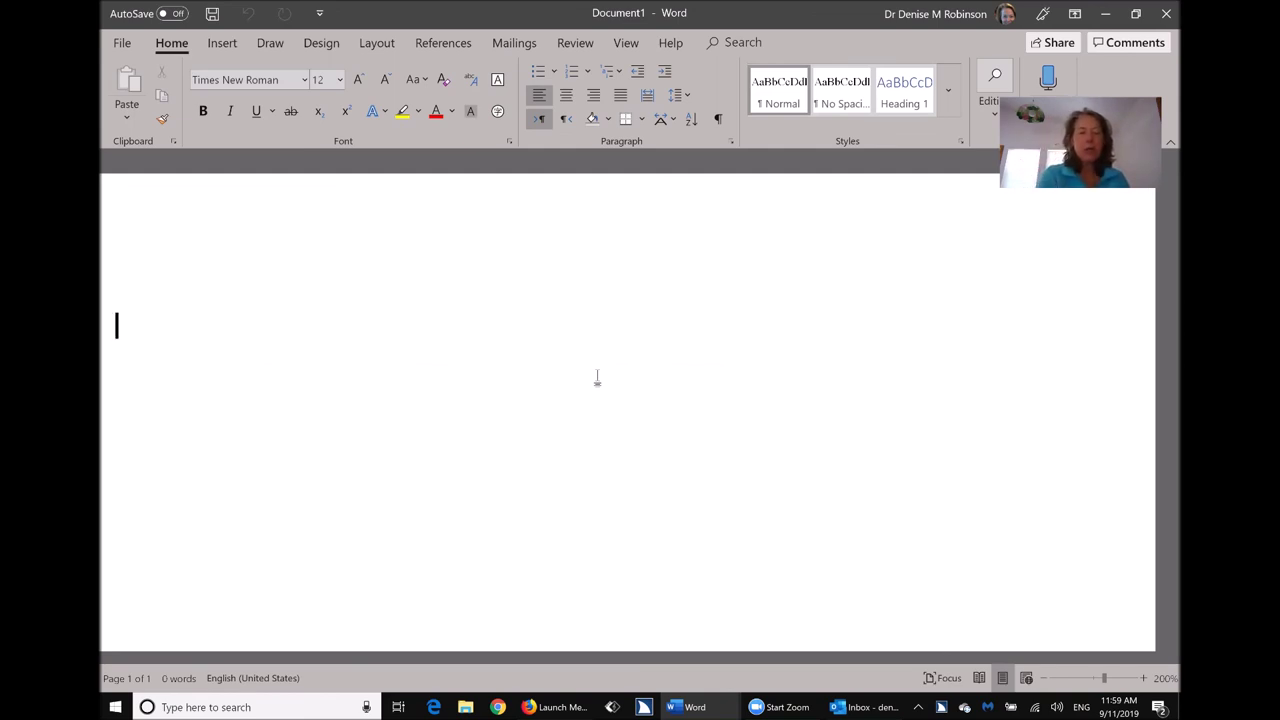
Close Outlook, choosing Exit and Send Later for the queued Outbox messages.
{"action": "key", "text": "alt+Tab"}
{"action": "key", "text": "alt+F4"}
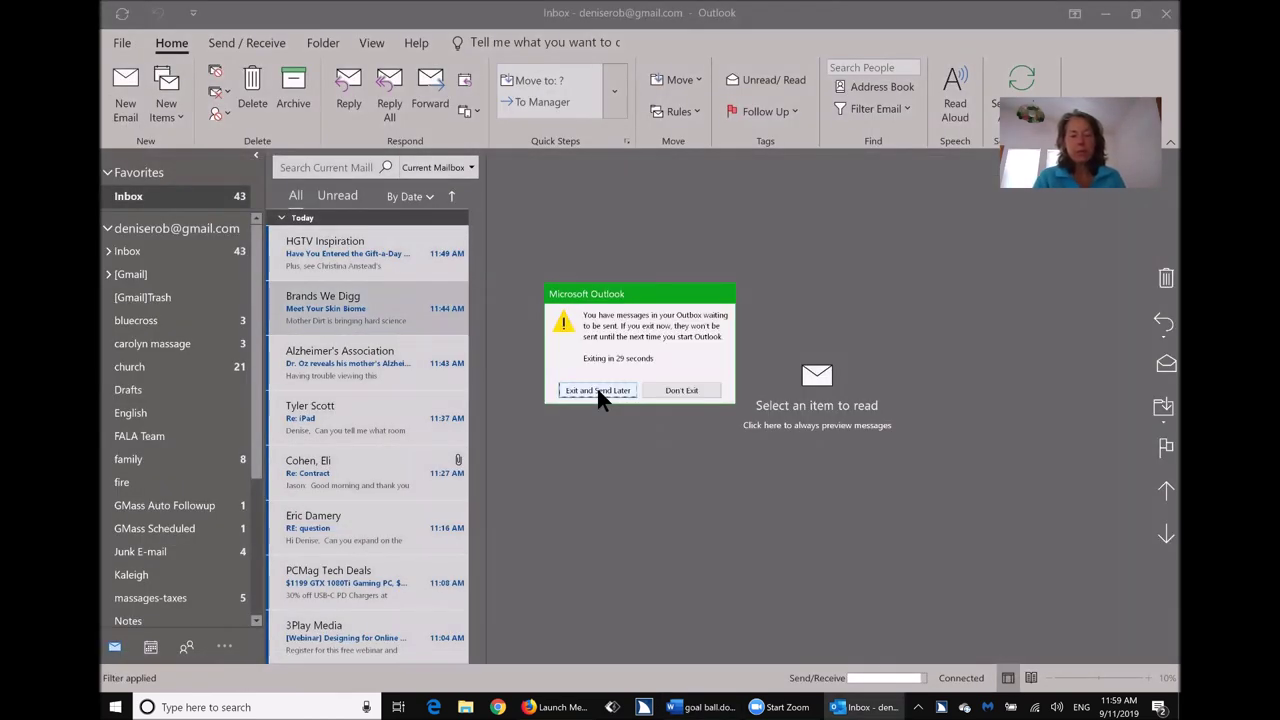
{"action": "left_click", "coordinate": [597, 390]}
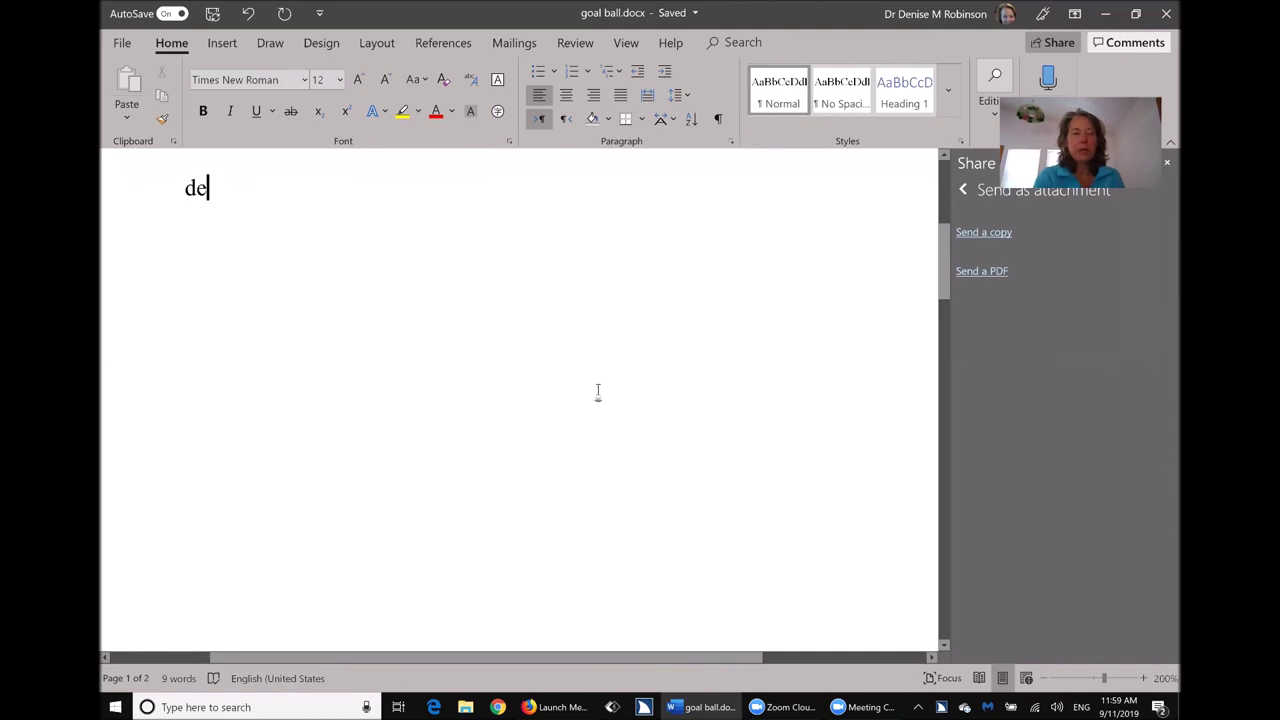